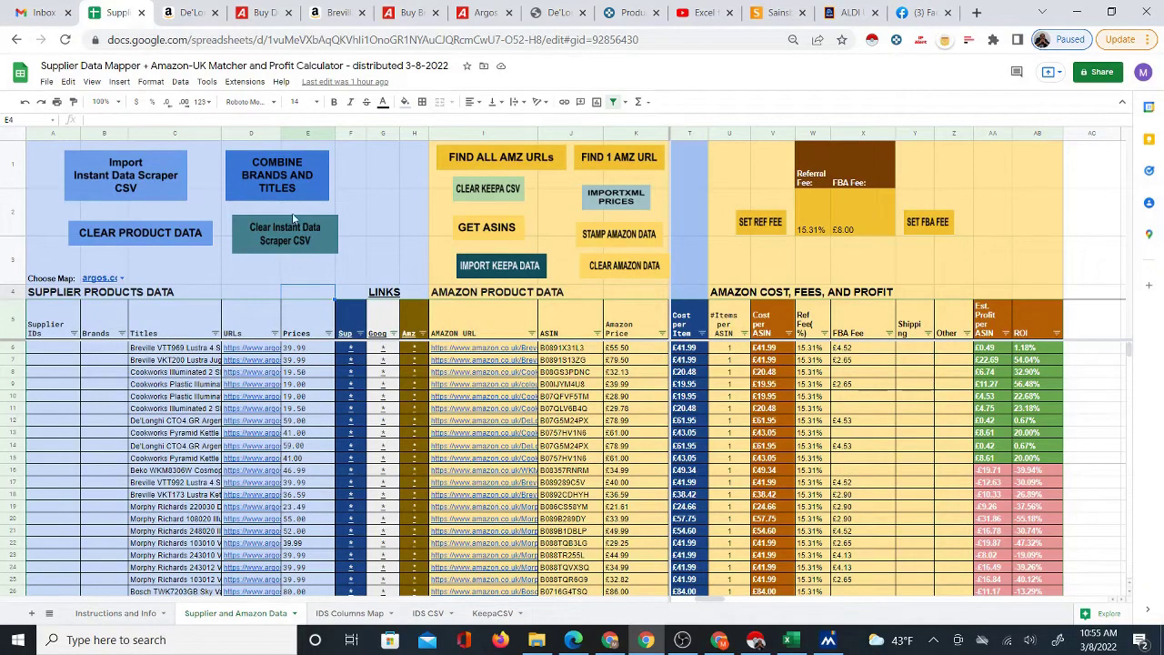
- View the Amazon page of the De'Longhi Argento Flora toaster and return to the supplier spreadsheet
click(257, 19)
click(193, 19)
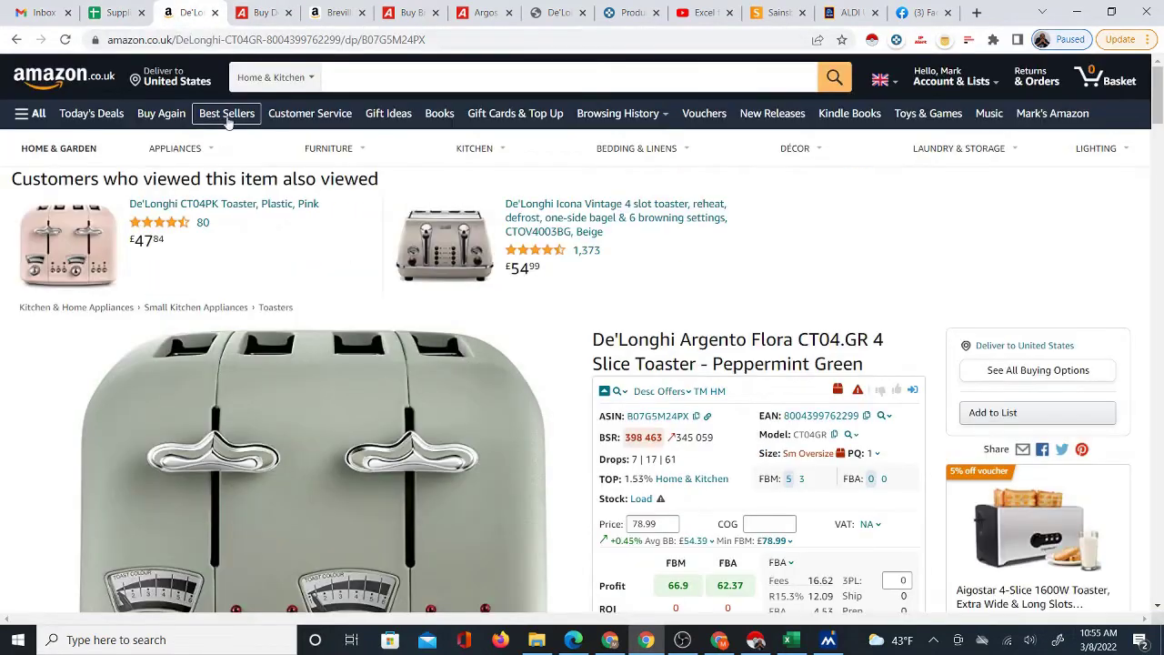
click(124, 16)
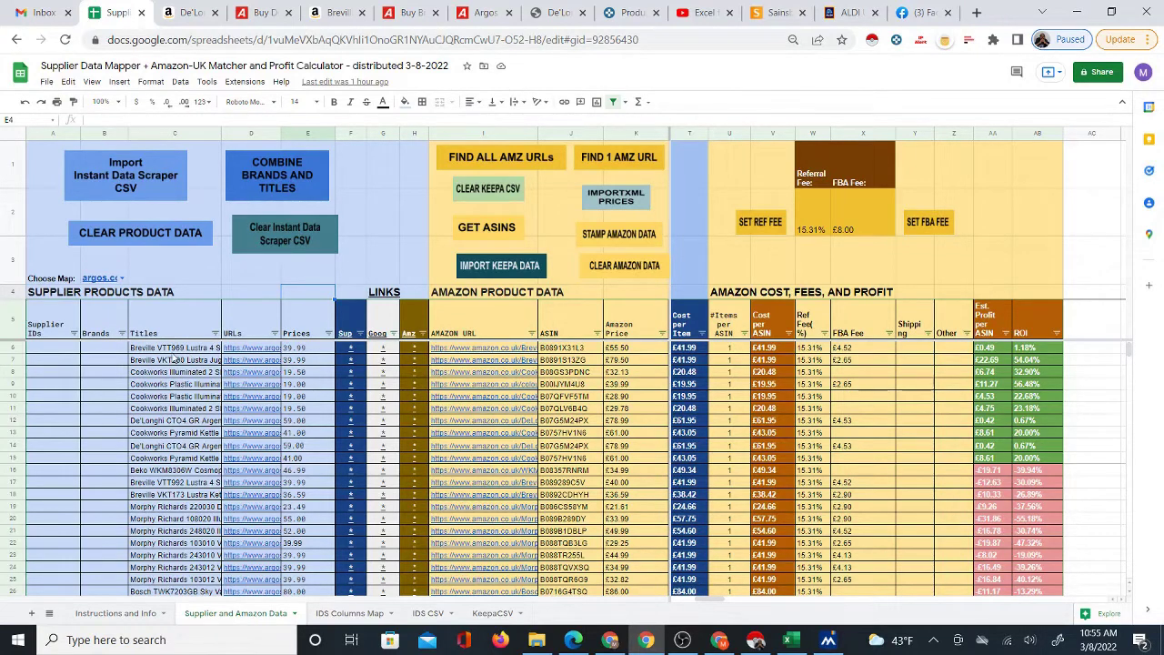
- Review the supplier titles, matched Amazon URLs, and estimated profit and ROI down all product rows of the Supplier and Amazon Data sheet
drag(173, 348, 180, 568)
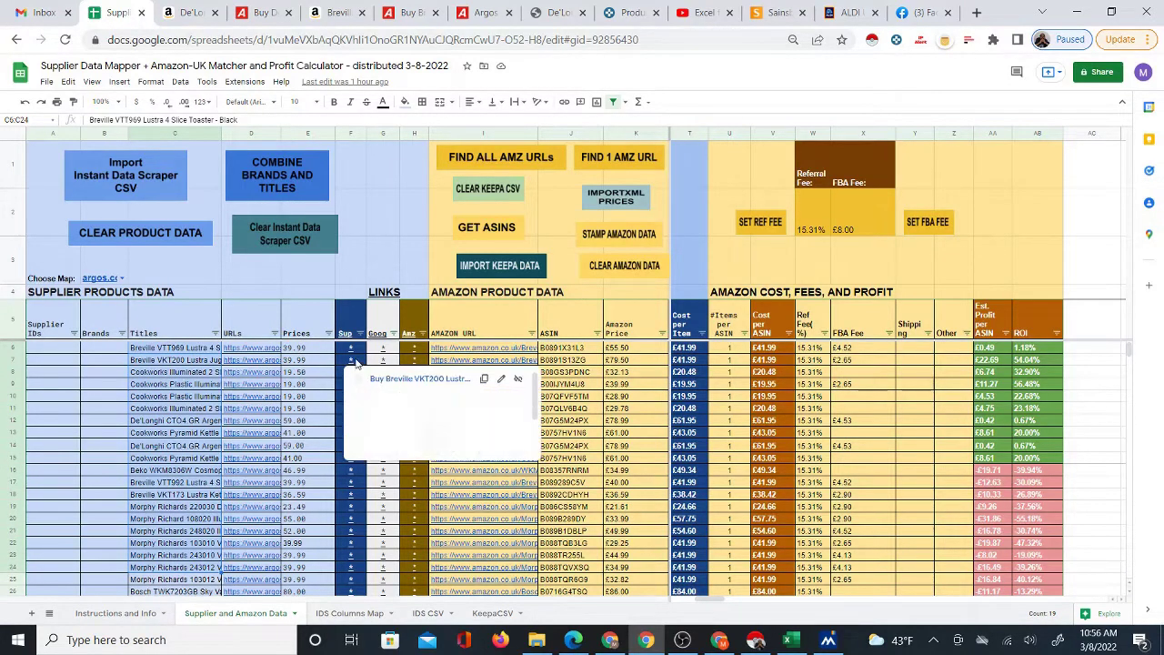
click(489, 331)
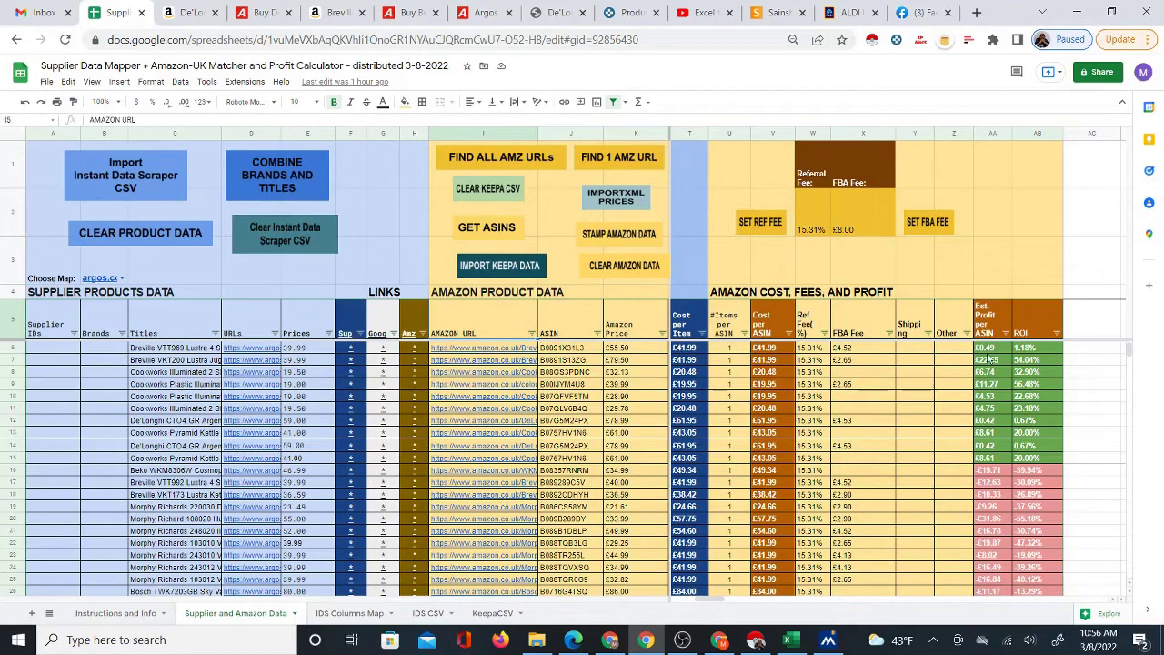
scroll(950, 492, down, 4)
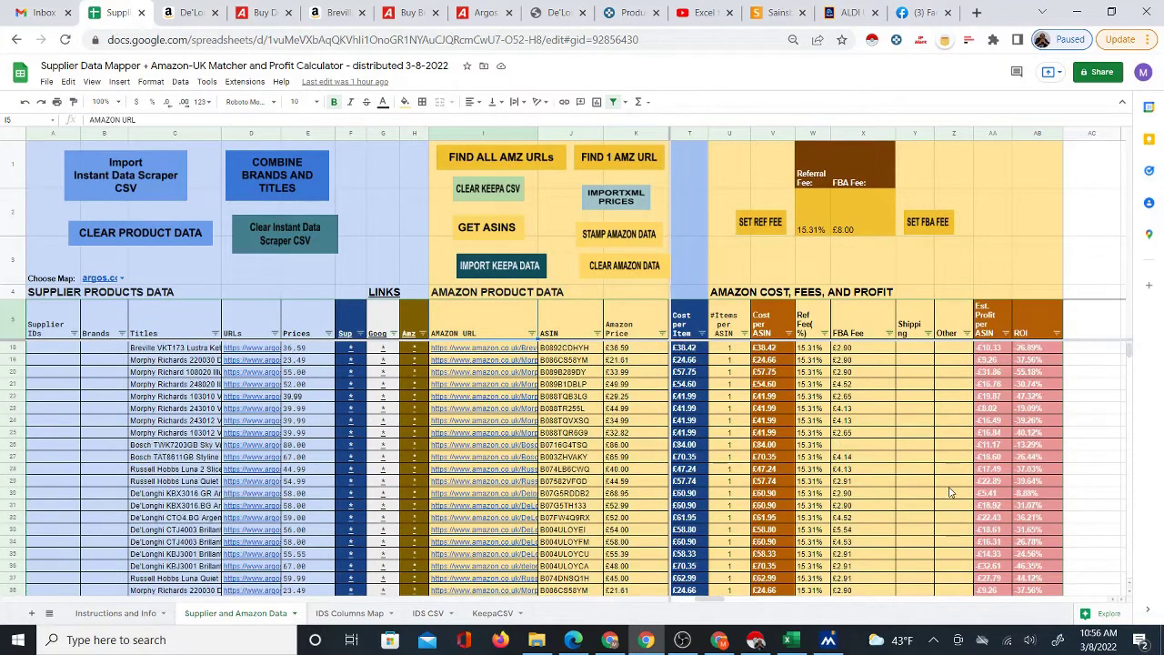
scroll(218, 491, down, 5)
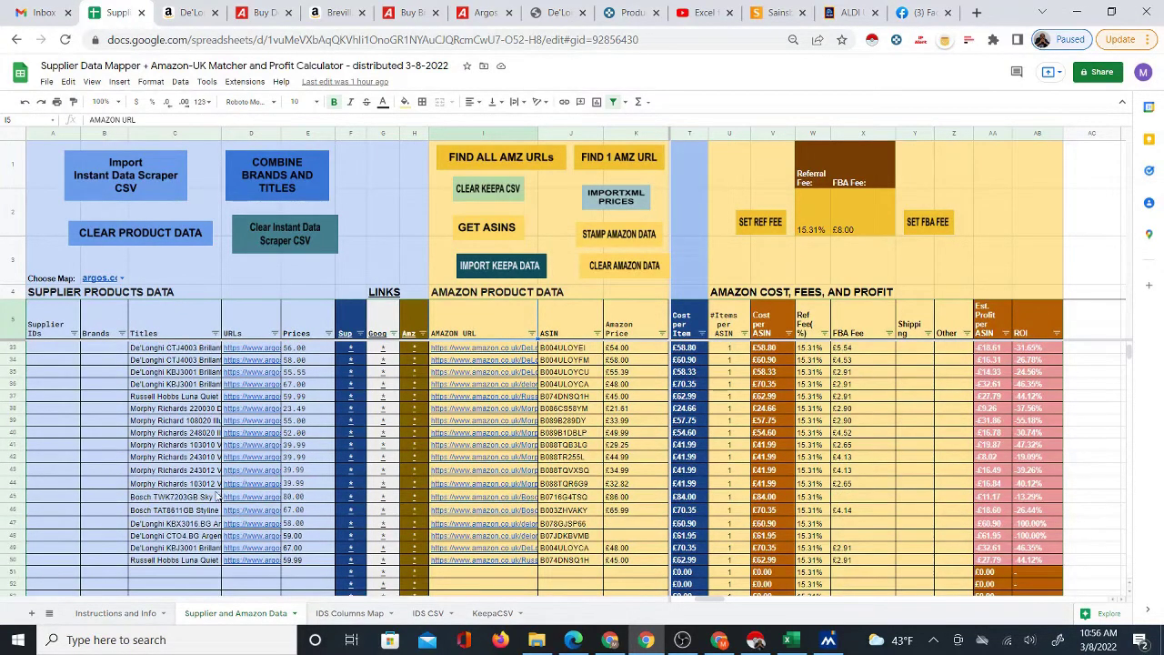
scroll(217, 496, up, 9)
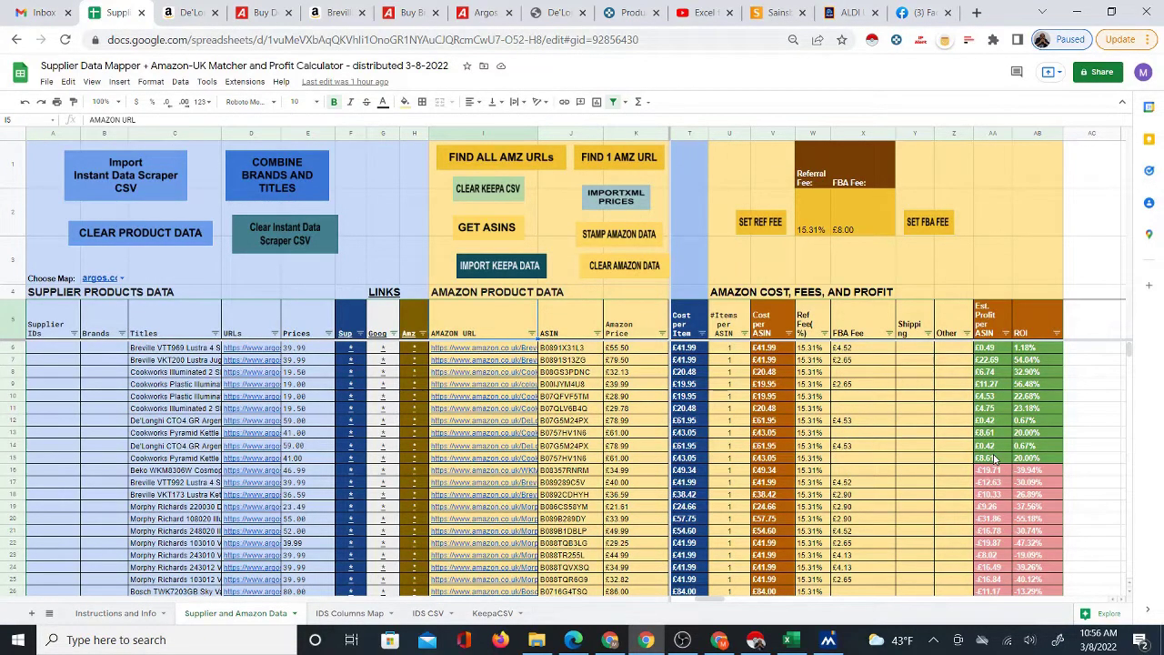
- Open the Argos and Amazon pages linked for the Breville VKT200 Lustra kettle in row 7 to check the match
mouse_move(344, 366)
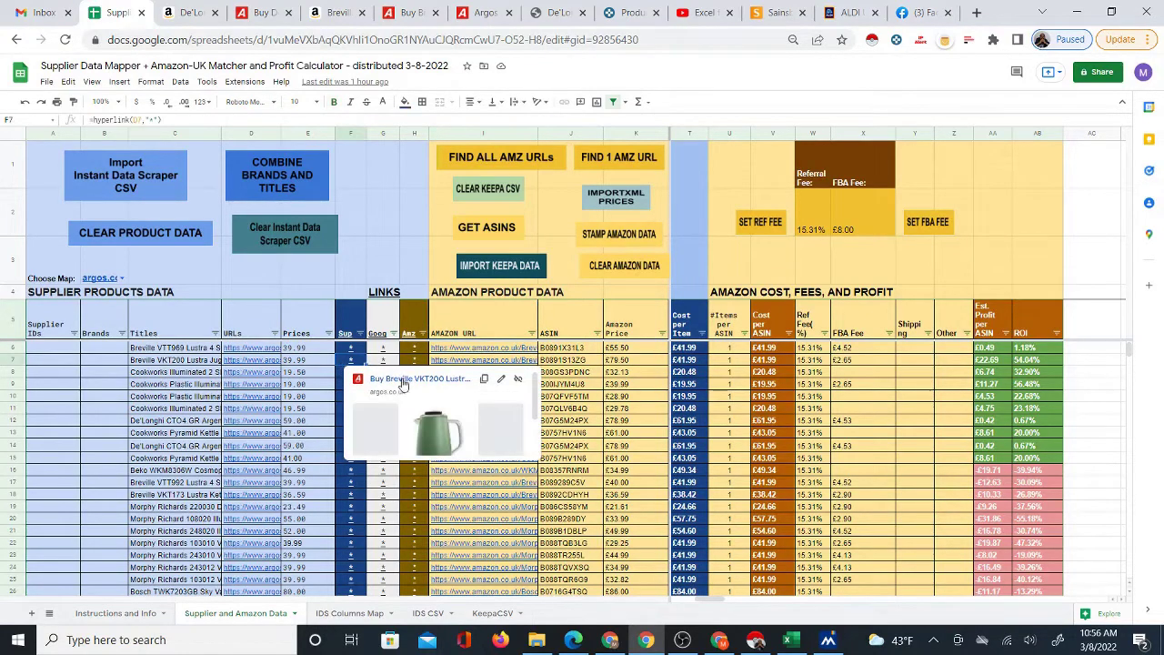
click(406, 379)
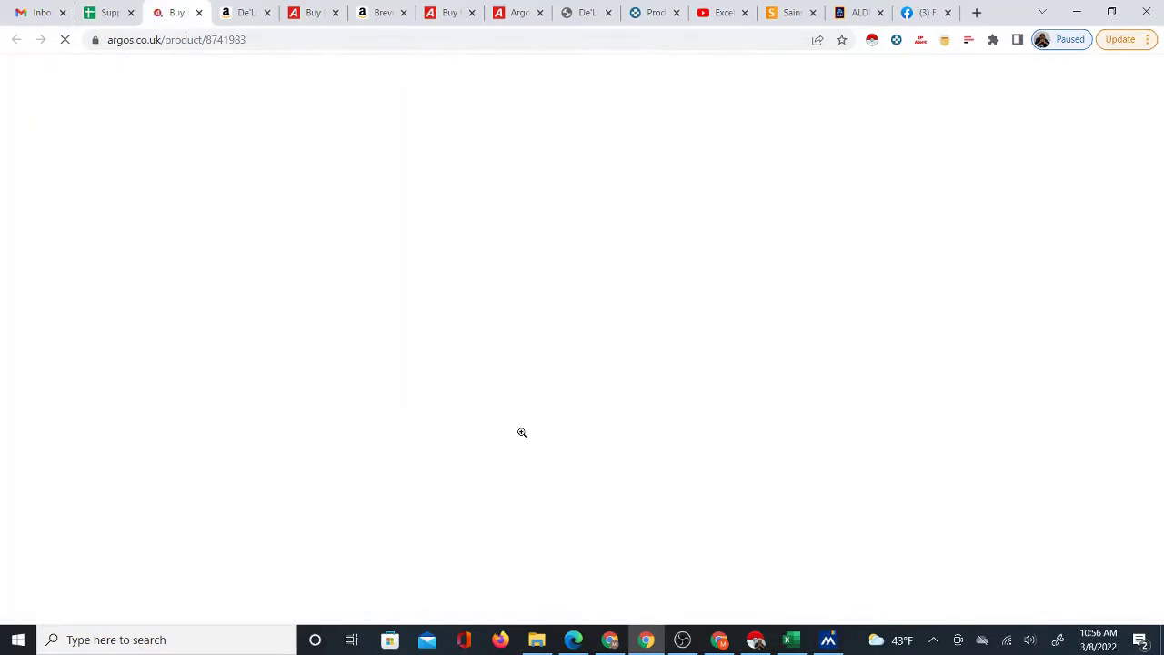
click(110, 12)
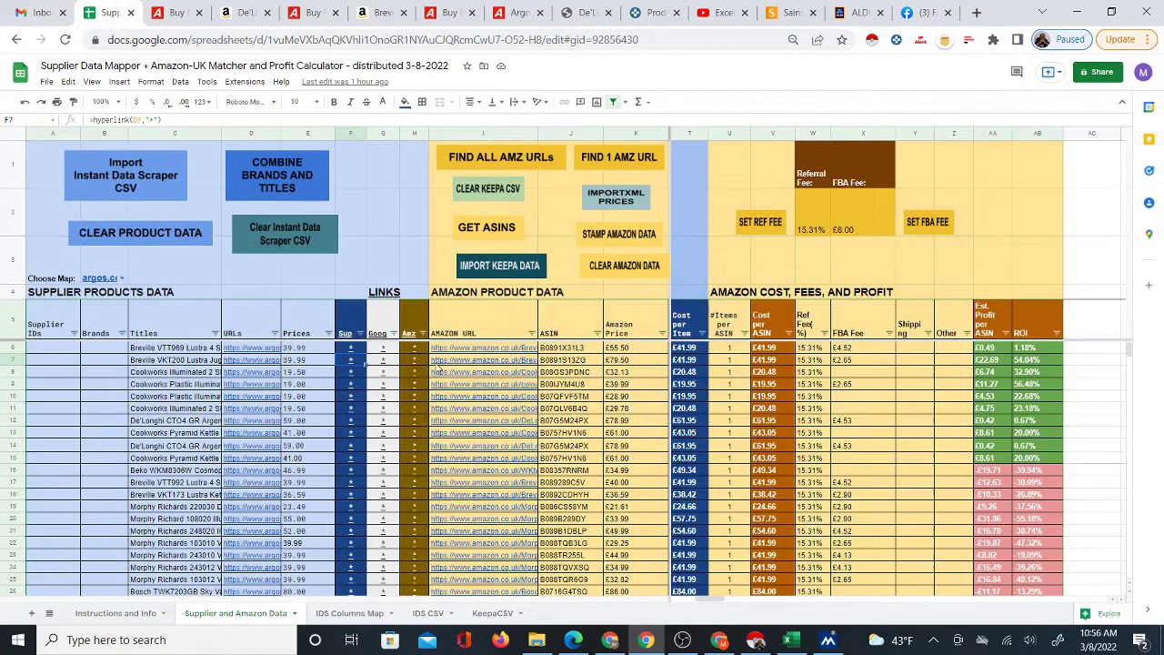
click(480, 378)
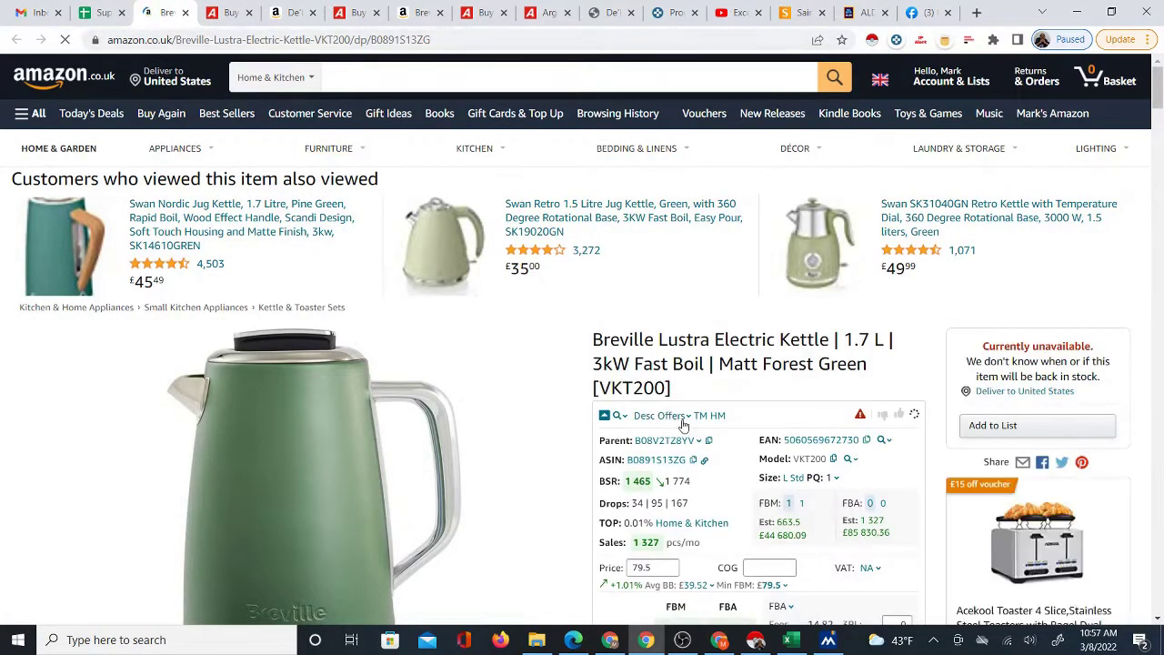
scroll(732, 437, down, 2)
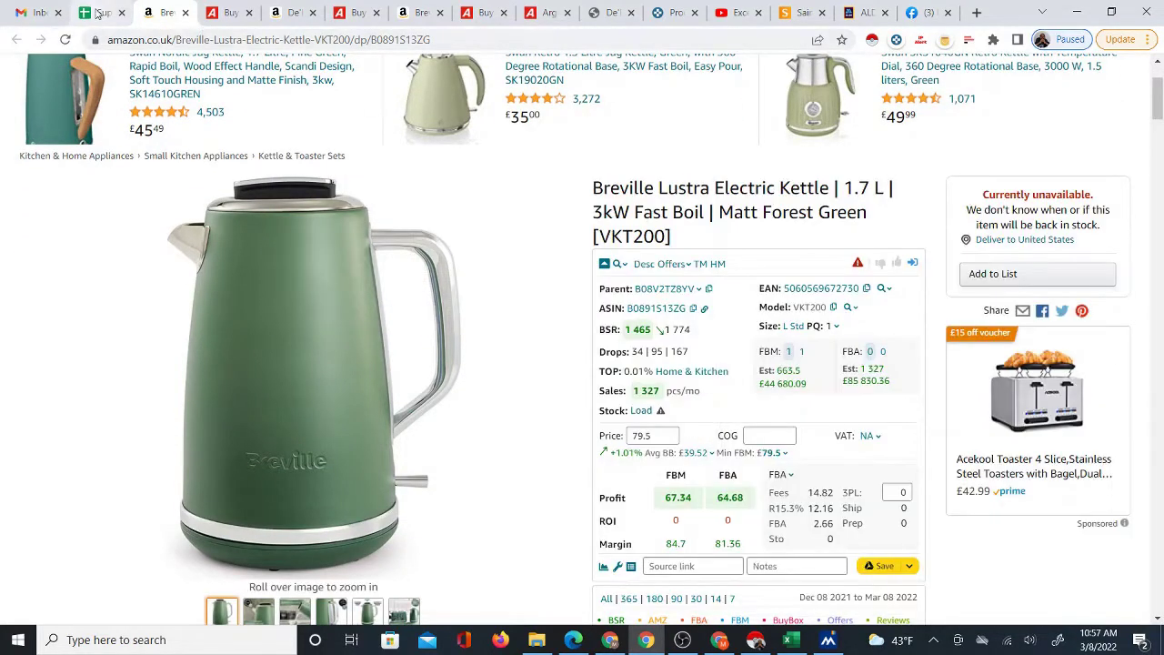
key(ctrl+shift+Tab)
- Open the Argos and Amazon pages linked for the Cookworks Illuminated 2 Slice Toaster in row 8
click(351, 372)
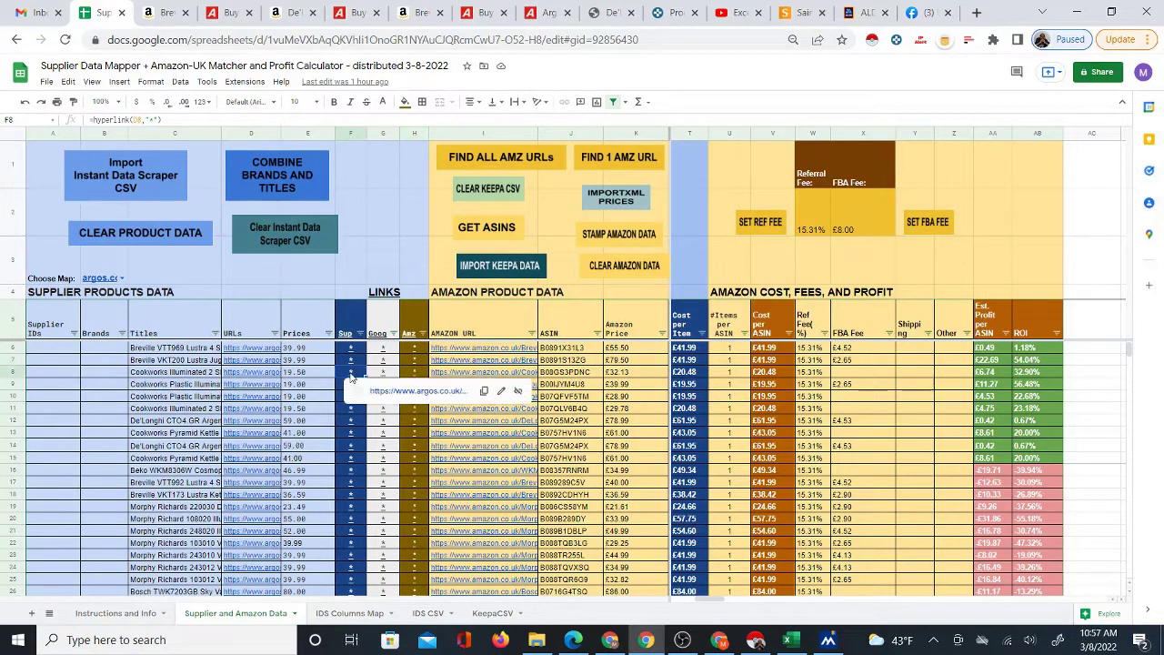
click(392, 395)
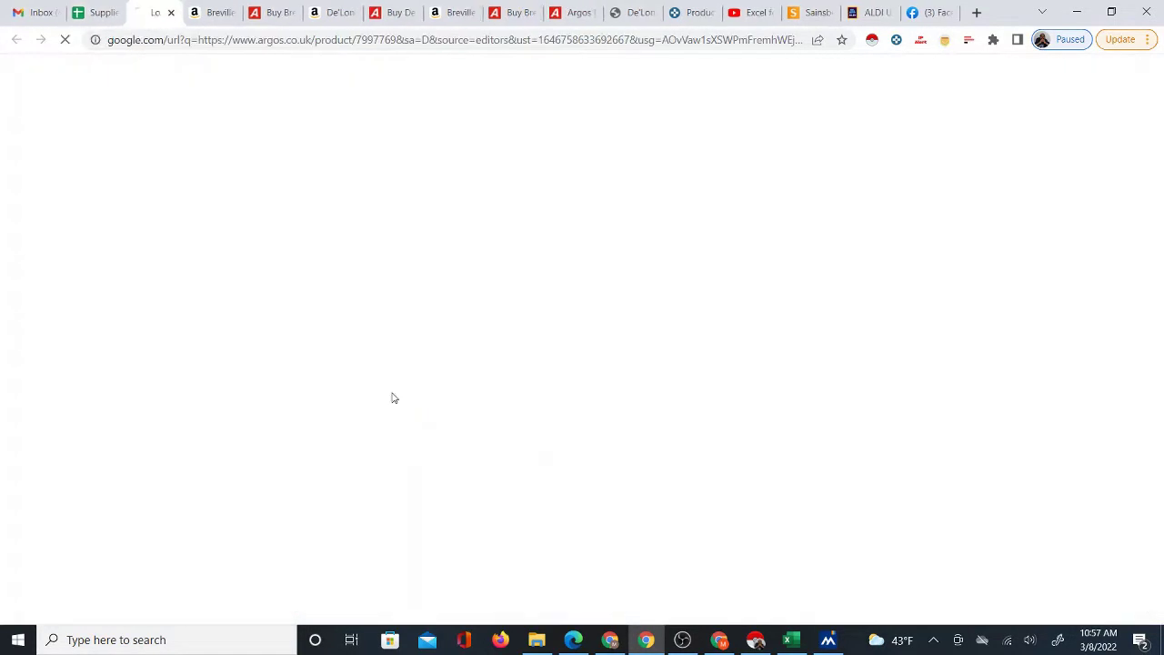
click(89, 9)
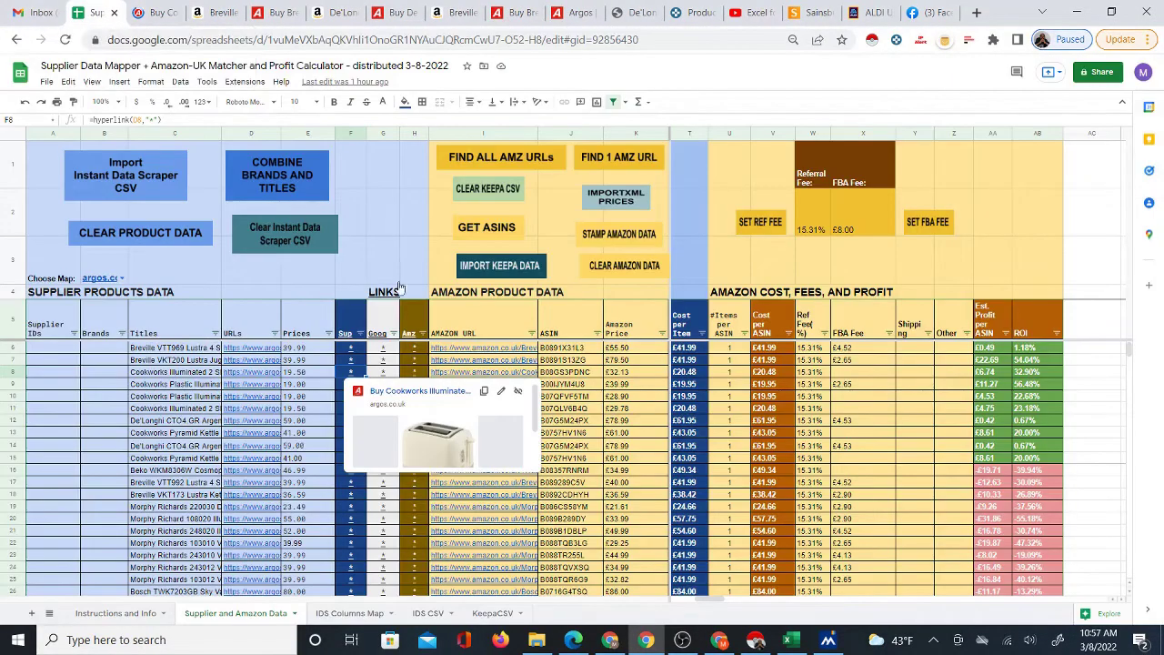
click(410, 375)
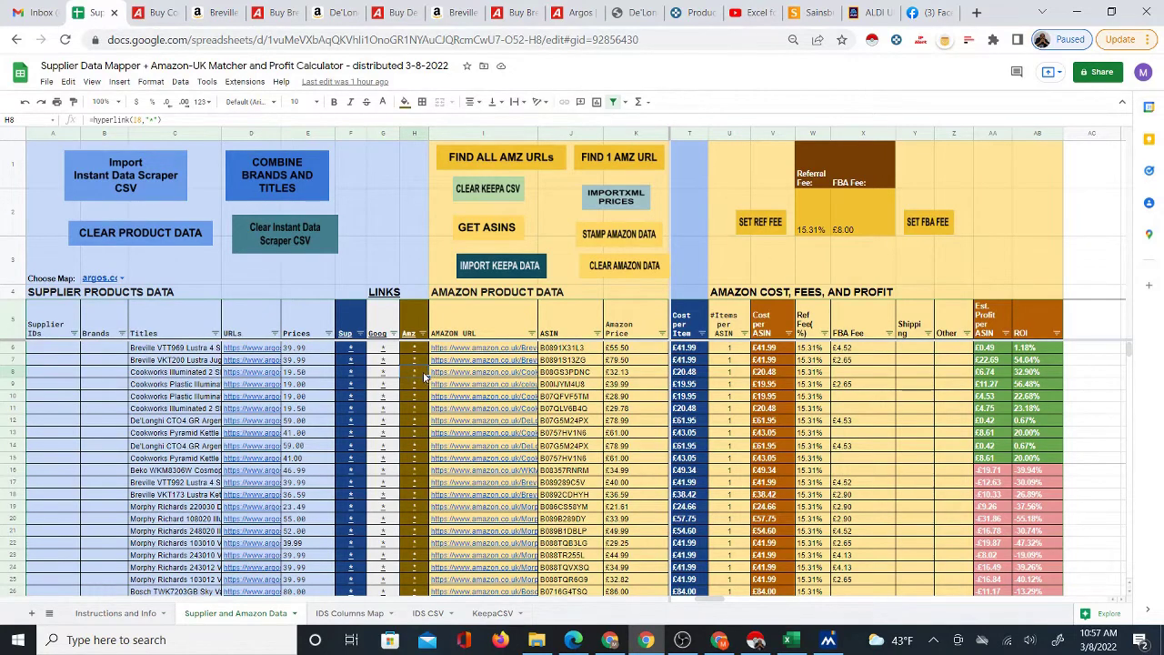
click(446, 392)
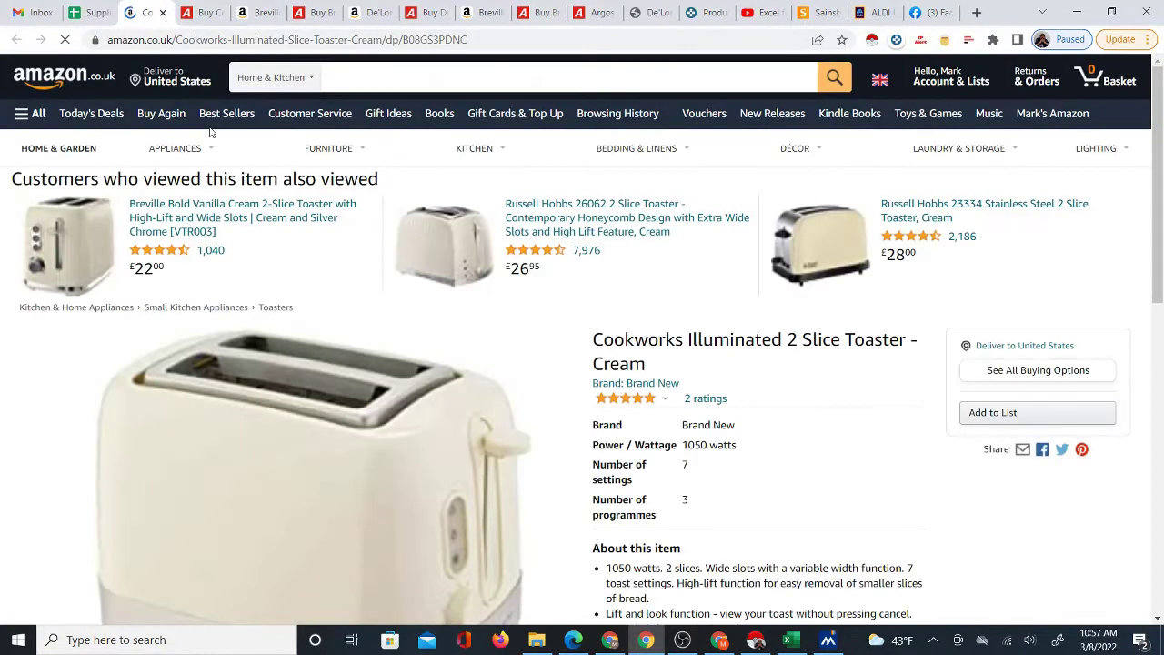
- Check all Amazon buying options for the Cookworks cream toaster against its Argos price and return to the spreadsheet
click(1049, 370)
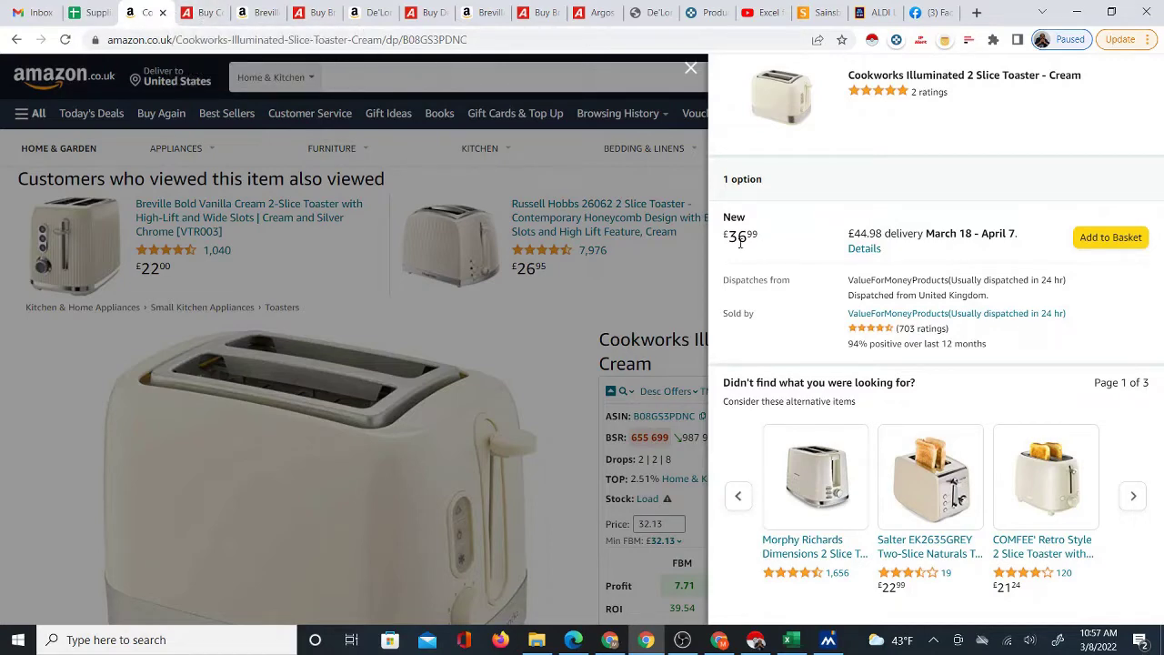
key(ctrl+Tab)
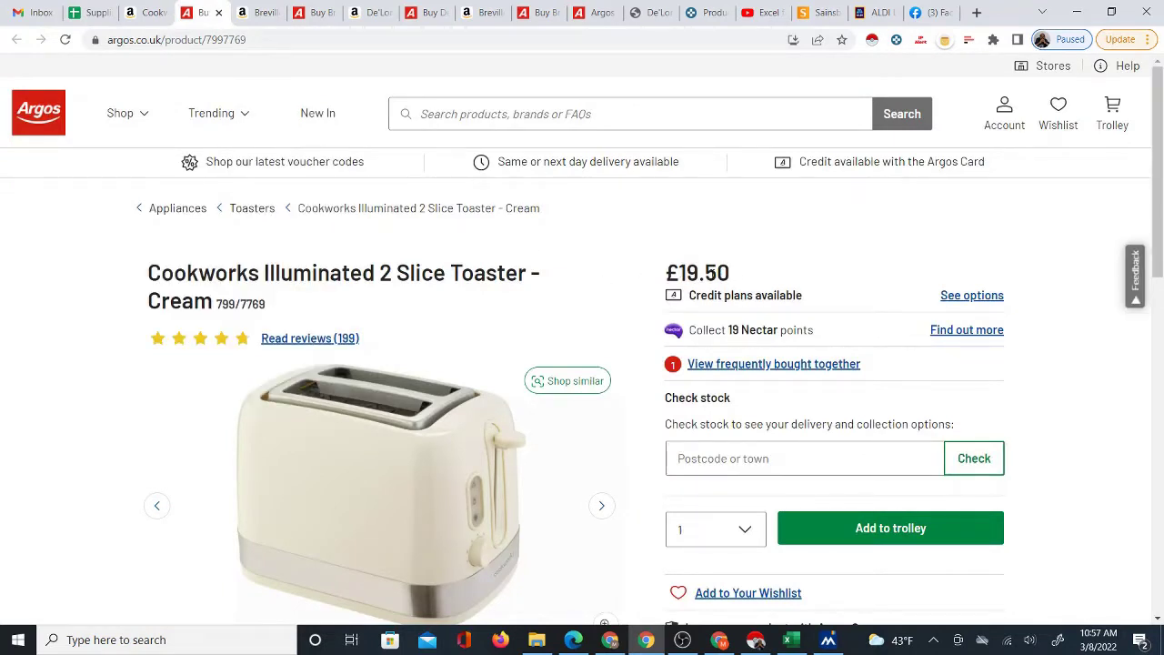
key(ctrl+shift+Tab)
key(ctrl+shift+Tab)
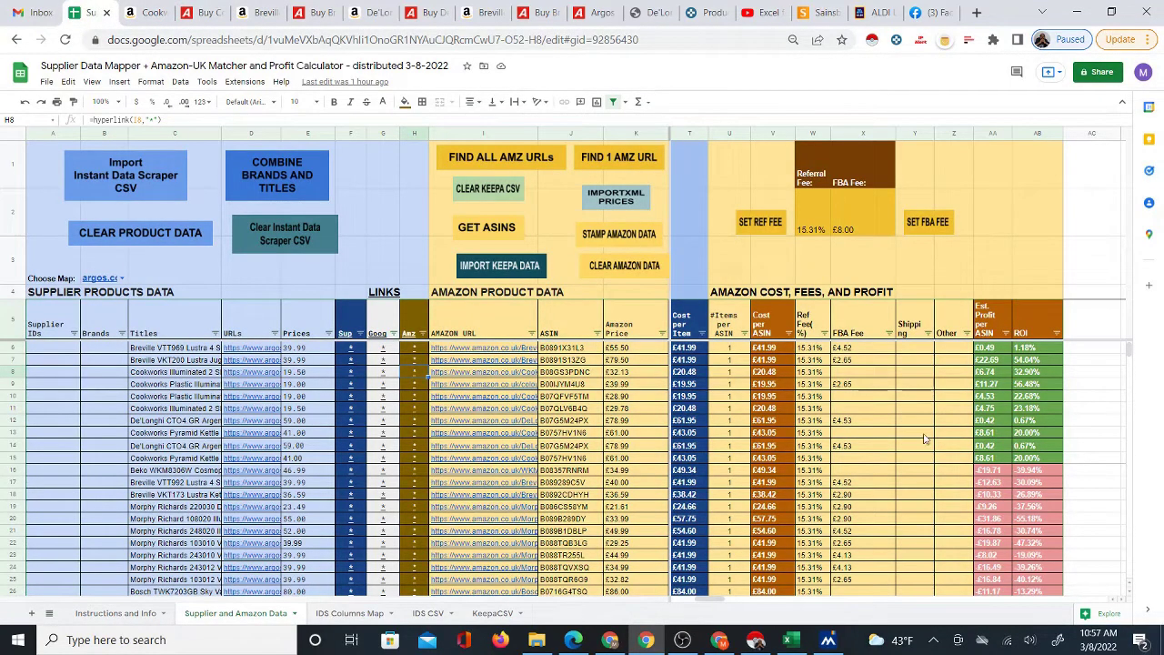
- Examine the Titles and AMAZON URL columns of the spreadsheet alongside the Argos page for the Cookworks toaster
mouse_move(346, 407)
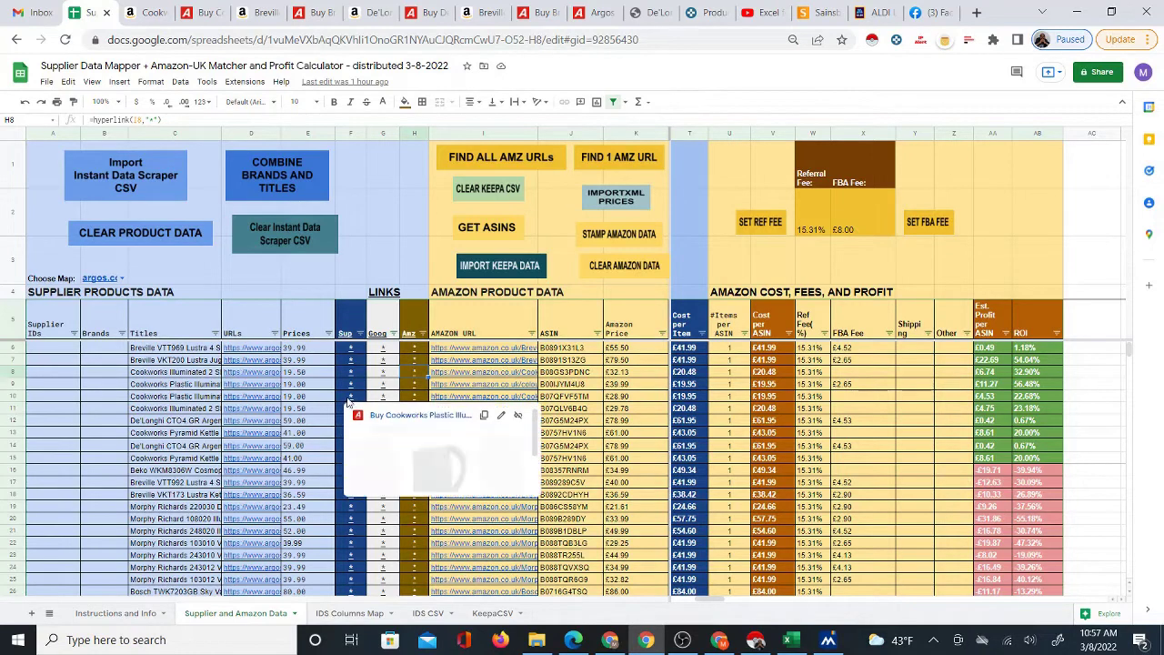
click(181, 318)
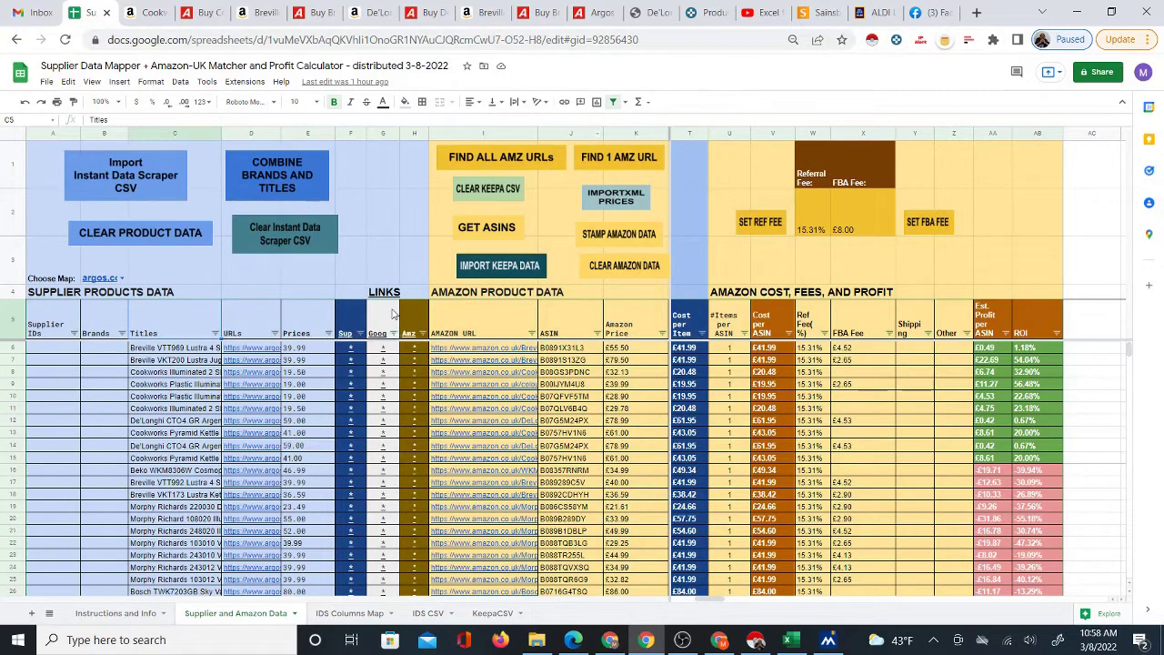
click(200, 13)
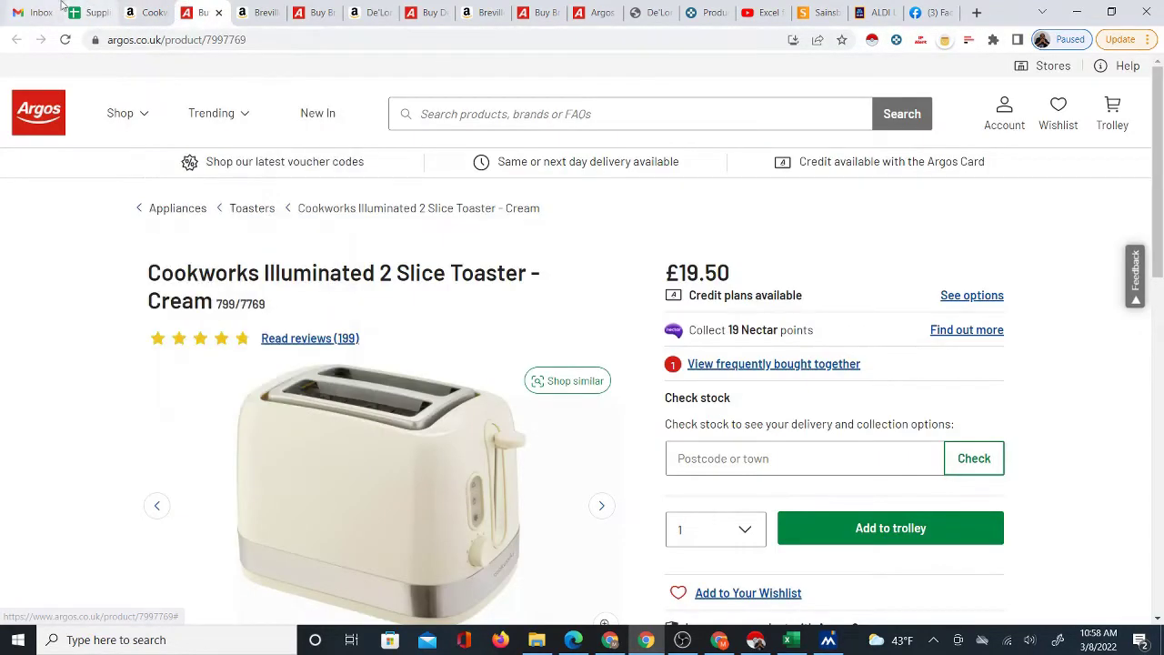
click(91, 12)
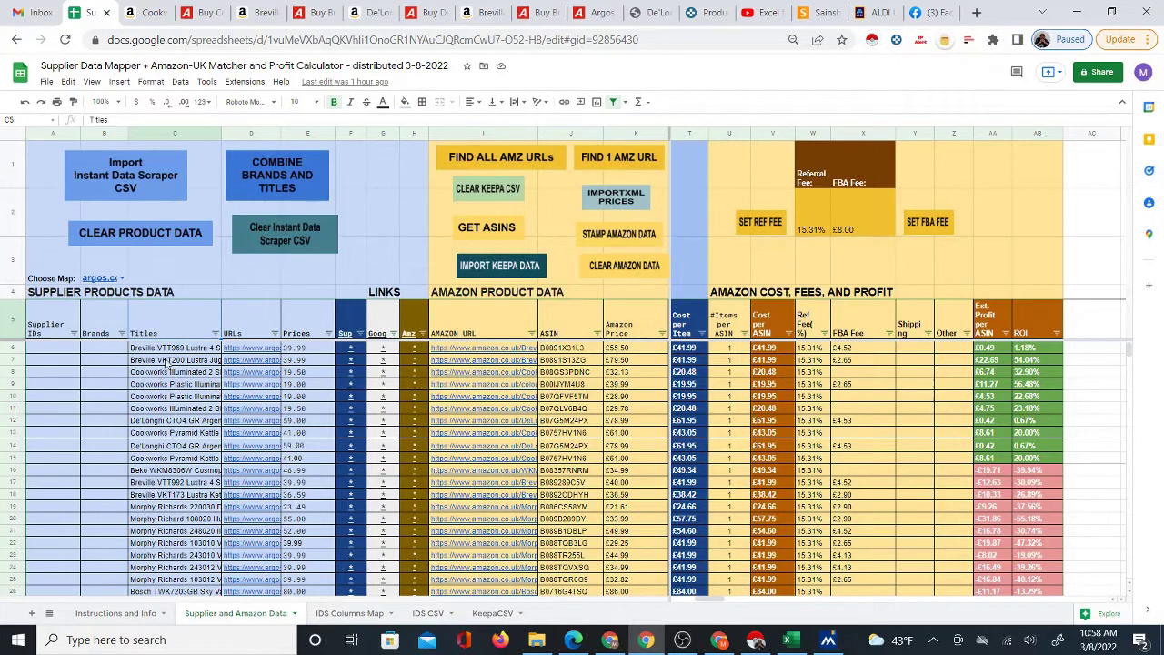
click(484, 333)
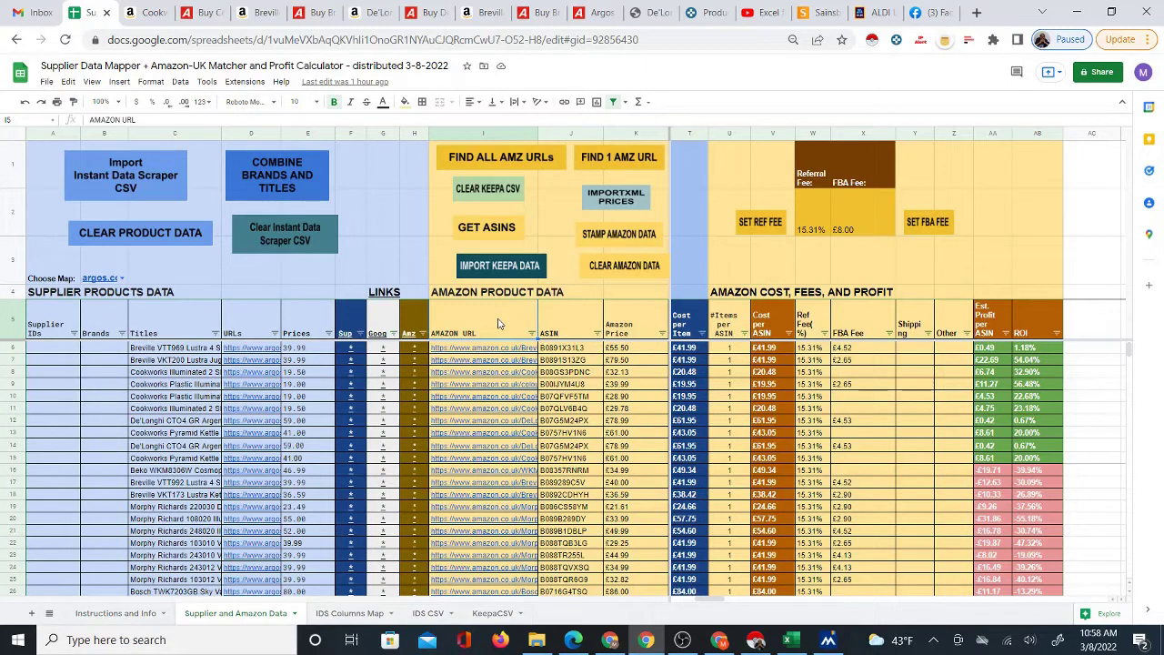
click(180, 330)
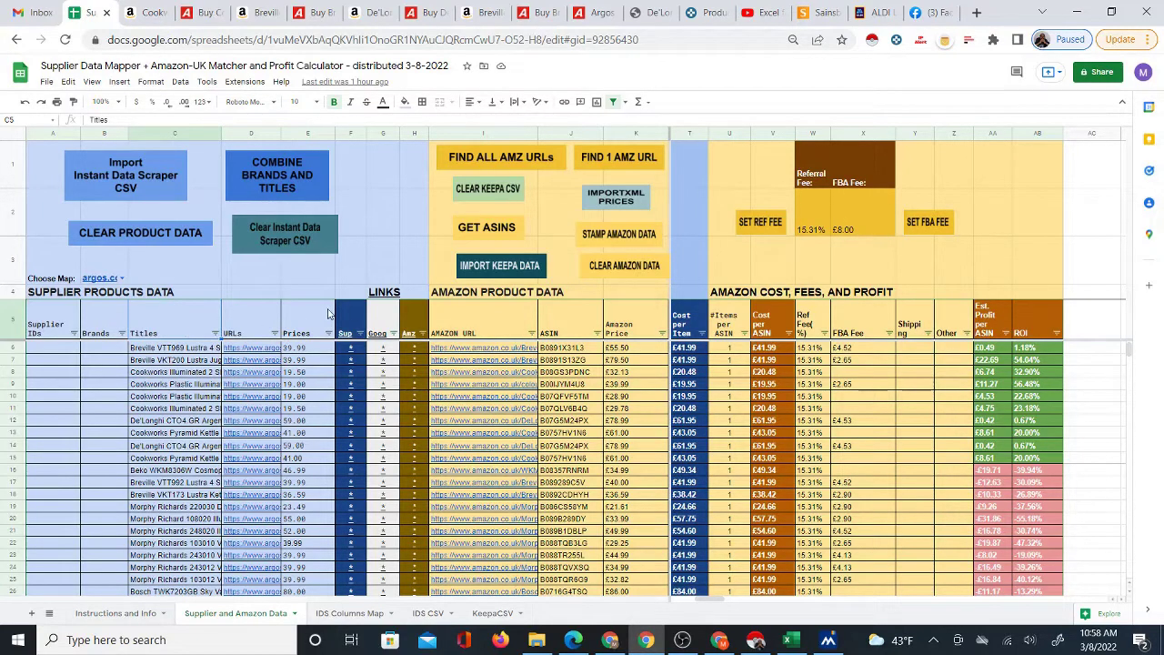
click(492, 319)
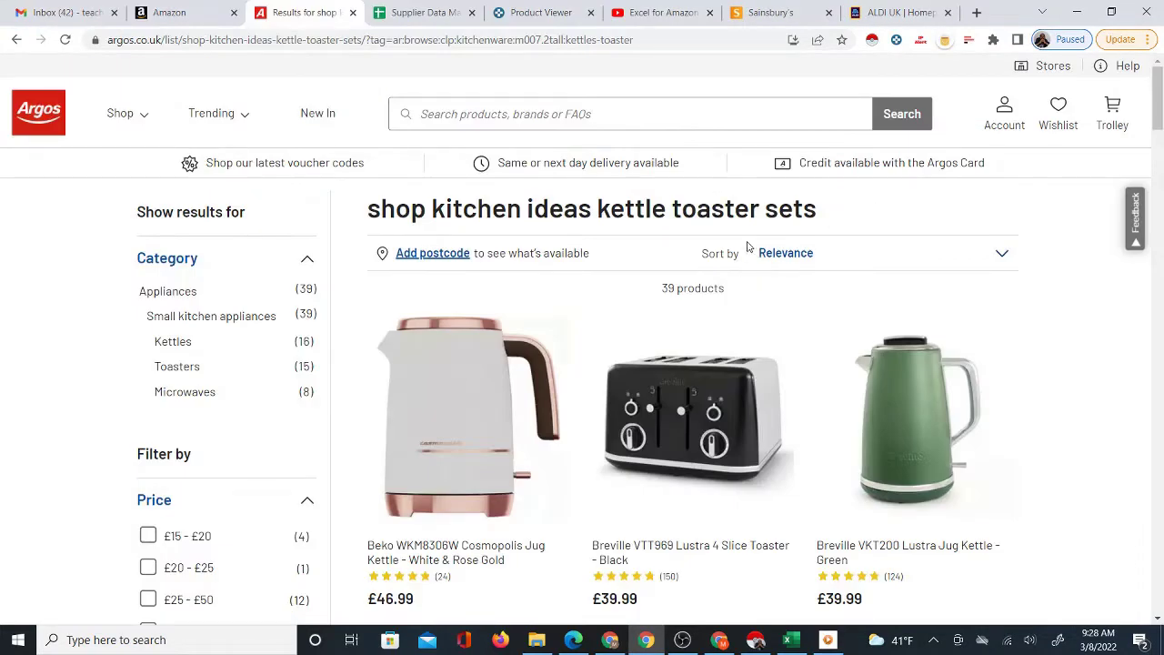
- Browse the Argos kettle and toaster sets listing to look over its product titles and prices
scroll(762, 391, down, 3)
scroll(714, 219, down, 6)
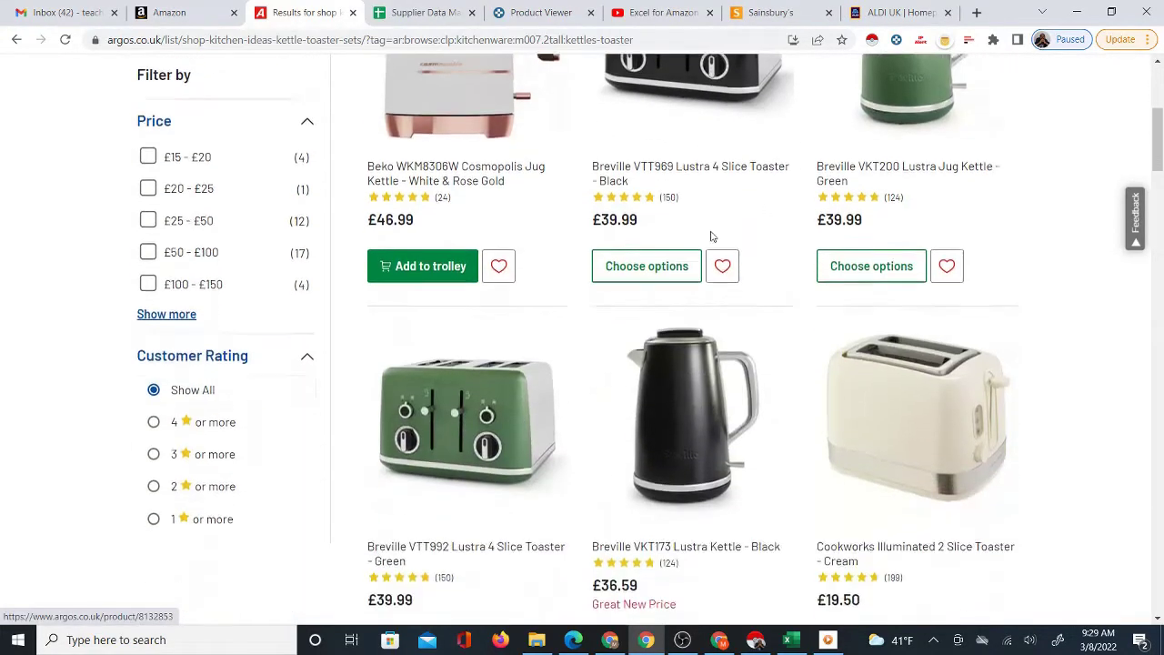
scroll(728, 280, up, 4)
scroll(727, 280, up, 4)
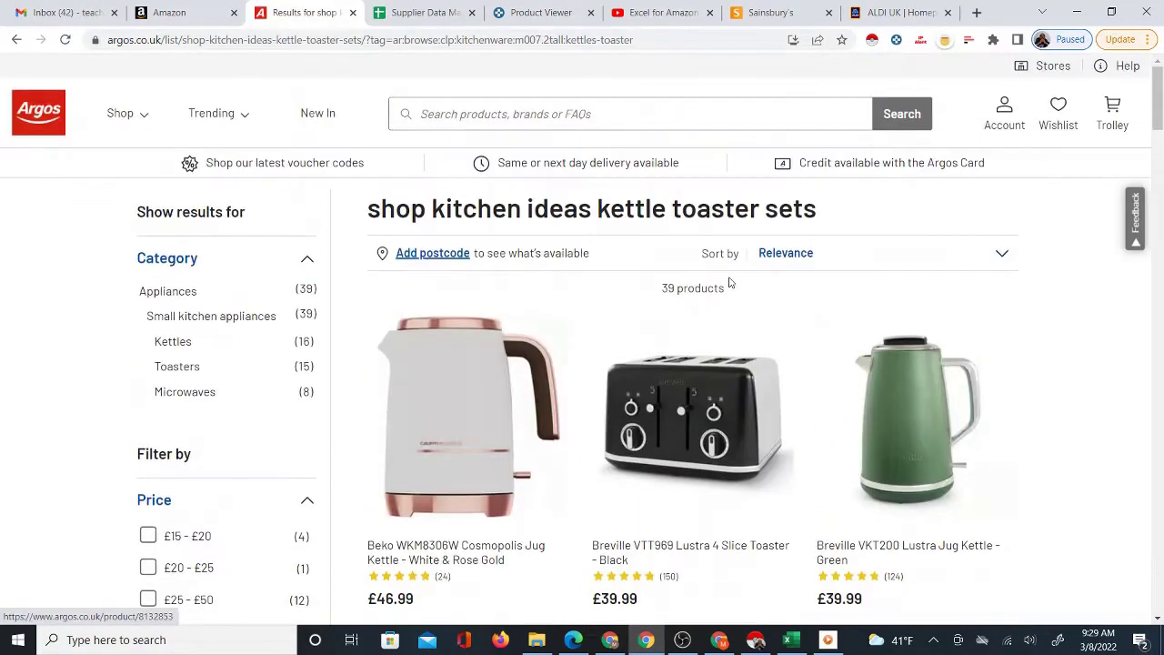
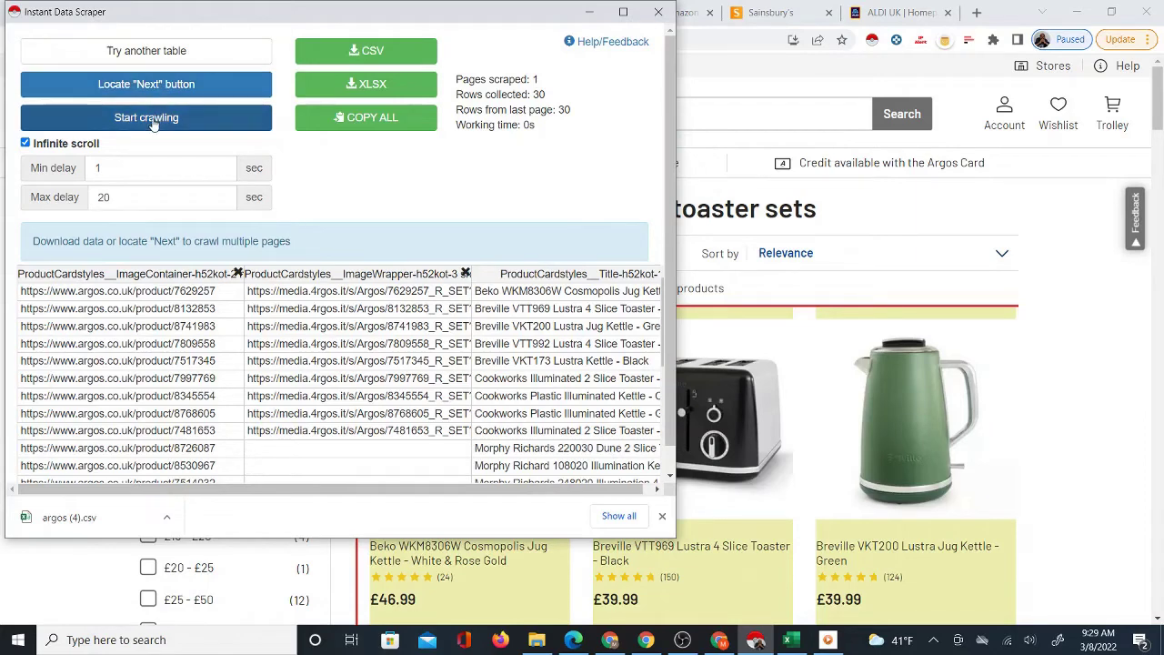
- Crawl the Argos kettle and toaster listing with Instant Data Scraper and review the collected URL, title and price columns
click(145, 117)
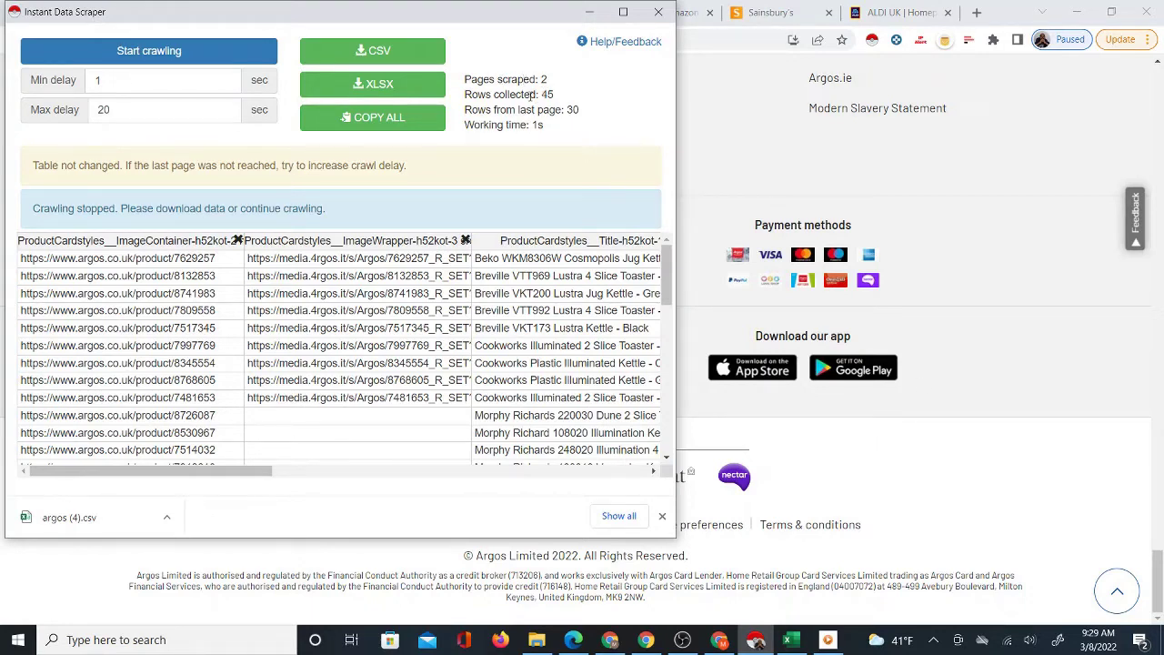
drag(540, 96, 554, 95)
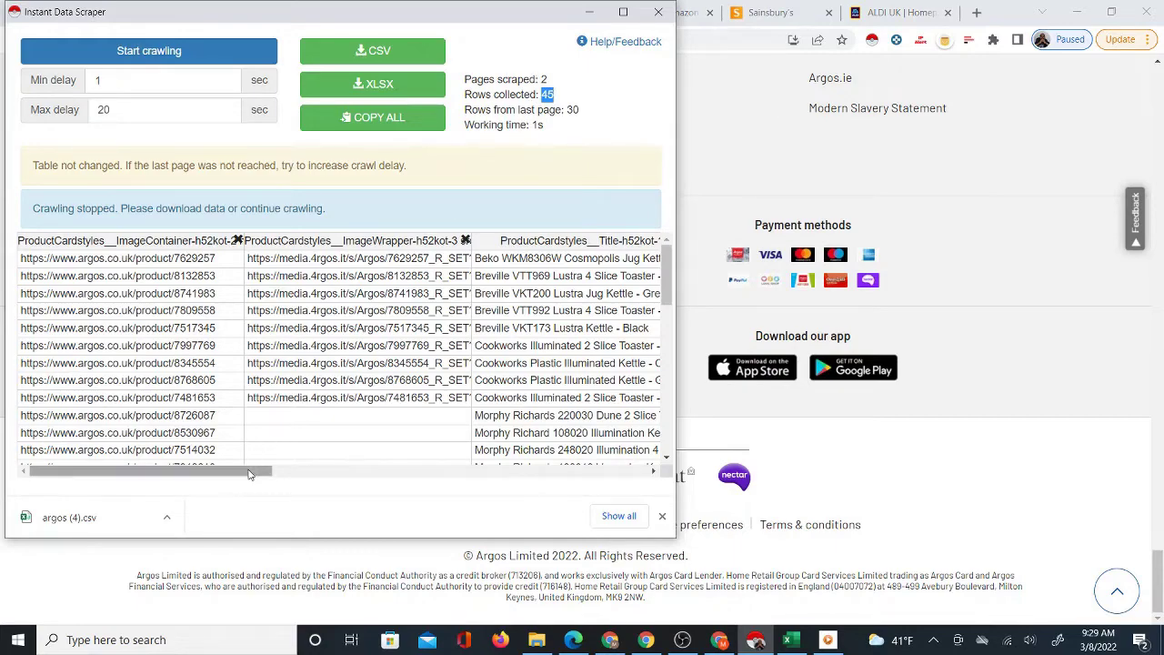
drag(249, 471, 220, 483)
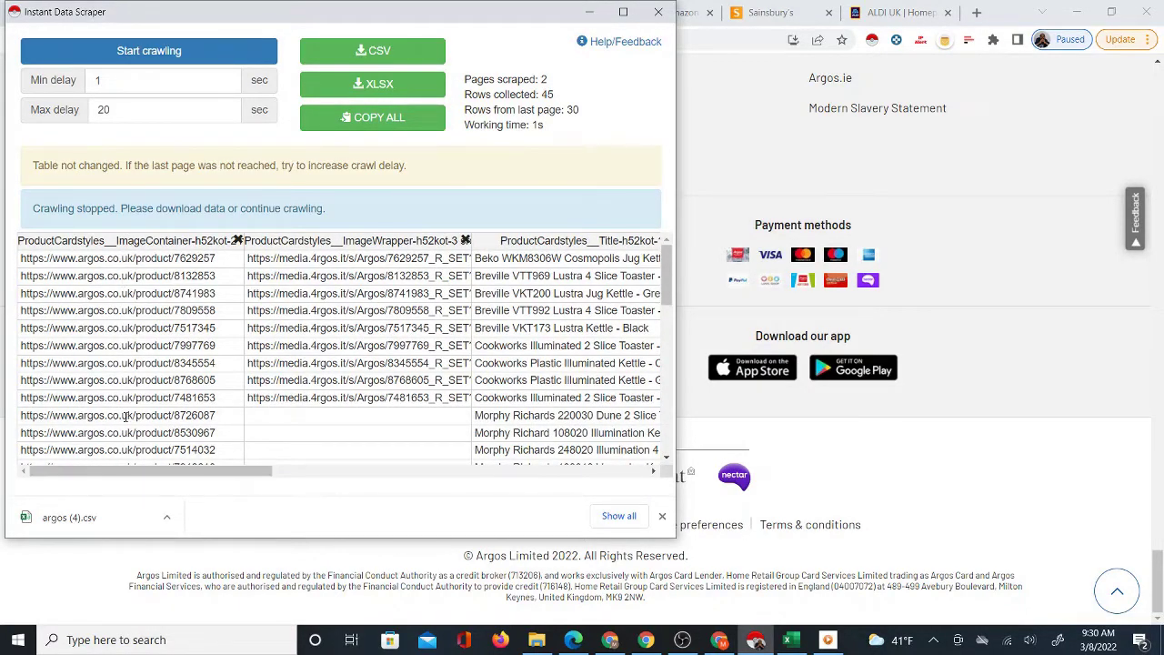
mouse_move(212, 471)
mouse_down()
mouse_move(320, 476)
mouse_move(317, 439)
mouse_up()
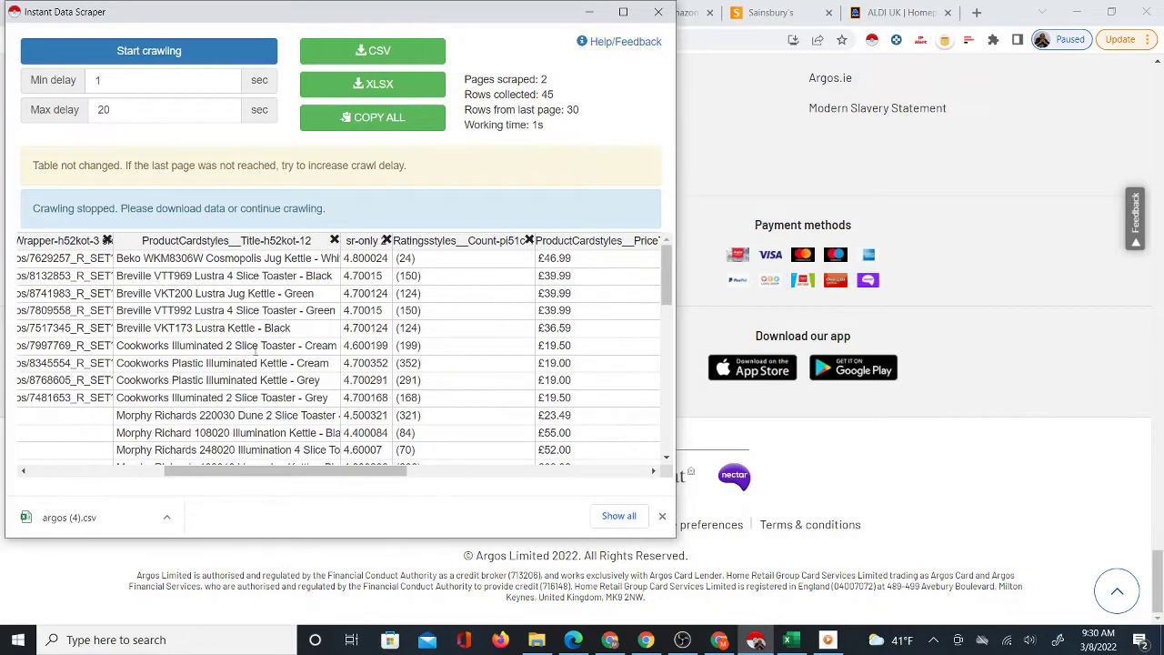
drag(268, 477, 374, 422)
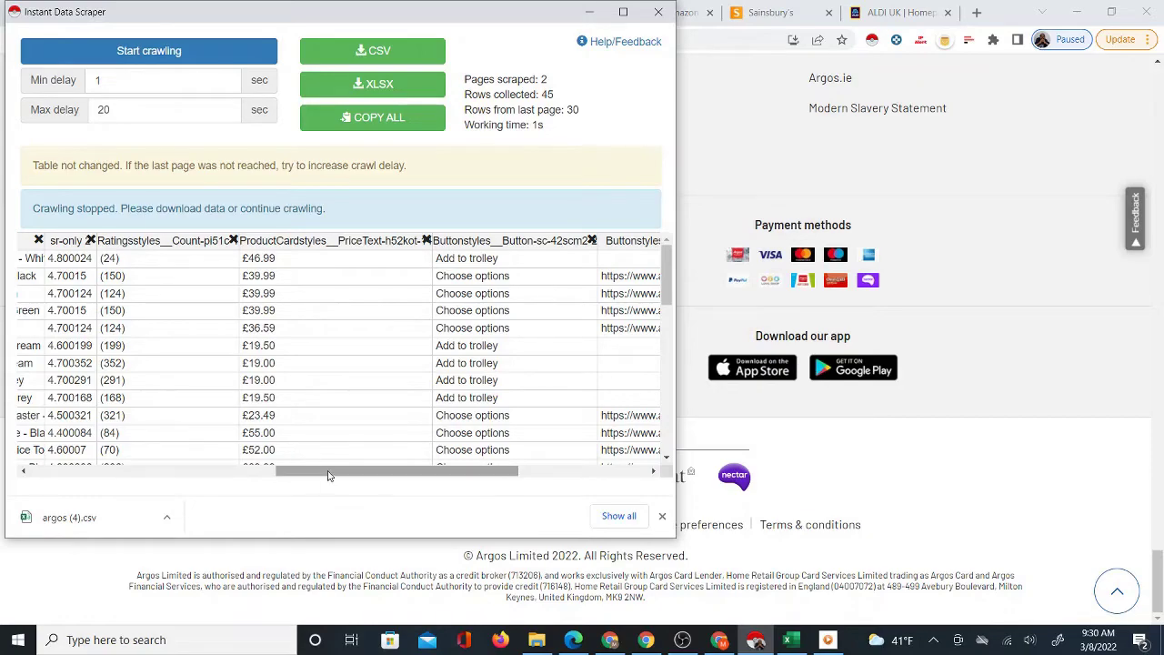
- Look over the scraped Argos columns, download the data as CSV, and minimize the scraper window
drag(321, 475, 106, 492)
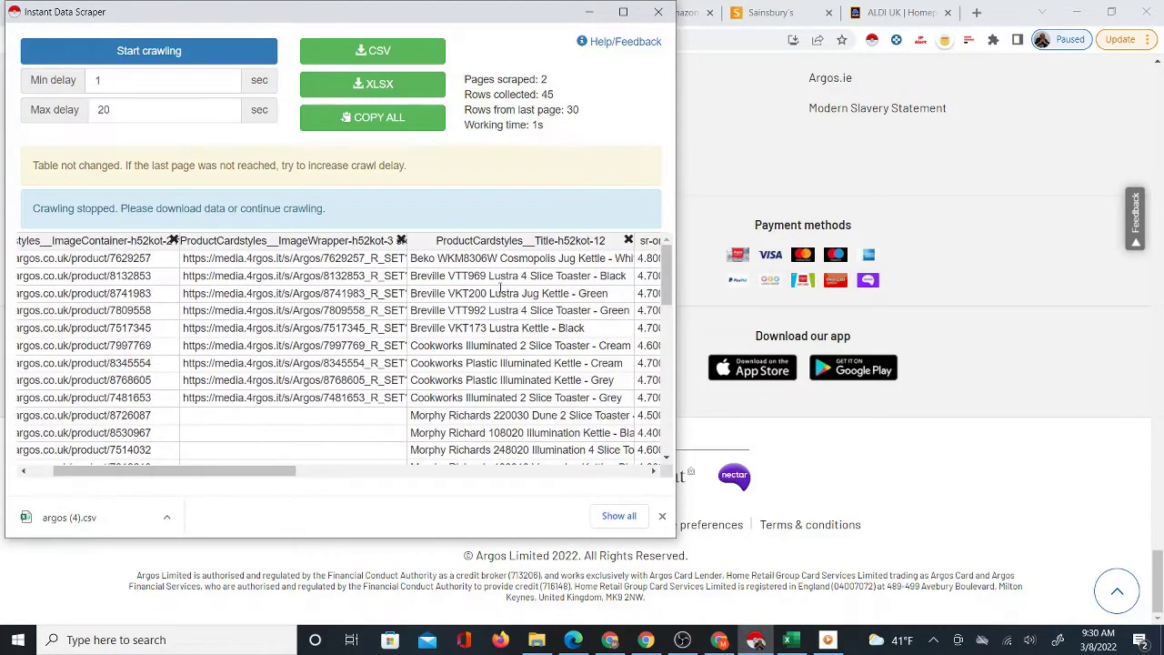
drag(258, 473, 217, 475)
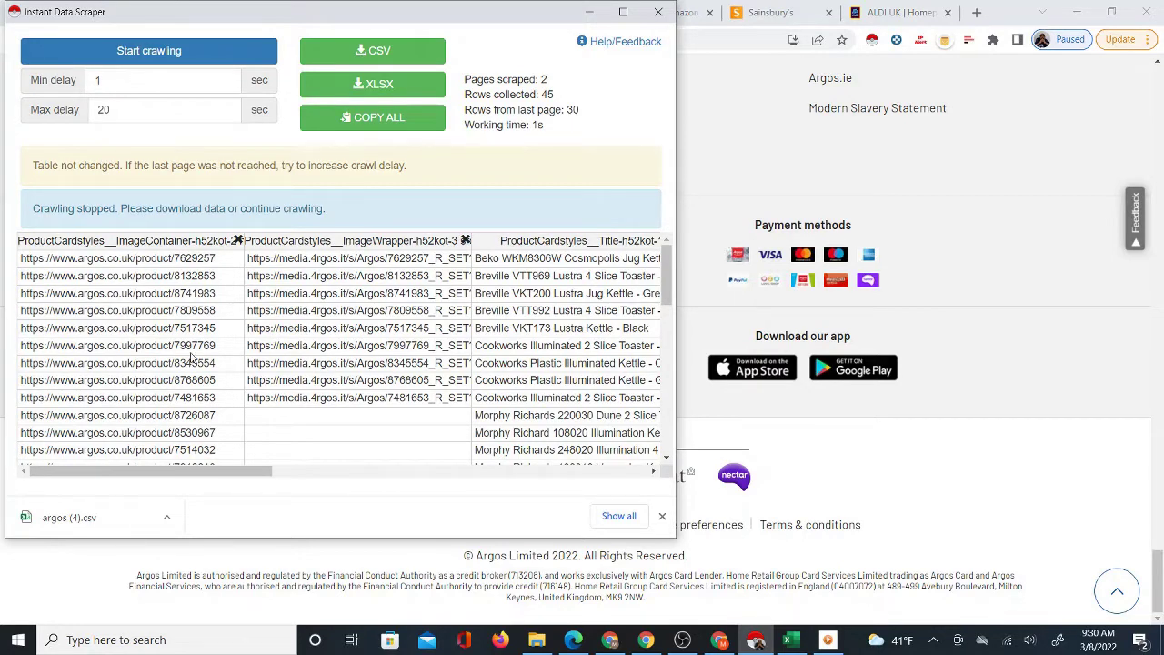
click(371, 52)
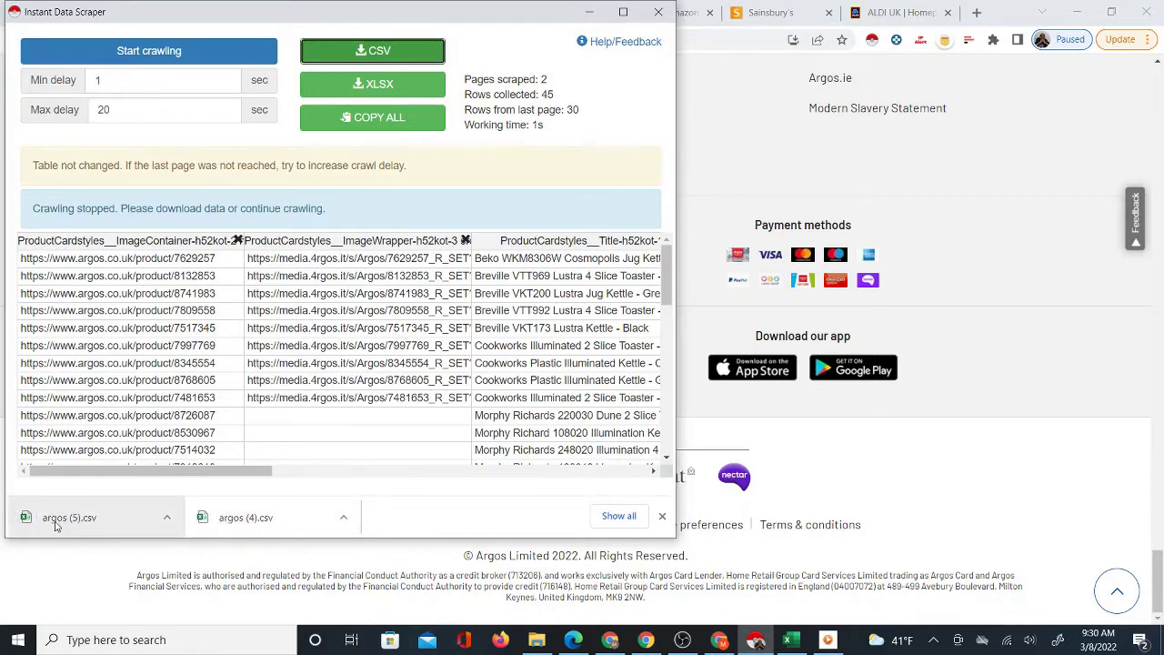
click(591, 14)
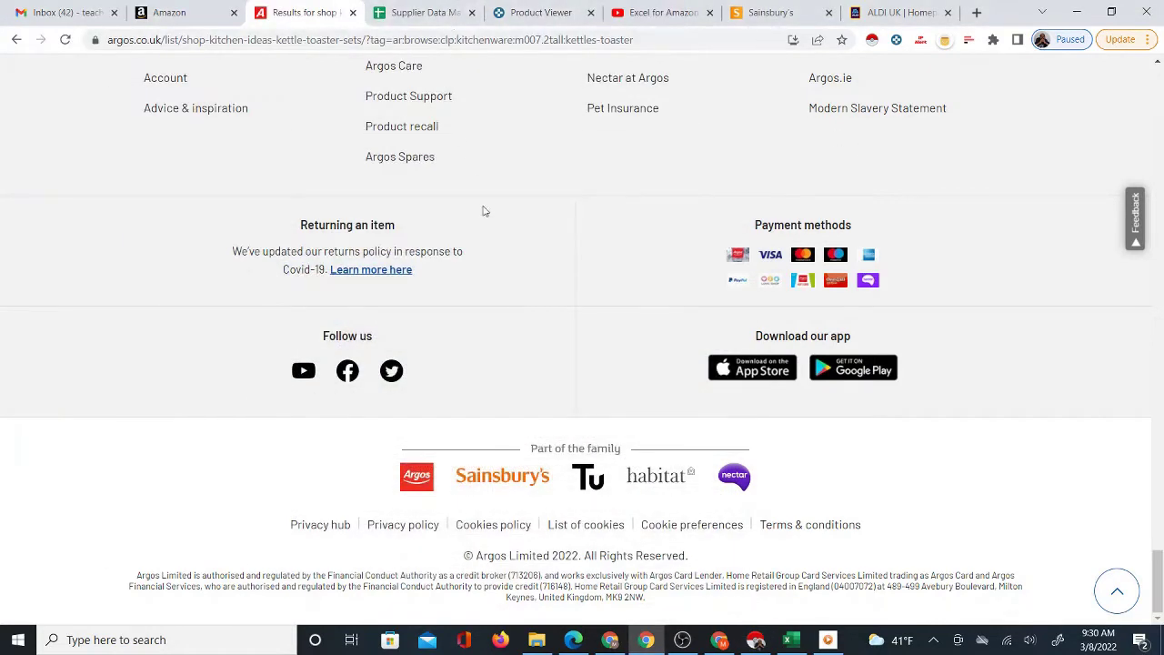
- Upload argos (5).csv from the Downloads folder for import into the IDS CSV sheet of the Supplier Data Mapper spreadsheet
key(ctrl+Tab)
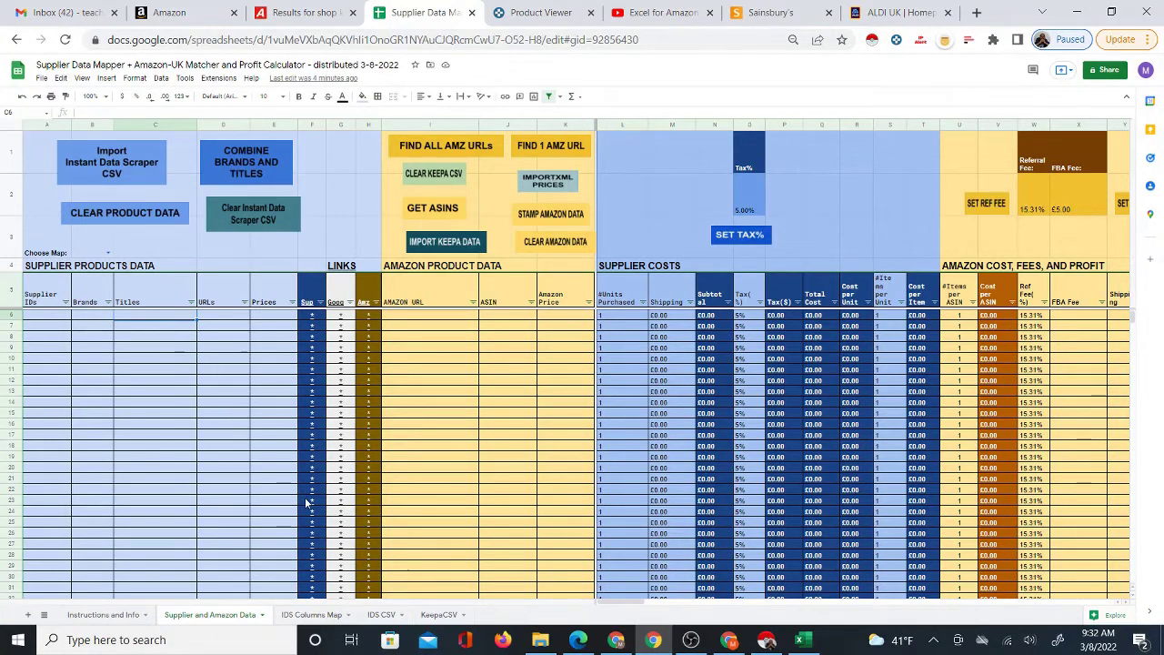
click(381, 615)
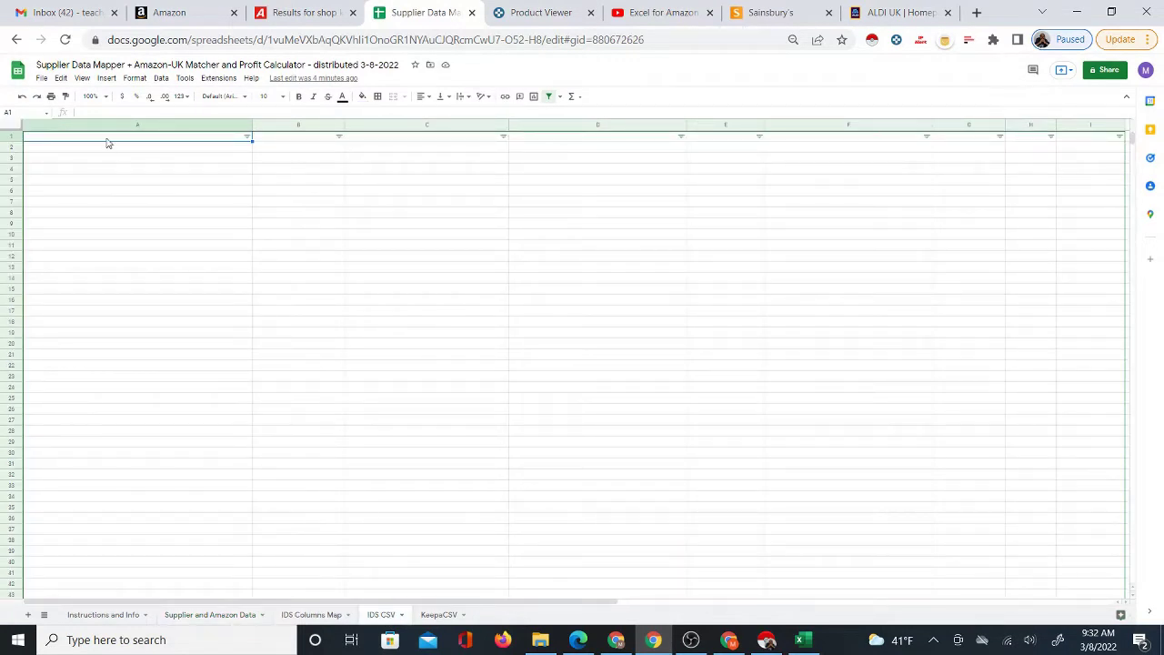
click(40, 80)
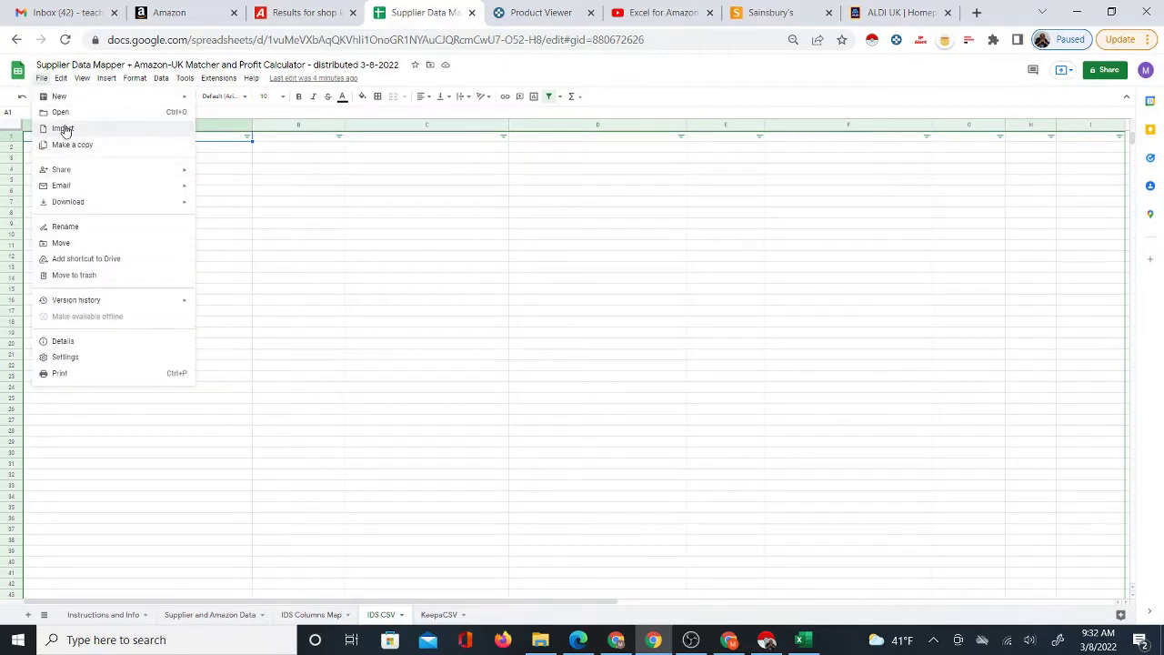
click(64, 130)
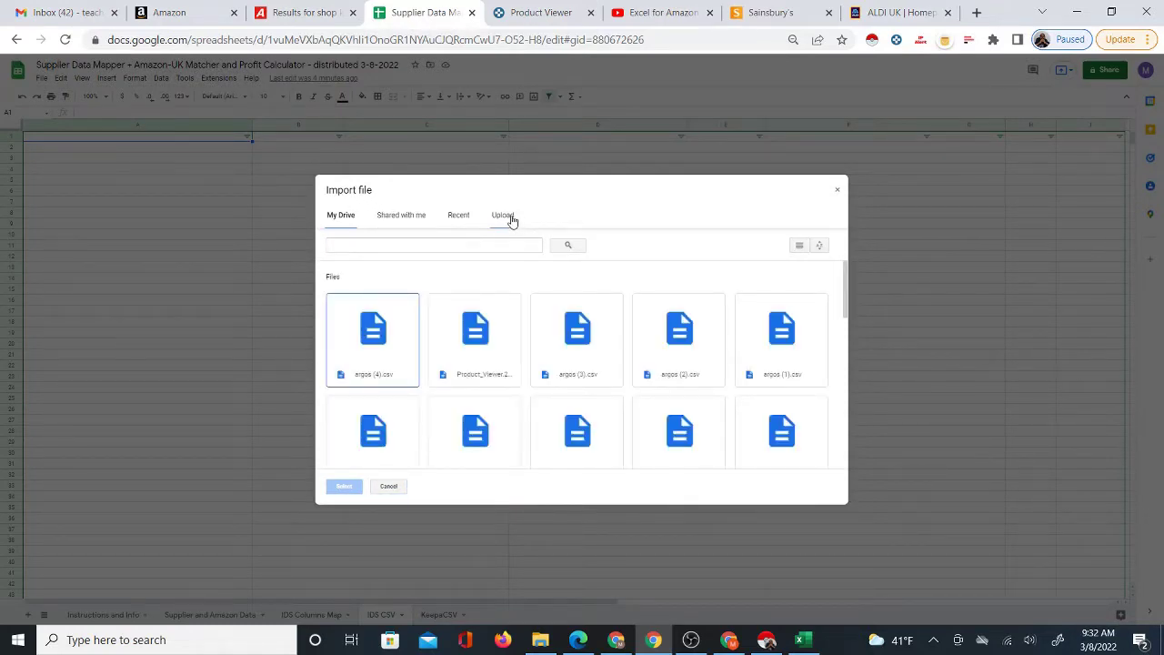
click(504, 216)
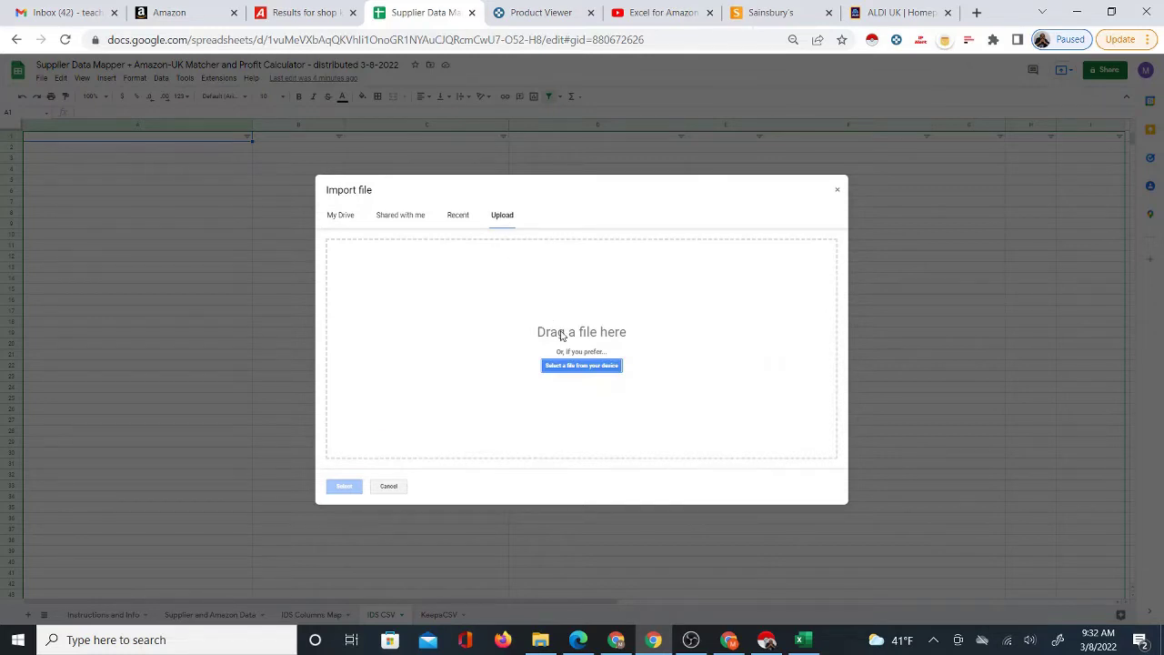
click(569, 366)
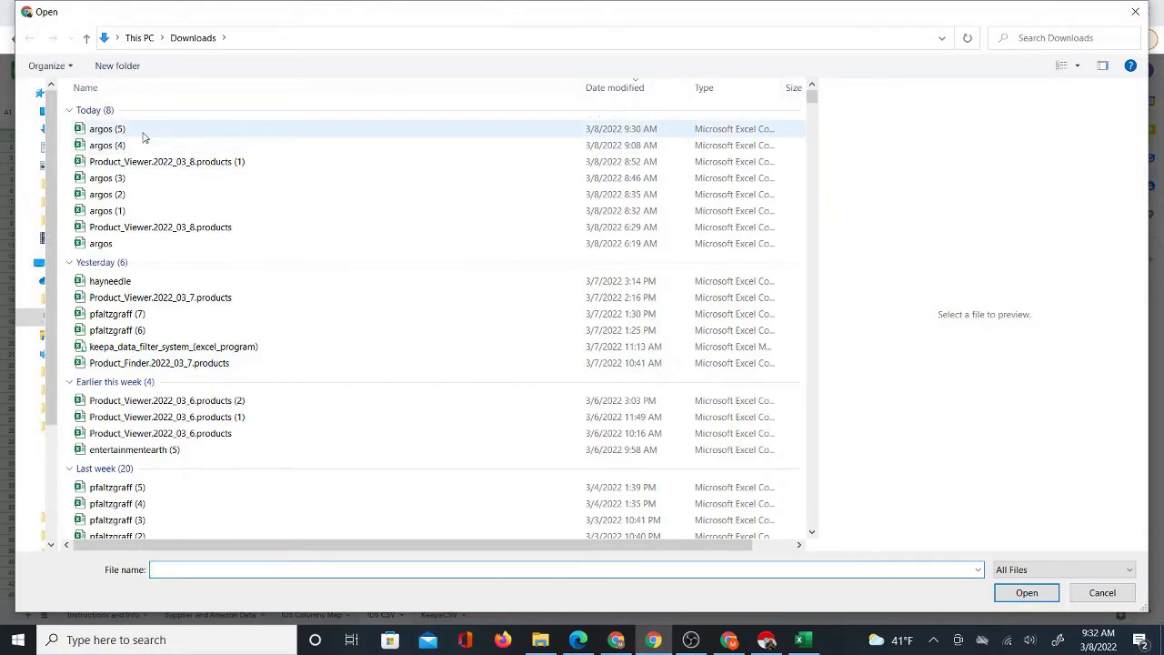
click(112, 133)
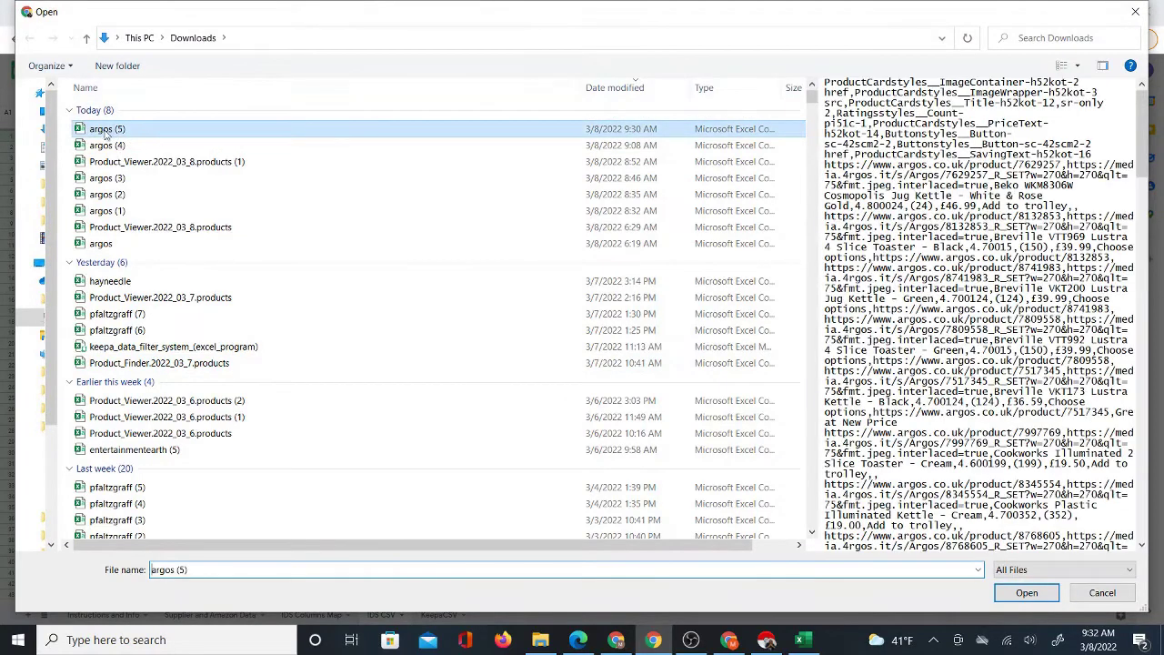
click(898, 474)
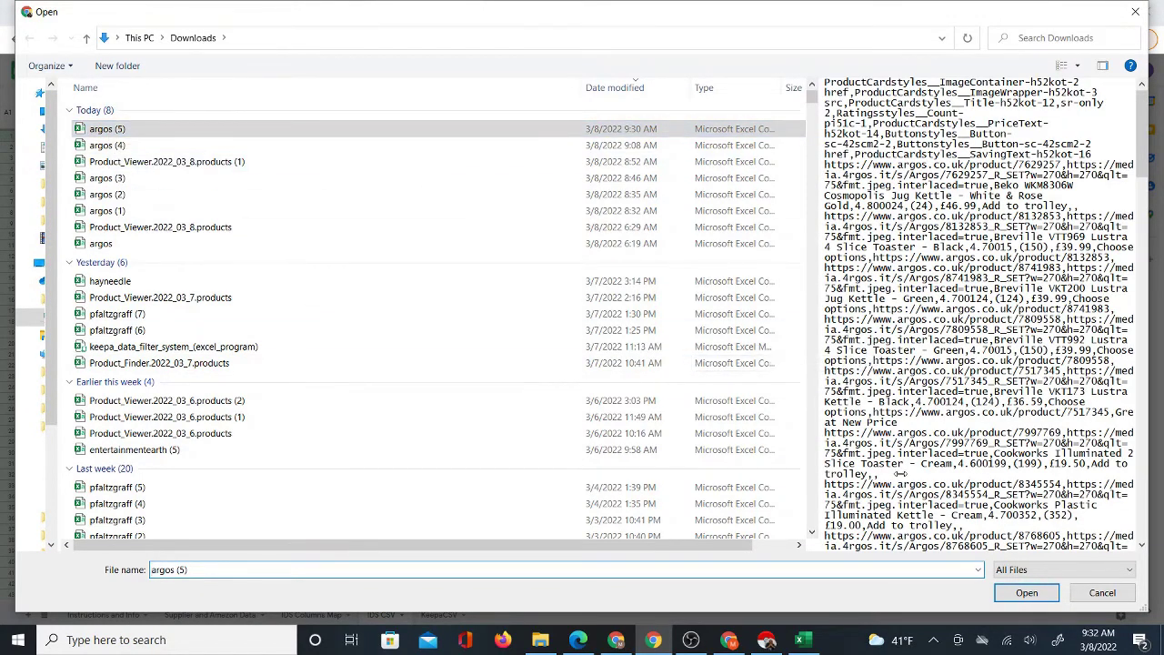
click(1011, 593)
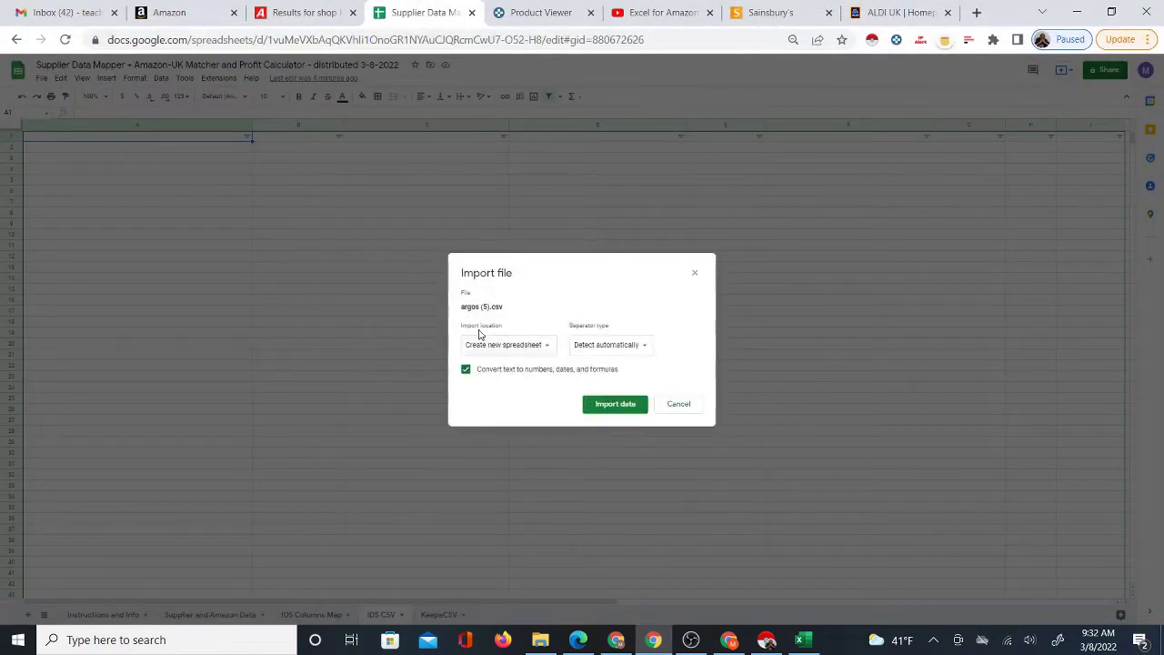
- Import the argos (5).csv data with the import location set to Replace current sheet
click(546, 348)
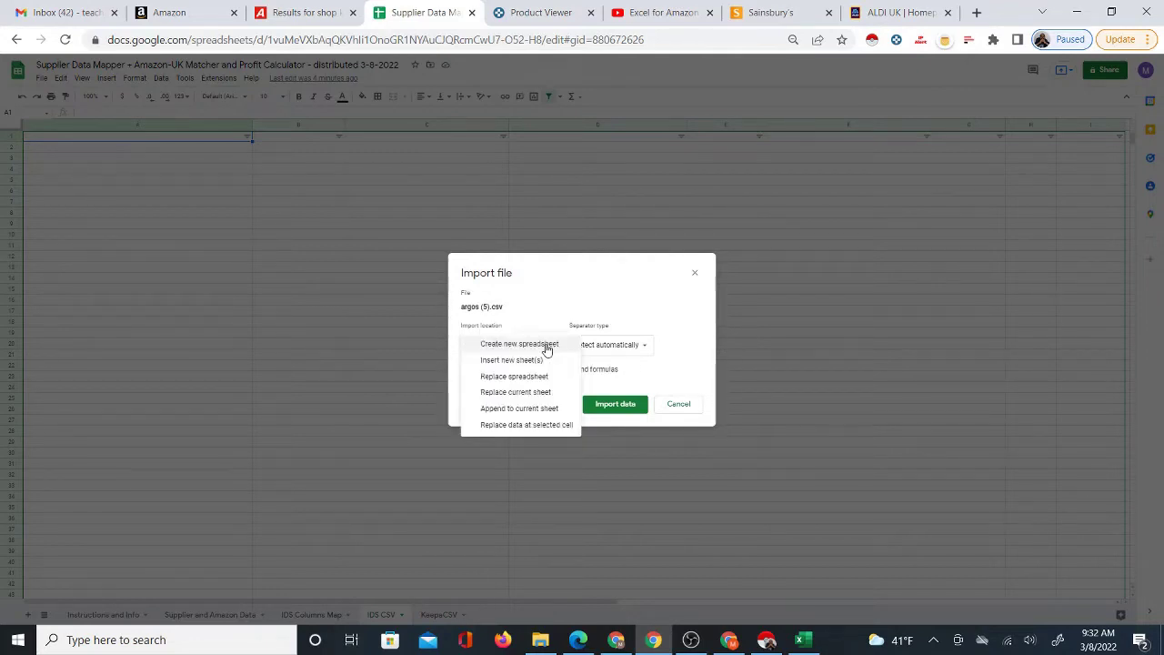
click(528, 392)
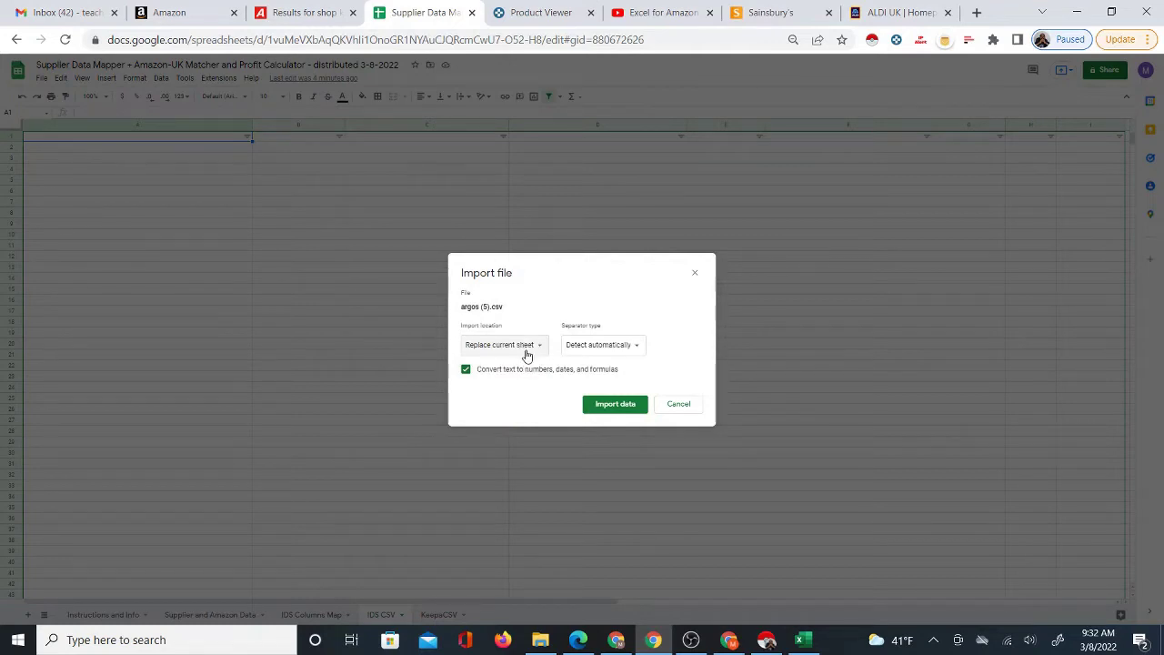
click(611, 407)
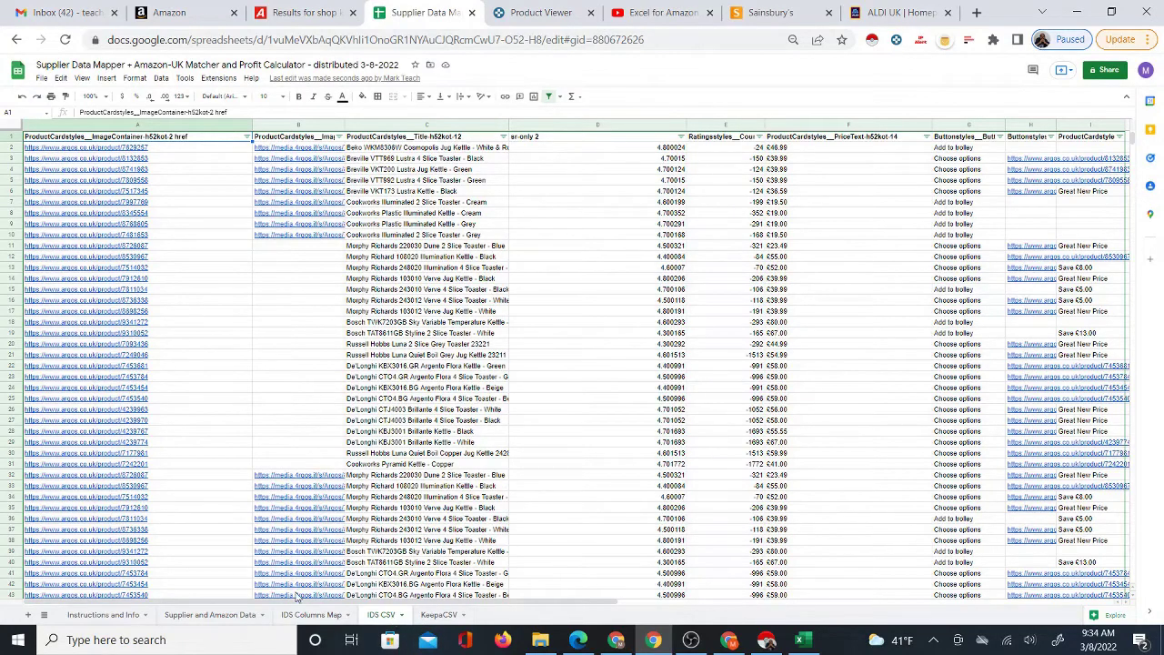
- Examine the Titles, URLs and Prices headings on the Supplier and Amazon Data sheet
click(222, 615)
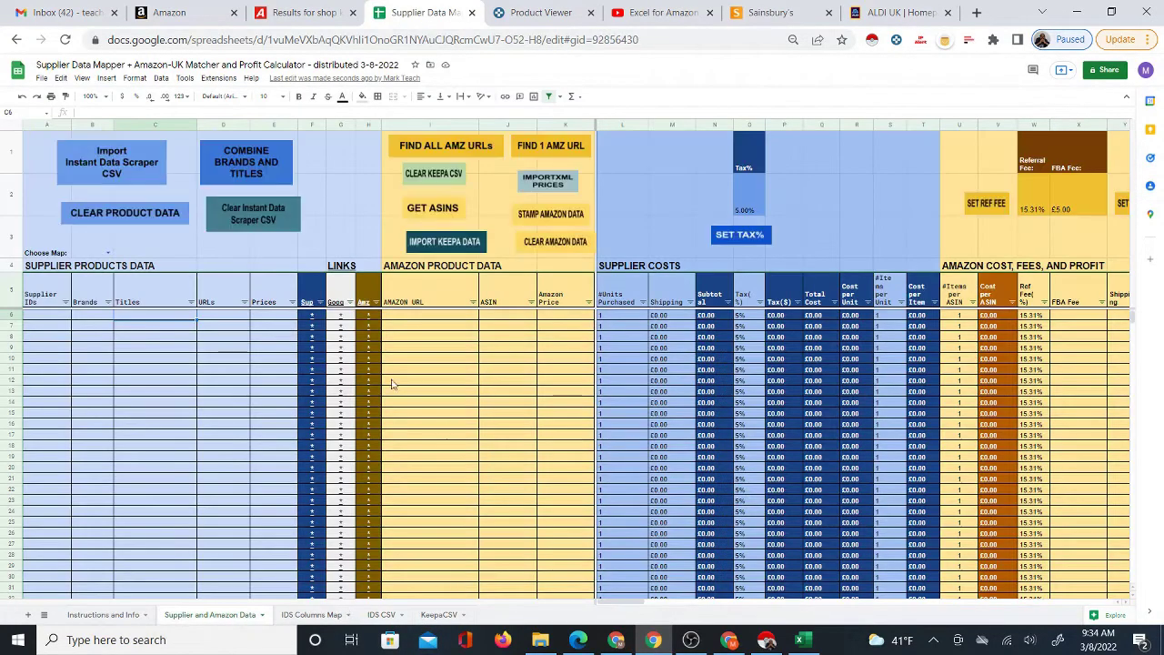
click(139, 305)
click(214, 305)
click(262, 302)
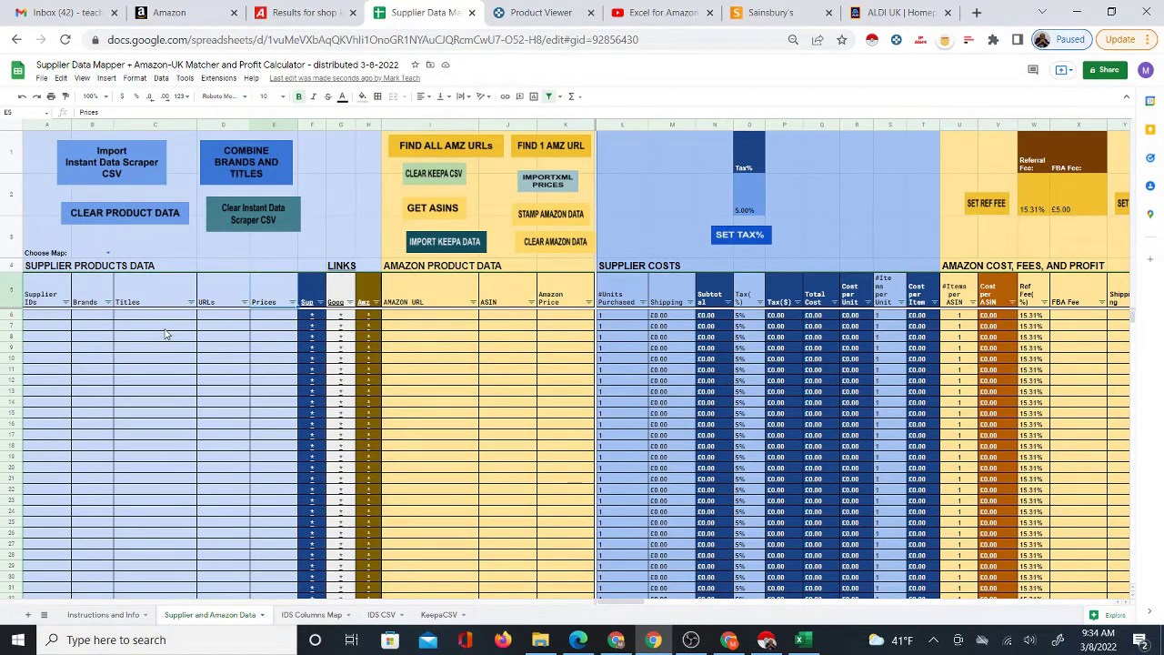
- Enter argos.com as the first Supplier Website in cell A3 of the IDS Columns Map sheet
click(314, 616)
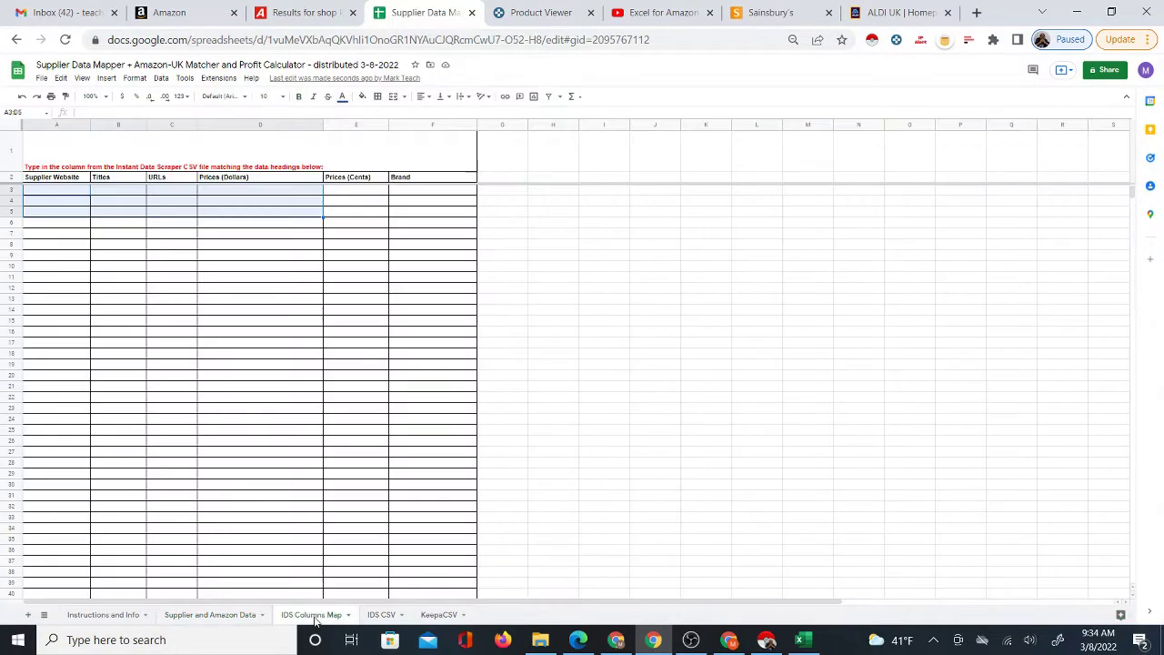
click(50, 192)
key(ctrl+plus)
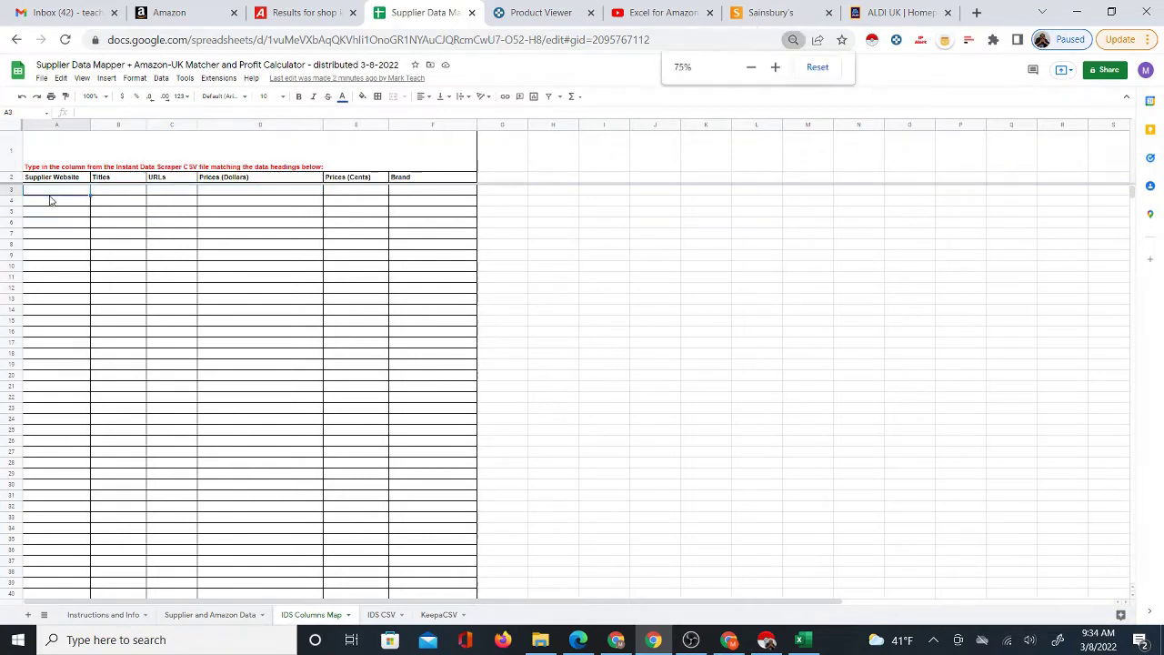
key(ctrl+plus)
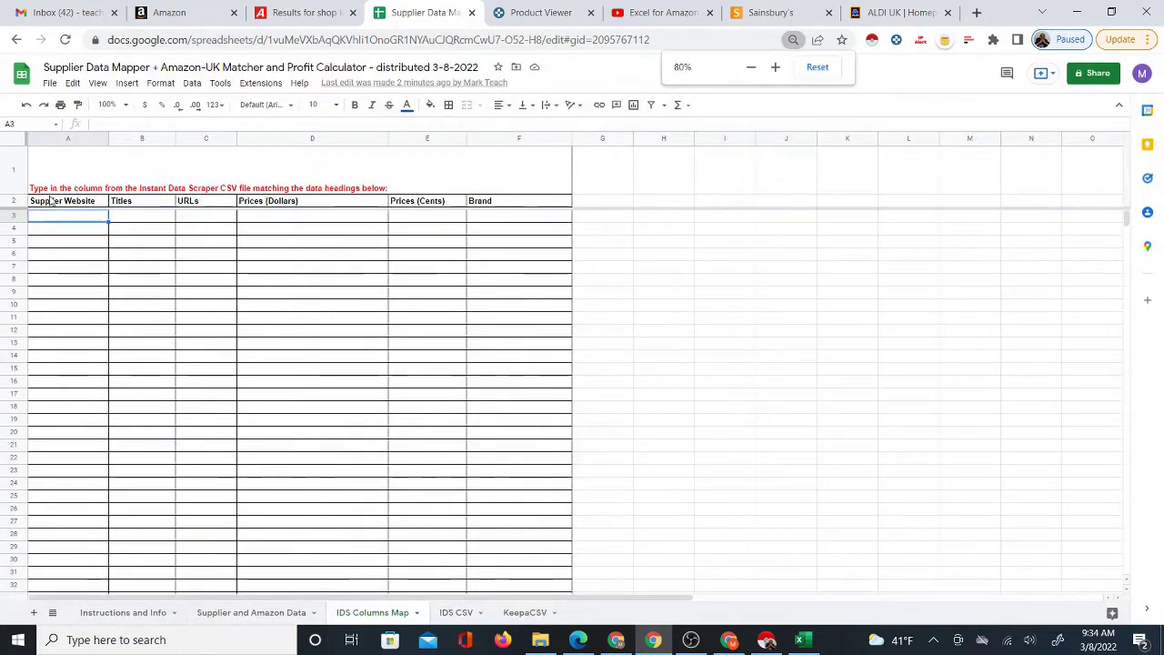
key(ctrl+plus)
key(ctrl+plus)
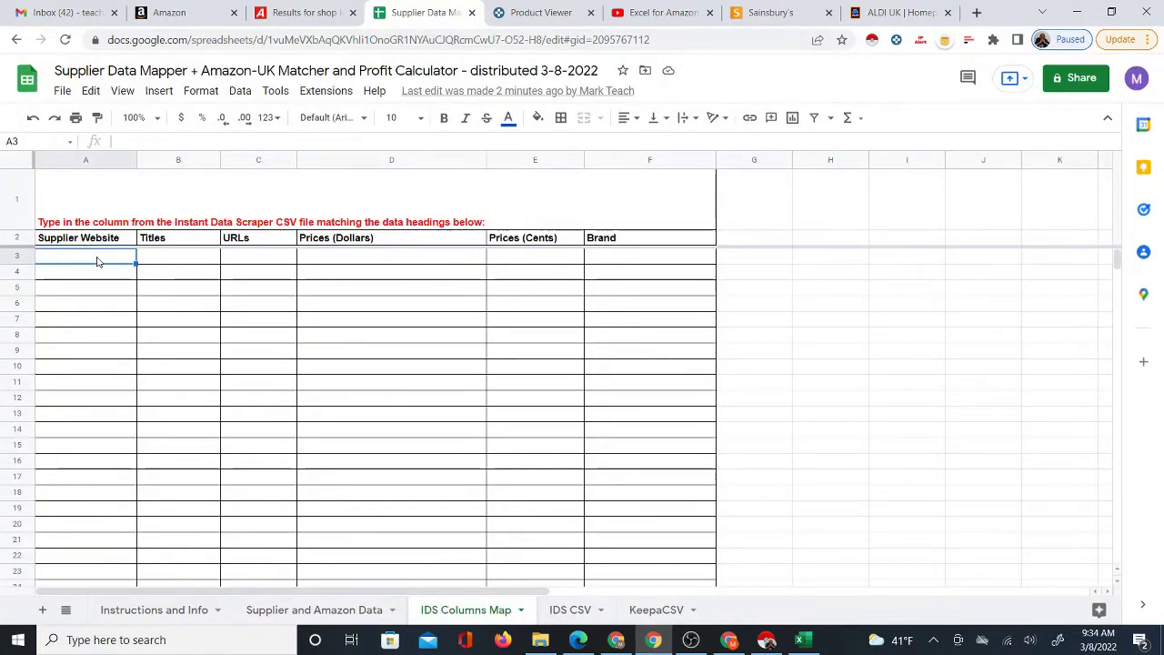
text(ar)
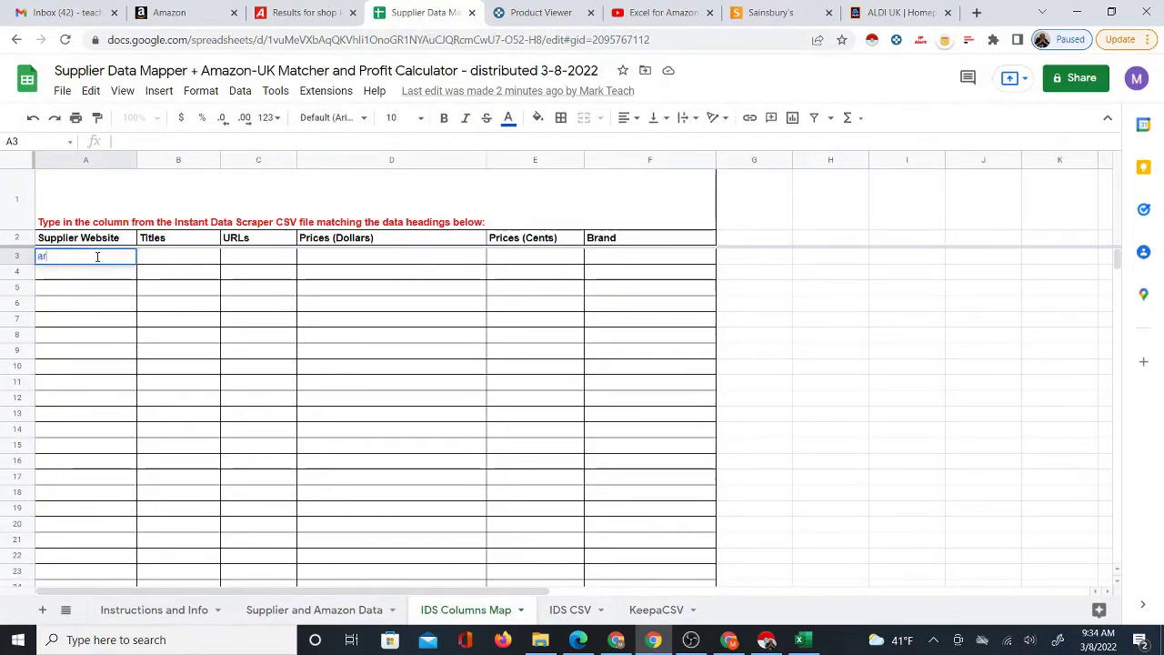
text(gos )
text(com)
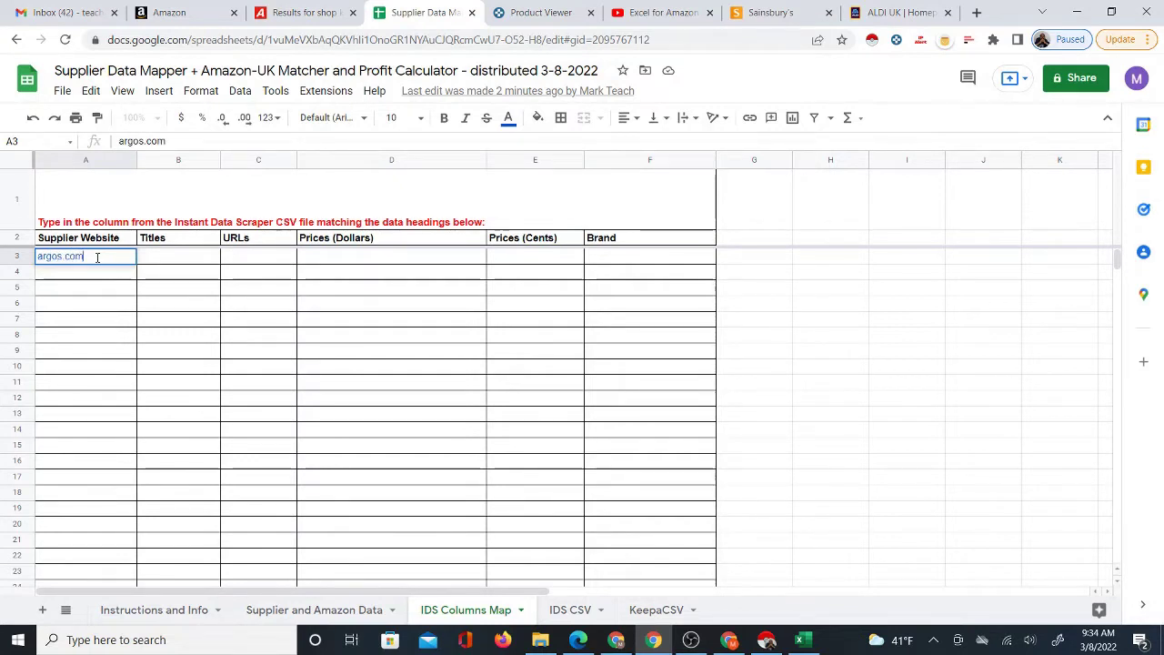
key(Tab)
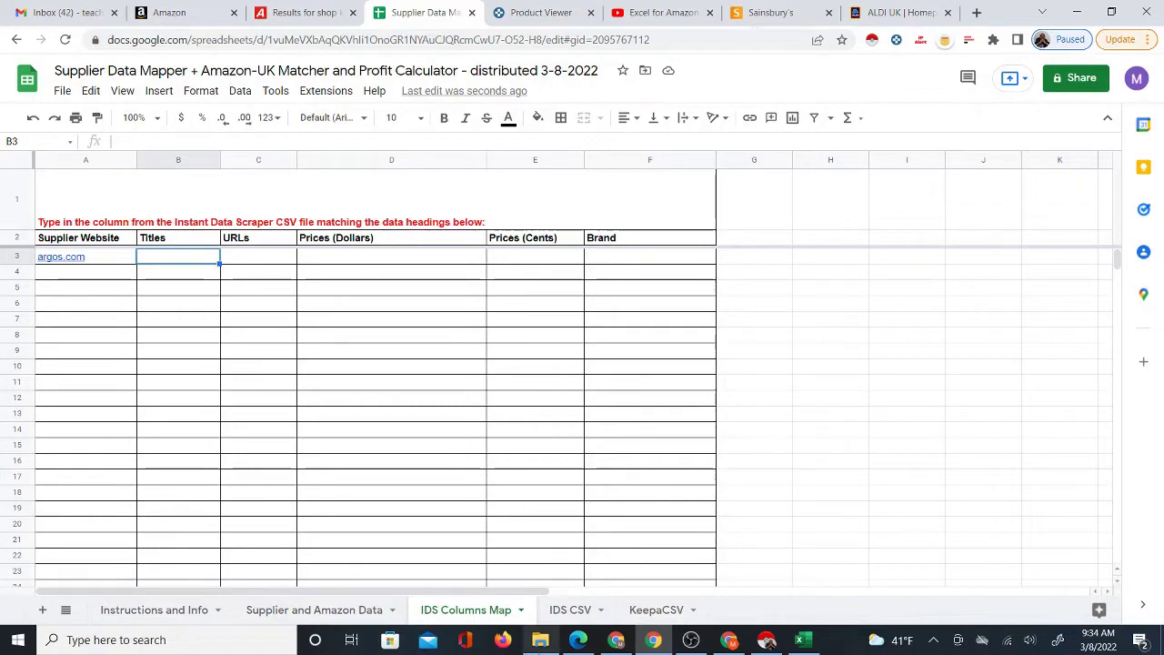
- Copy the header ProductCardstyles__Title-h52kot-12 from IDS CSV into the argos.com Titles cell of IDS Columns Map, and widen the Titles column to fit
click(571, 615)
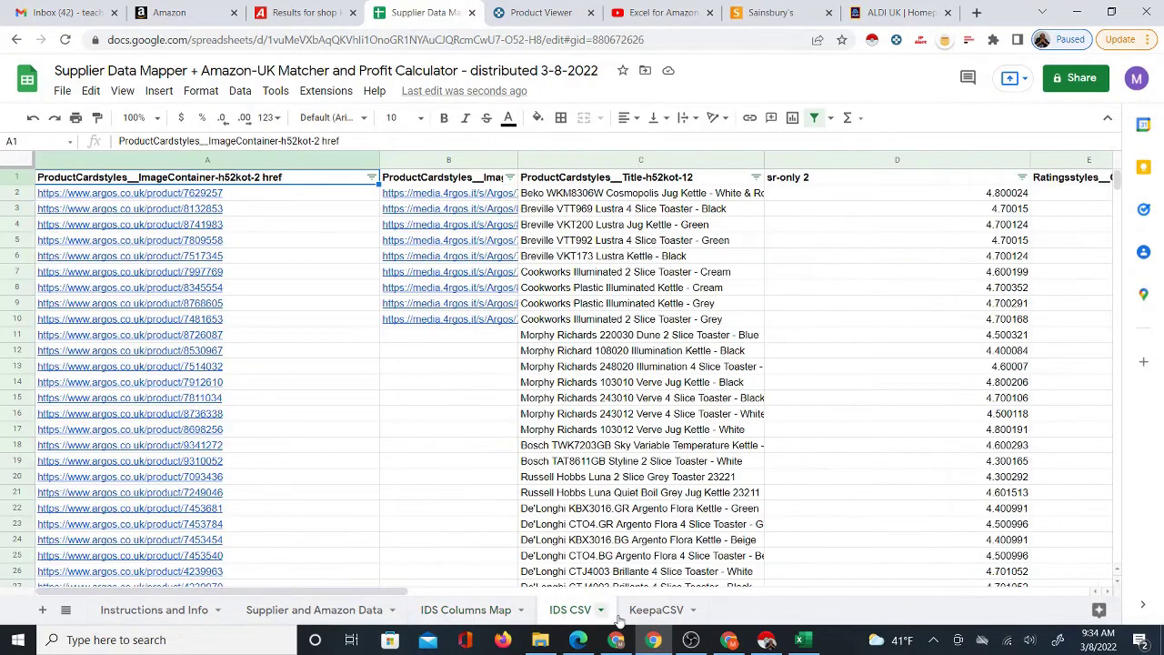
click(592, 179)
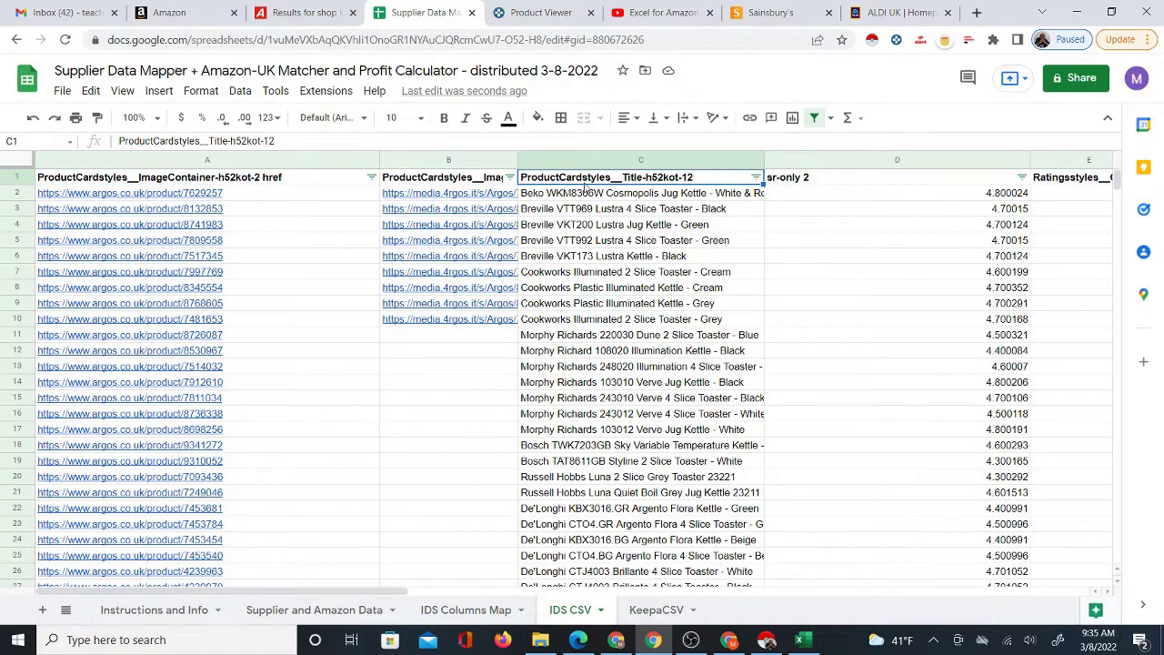
right_click(598, 179)
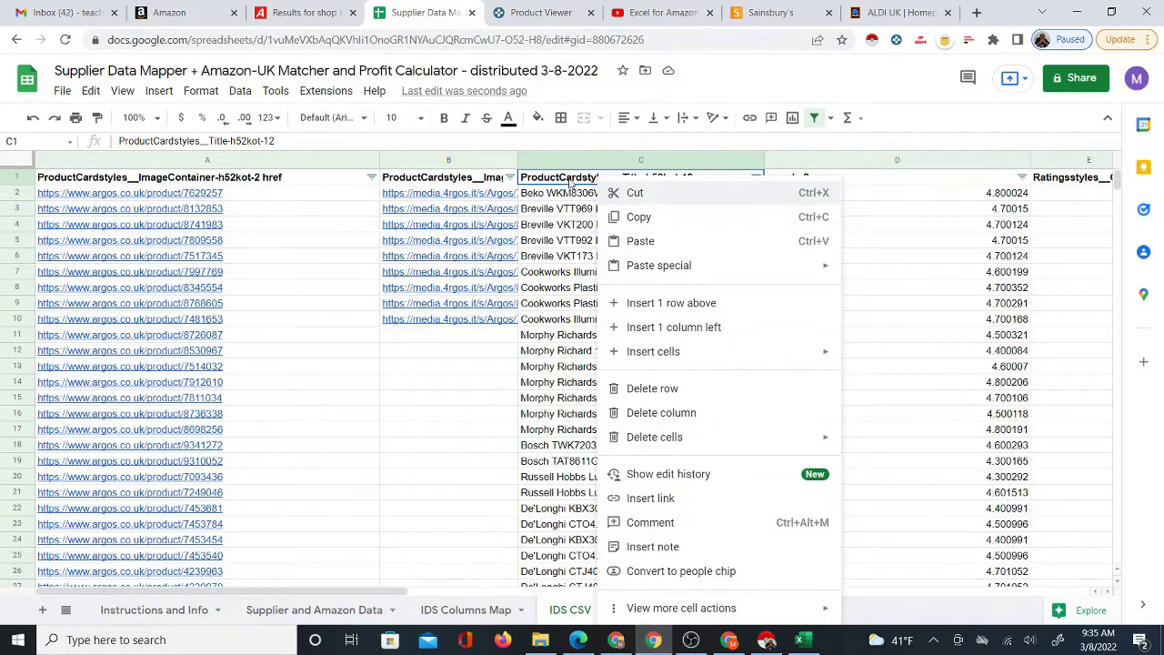
click(636, 217)
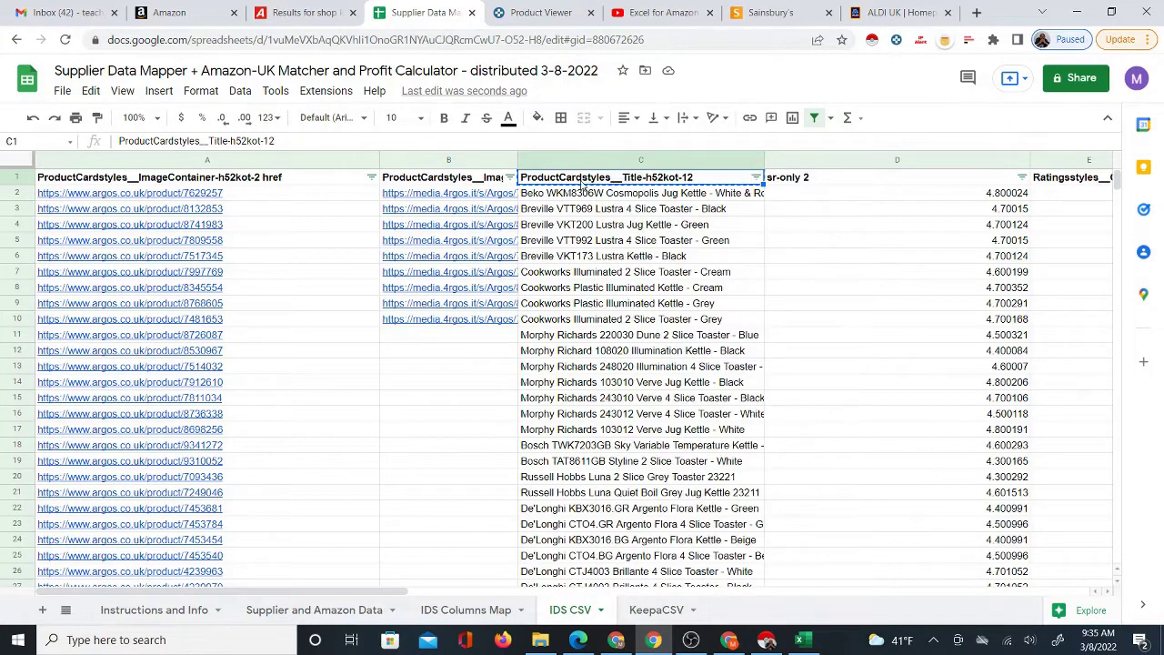
click(471, 609)
right_click(194, 259)
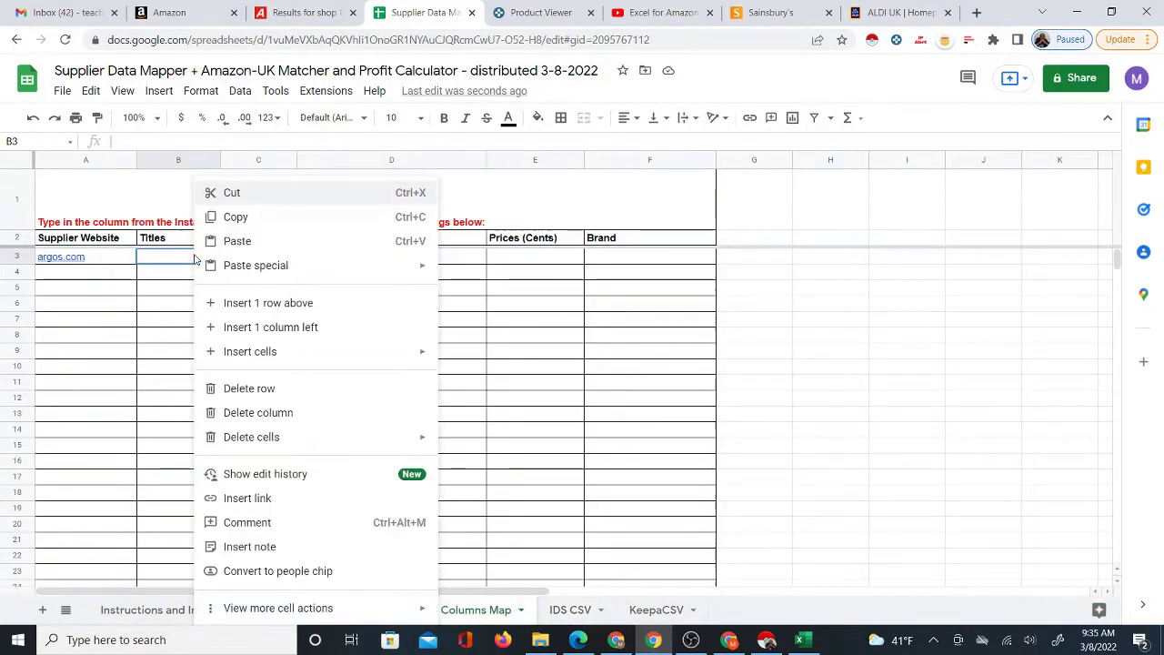
mouse_move(415, 266)
click(459, 270)
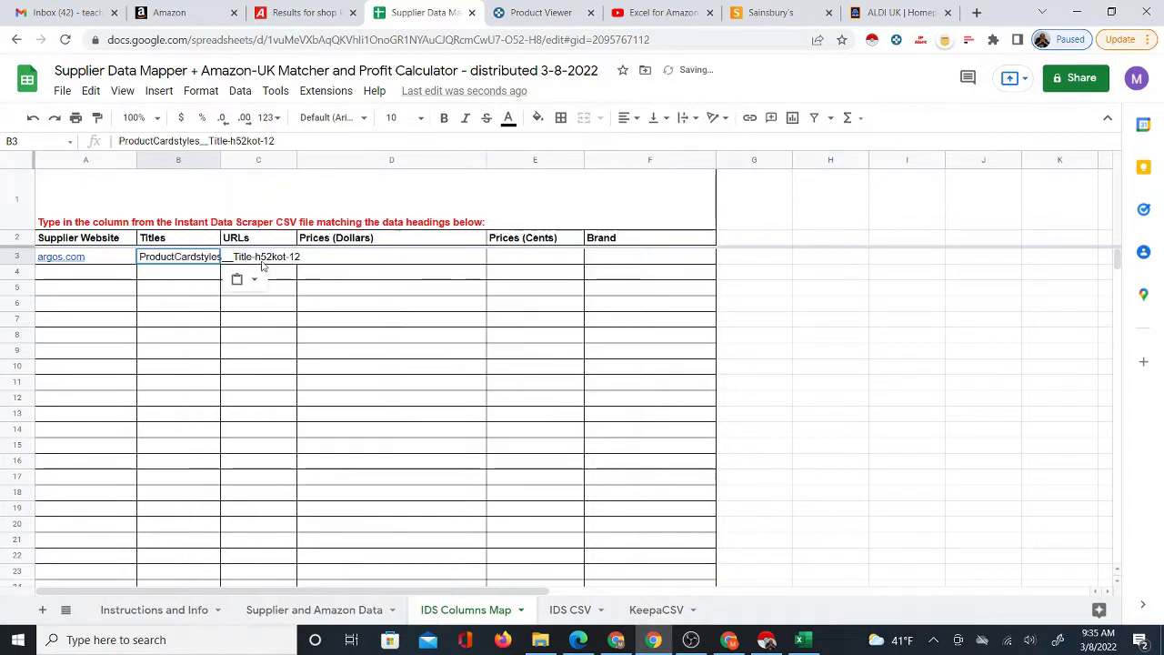
click(250, 262)
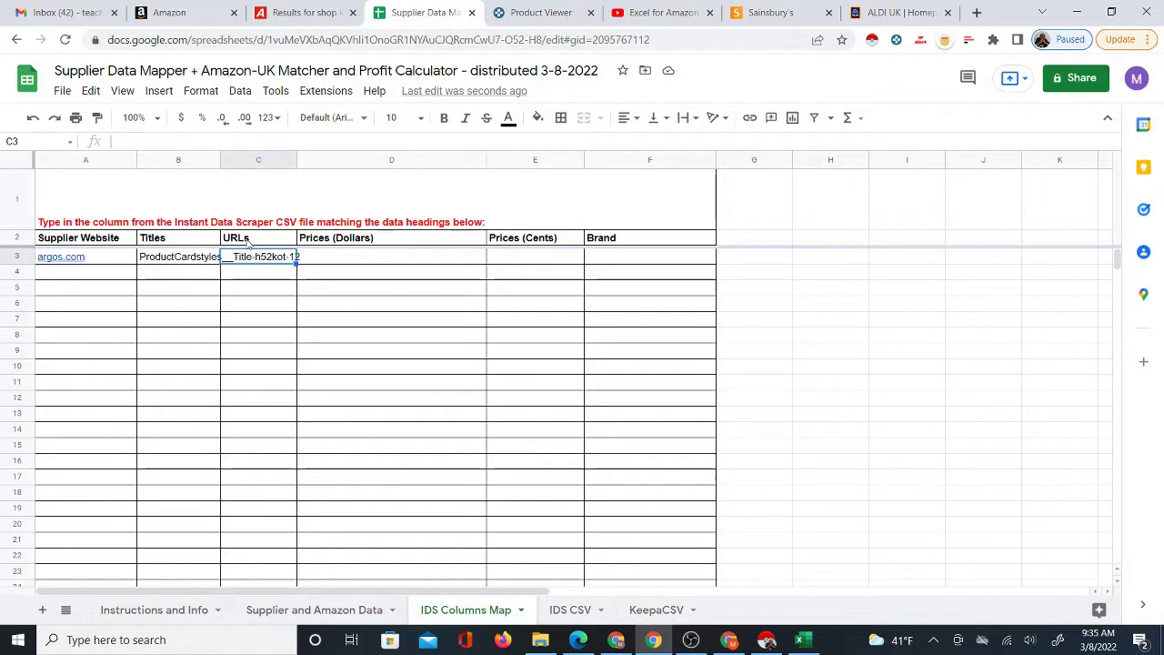
drag(218, 160, 320, 211)
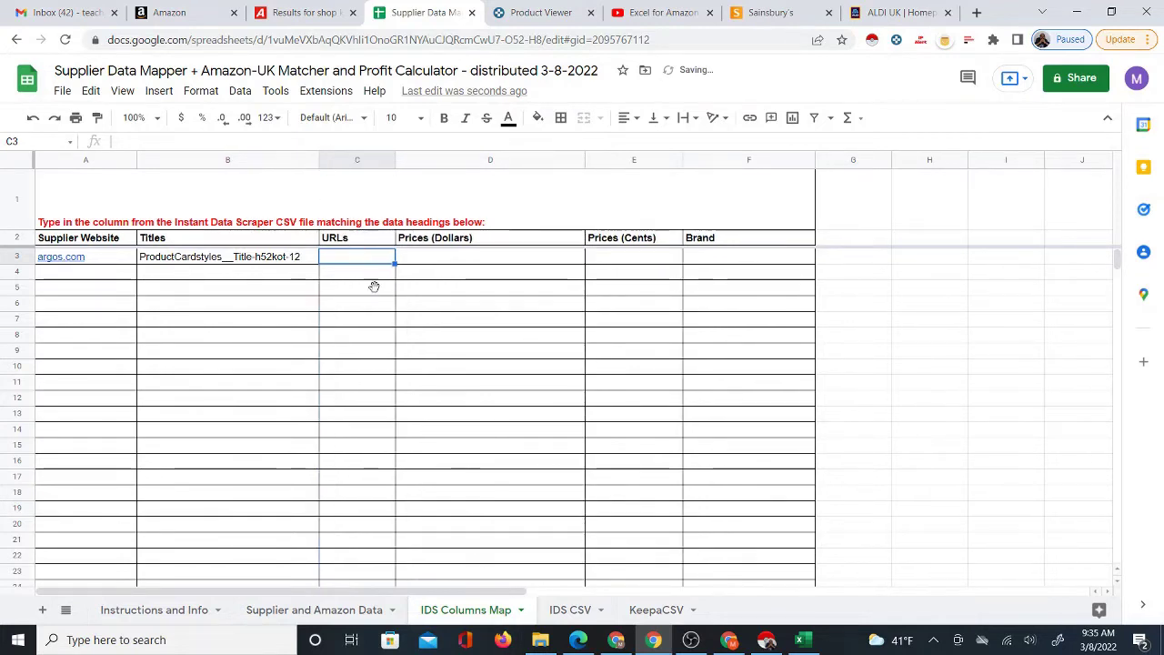
- Copy the IDS CSV header ProductCardstyles__ImageContainer-h52kot-2 href as values into the argos.com URLs cell of IDS Columns Map, and widen the URLs column
click(565, 616)
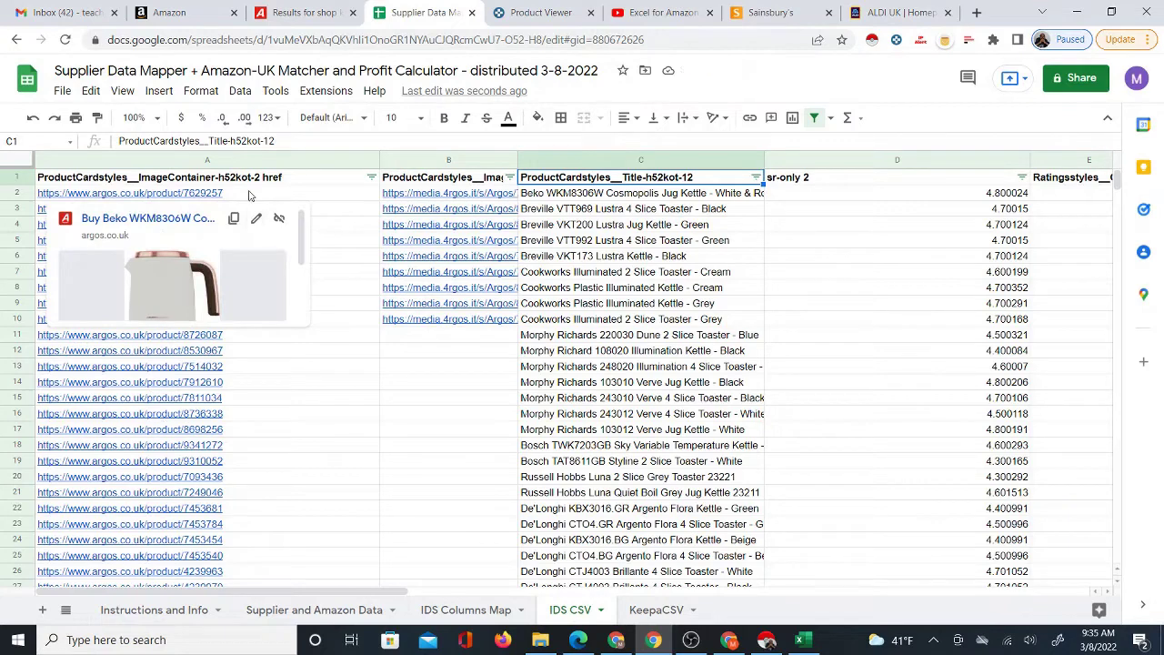
click(219, 181)
right_click(219, 181)
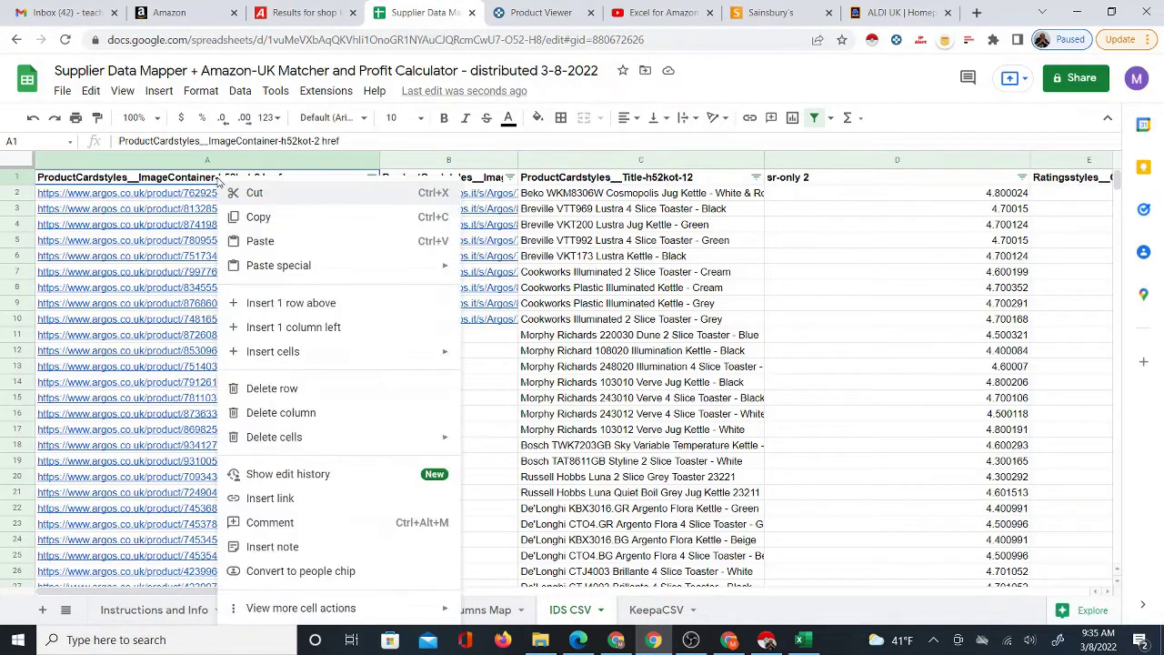
click(258, 218)
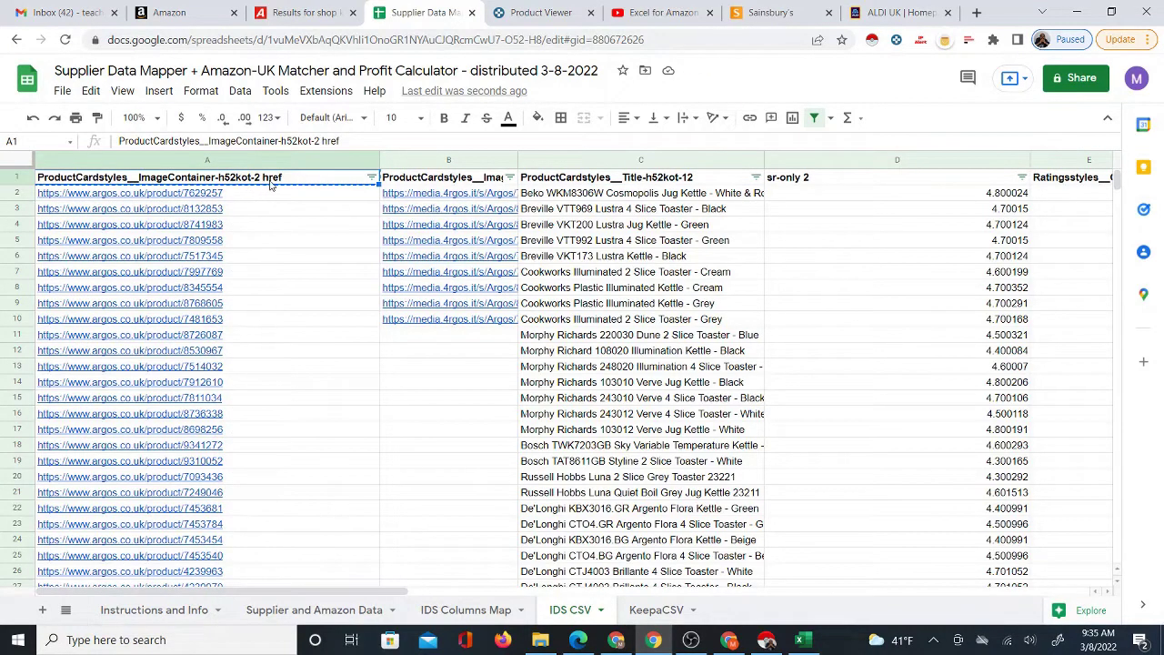
right_click(204, 181)
click(234, 210)
click(464, 609)
right_click(349, 261)
mouse_move(418, 265)
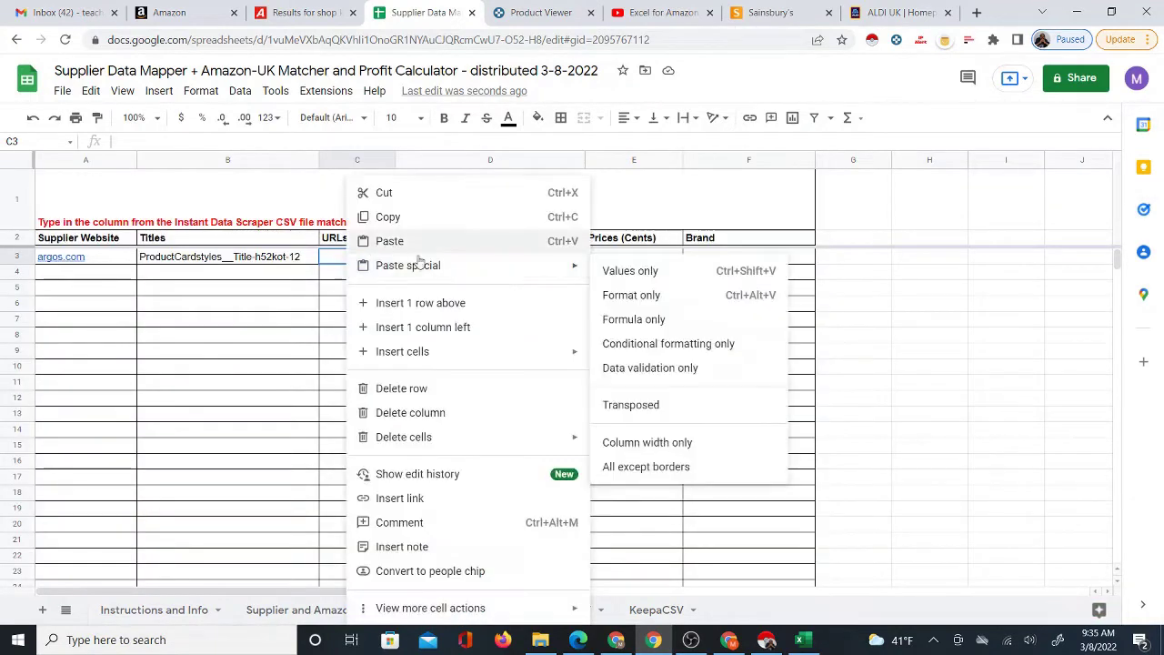
click(618, 270)
drag(396, 175, 448, 174)
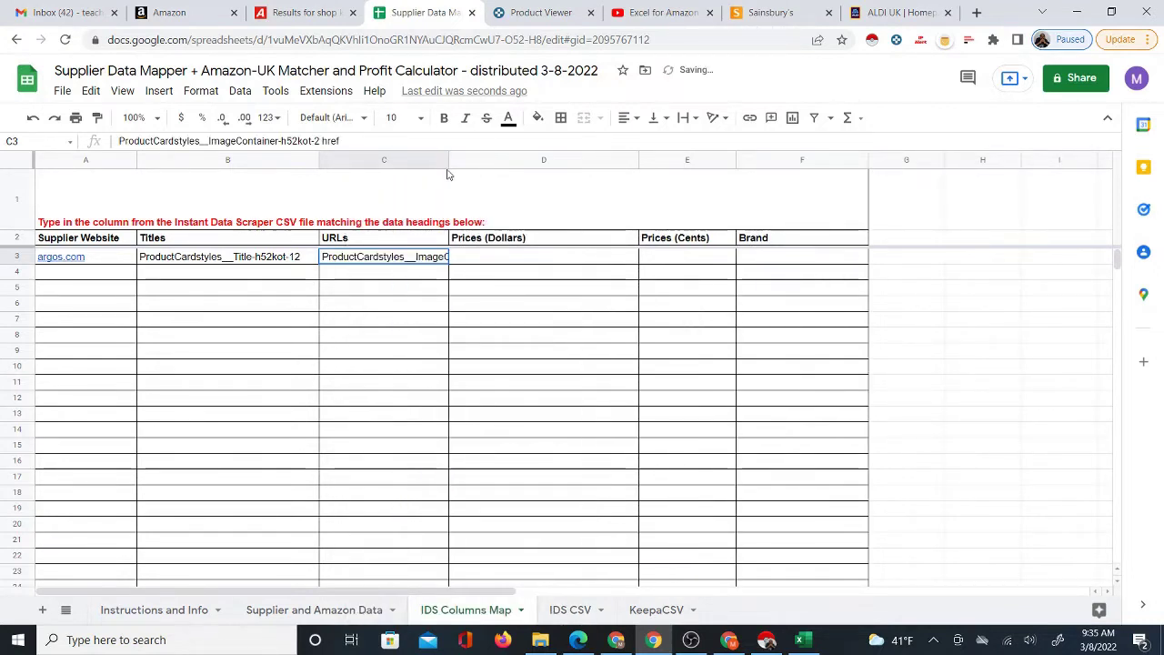
- Copy the header ProductCardstyles__PriceText-h52kot-14 from IDS CSV as values into the argos.com Prices (Dollars) cell of IDS Columns Map
click(511, 258)
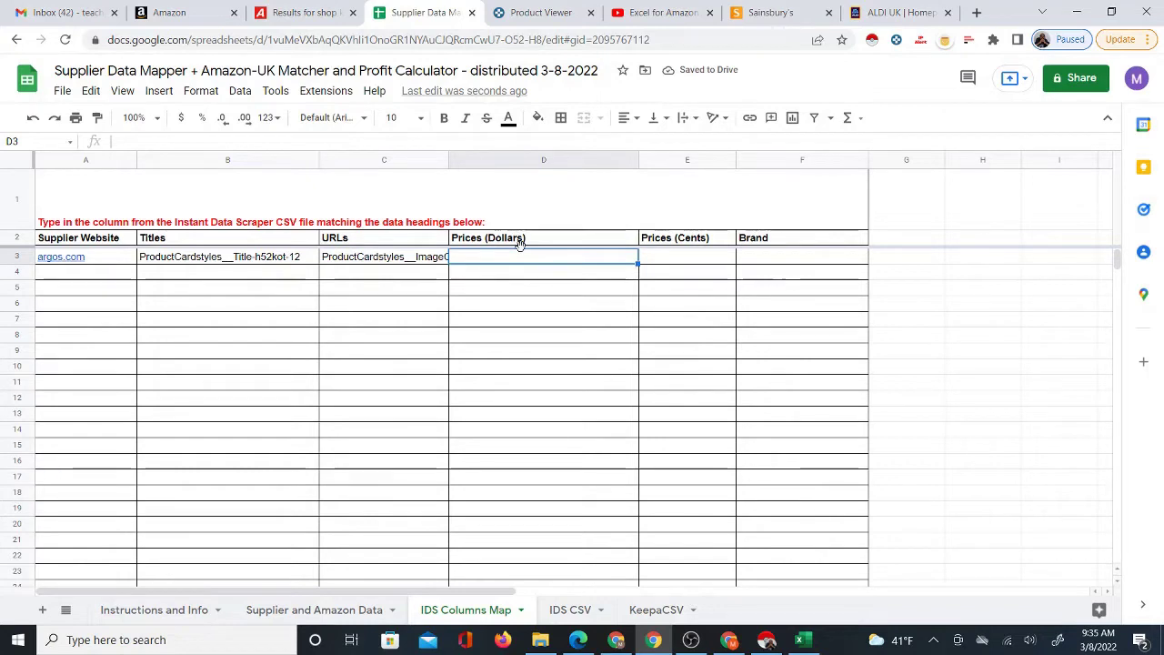
click(553, 609)
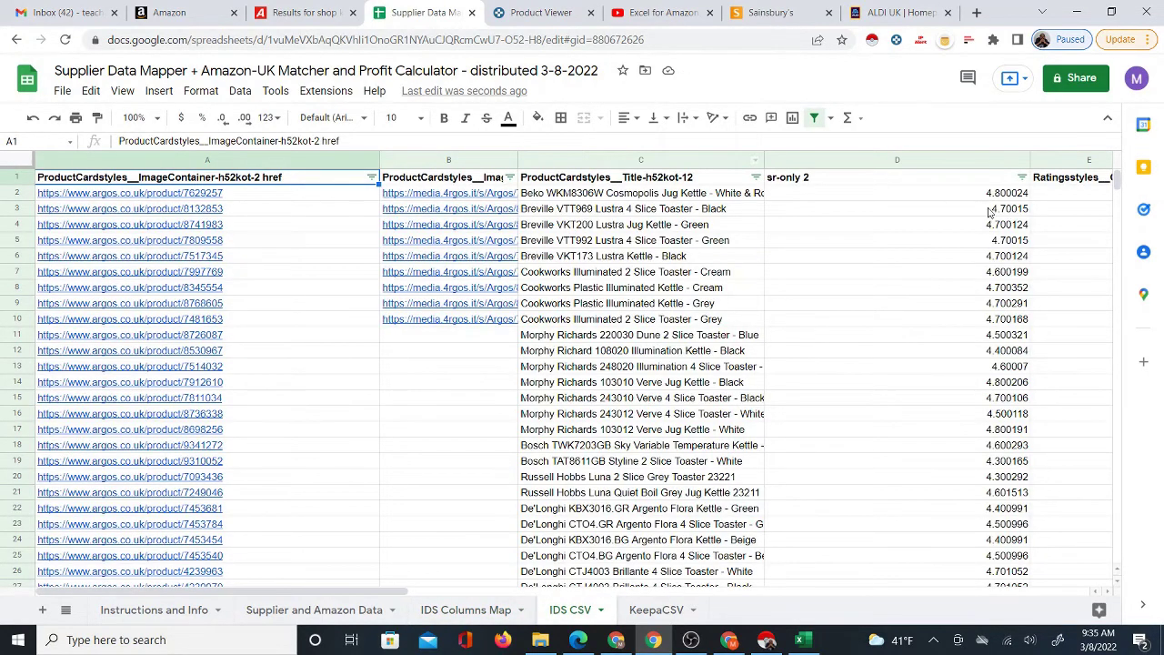
drag(404, 593, 660, 592)
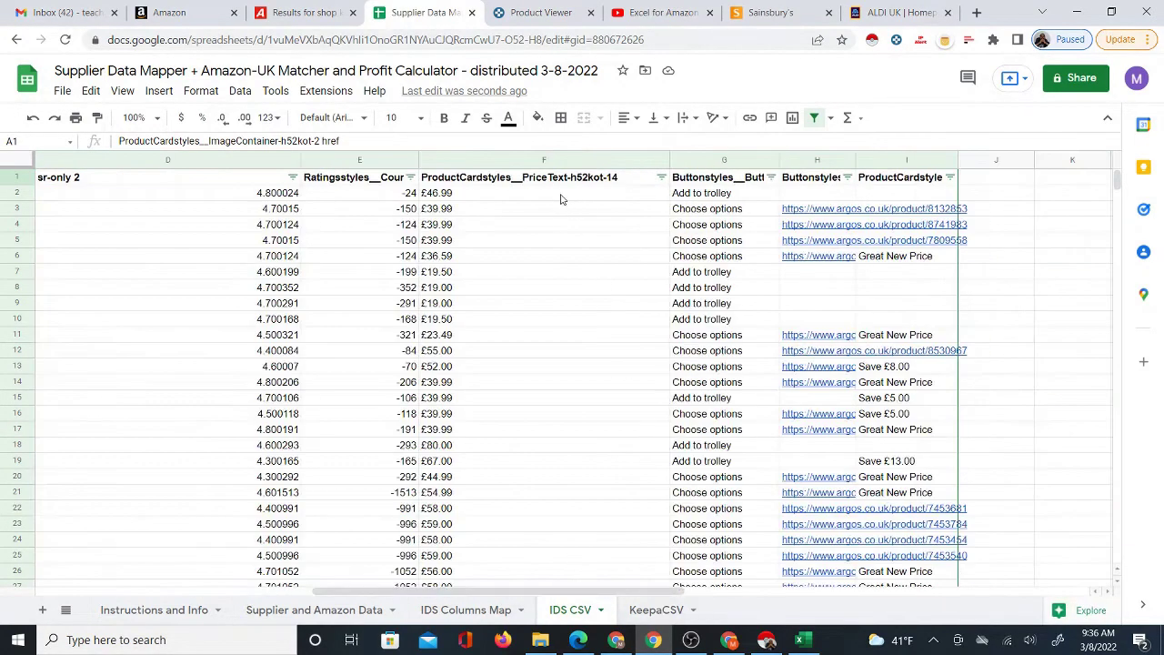
click(462, 179)
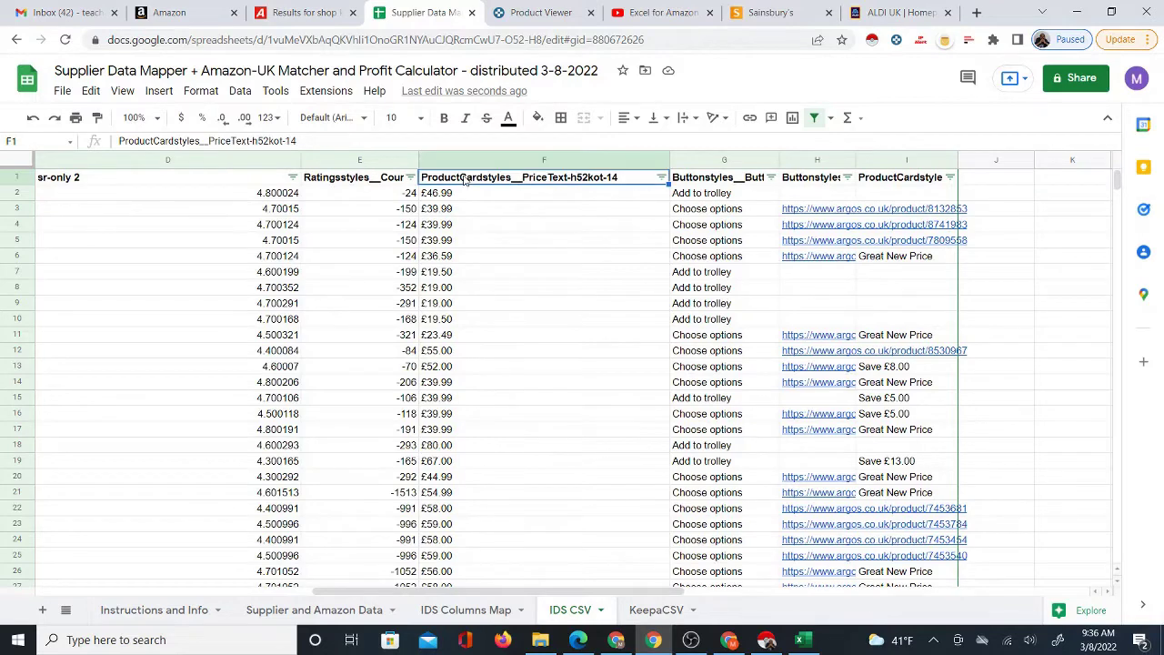
right_click(464, 179)
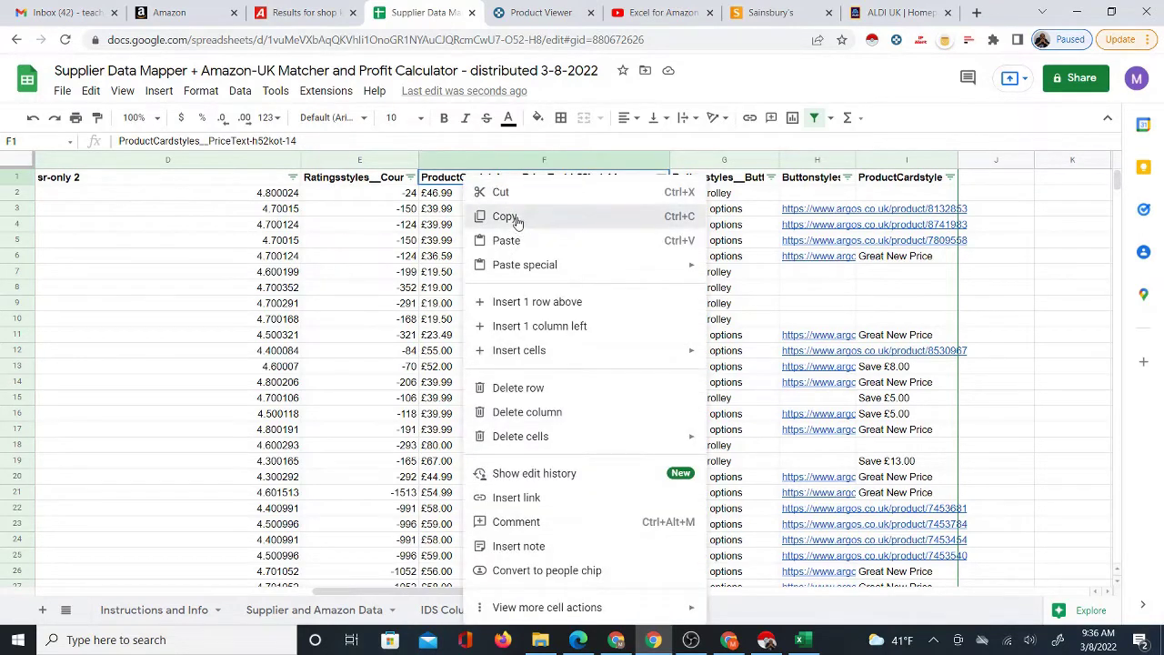
click(516, 221)
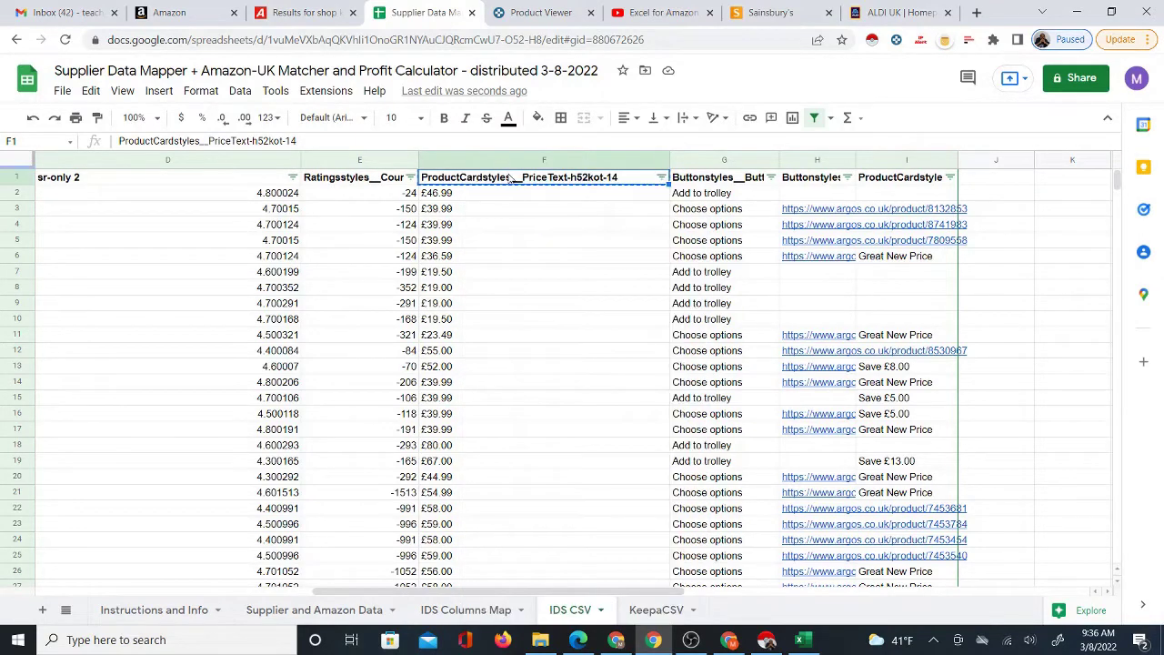
click(469, 618)
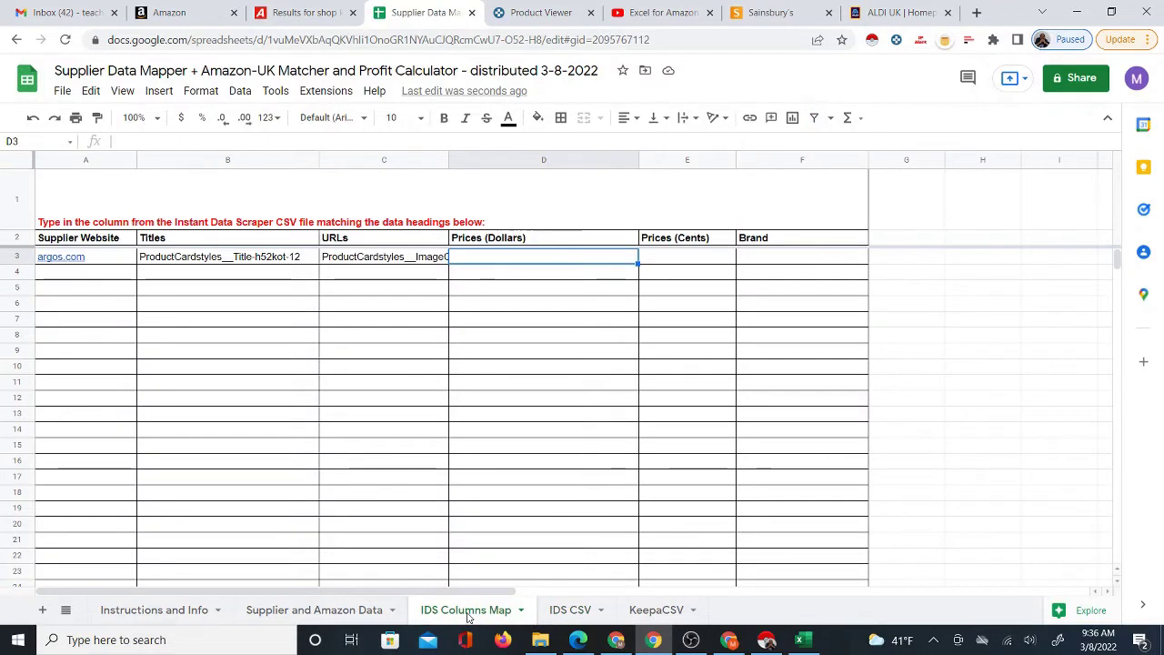
right_click(520, 258)
mouse_move(589, 264)
click(780, 270)
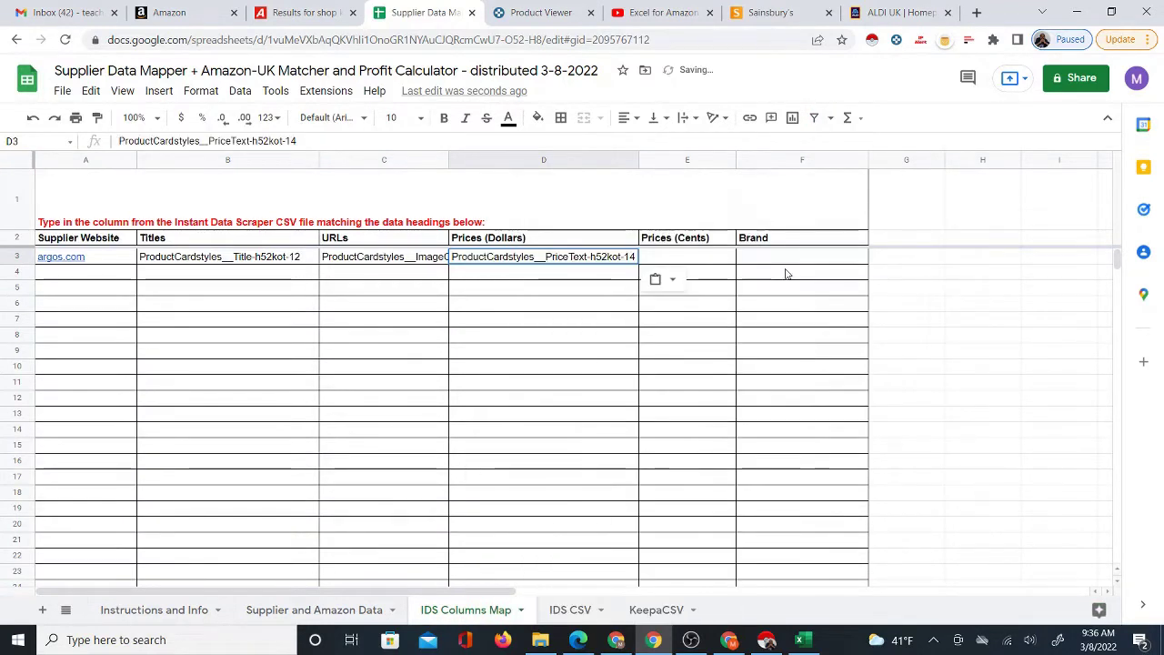
- Review the argos.com row's price and Brand cells on IDS Columns Map and compare the mapping with the scraped IDS CSV columns
click(671, 260)
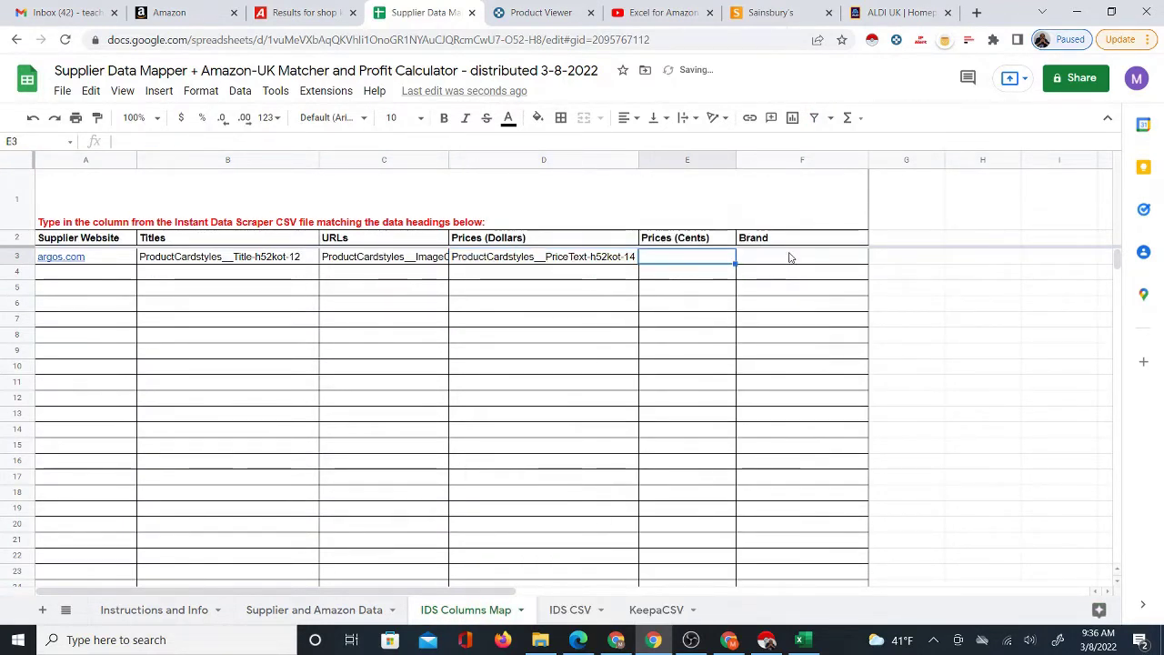
click(788, 255)
click(697, 265)
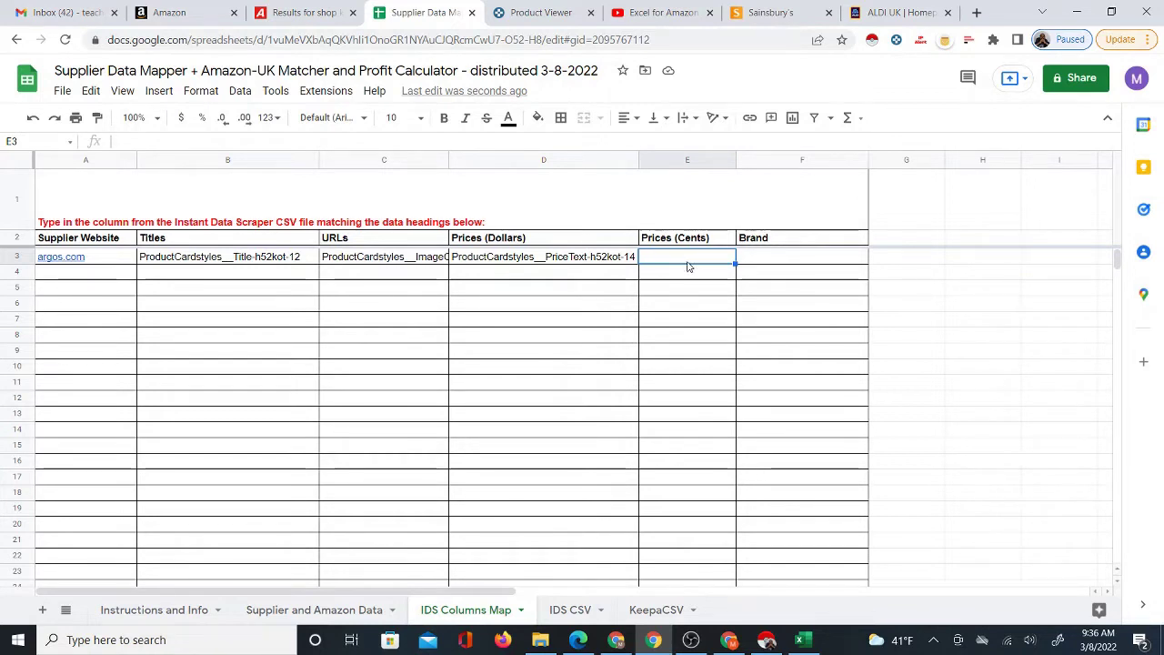
click(783, 263)
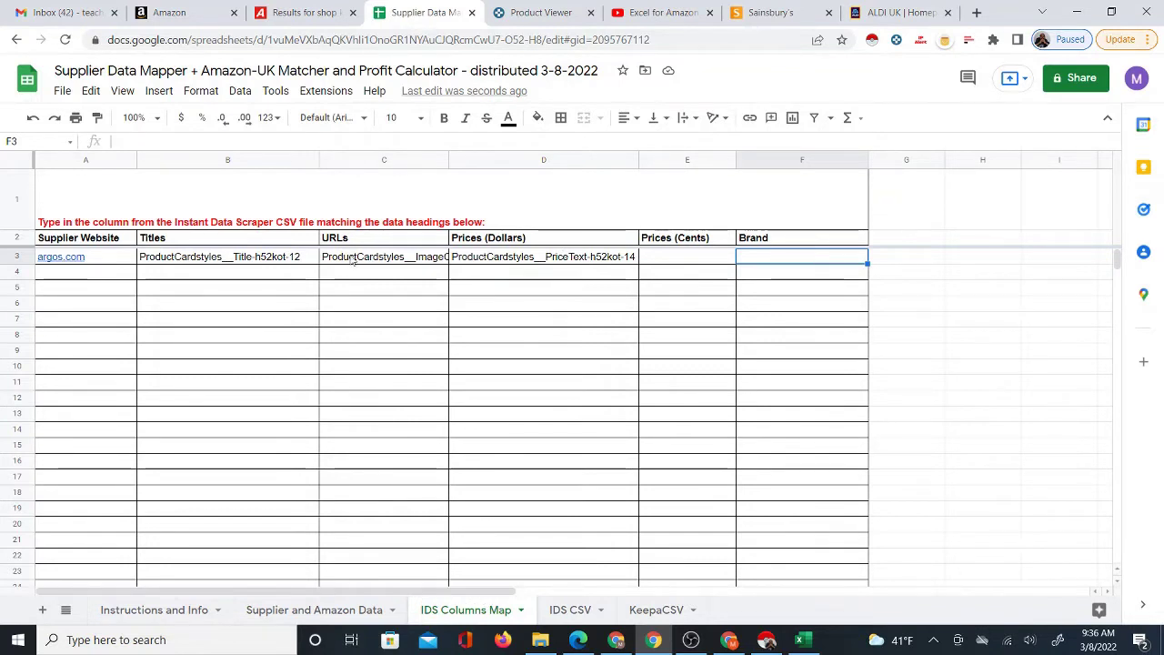
click(87, 270)
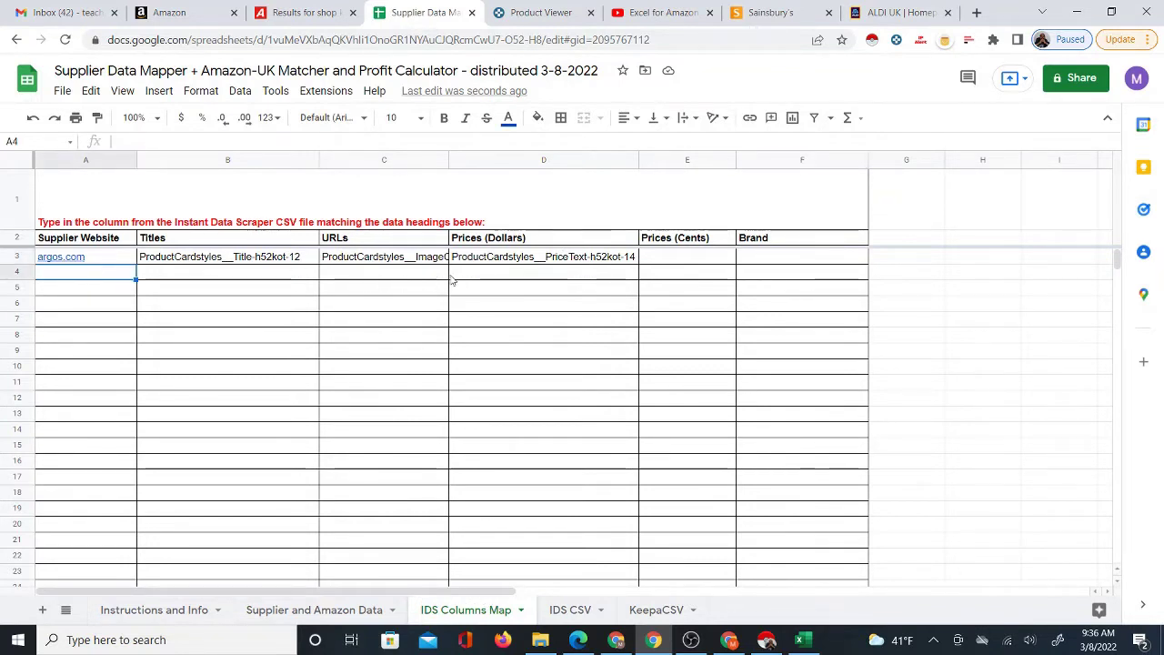
click(518, 259)
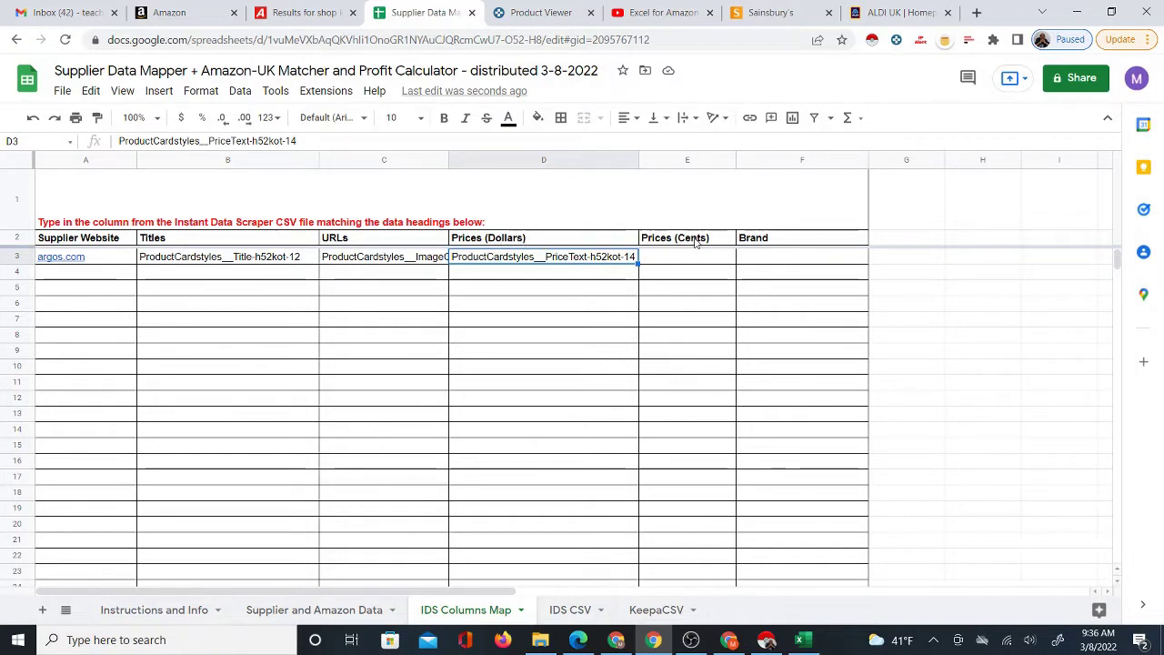
click(511, 240)
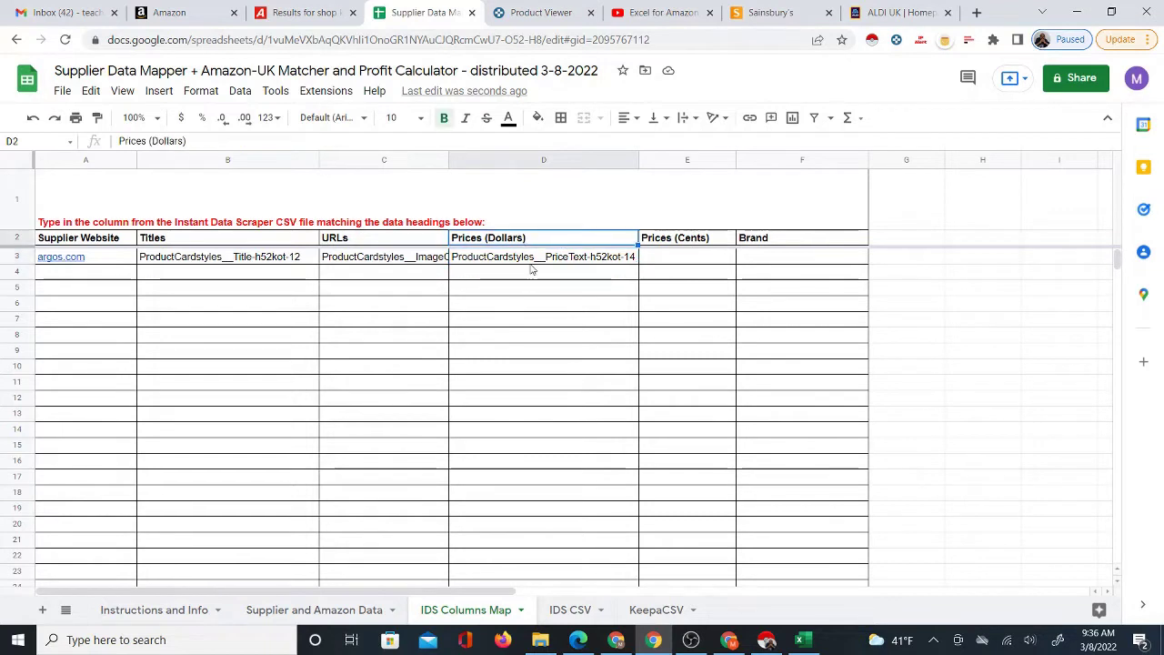
click(532, 261)
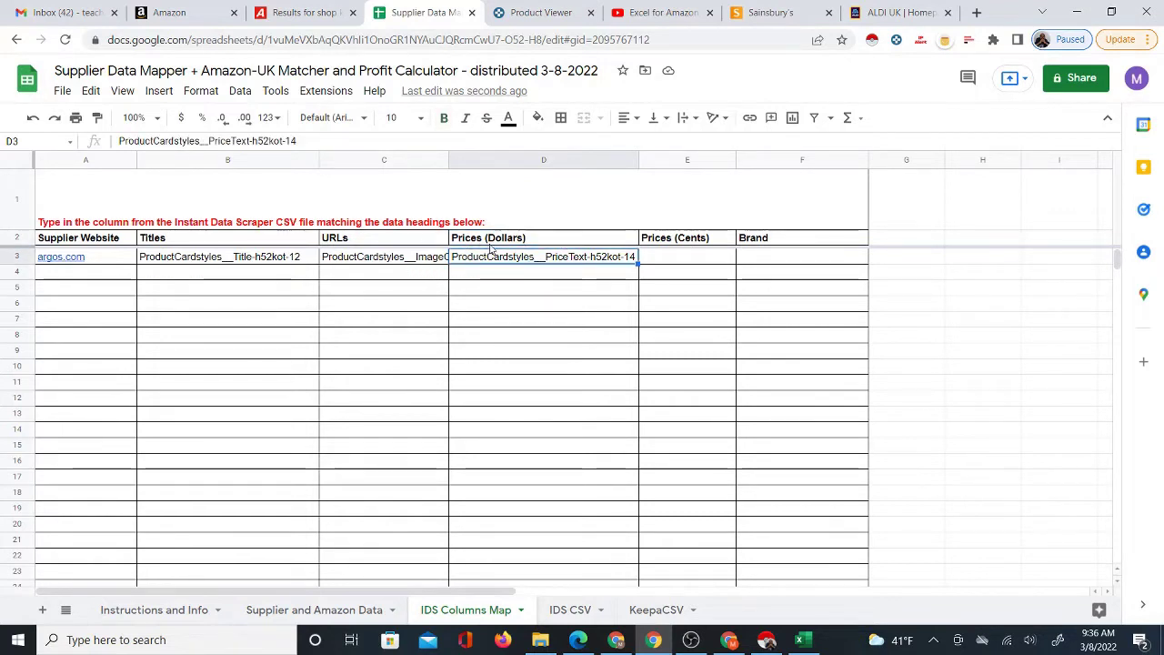
click(336, 611)
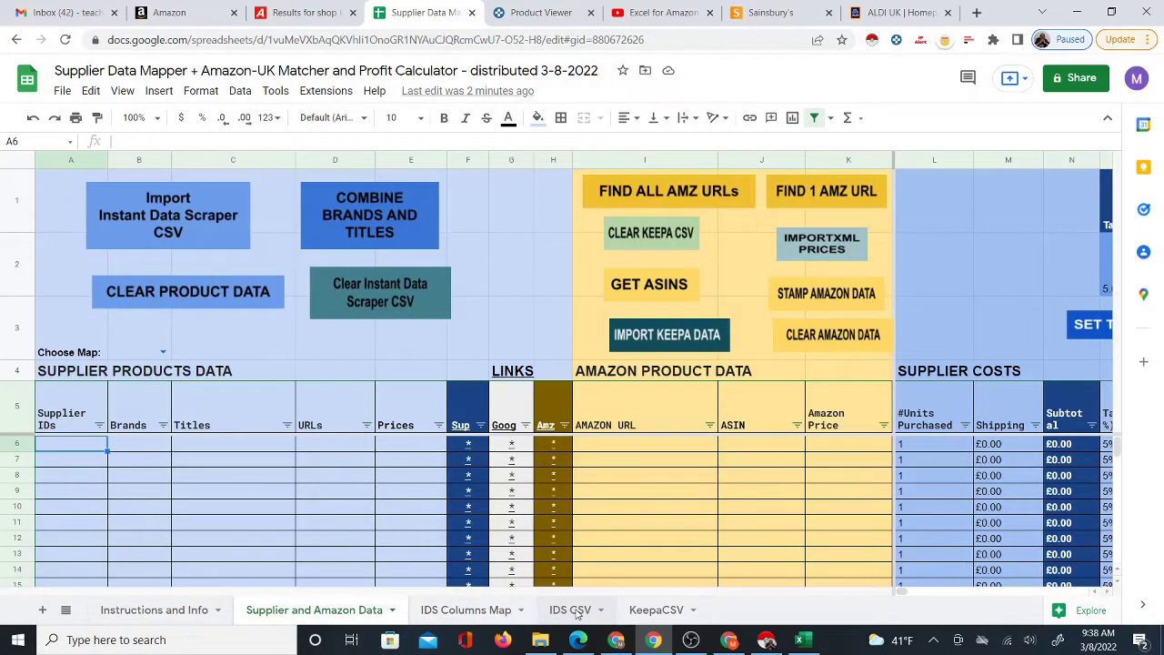
click(576, 615)
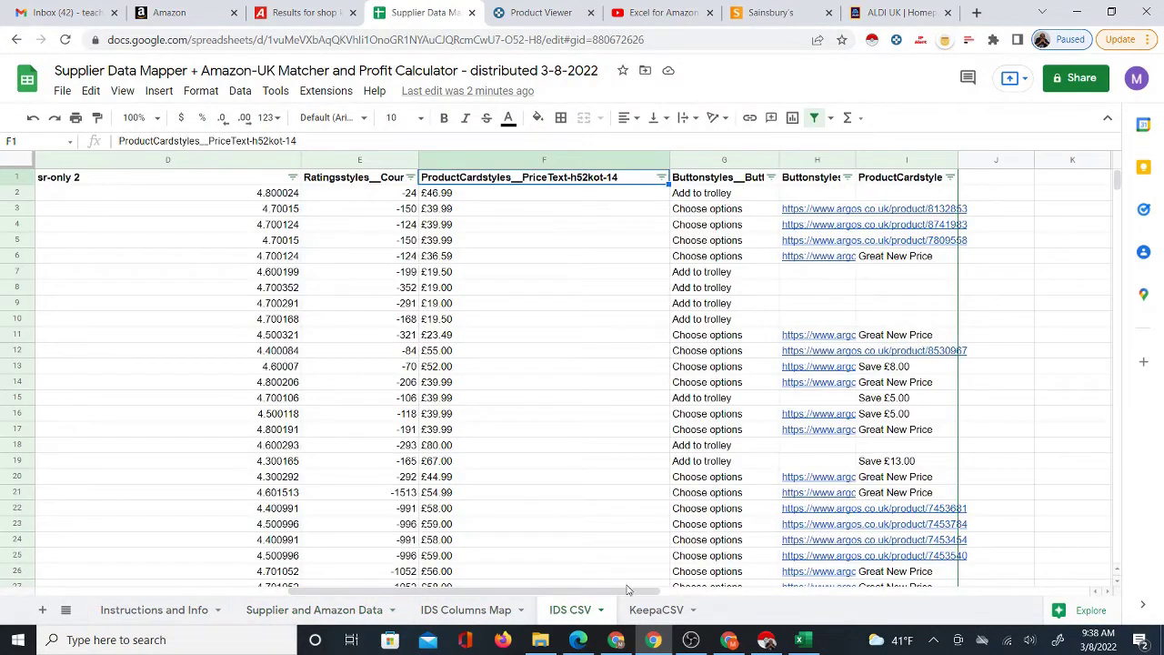
drag(632, 593, 319, 607)
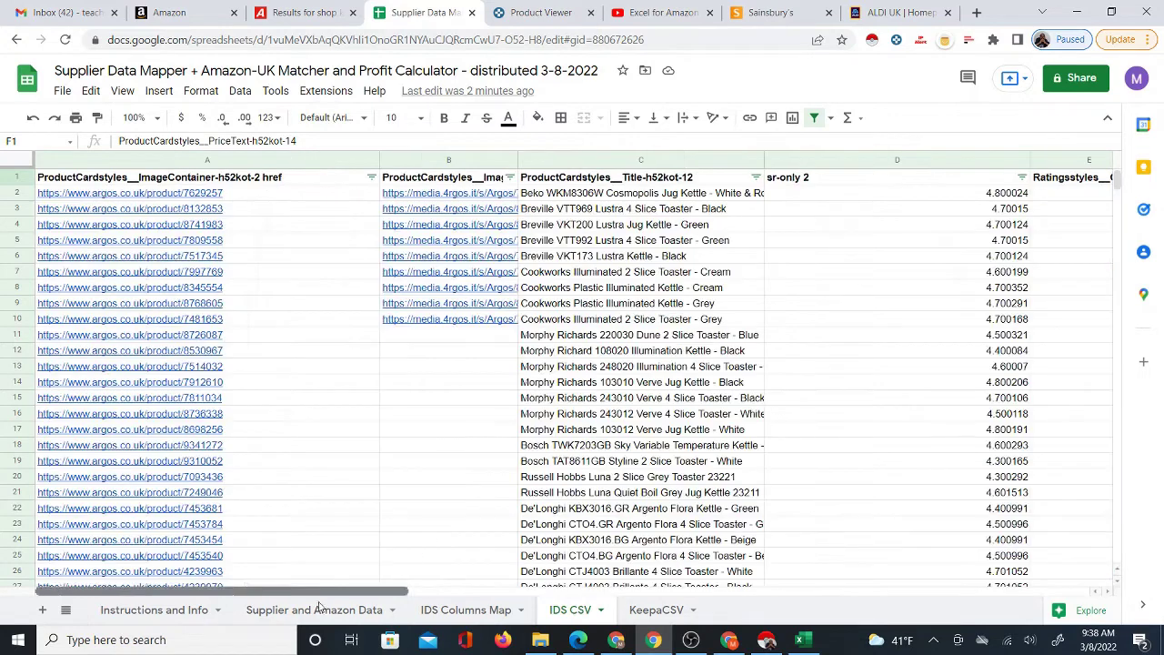
click(487, 611)
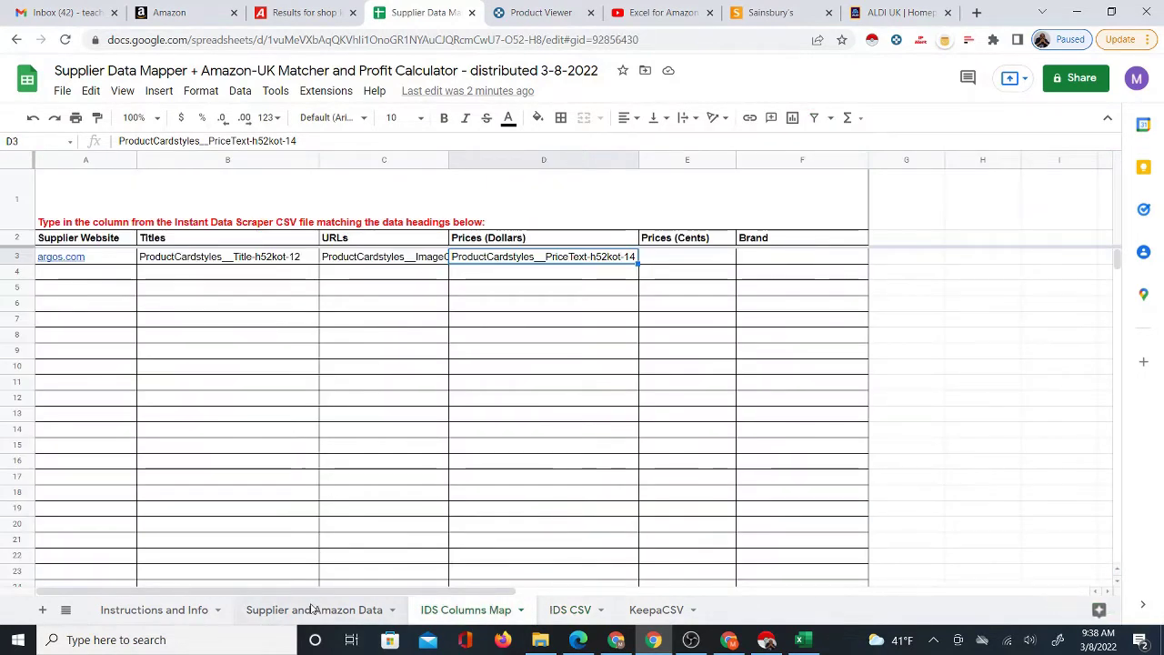
- Choose argos.com as the map on the Supplier and Amazon Data sheet, with the page zoomed out to show more columns
click(312, 609)
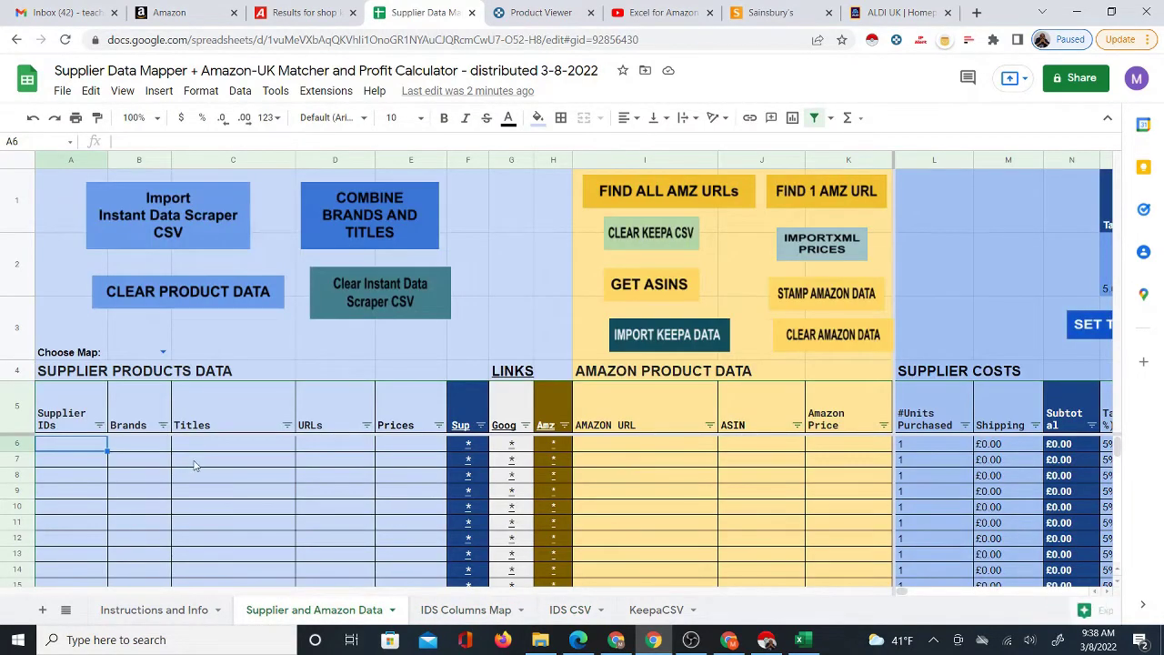
key(ctrl+minus)
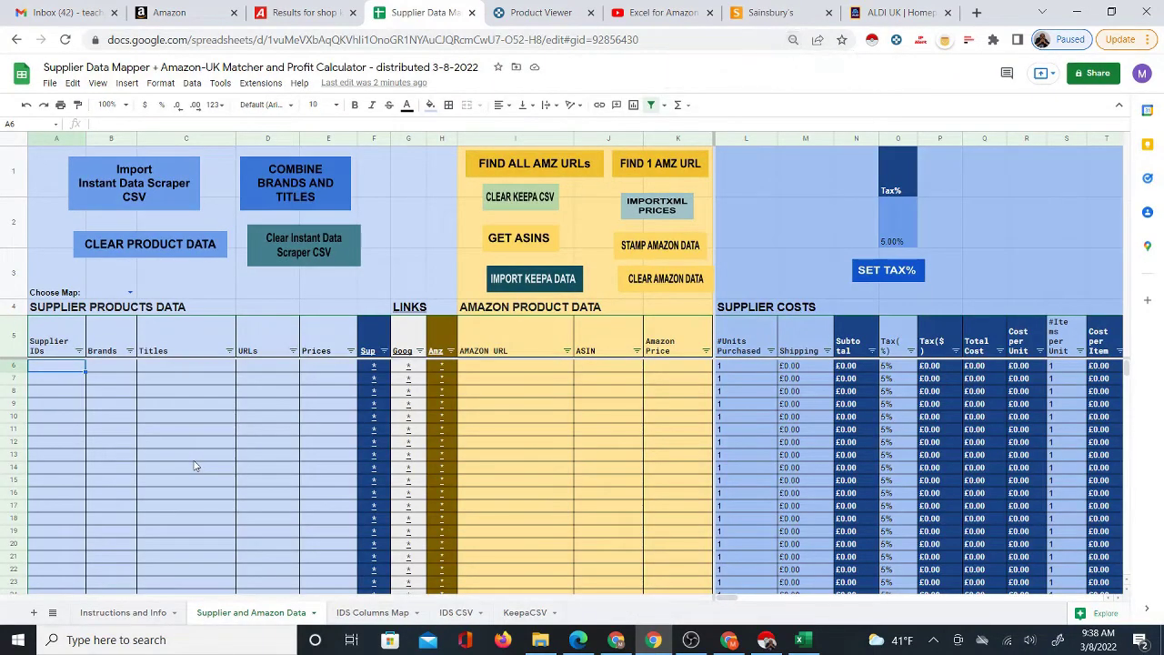
key(ctrl+minus)
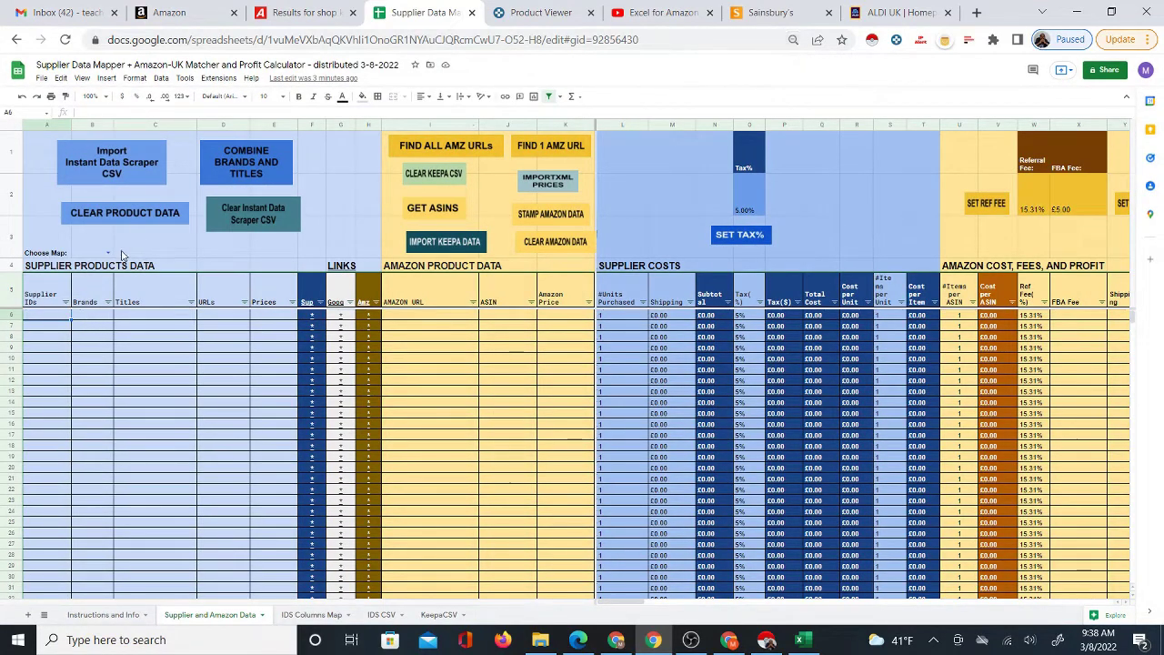
click(75, 254)
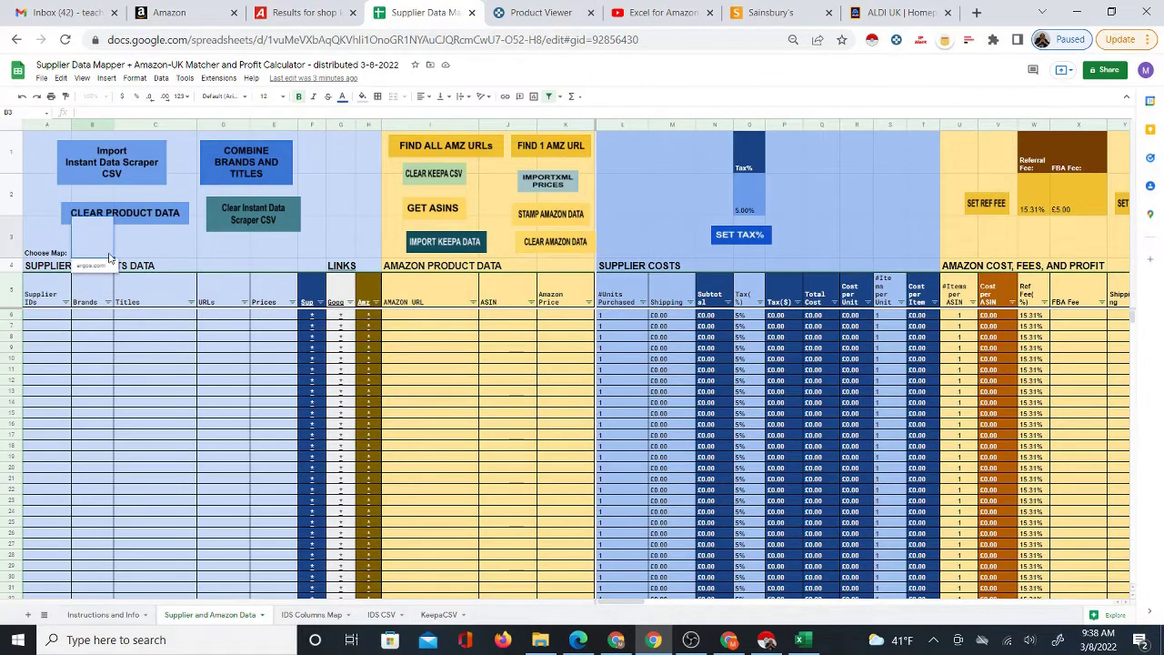
double_click(105, 259)
click(105, 268)
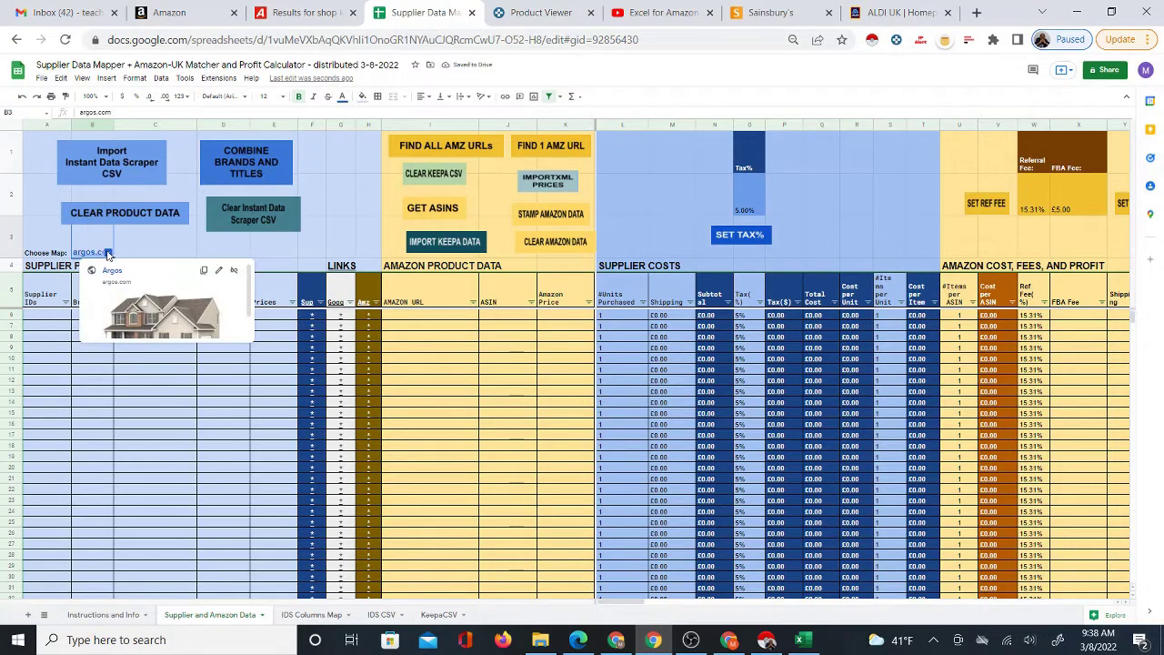
click(156, 247)
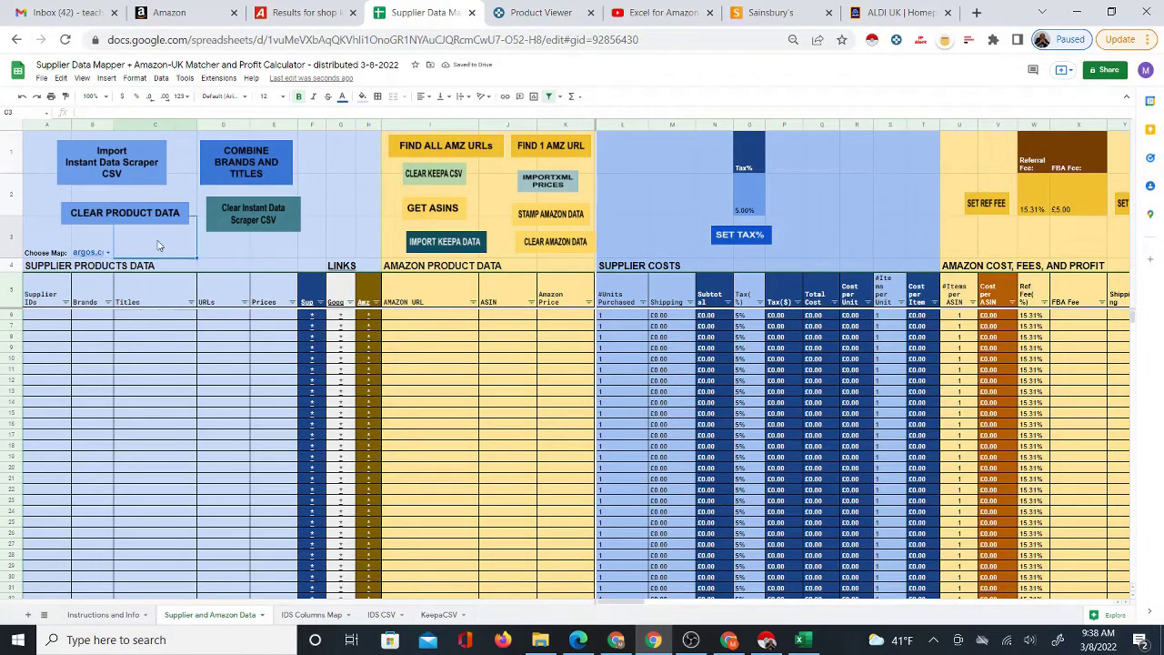
- Import the Instant Data Scraper CSV into Supplier Products Data and check the filled columns against the argos.com mapping
click(107, 166)
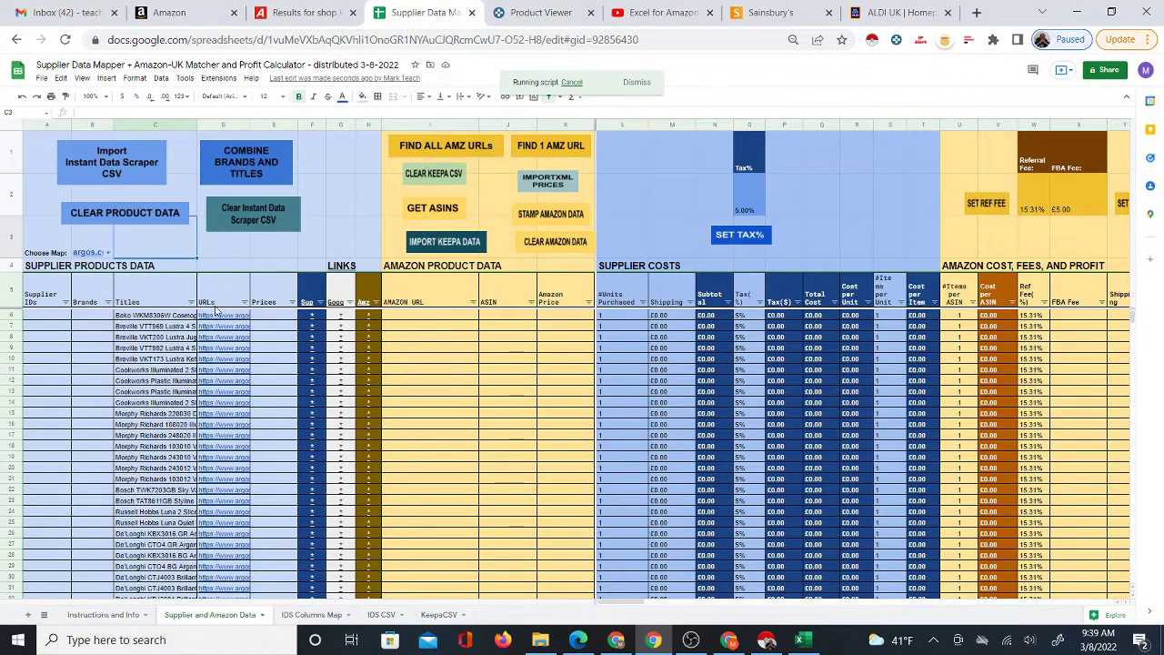
click(313, 615)
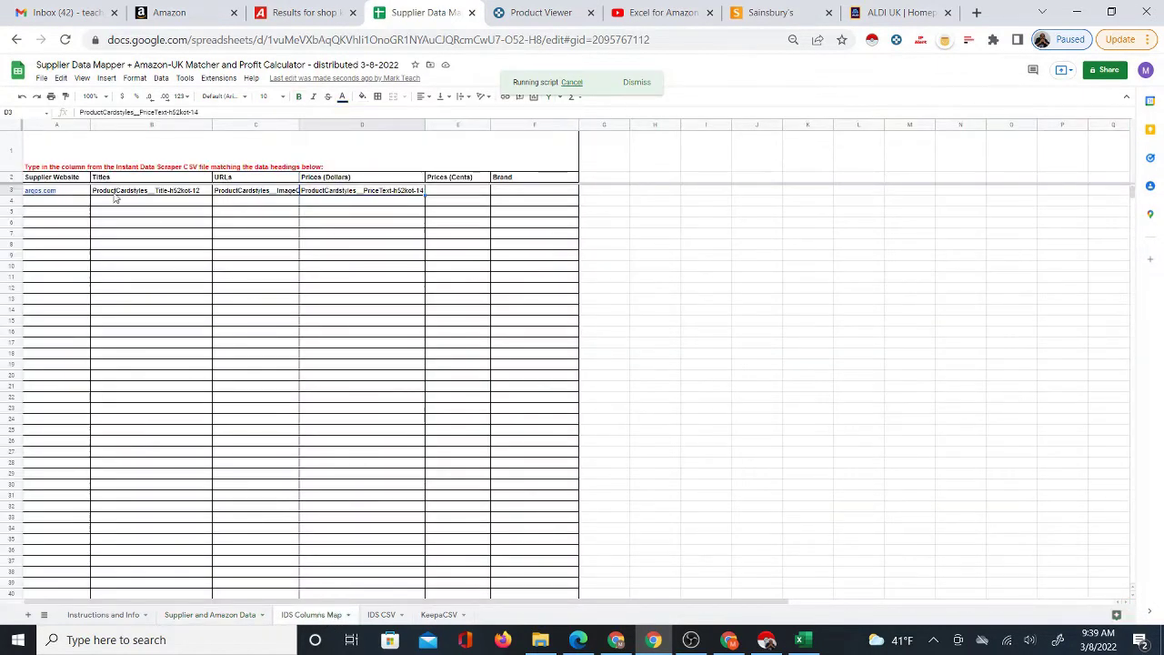
mouse_move(65, 196)
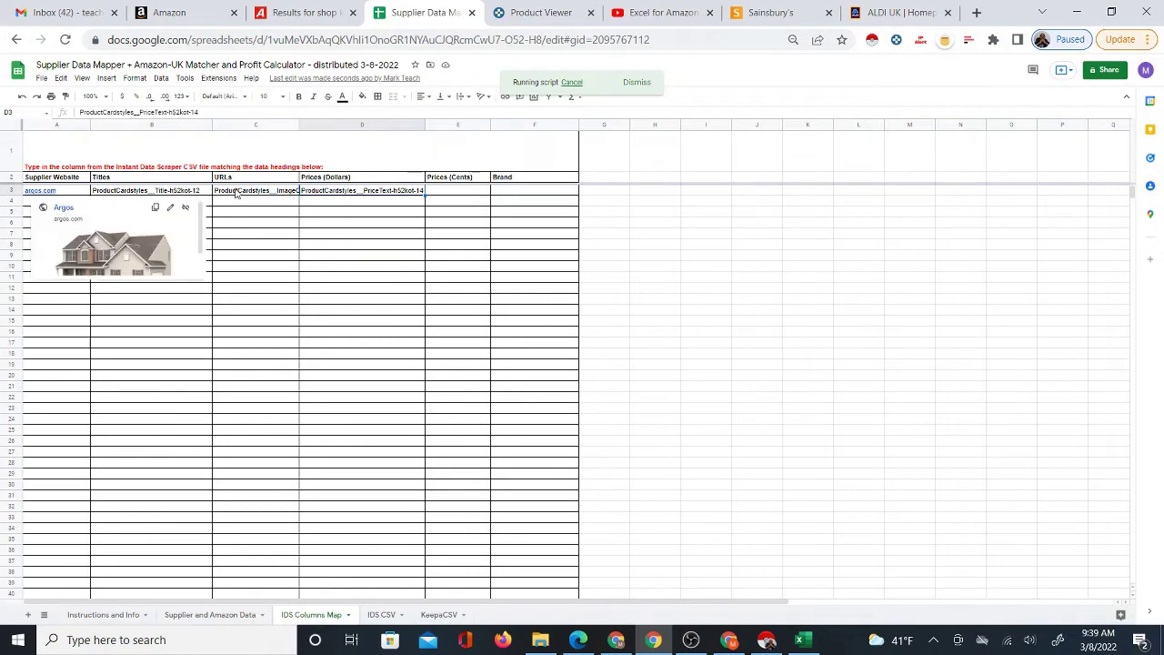
click(214, 615)
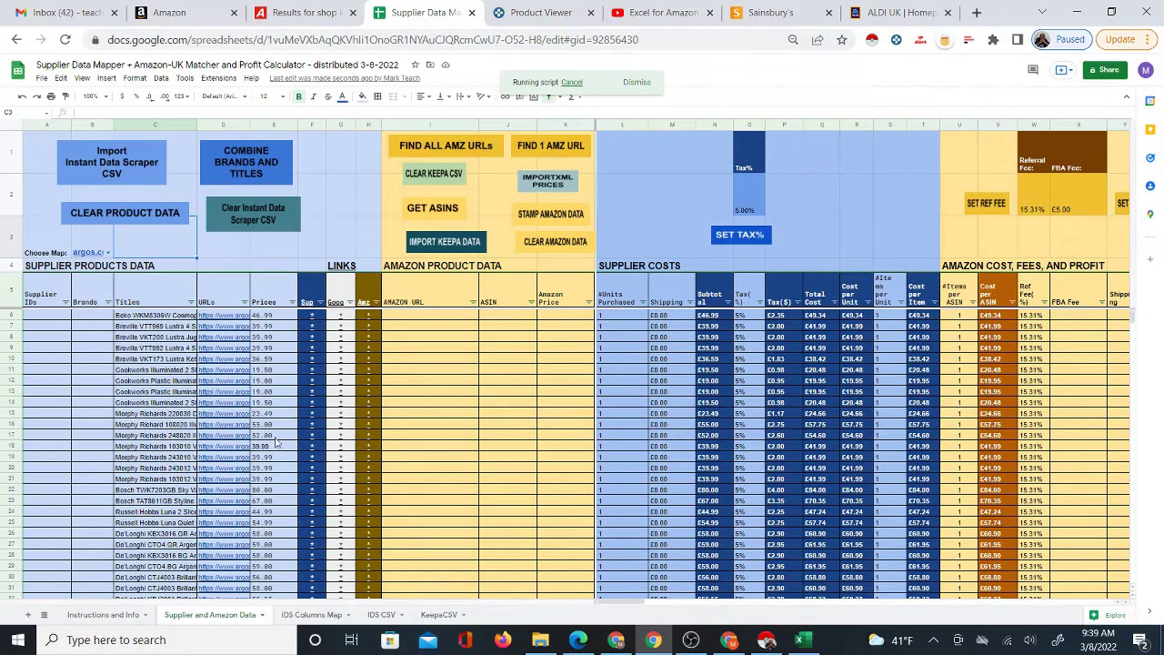
click(431, 319)
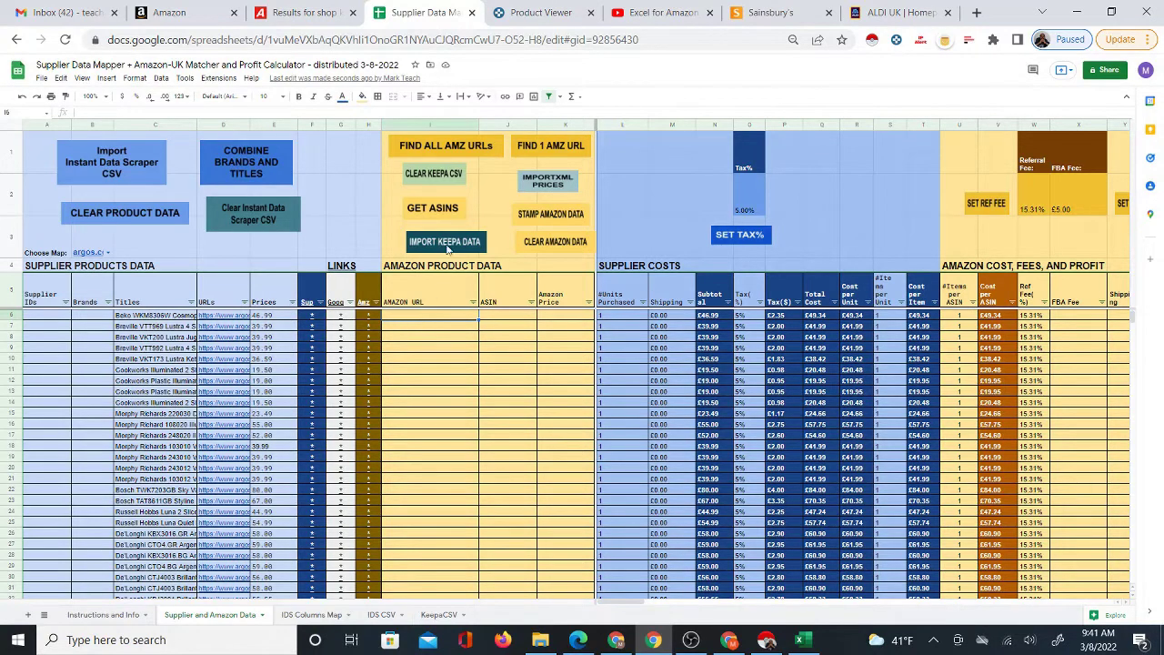
- Find the Amazon URLs for all products, and open the Argos and Amazon pages of the Beko WKM8306W kettle from its row links
click(438, 152)
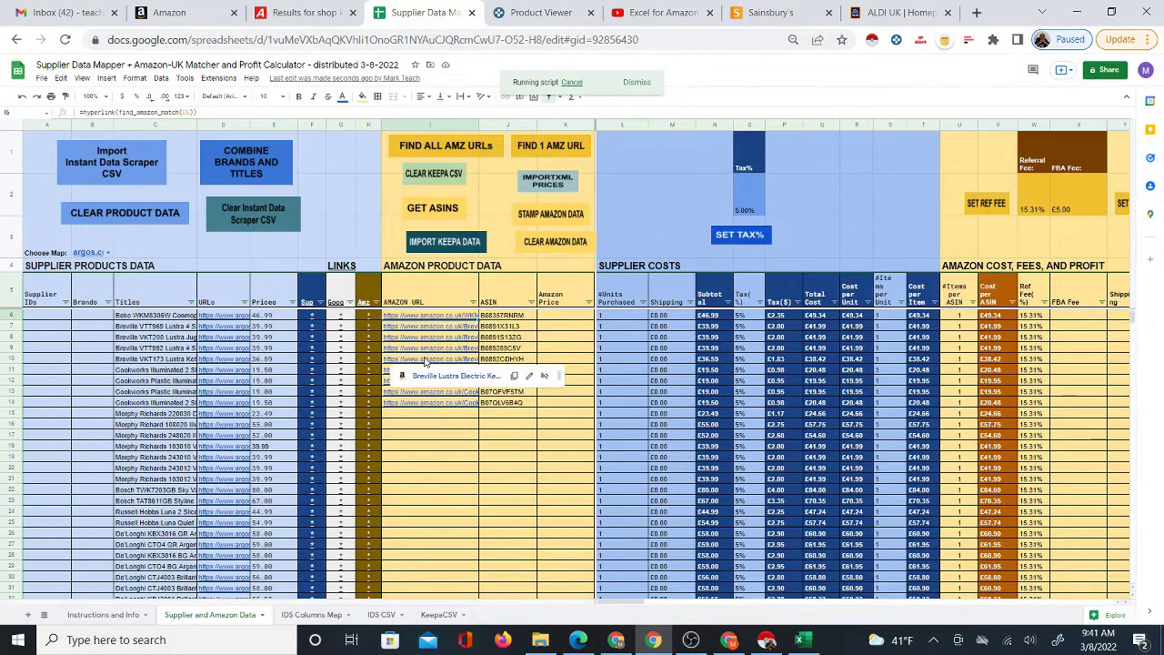
click(312, 315)
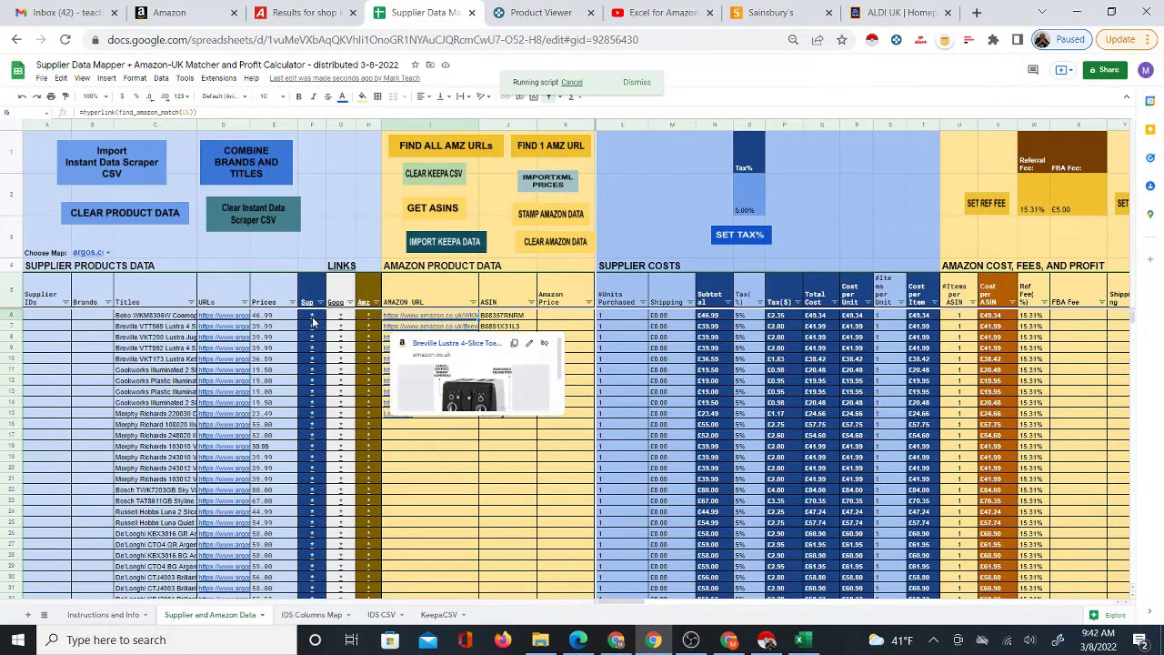
click(368, 315)
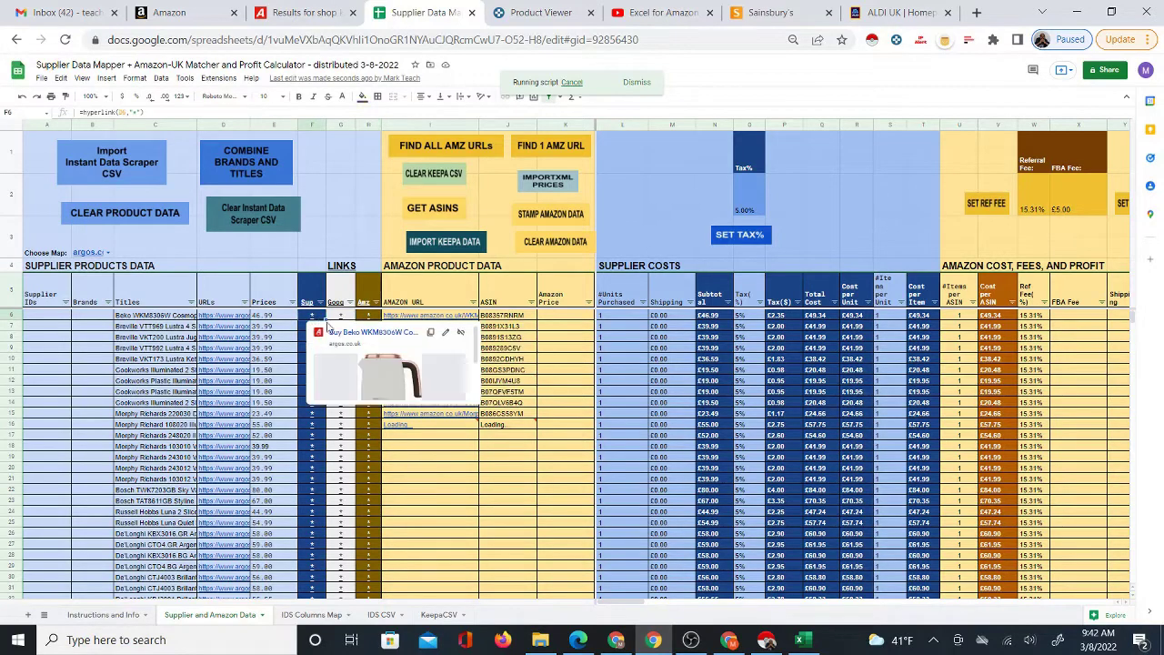
click(344, 335)
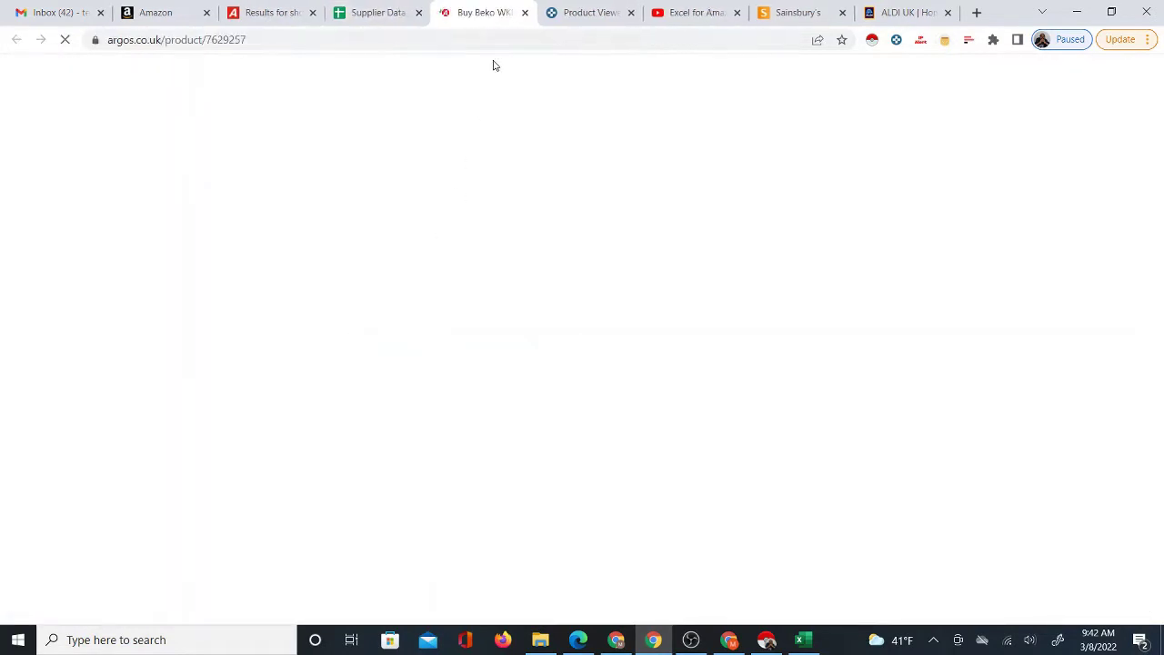
click(364, 9)
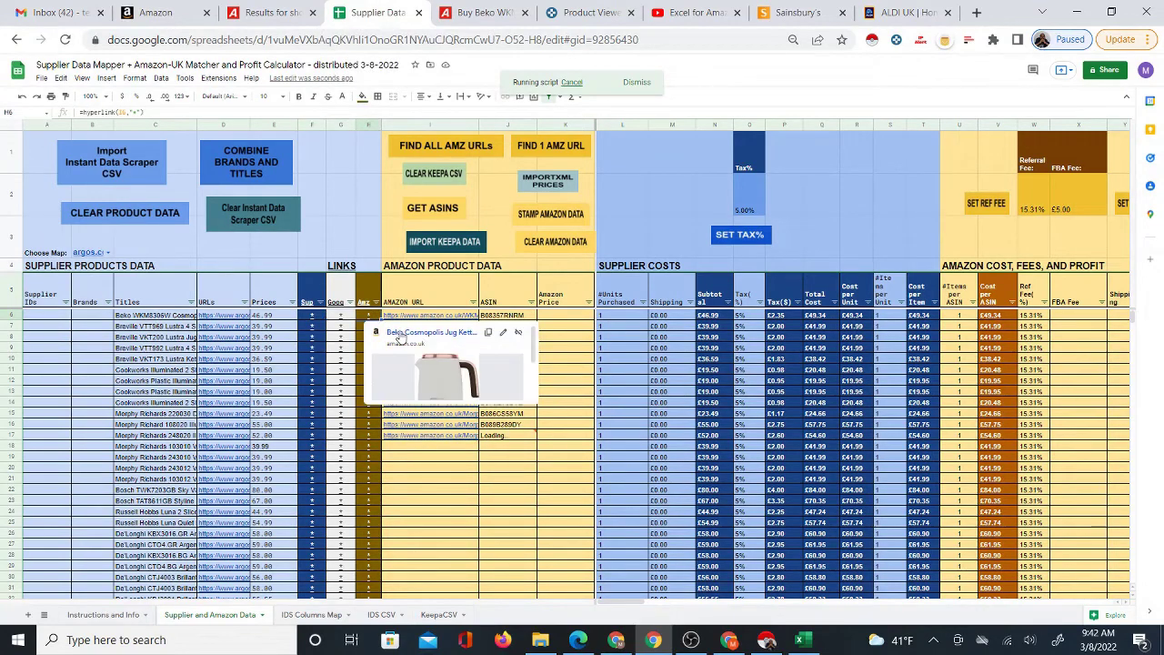
click(403, 335)
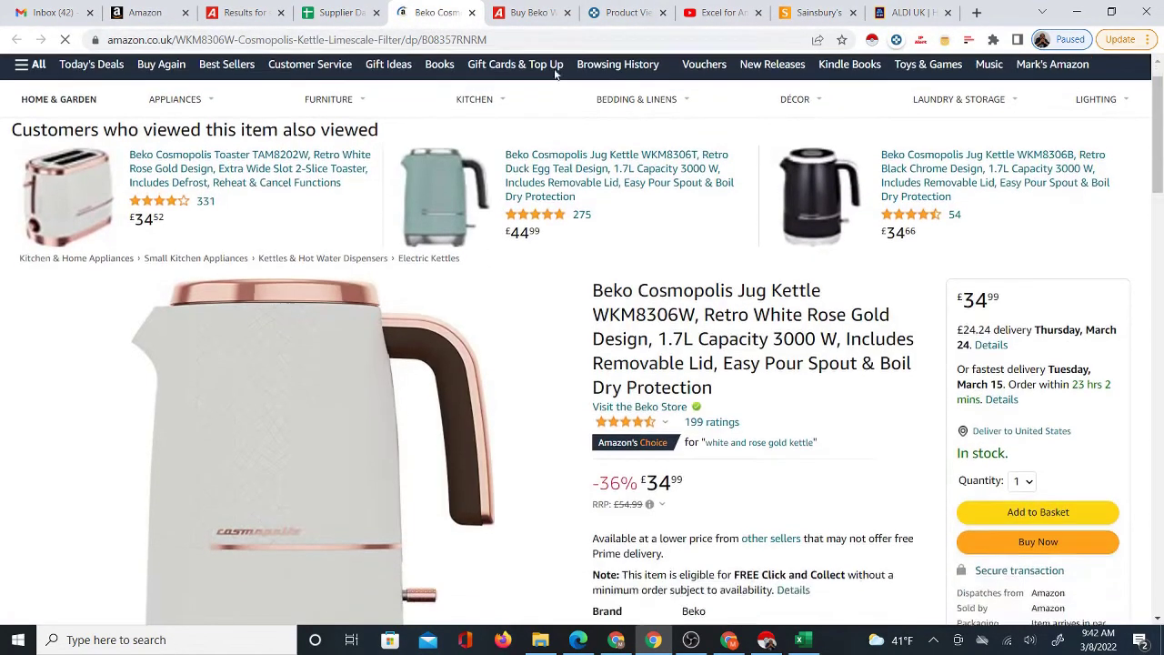
- Compare the Beko WKM8306W kettle on its Amazon and Argos pages, close both, and return to the Supplier and Amazon Data sheet
click(532, 12)
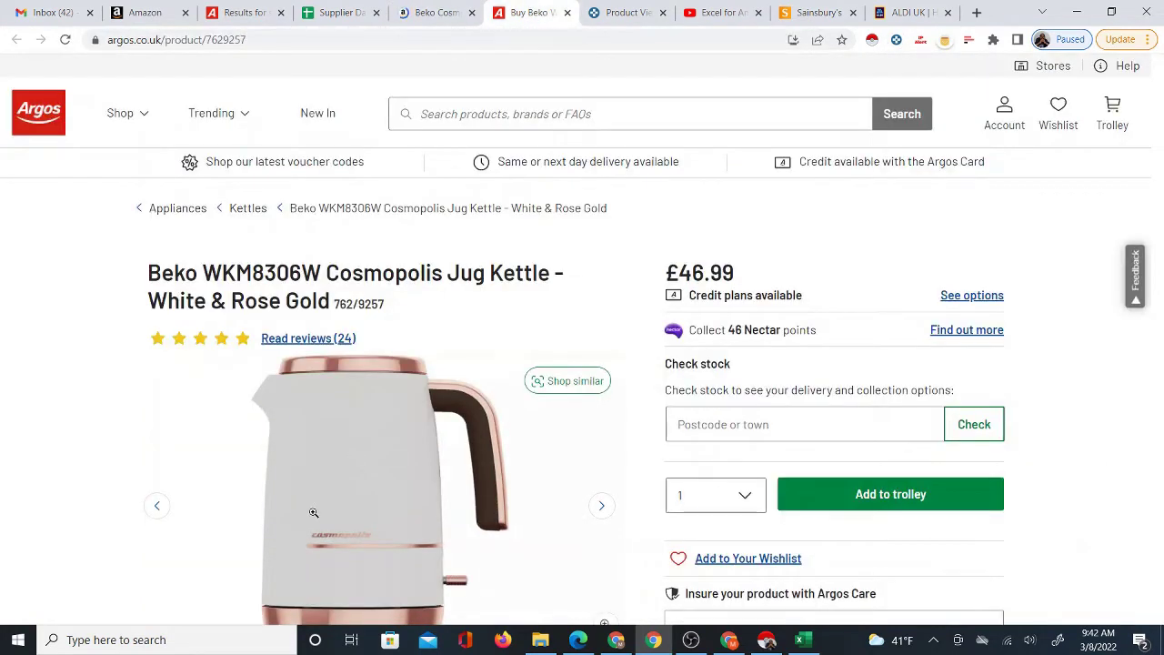
click(437, 13)
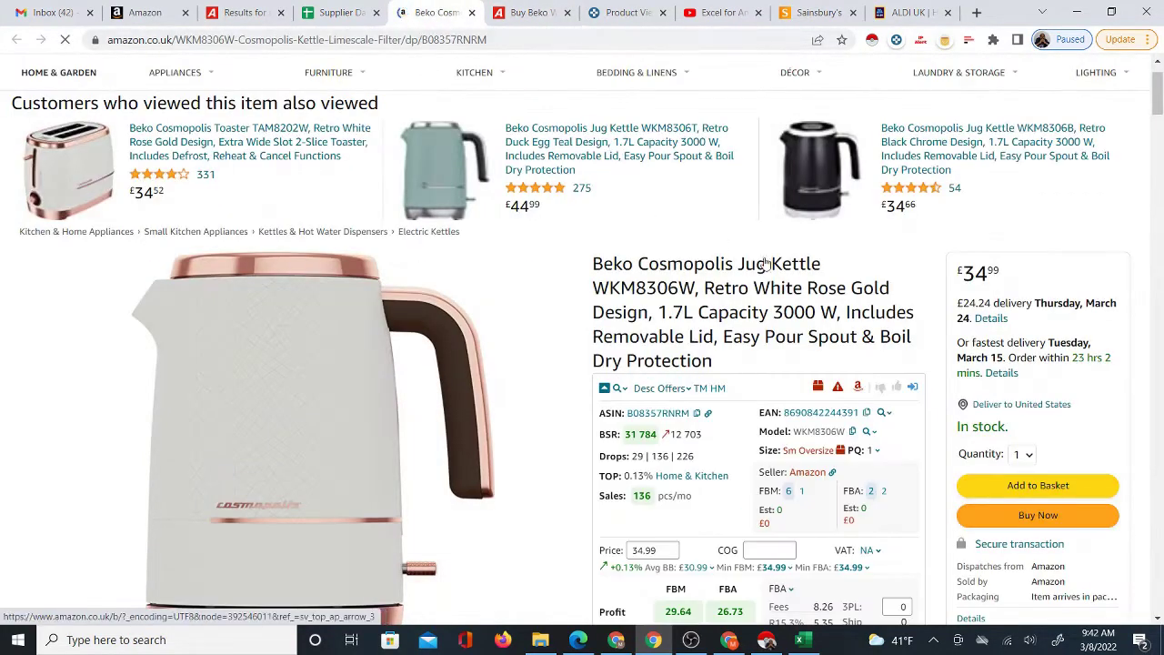
click(532, 13)
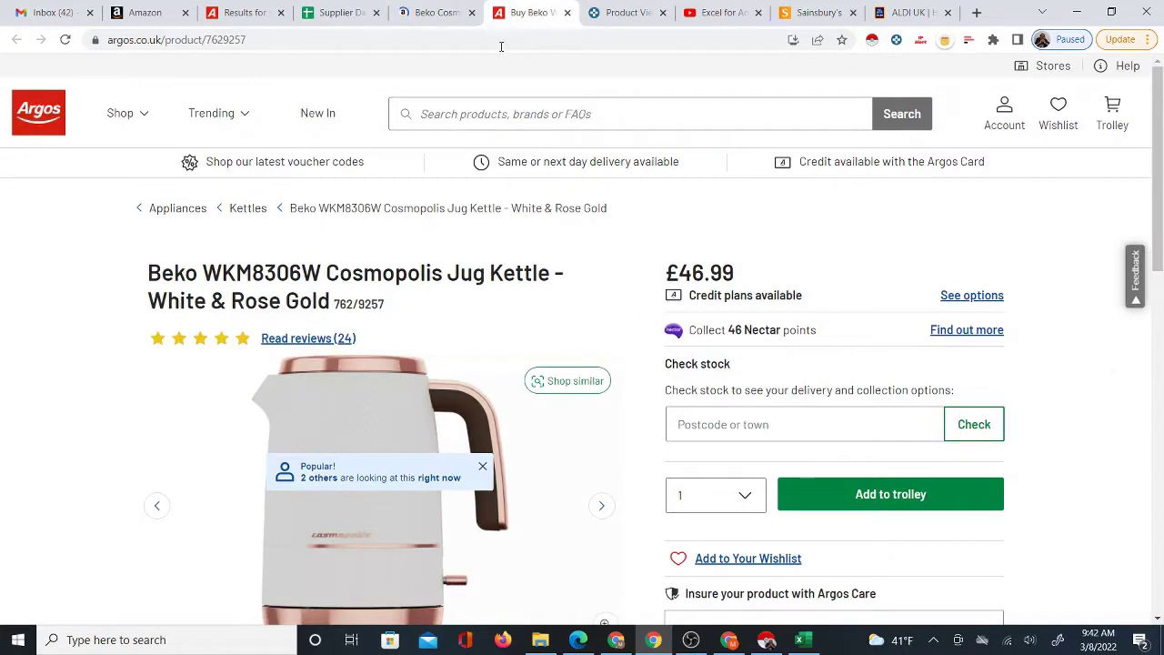
click(438, 13)
click(470, 13)
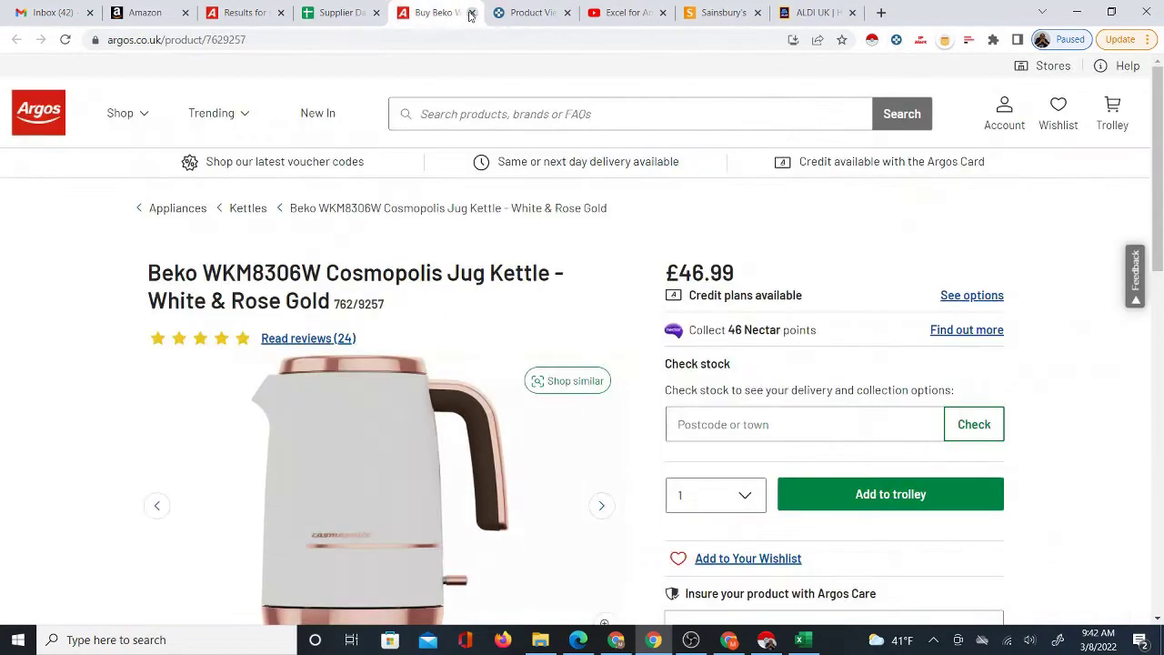
click(470, 13)
click(341, 13)
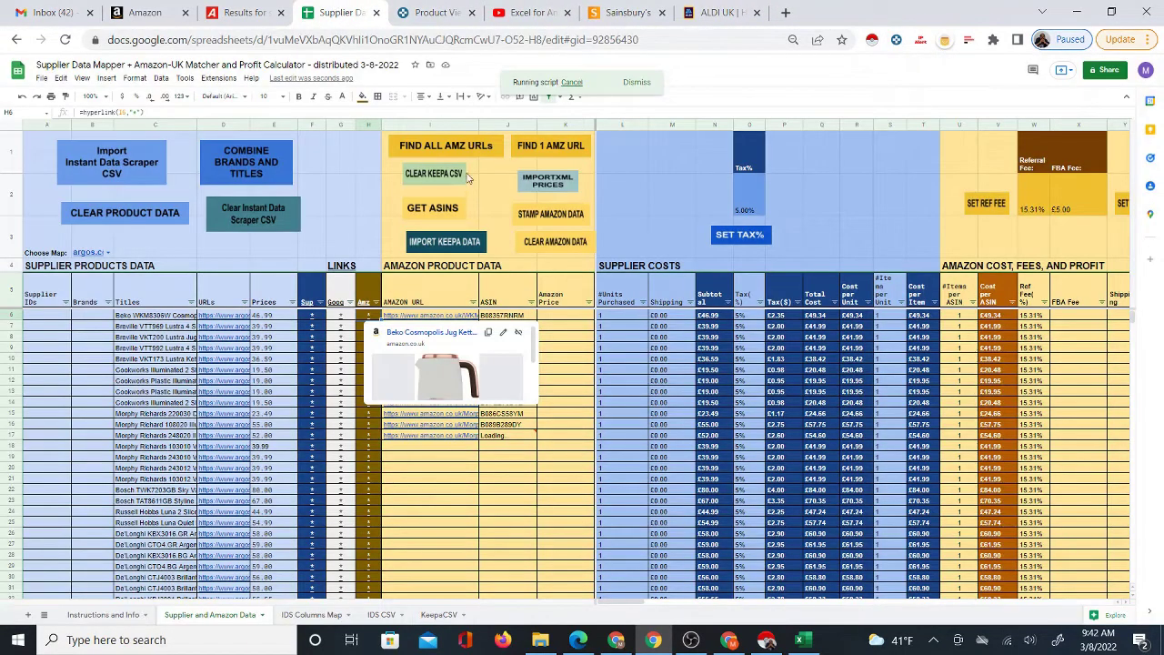
- Open the Argos and Amazon pages of the Breville VTT969 toaster from the links in row 7
click(316, 337)
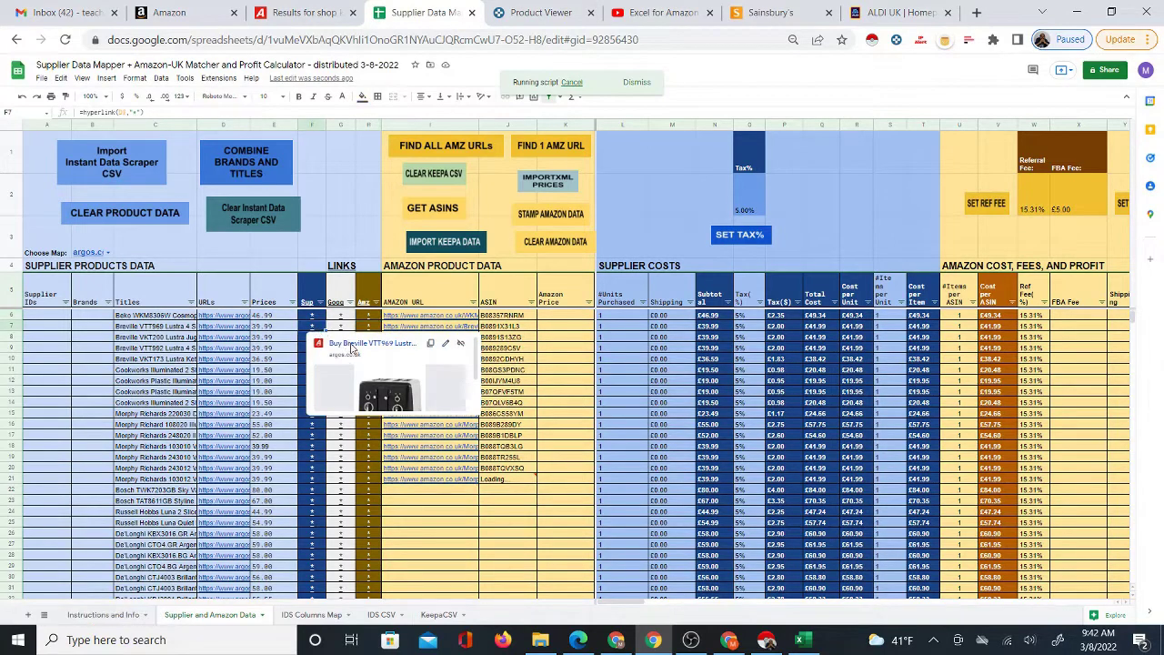
click(352, 345)
click(367, 13)
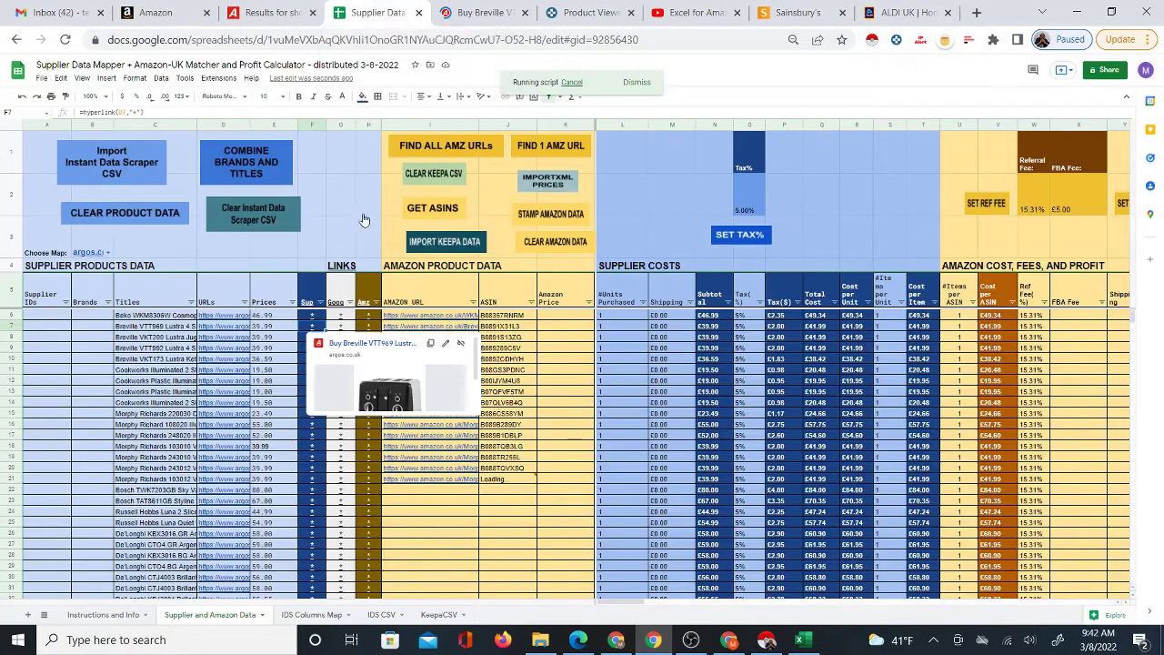
click(367, 326)
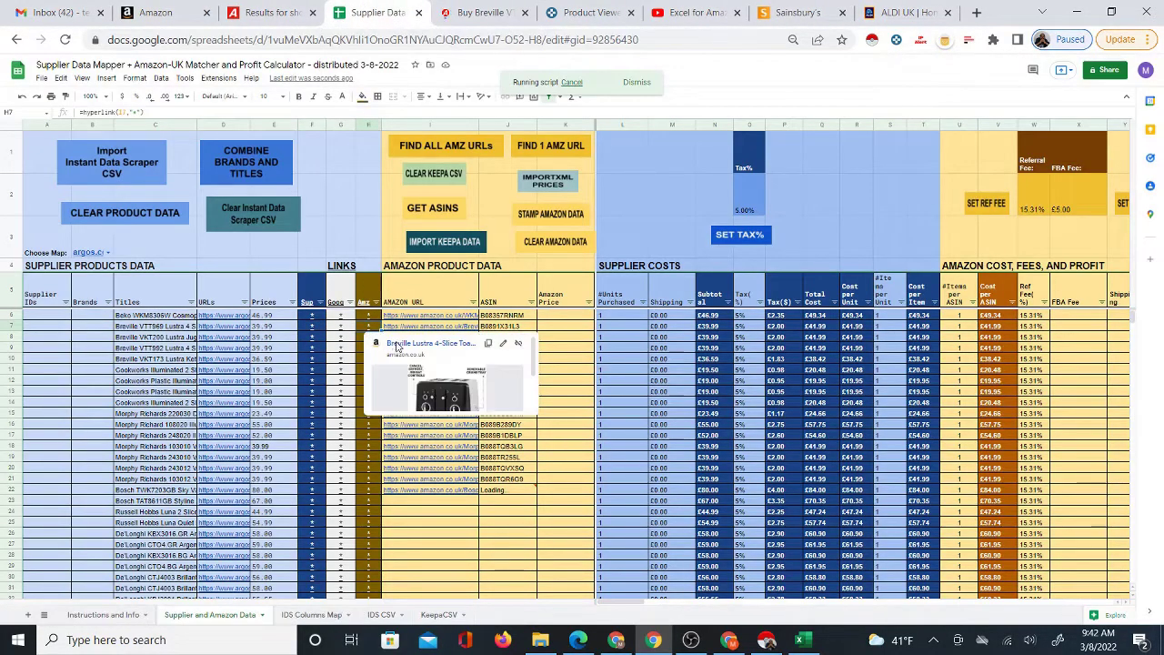
click(398, 347)
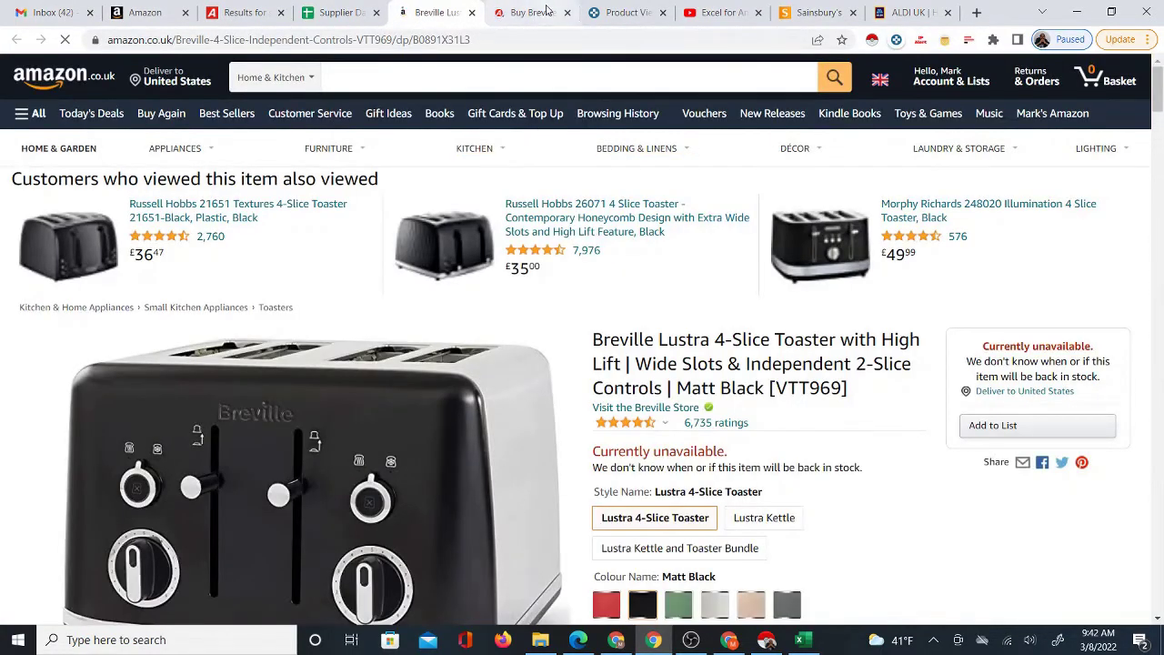
- Compare the Breville VTT969 toaster's title, model, colour and price on Amazon and Argos, and close both product pages
click(532, 13)
click(437, 13)
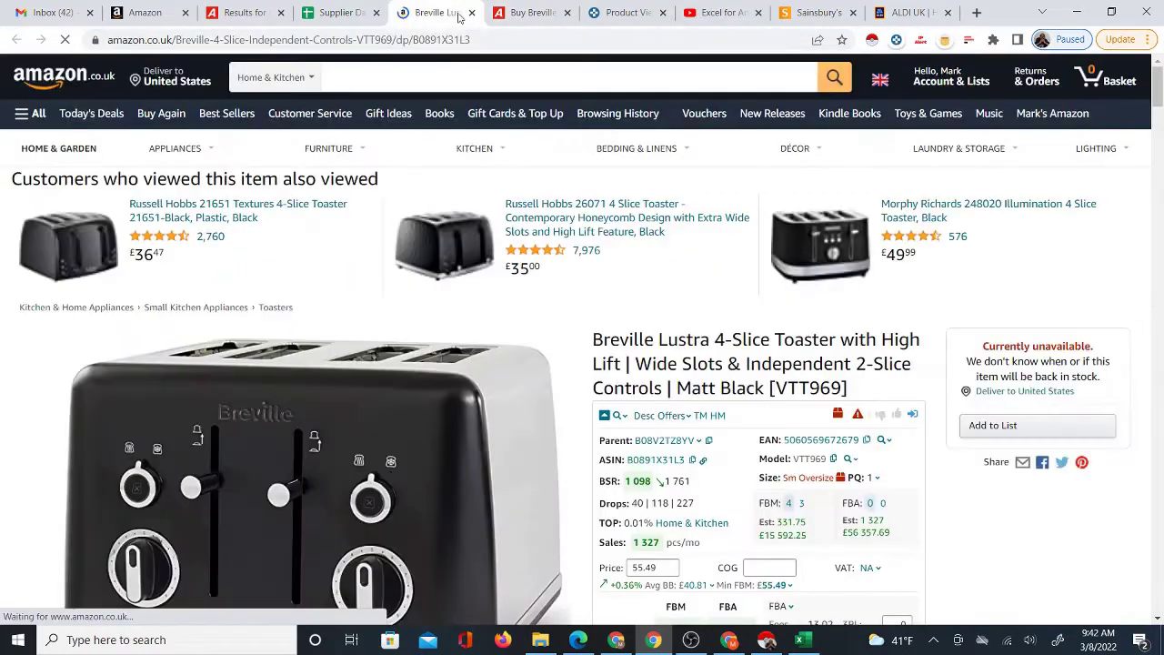
click(523, 14)
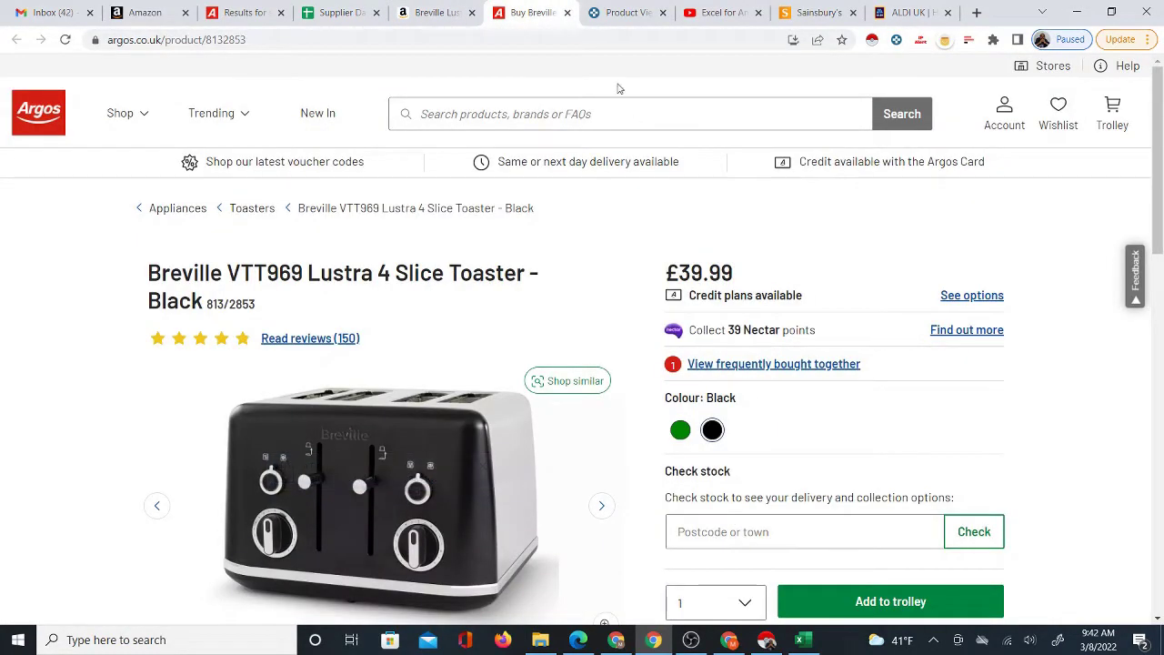
click(452, 8)
scroll(659, 421, down, 1)
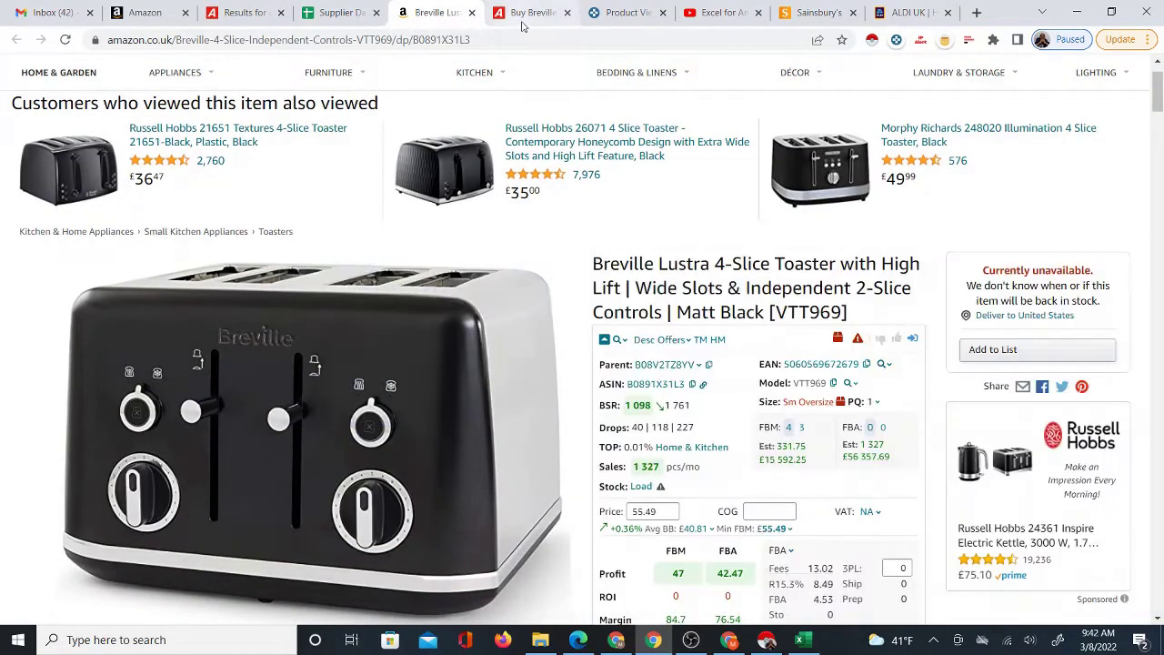
click(526, 15)
click(472, 13)
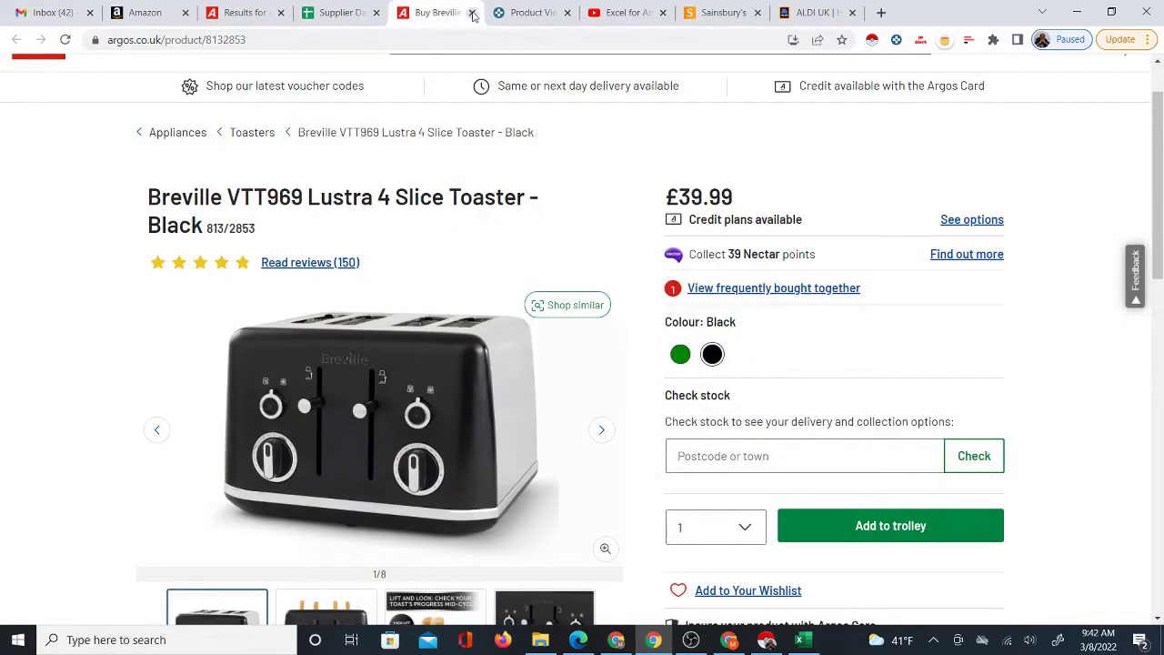
click(472, 12)
click(341, 12)
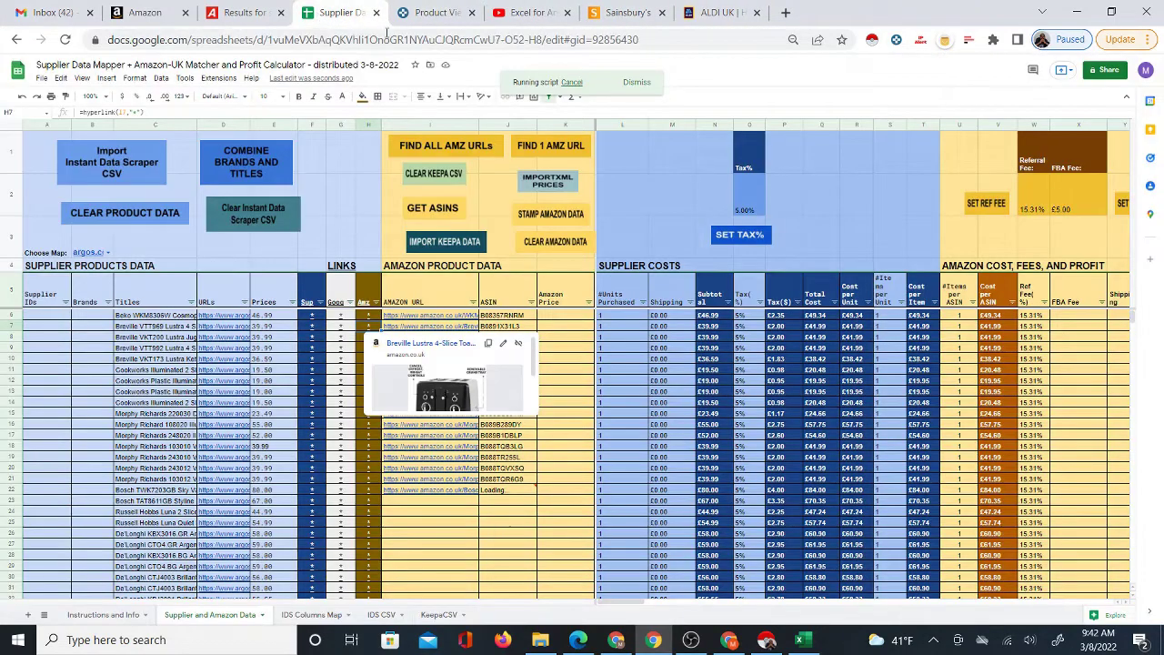
- Open the Argos and Amazon pages of the Breville VKT200 kettle from row 8, compare the products and close the pages
click(313, 338)
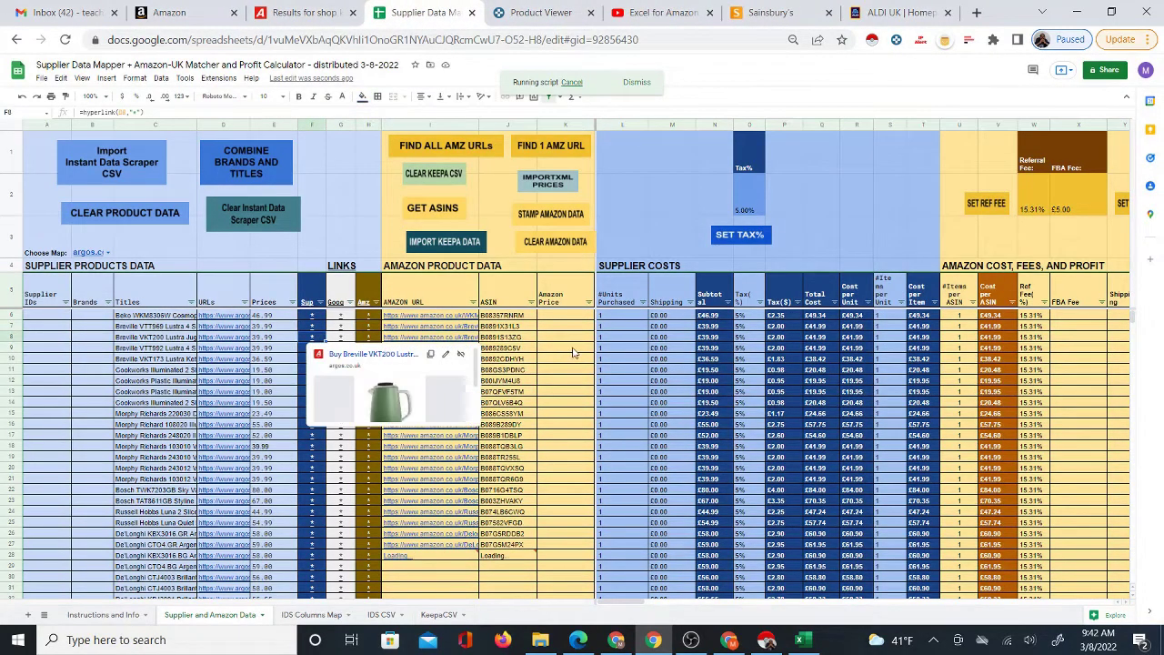
click(342, 360)
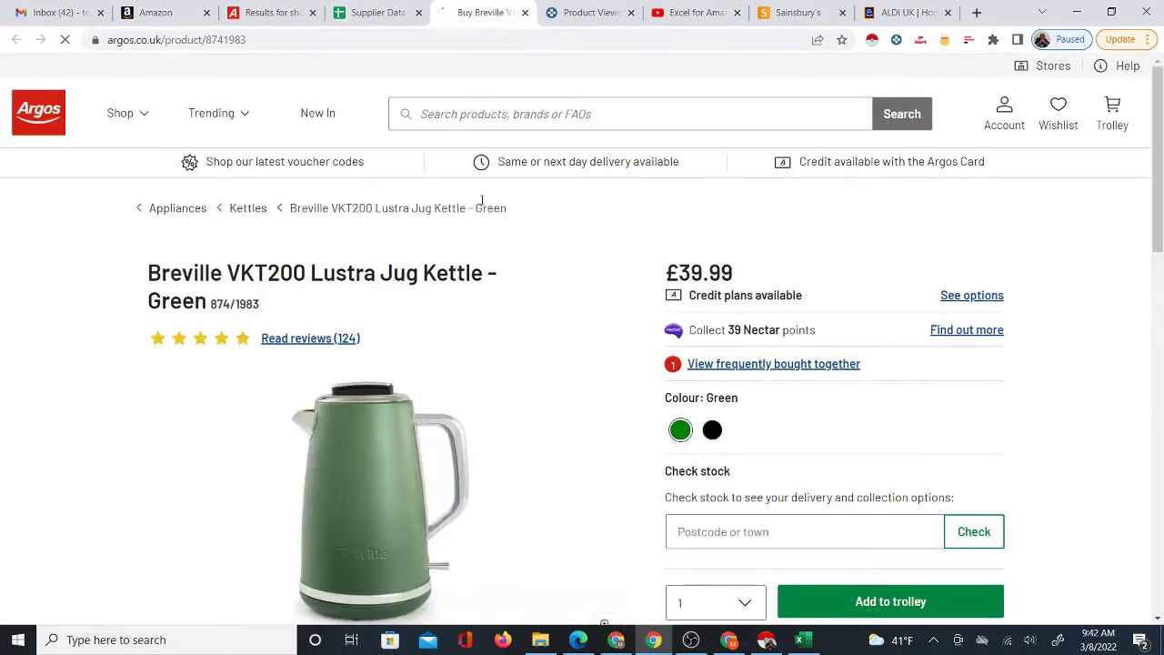
click(381, 13)
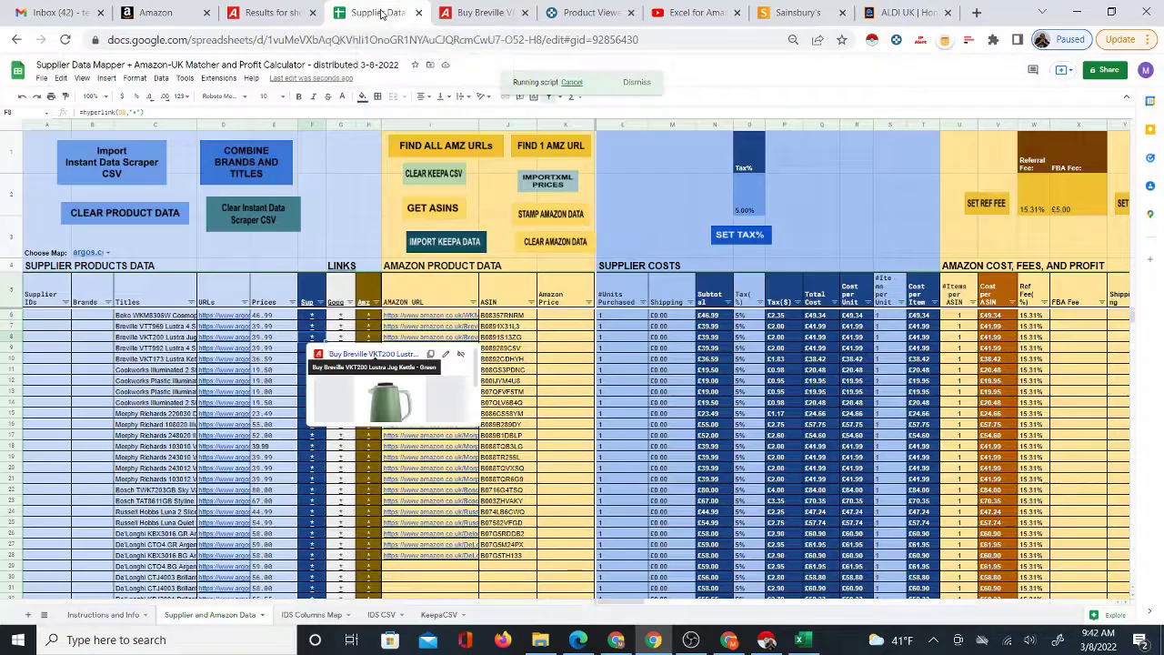
click(369, 337)
click(407, 360)
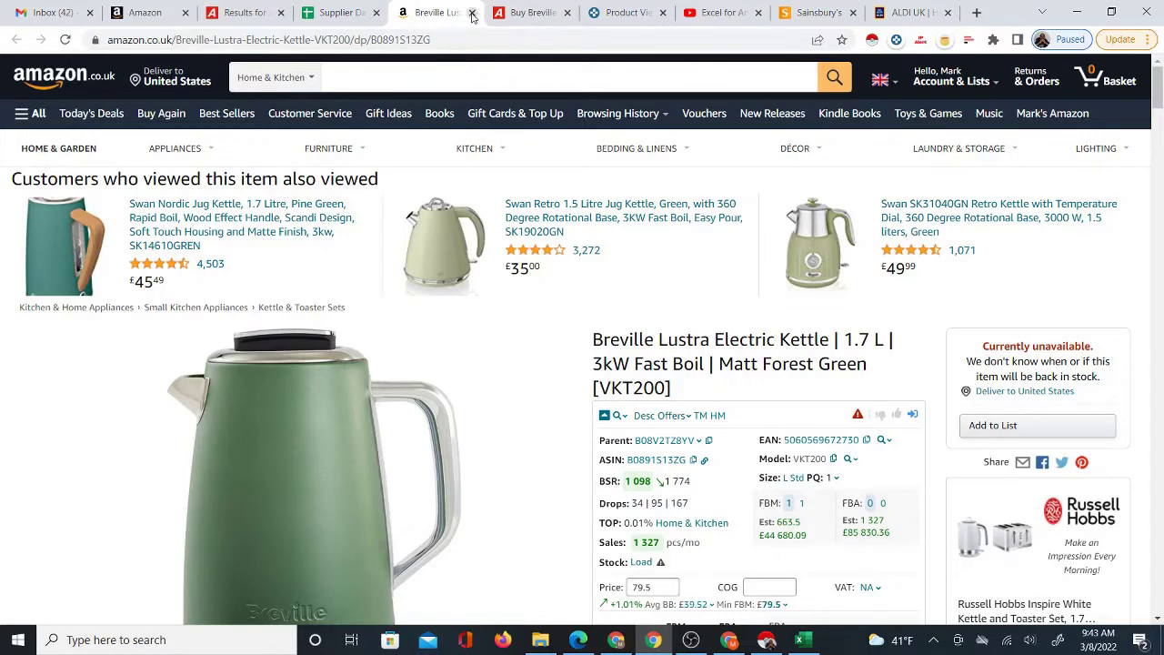
click(472, 13)
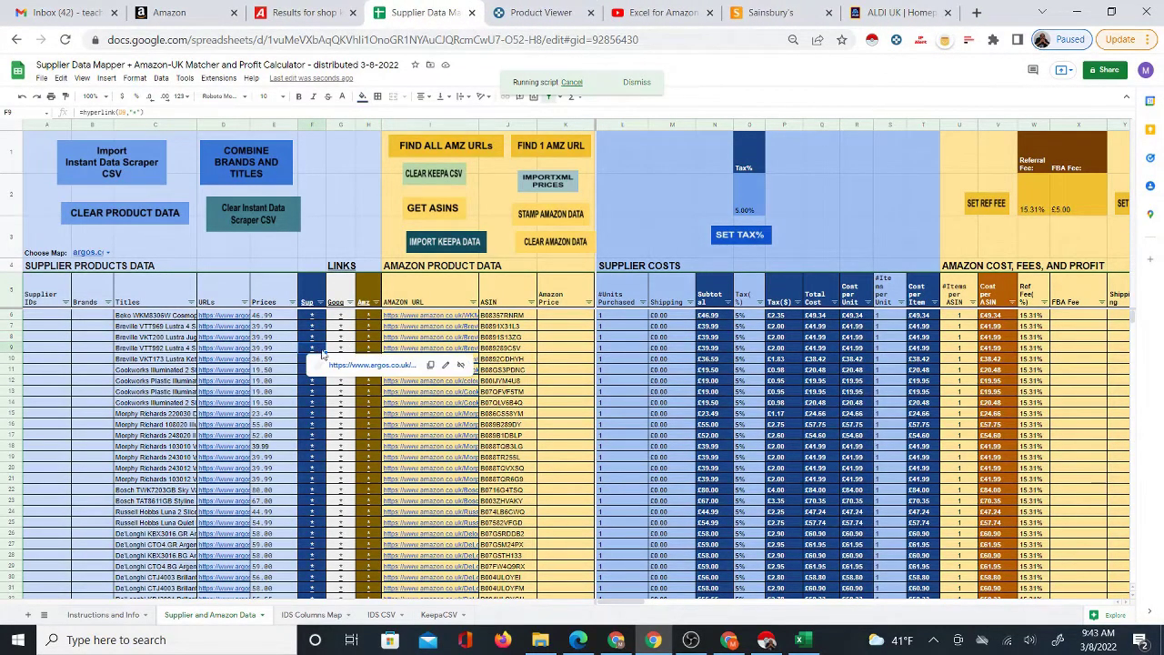
- Open the Argos and Amazon pages of the Breville VTT992 toaster from row 9, compare model and price, and close both
click(359, 367)
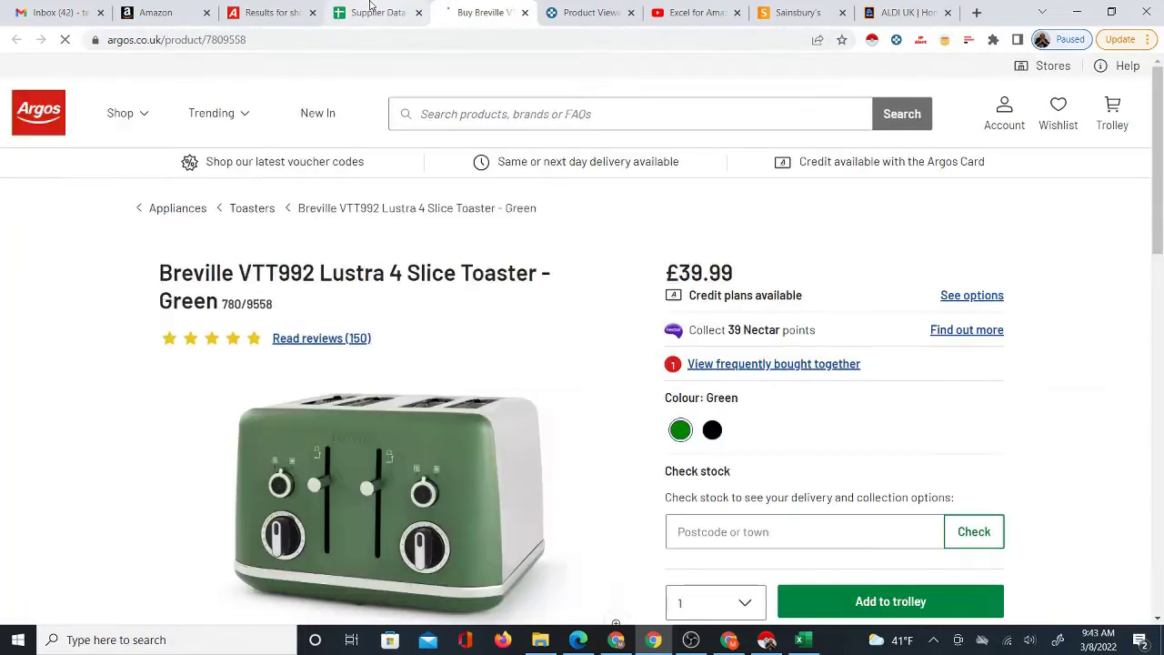
click(400, 13)
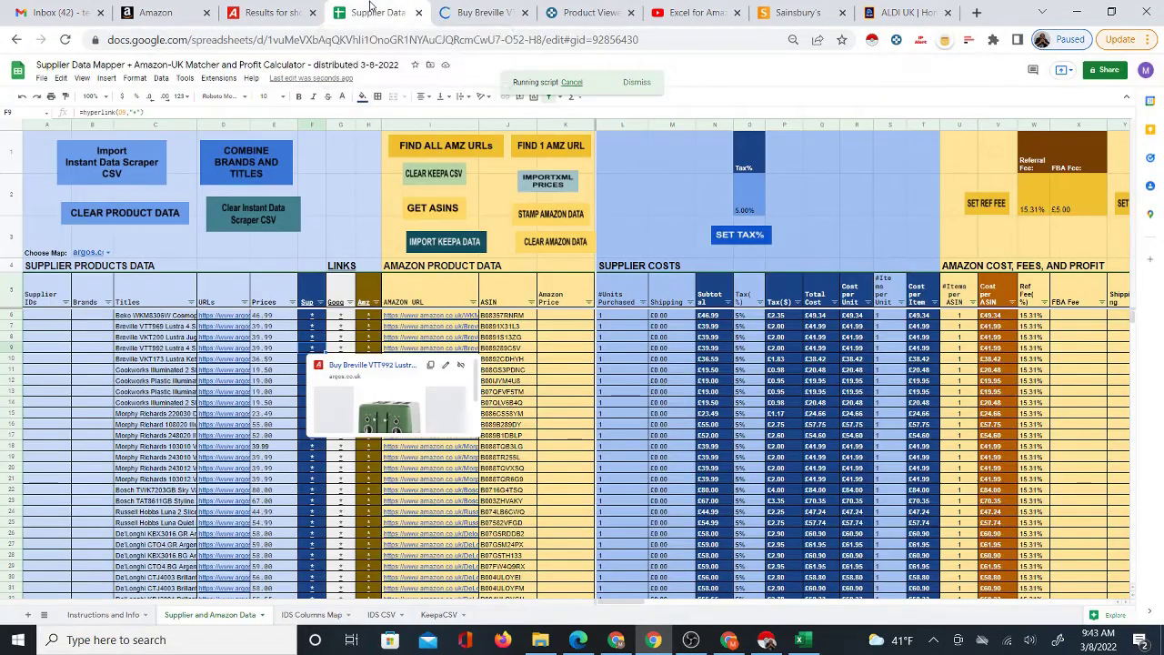
click(366, 350)
click(398, 368)
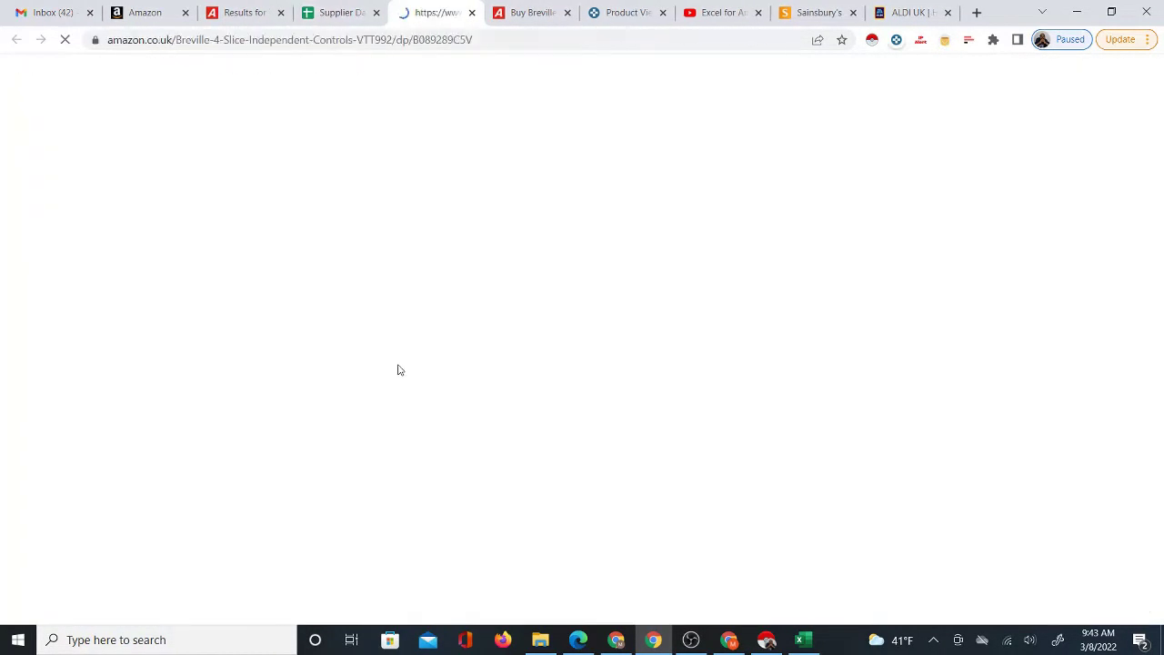
scroll(770, 416, down, 1)
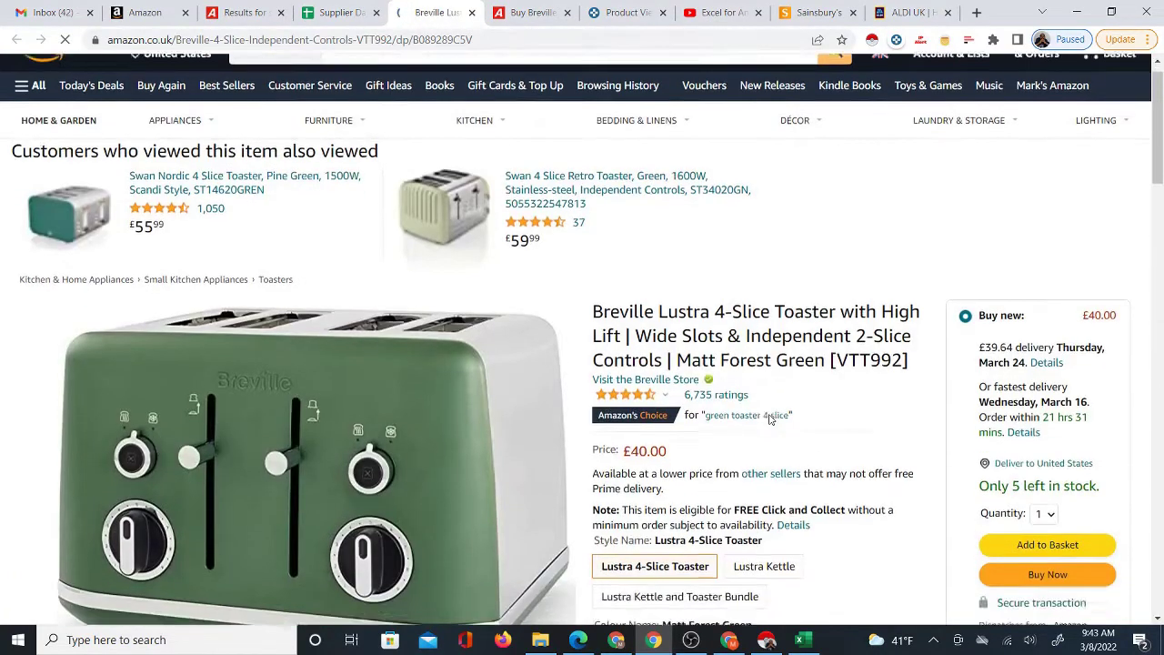
scroll(771, 417, down, 3)
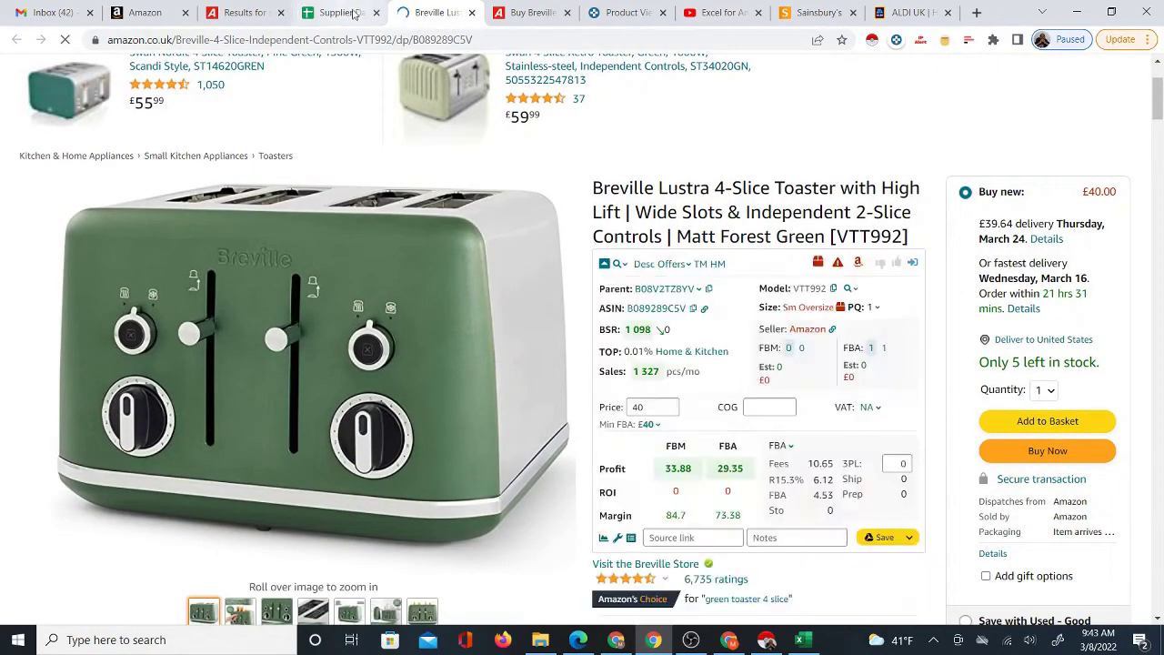
click(514, 17)
click(567, 12)
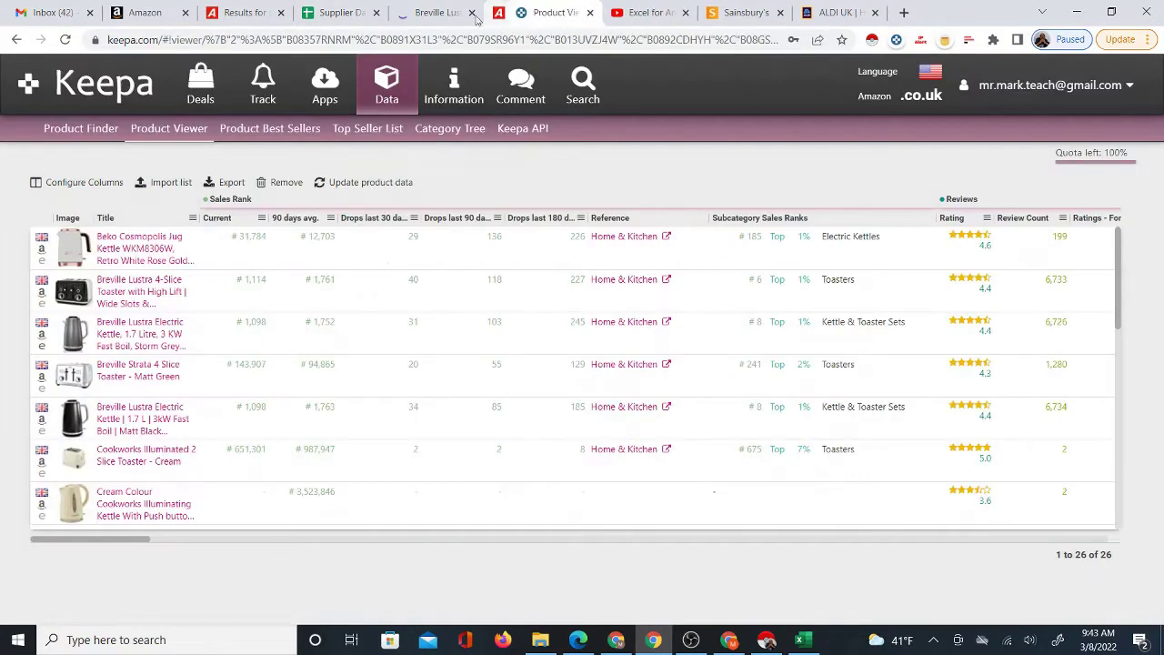
click(406, 17)
key(ctrl+w)
click(362, 12)
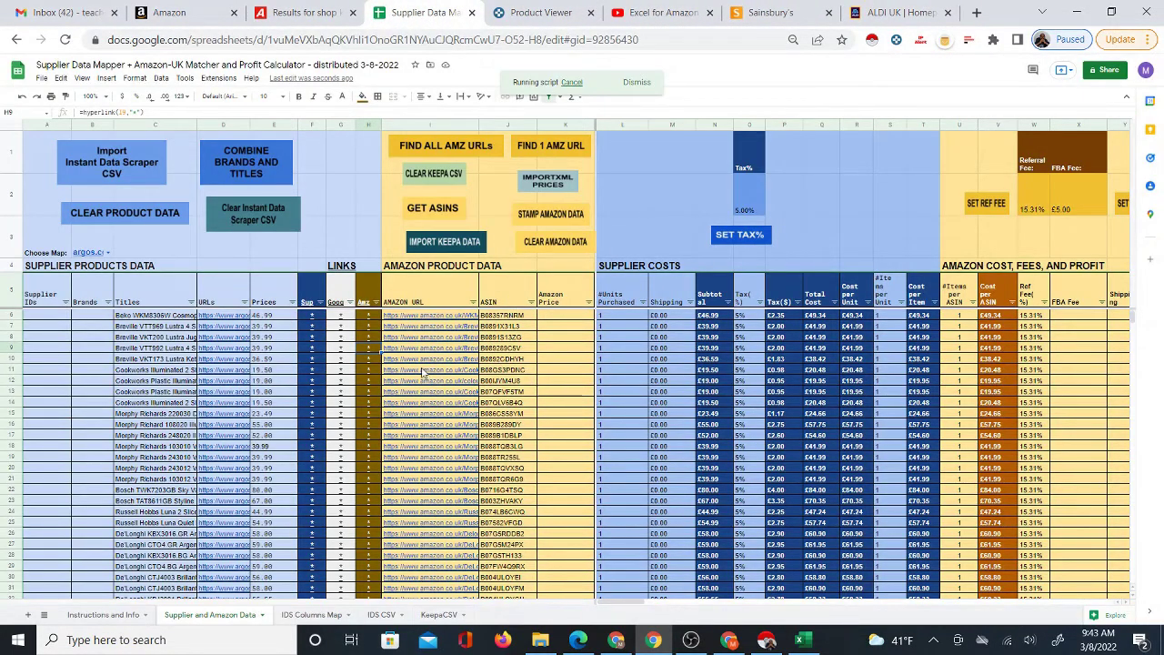
- Open the Argos and Amazon pages of the Morphy Richards 103010 kettle from the links in row 39
mouse_move(424, 360)
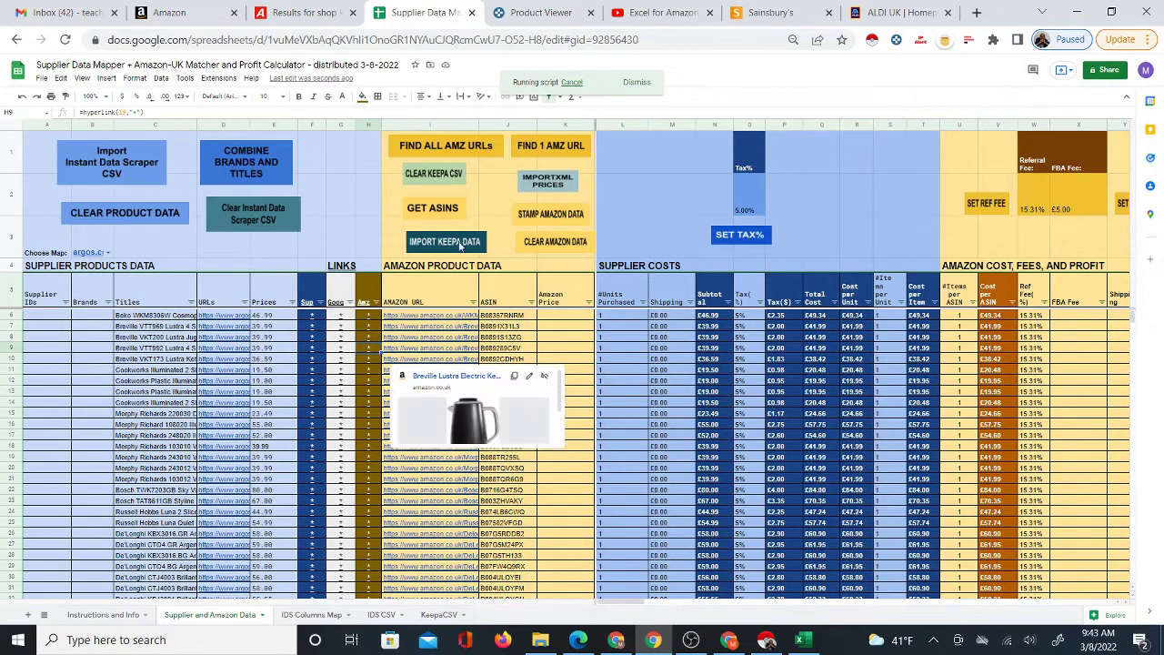
click(313, 362)
scroll(505, 443, down, 2)
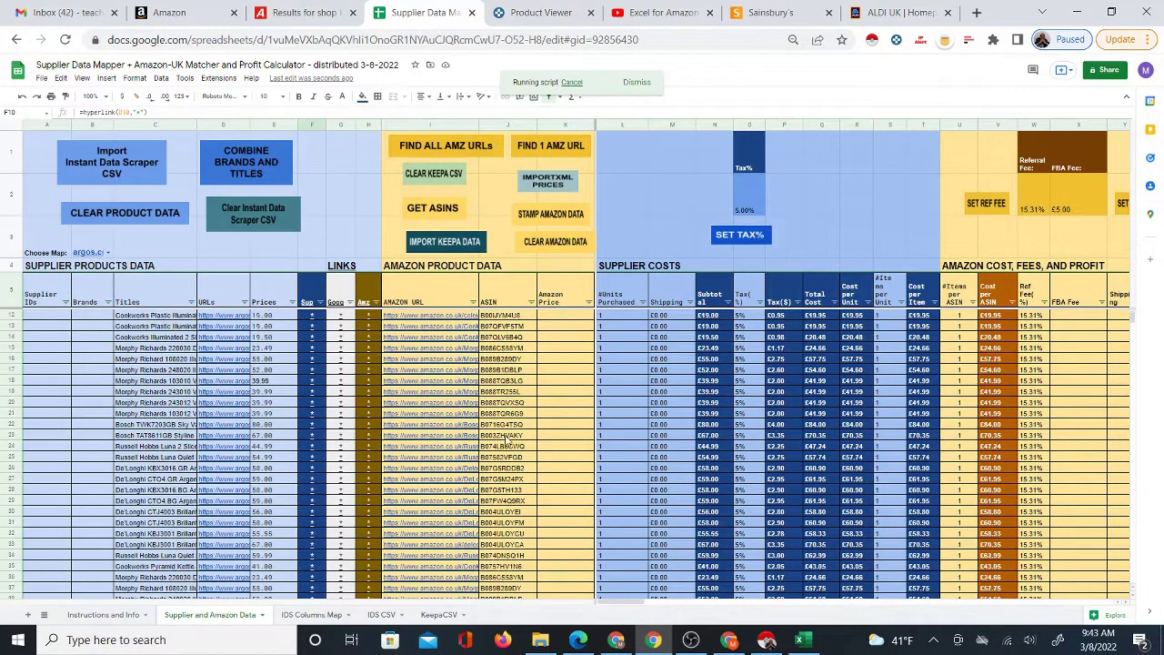
scroll(506, 443, down, 6)
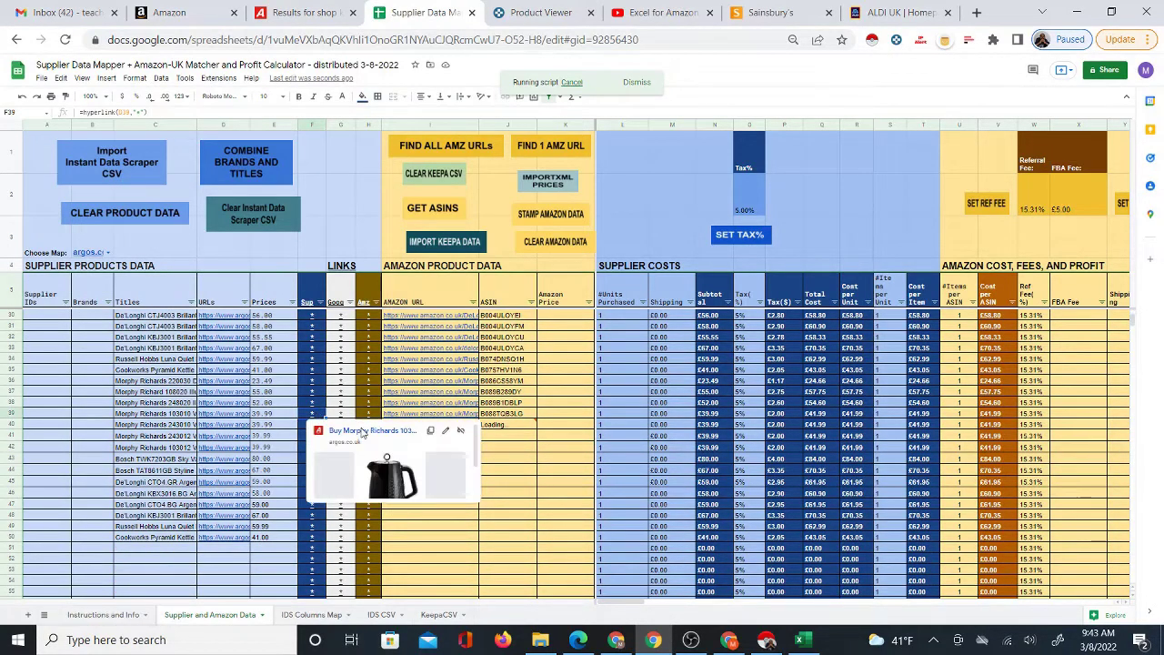
click(362, 434)
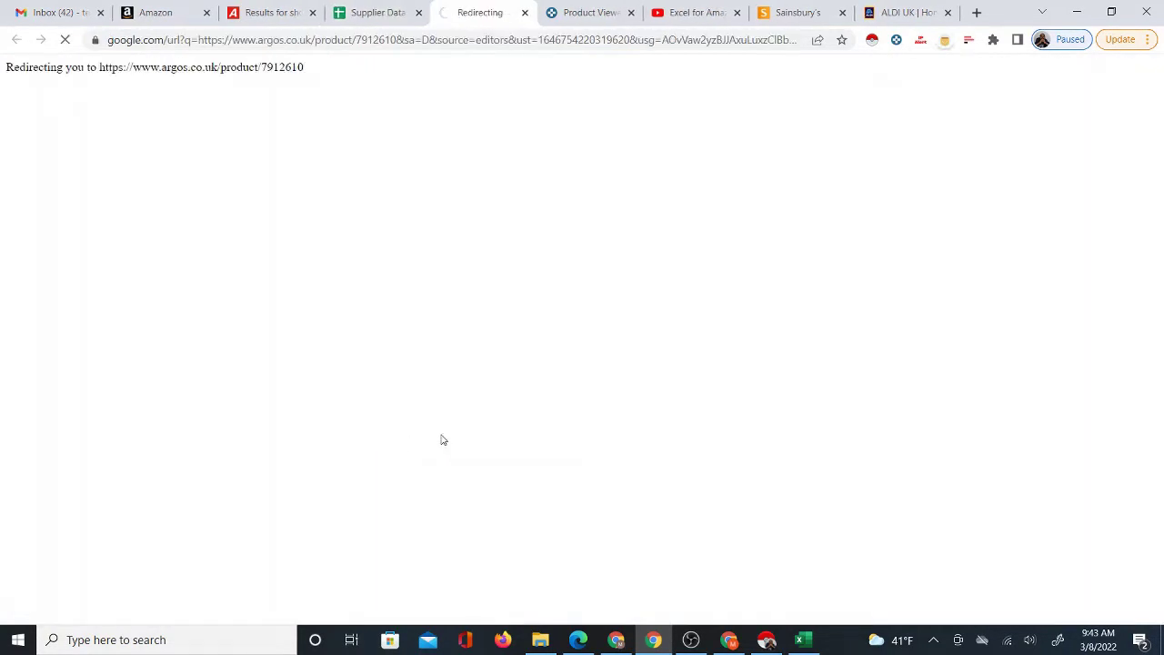
click(367, 13)
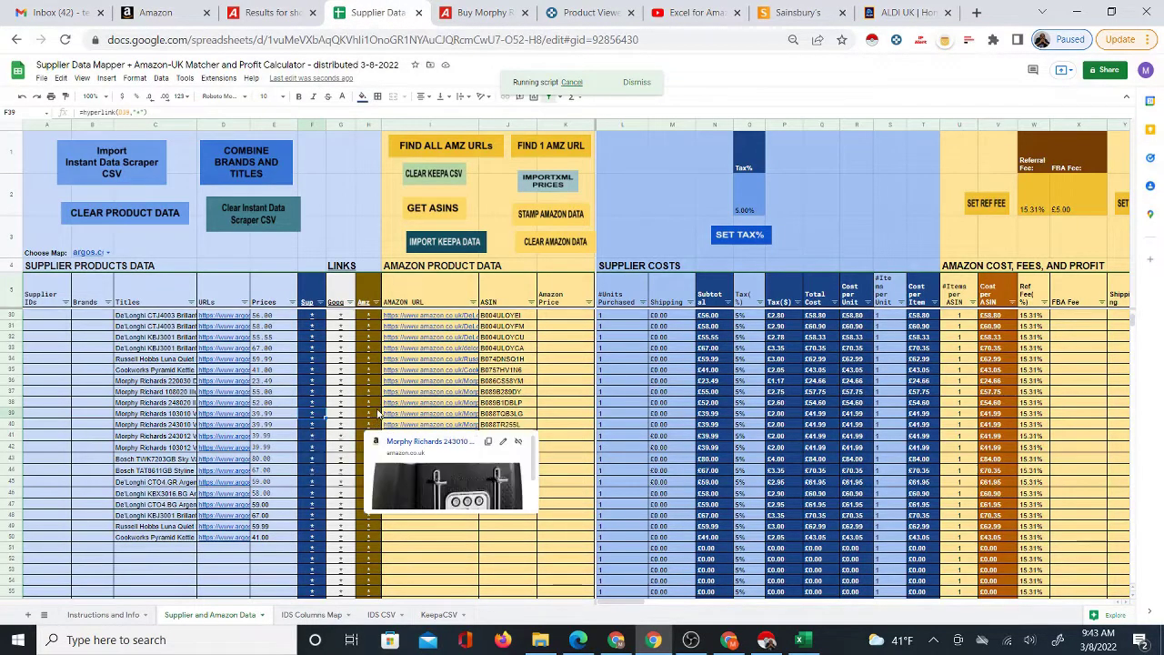
click(406, 434)
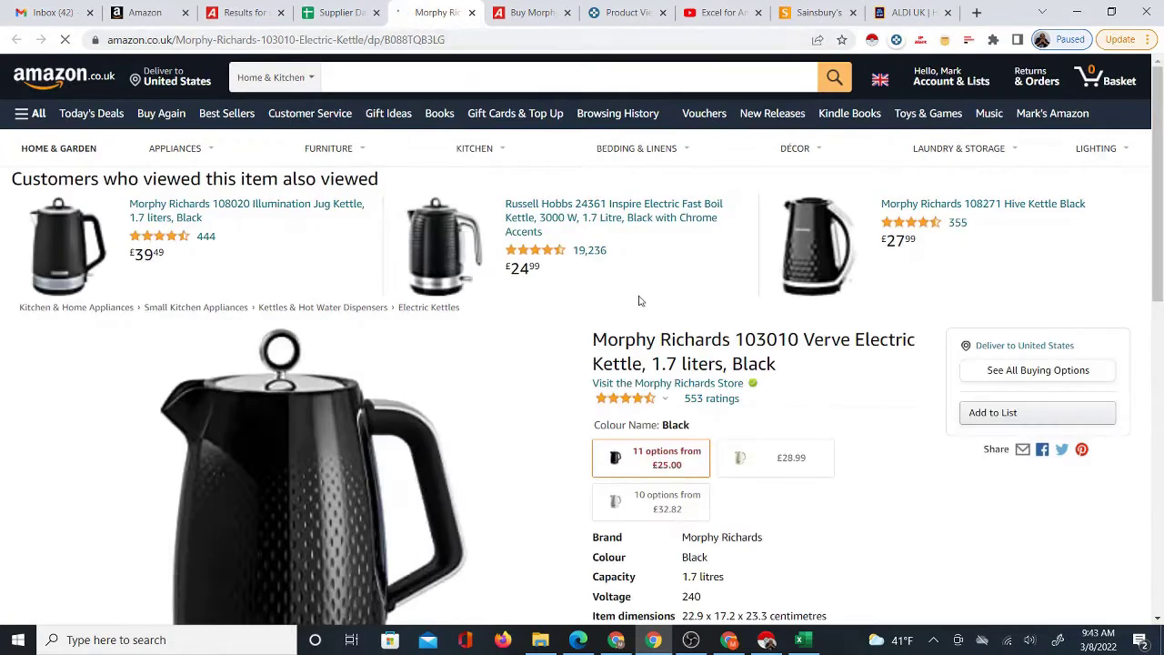
- Check the Morphy Richards 103010 kettle's Amazon buying options, compare it with the Argos listing, close both pages and return to the spreadsheet
click(1004, 372)
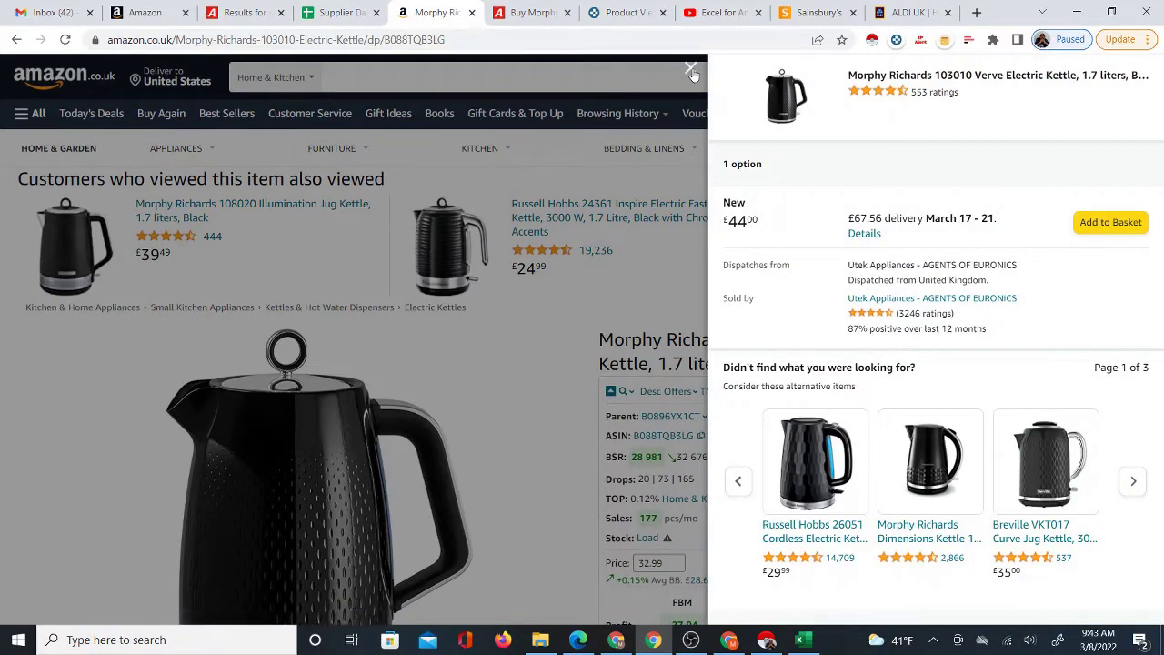
click(532, 12)
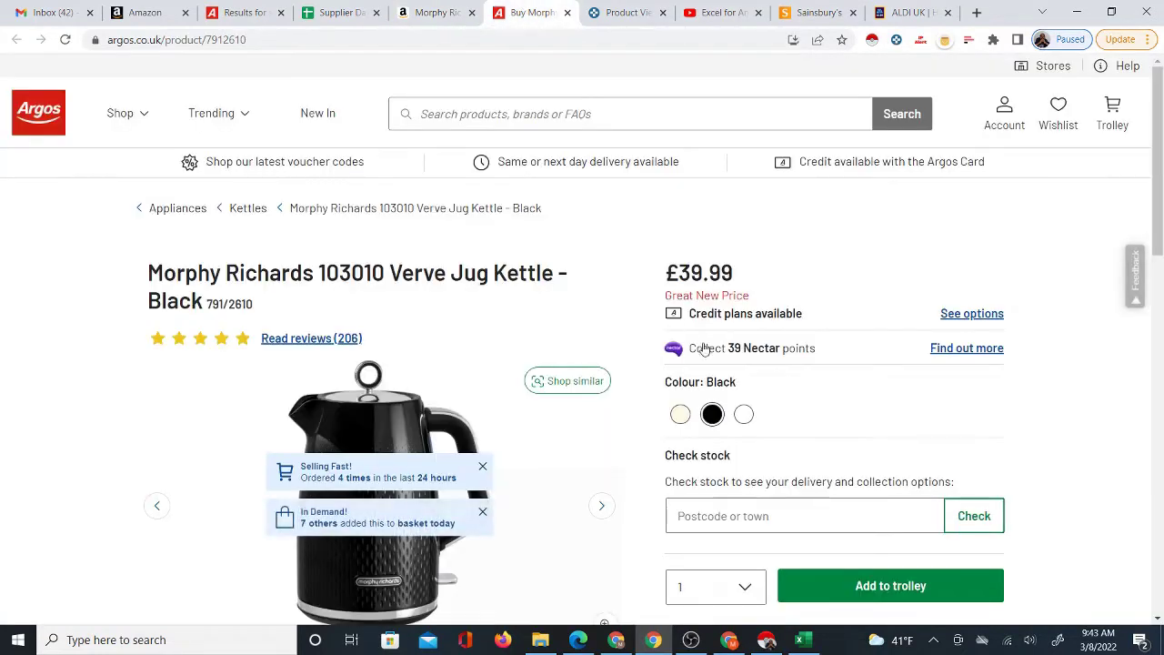
click(436, 12)
click(532, 12)
click(566, 12)
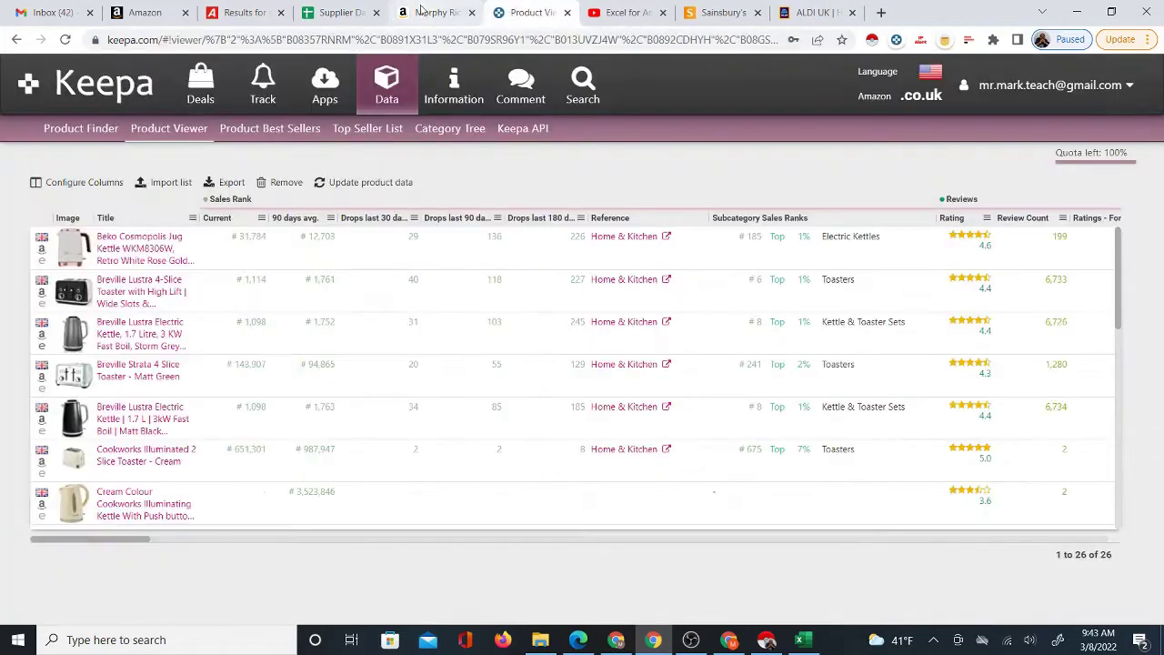
click(459, 13)
click(472, 12)
click(336, 12)
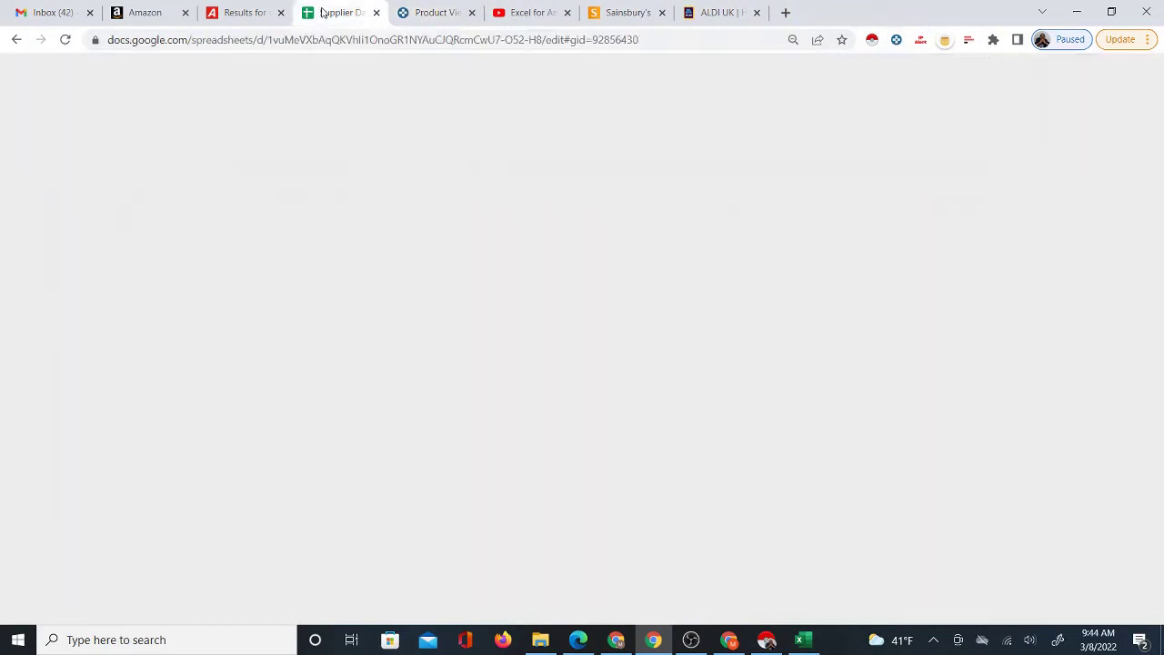
- Examine the Amazon URL and ASIN columns from row 6 to row 50 to see whether every product has a match
scroll(449, 425, down, 1)
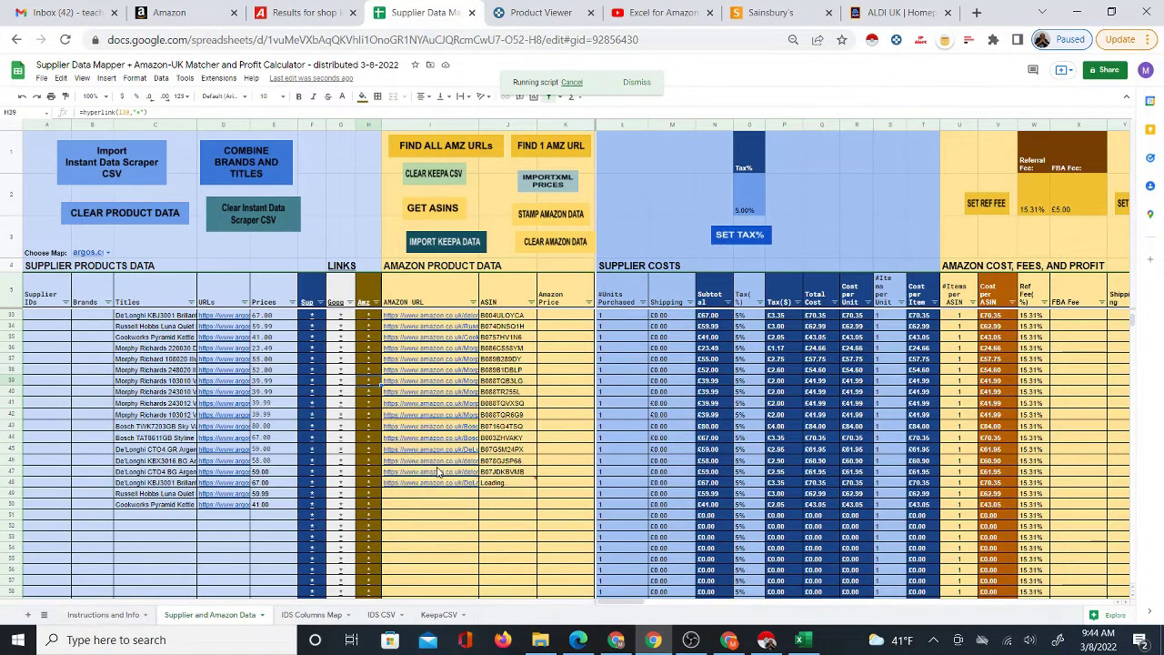
mouse_move(445, 479)
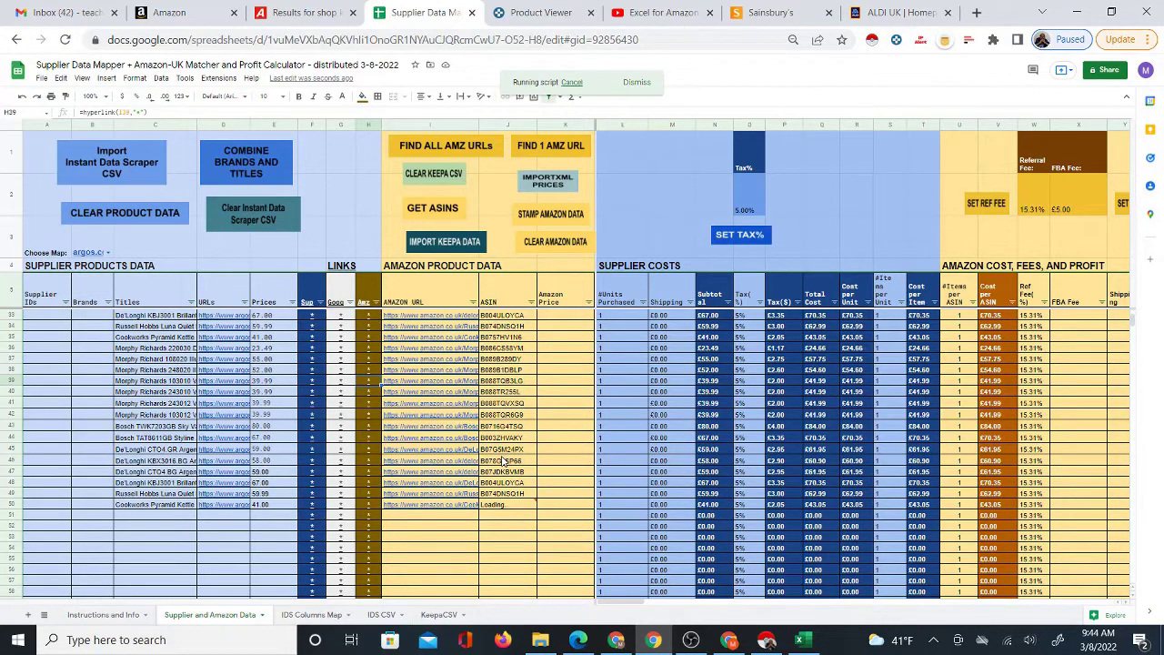
scroll(535, 449, up, 8)
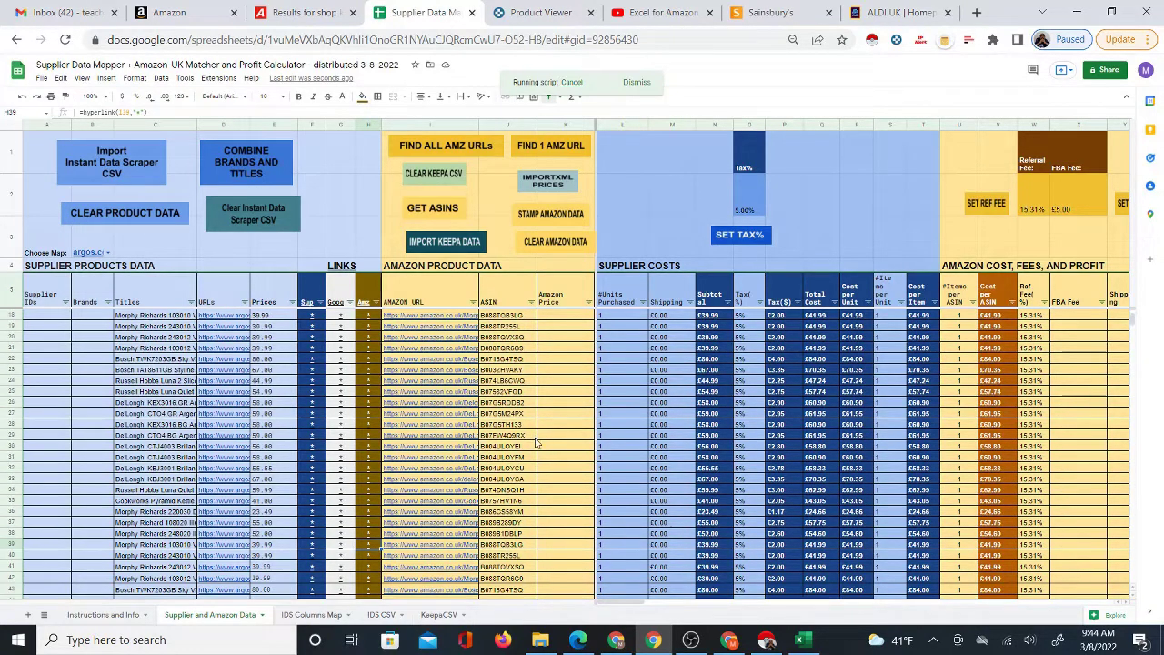
scroll(535, 449, up, 1)
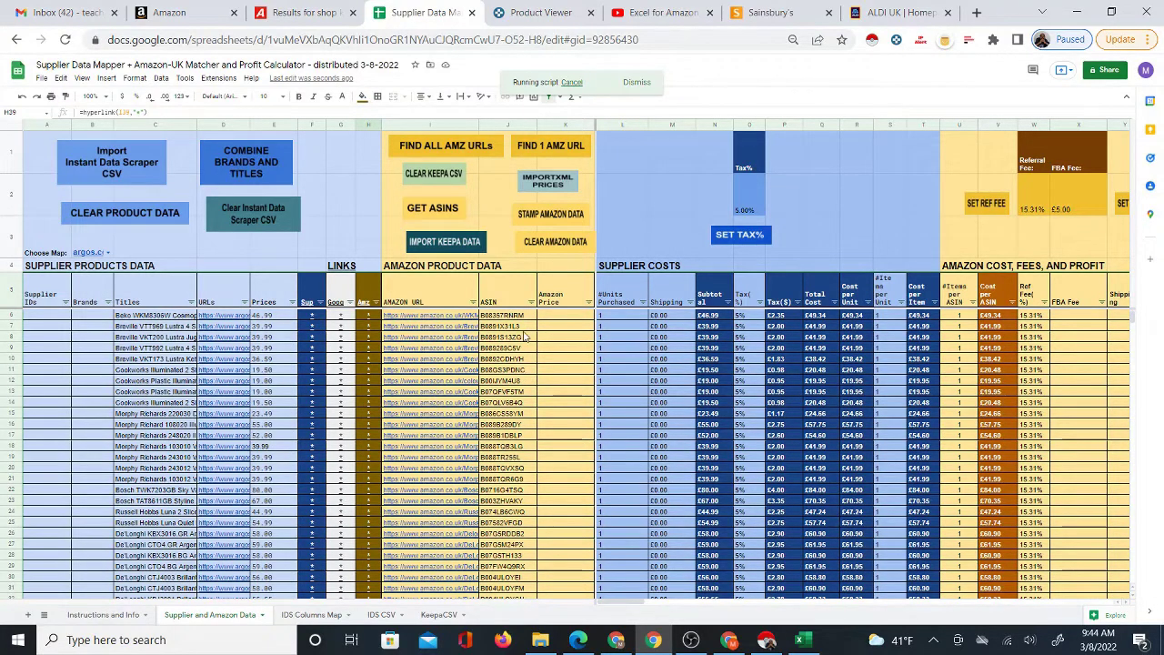
click(220, 80)
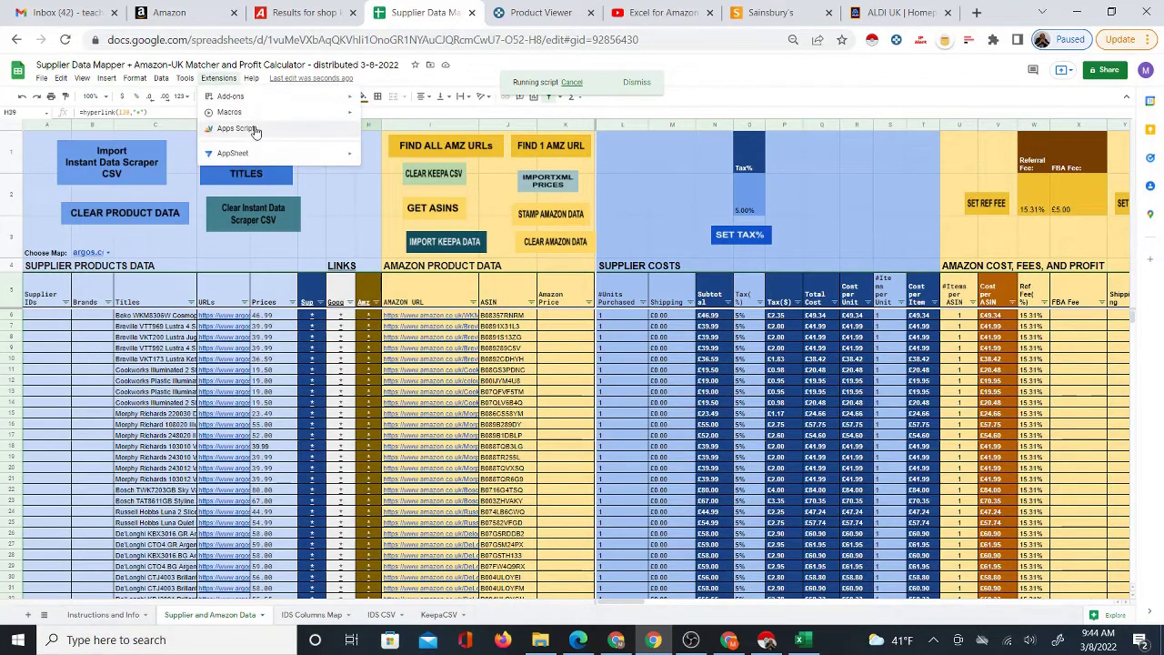
click(562, 318)
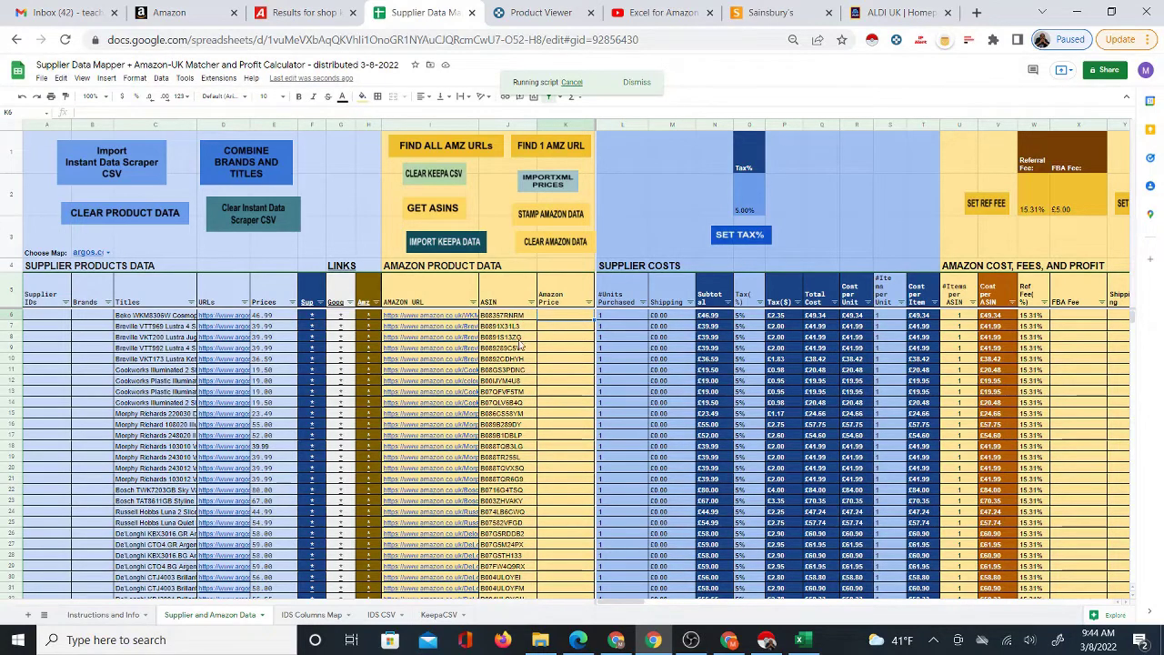
scroll(521, 344, down, 8)
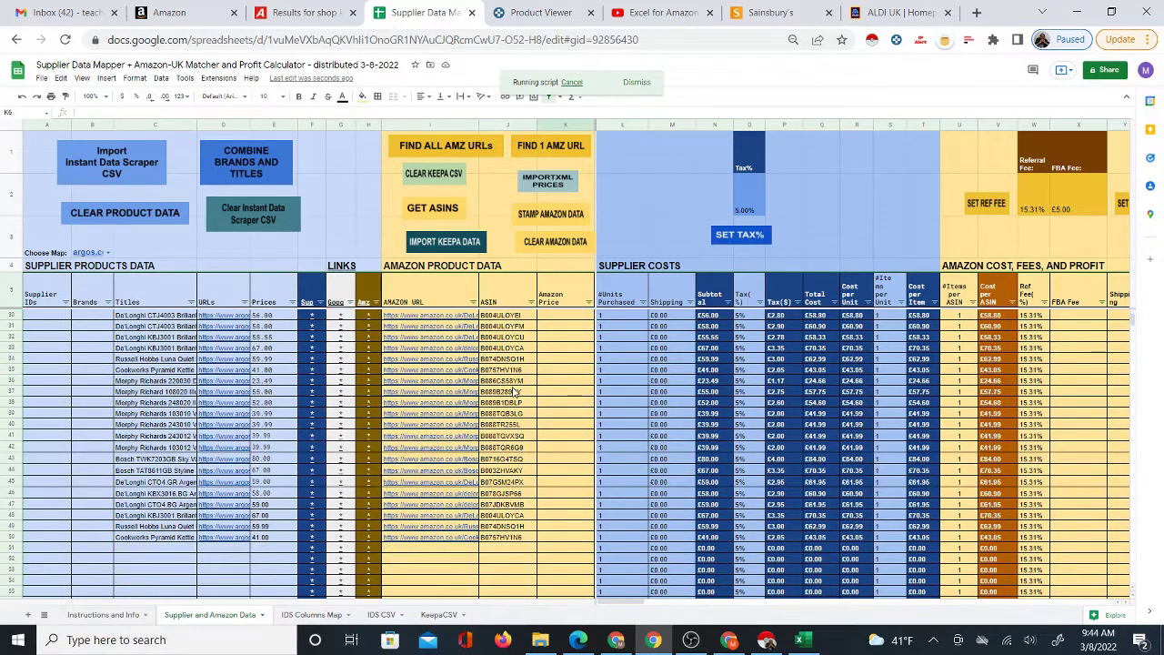
scroll(516, 391, up, 8)
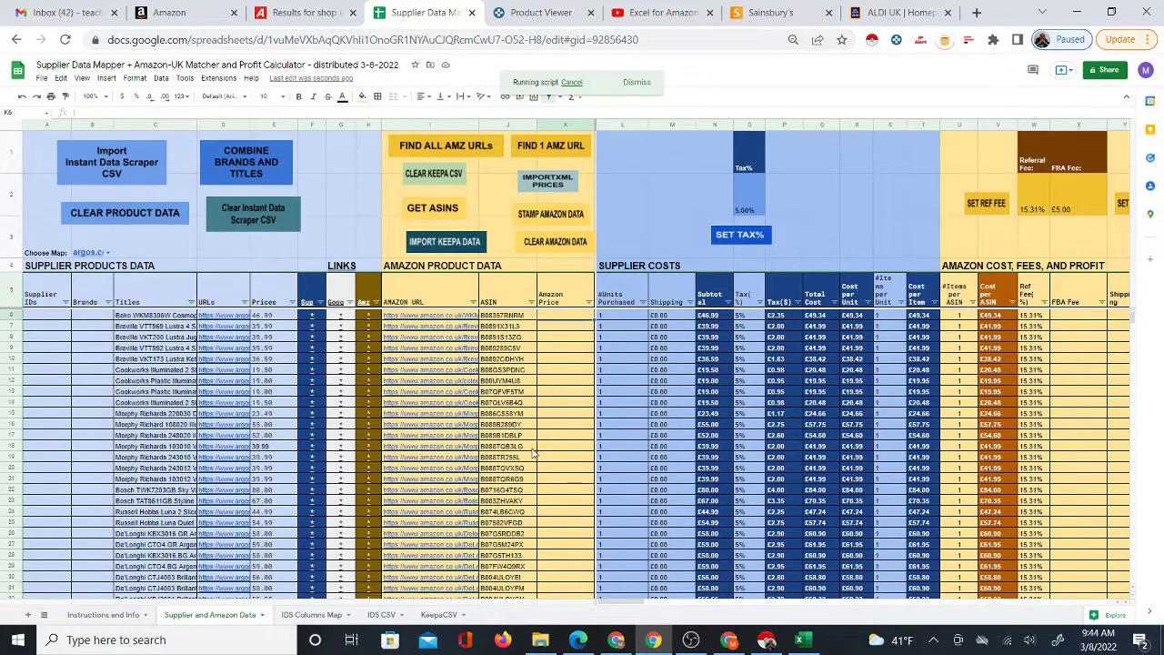
scroll(525, 452, down, 9)
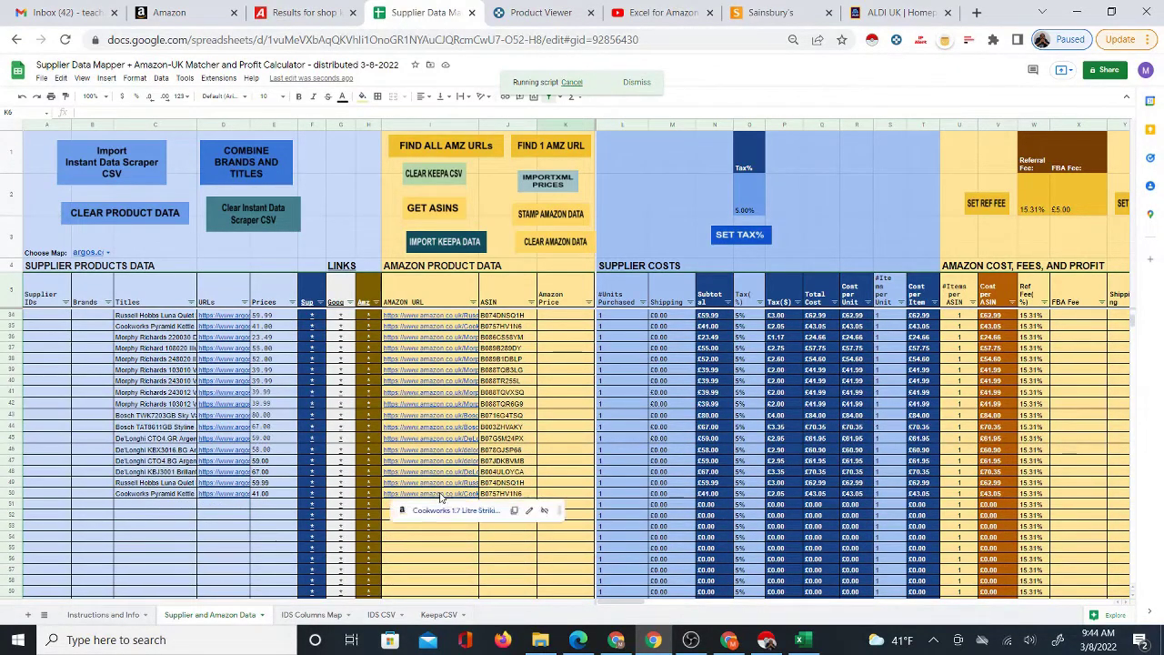
scroll(455, 492, up, 9)
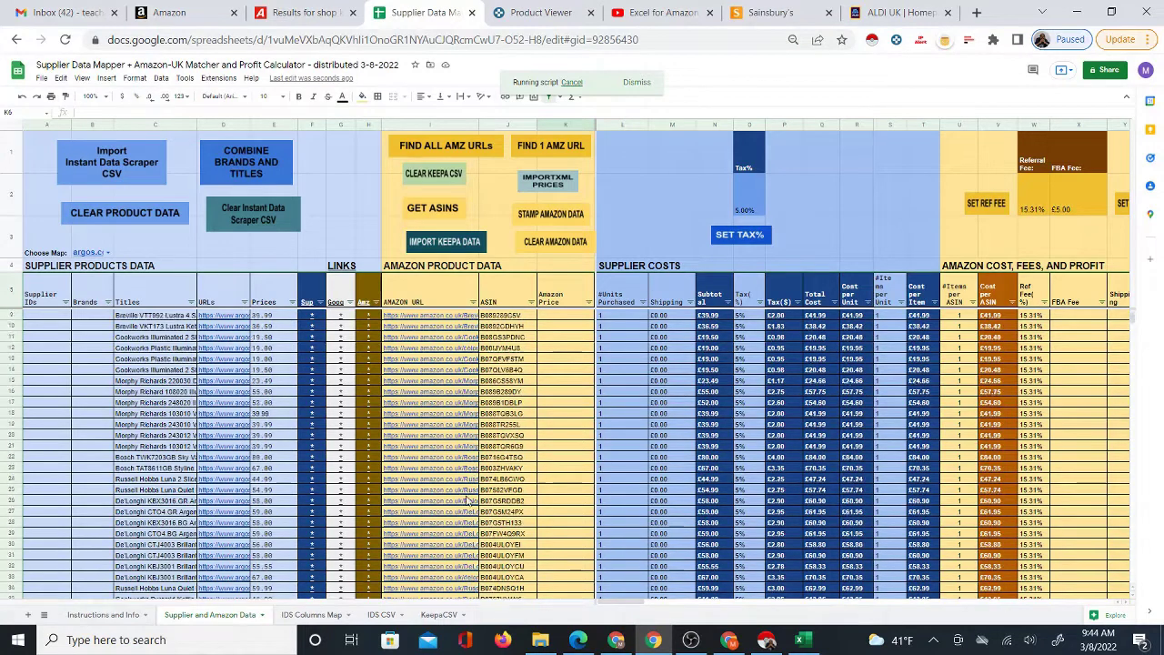
- Cancel the running script and stamp the Amazon URLs and ASINs as static data
click(571, 83)
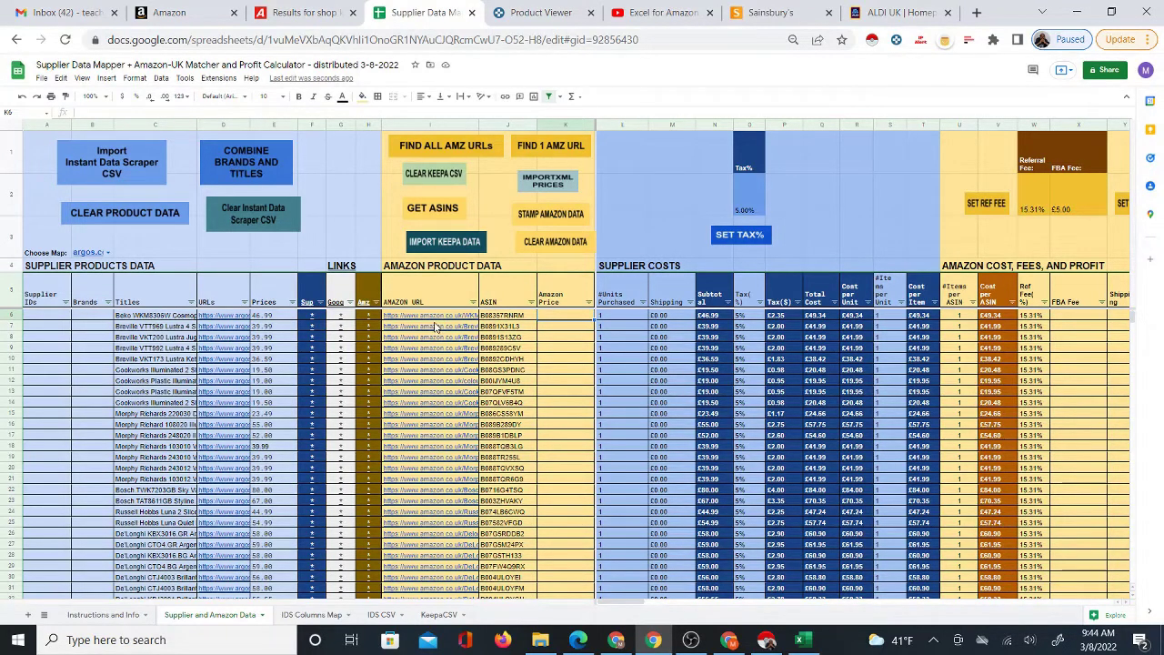
mouse_move(438, 319)
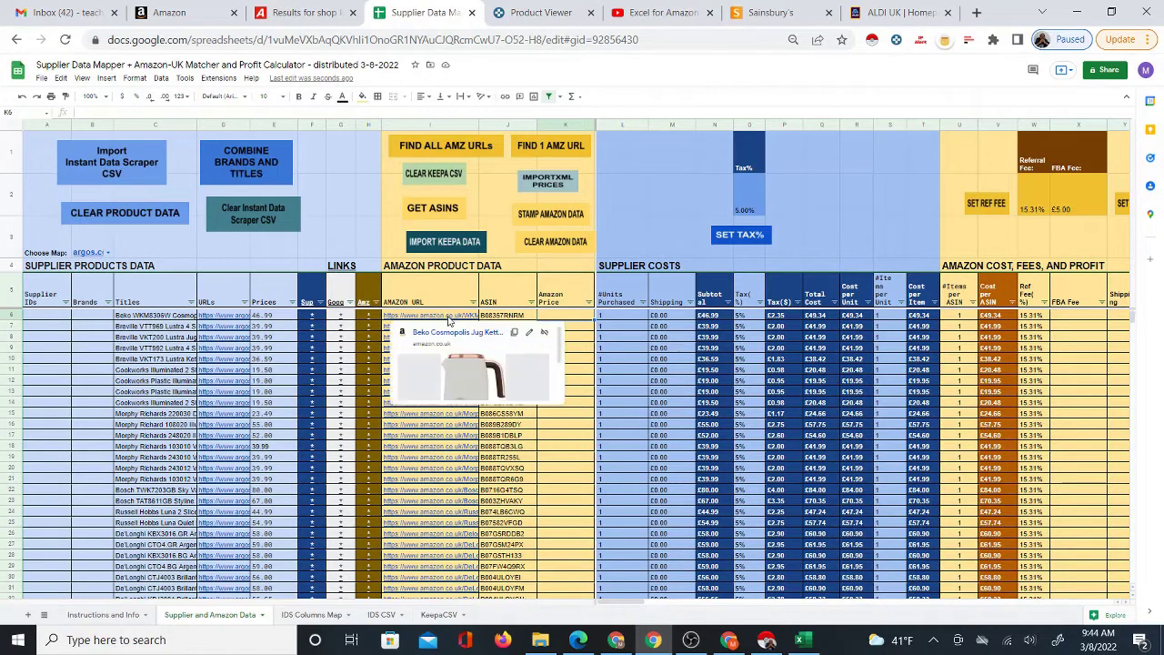
click(459, 317)
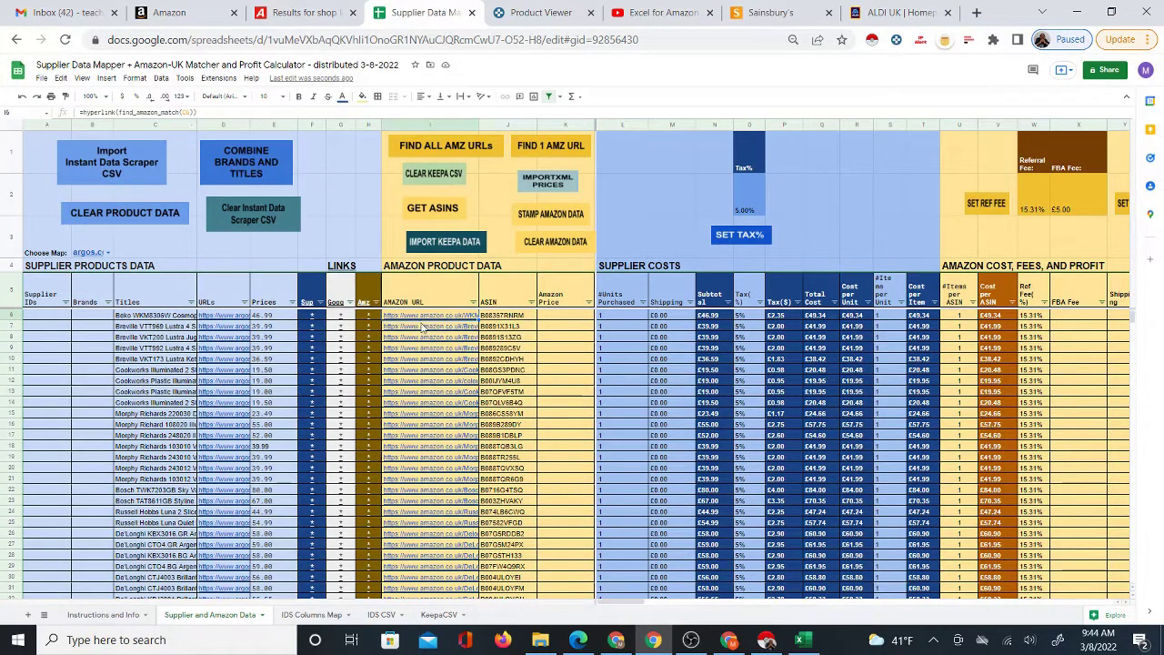
click(426, 329)
click(555, 319)
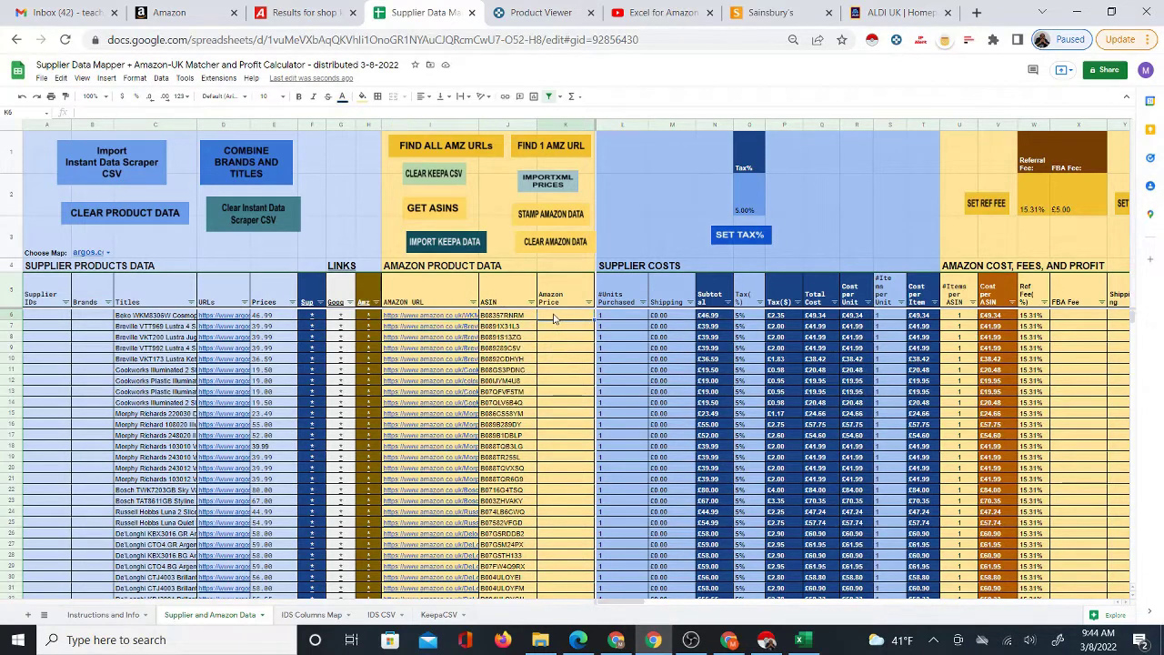
click(534, 217)
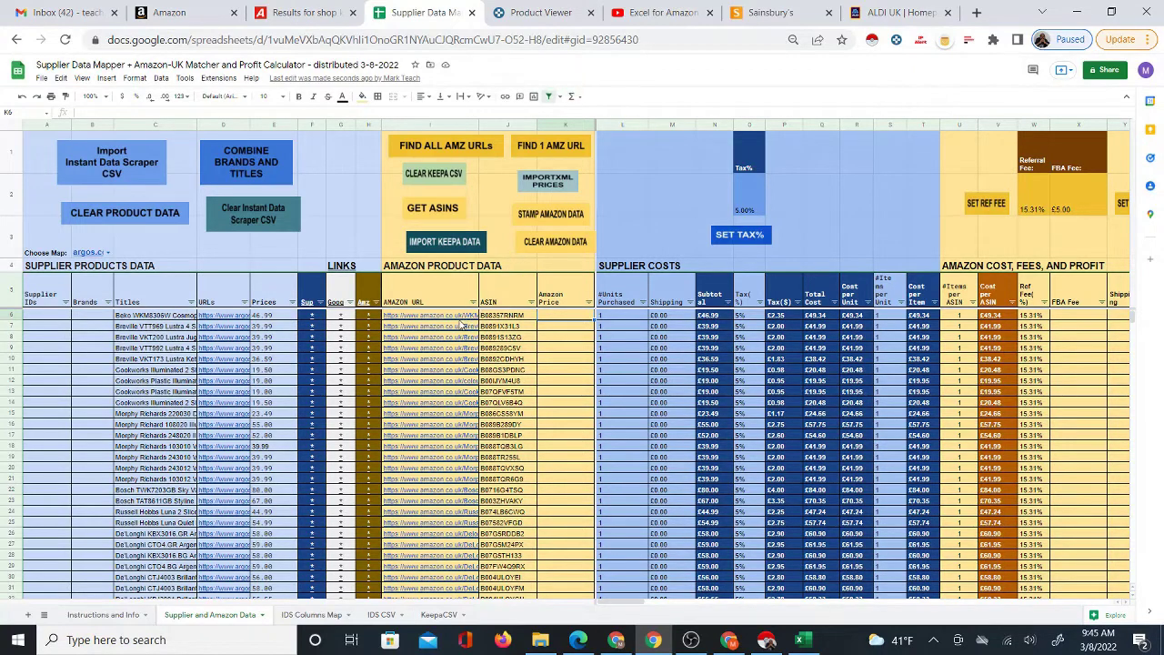
click(492, 318)
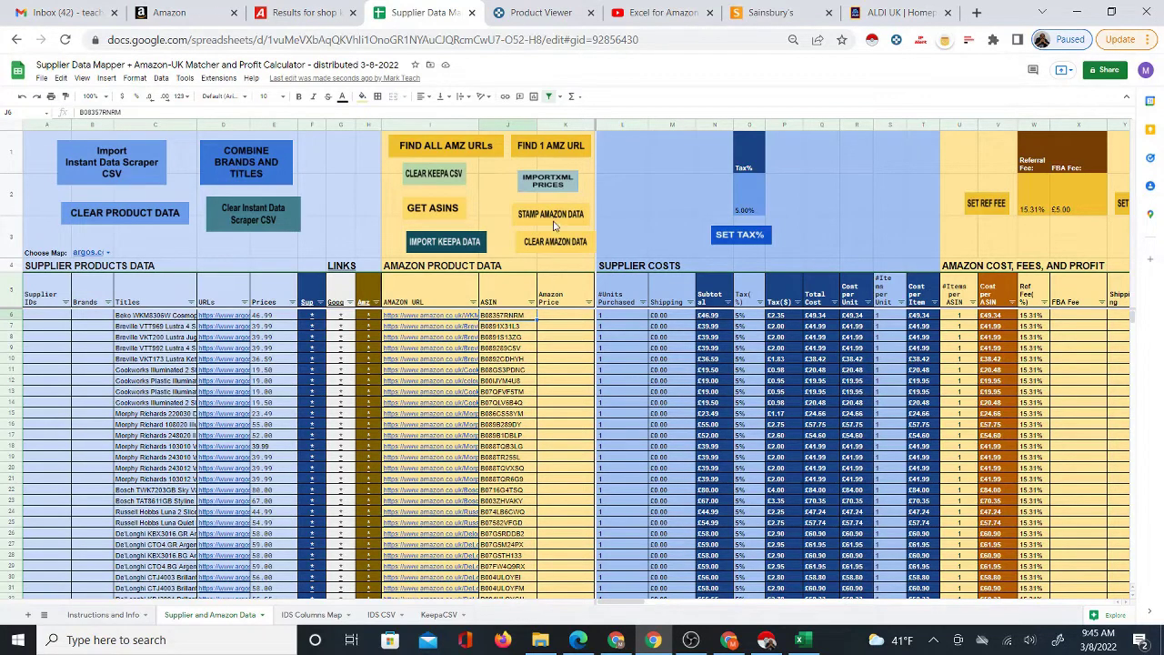
- Fill the Amazon Price column with IMPORTXML prices, starting from cell K6
click(564, 317)
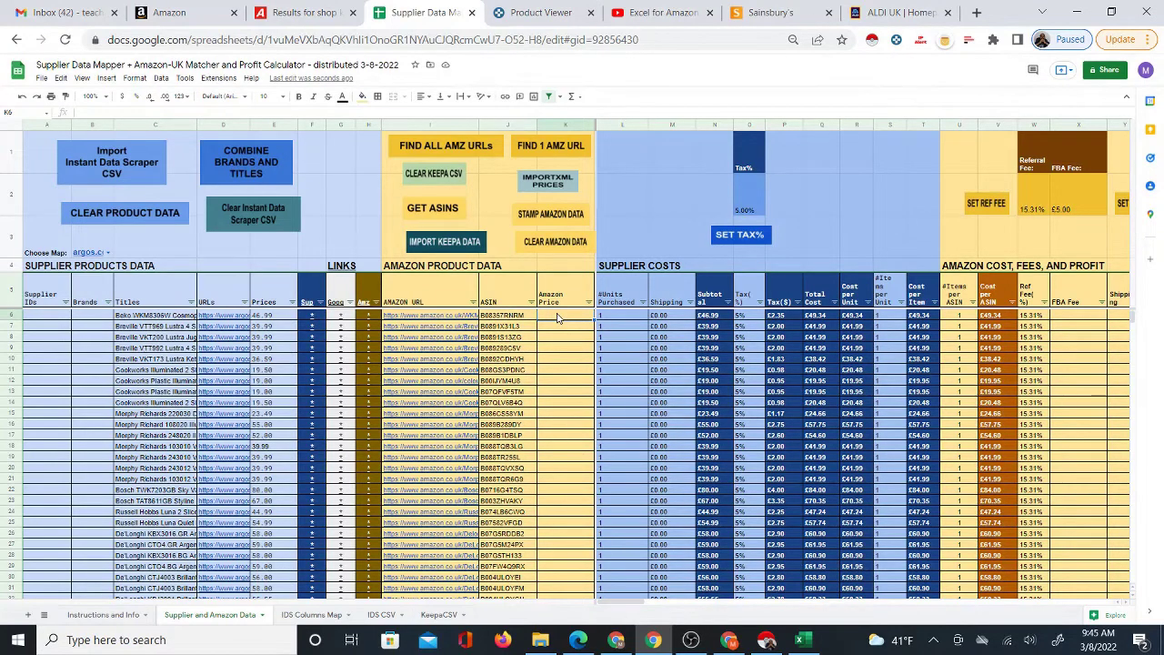
click(544, 185)
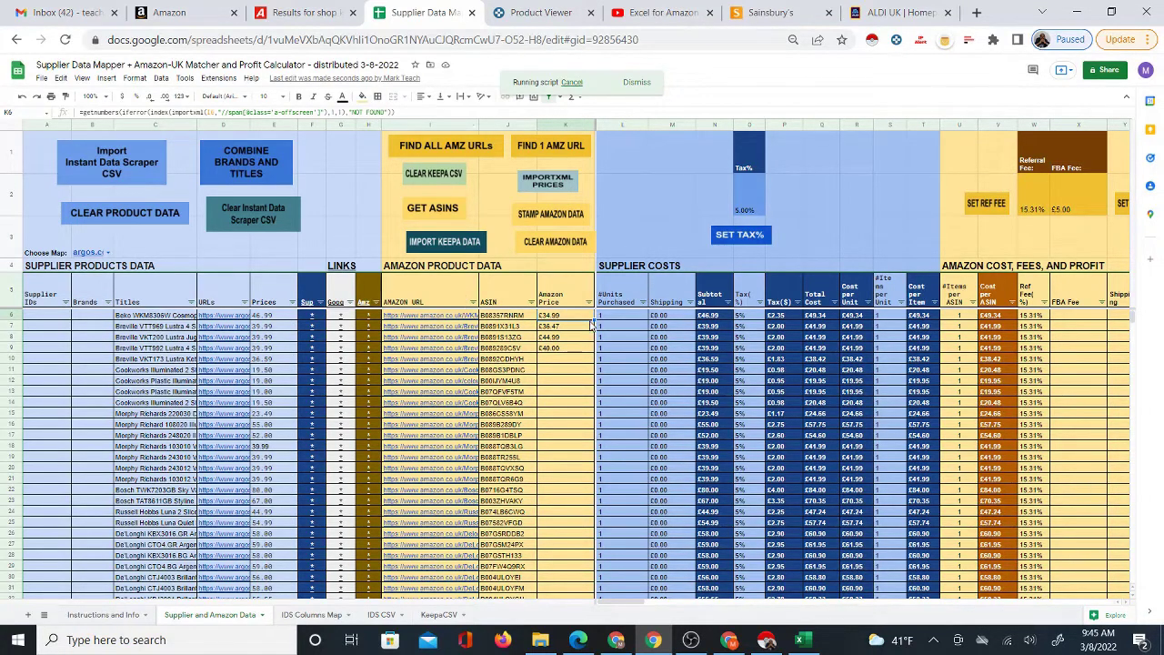
click(582, 295)
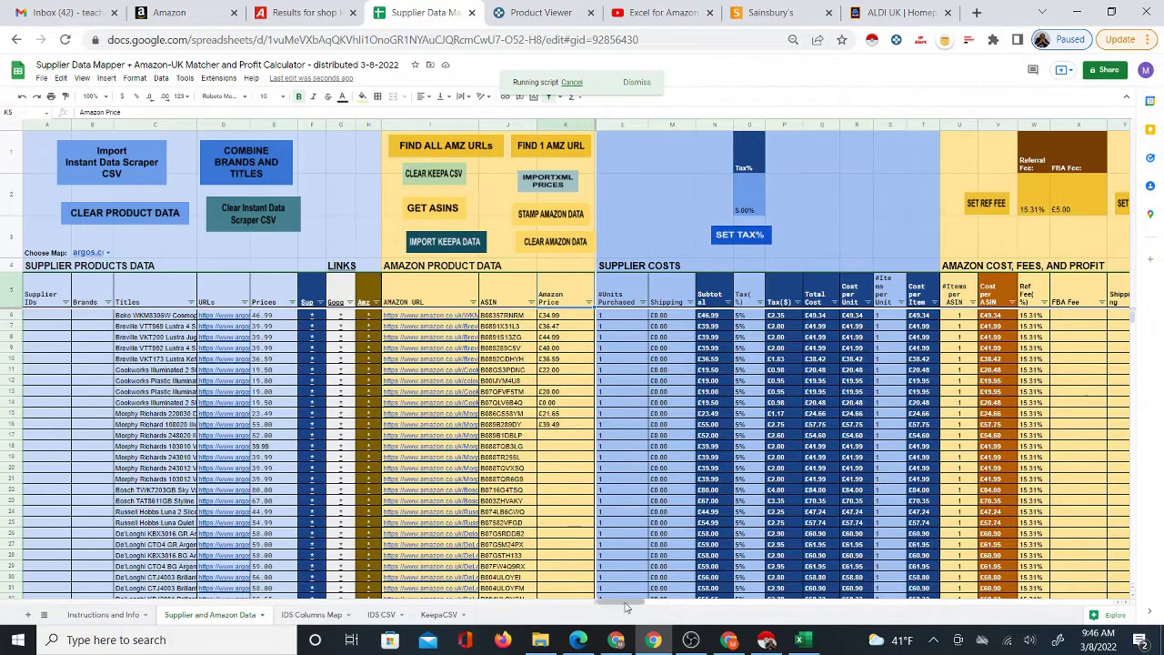
- Review the profit and ROI columns, and check the Beko kettle's price on its Amazon page from row 6 against the imported one
drag(627, 603, 662, 608)
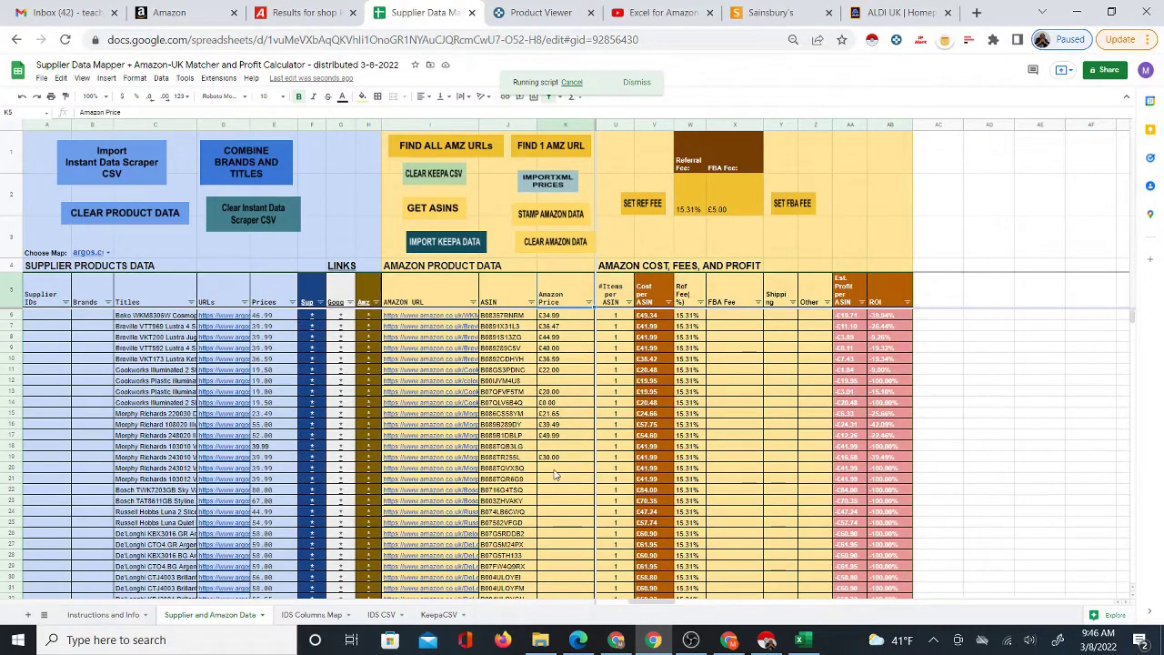
click(371, 314)
click(393, 339)
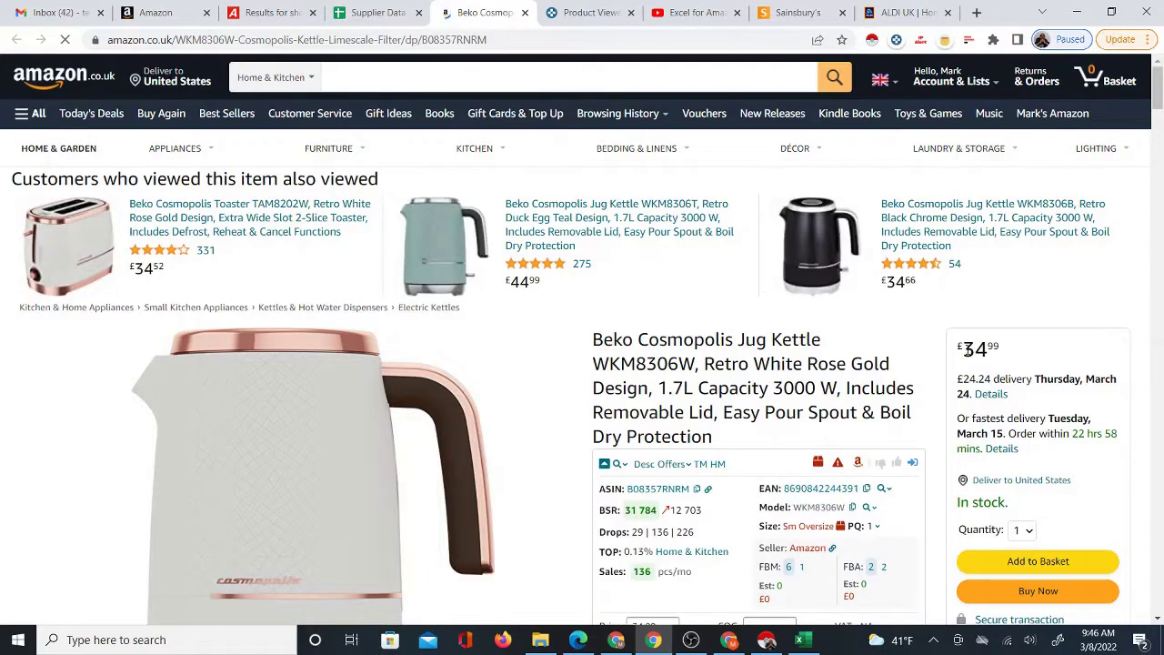
drag(1005, 353, 962, 351)
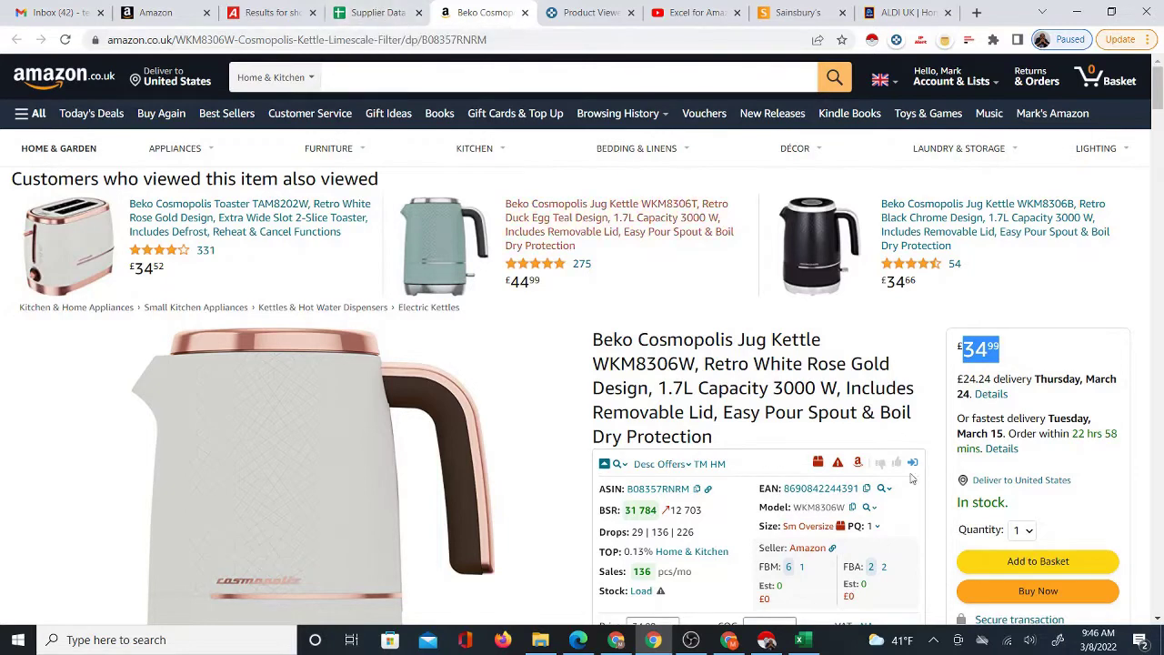
click(364, 18)
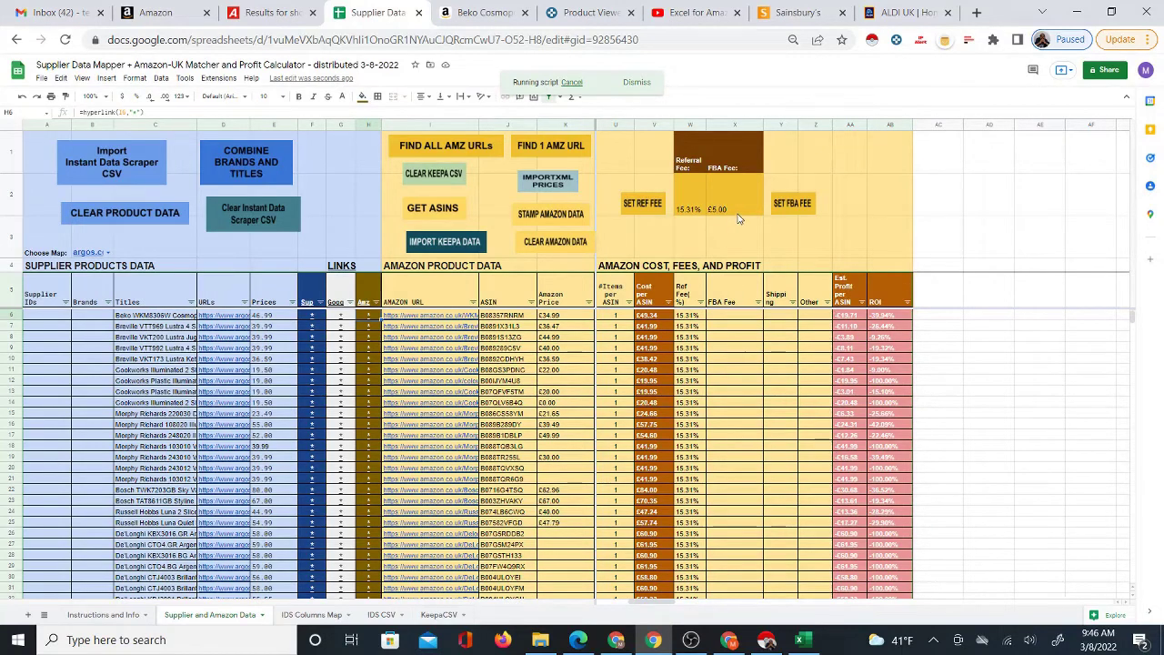
- Browse the kettles and toasters on the Argos results page to judge a typical FBA fee, and return to the spreadsheet
click(735, 317)
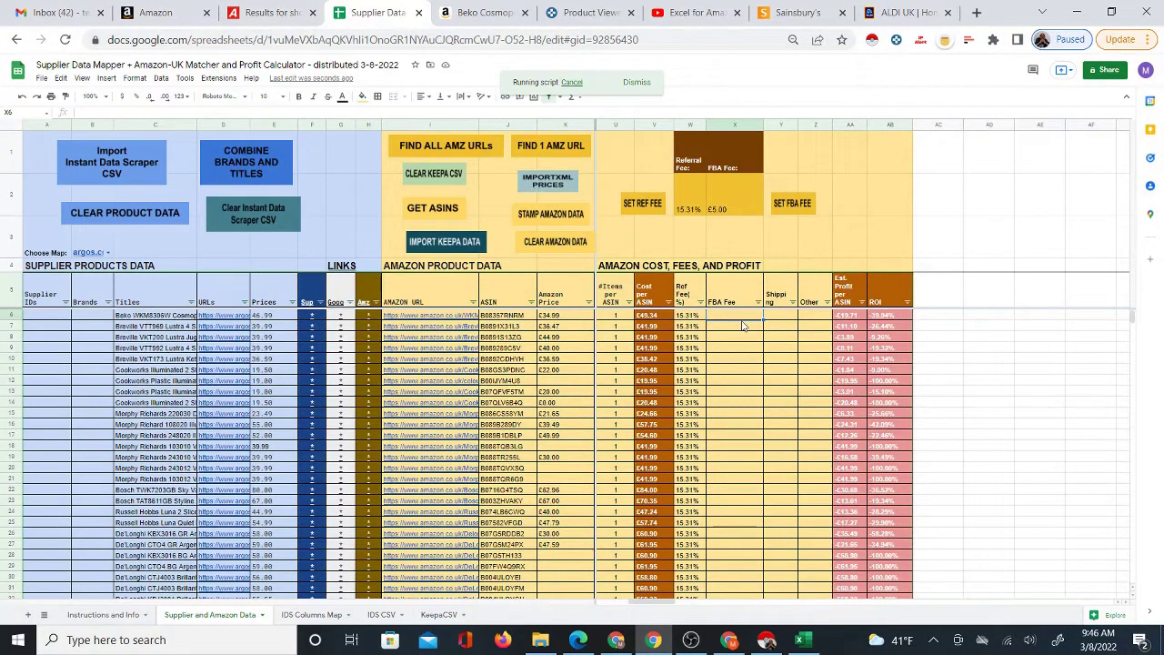
click(274, 11)
scroll(649, 403, up, 15)
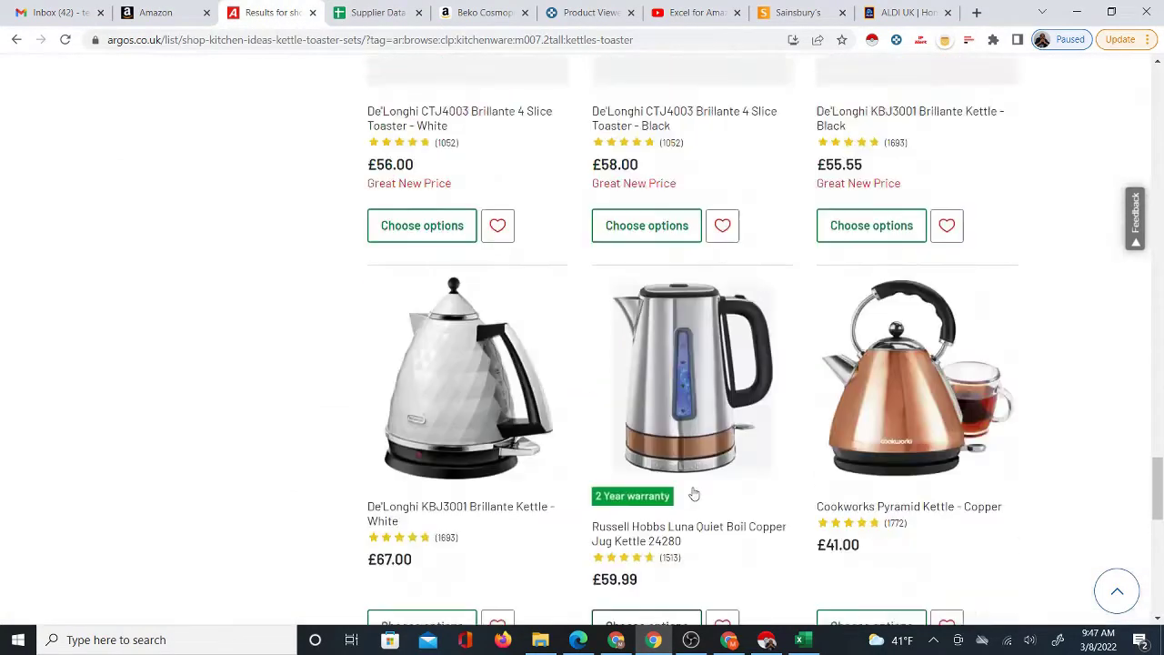
scroll(708, 520, up, 10)
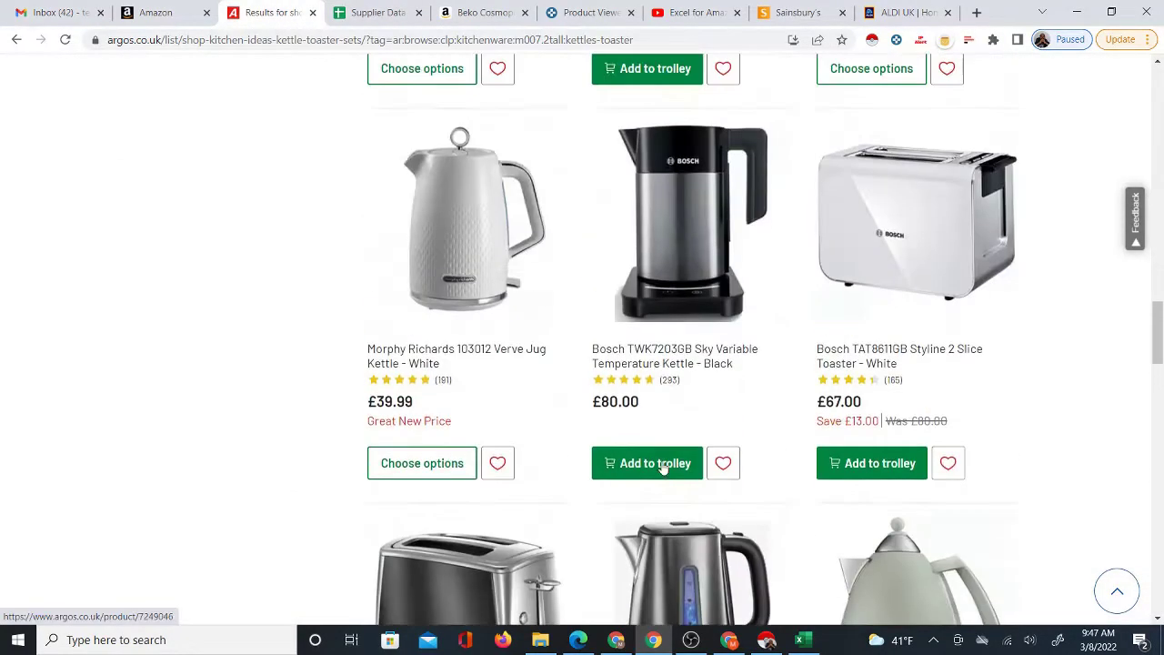
scroll(725, 486, up, 15)
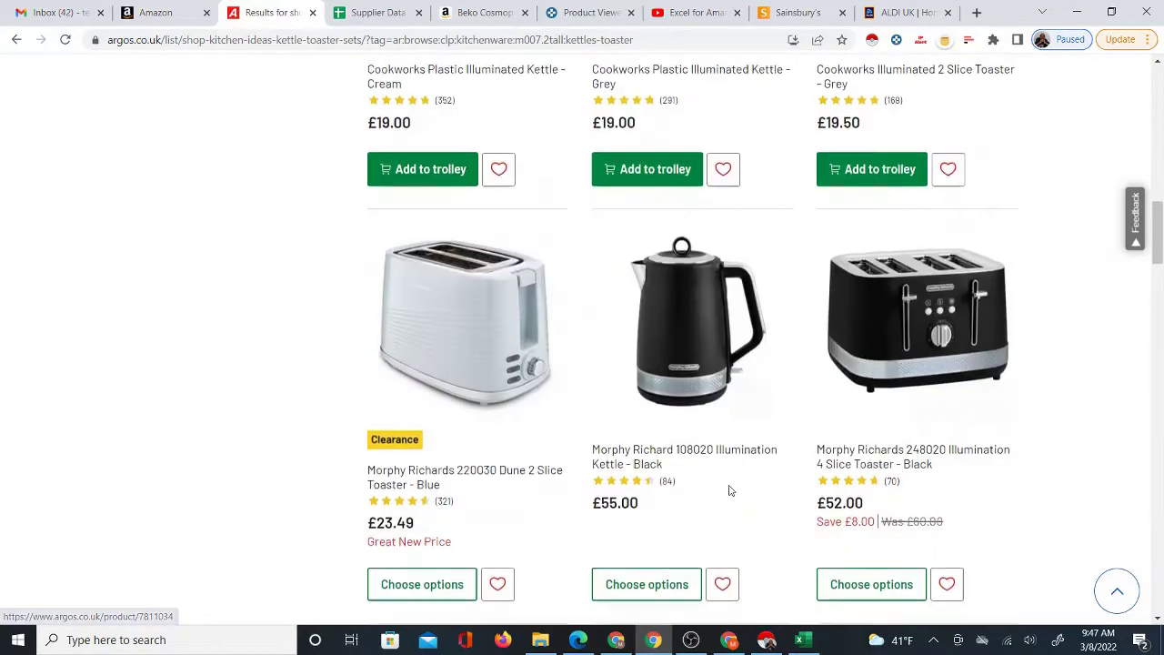
scroll(730, 488, up, 8)
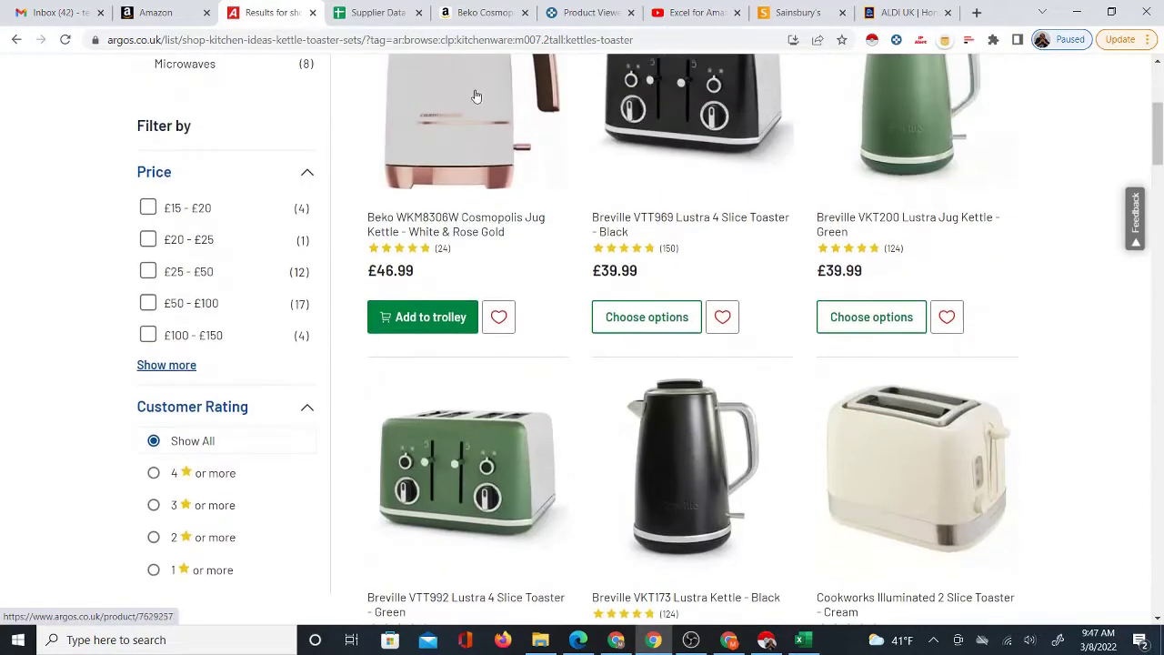
click(370, 13)
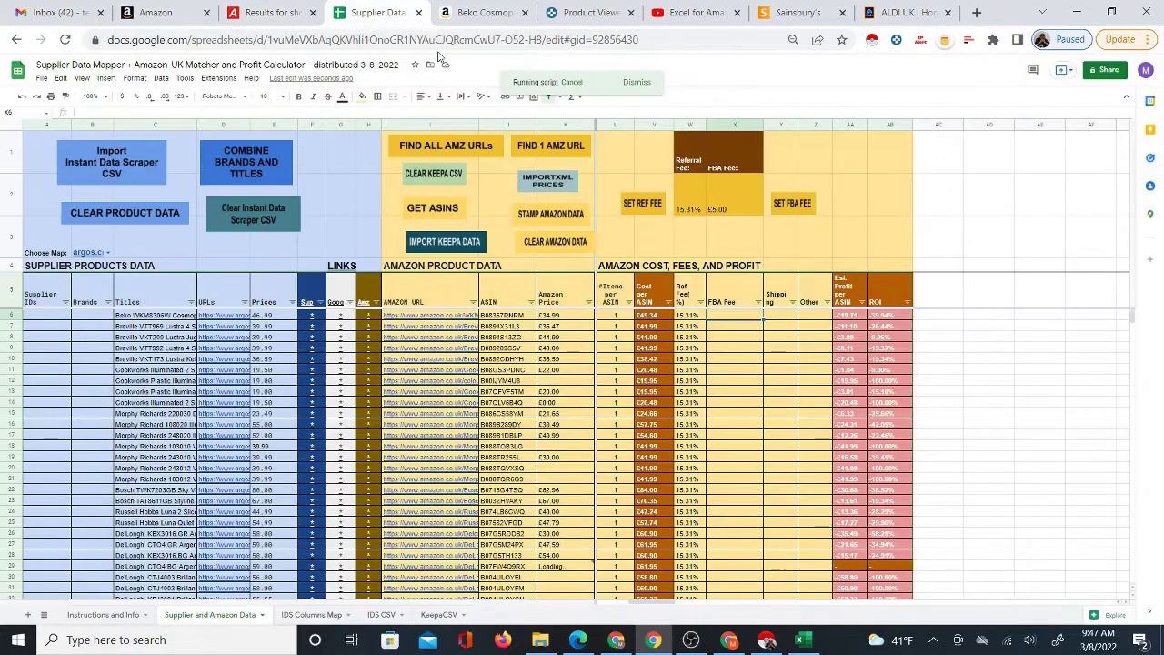
- Set the default FBA fee in X2 to 8 and apply it to all product rows
click(736, 204)
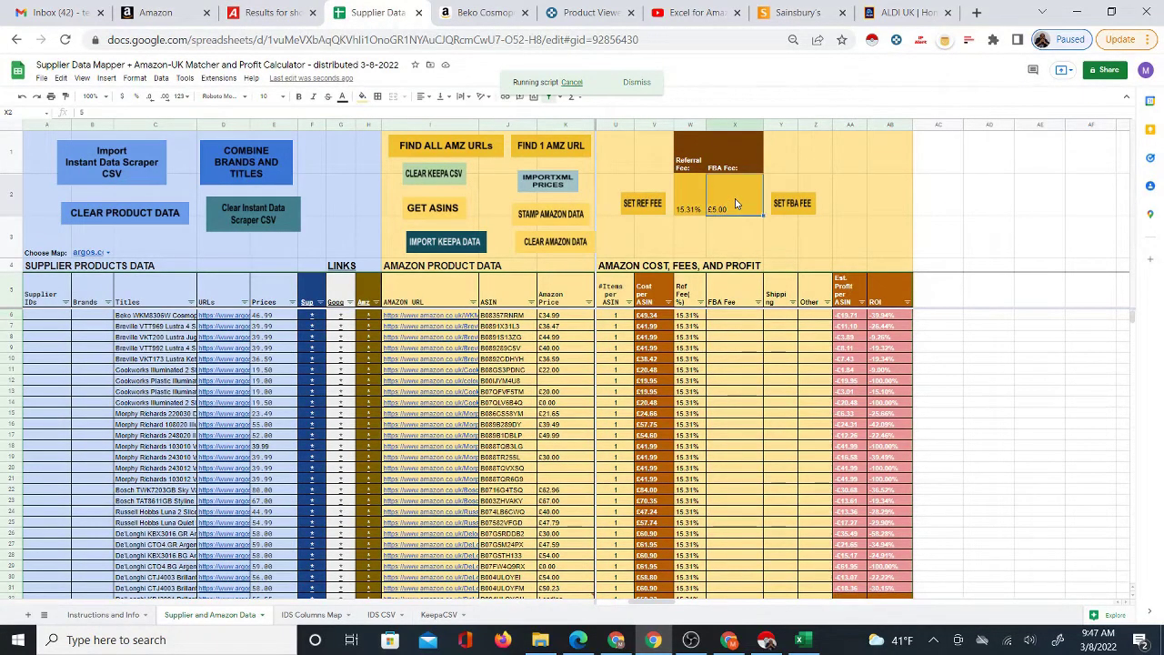
text(8)
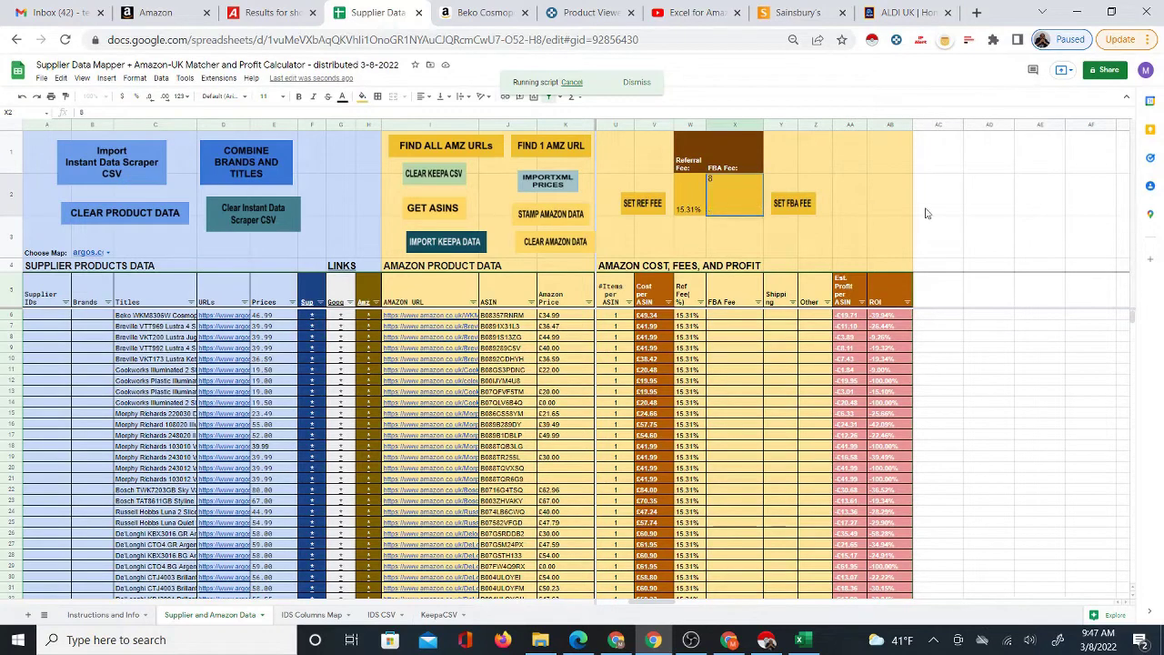
click(892, 208)
click(728, 195)
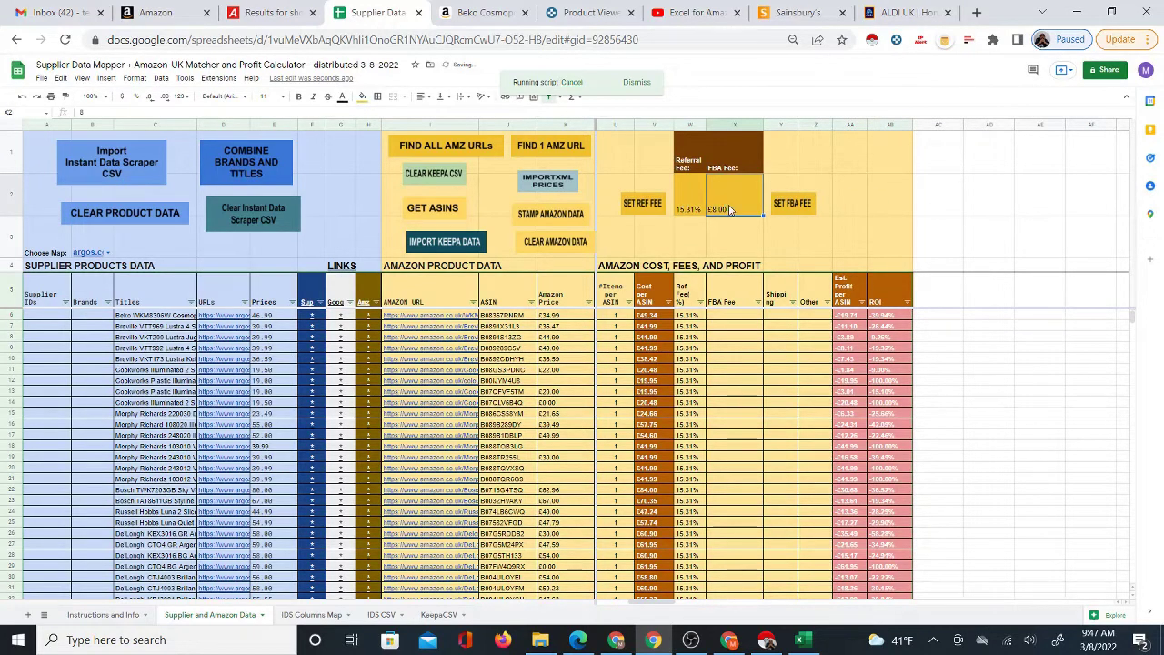
click(794, 210)
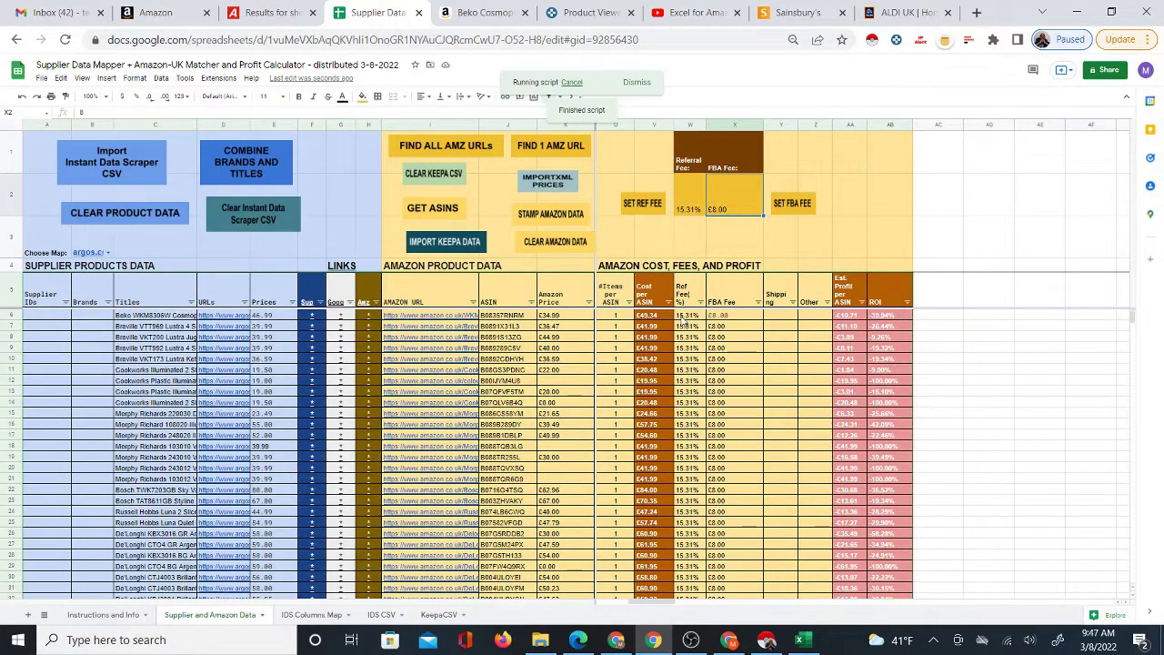
- Examine the filled FBA Fee column alongside the referral fees, estimated profit and ROI down to the last product row
click(692, 210)
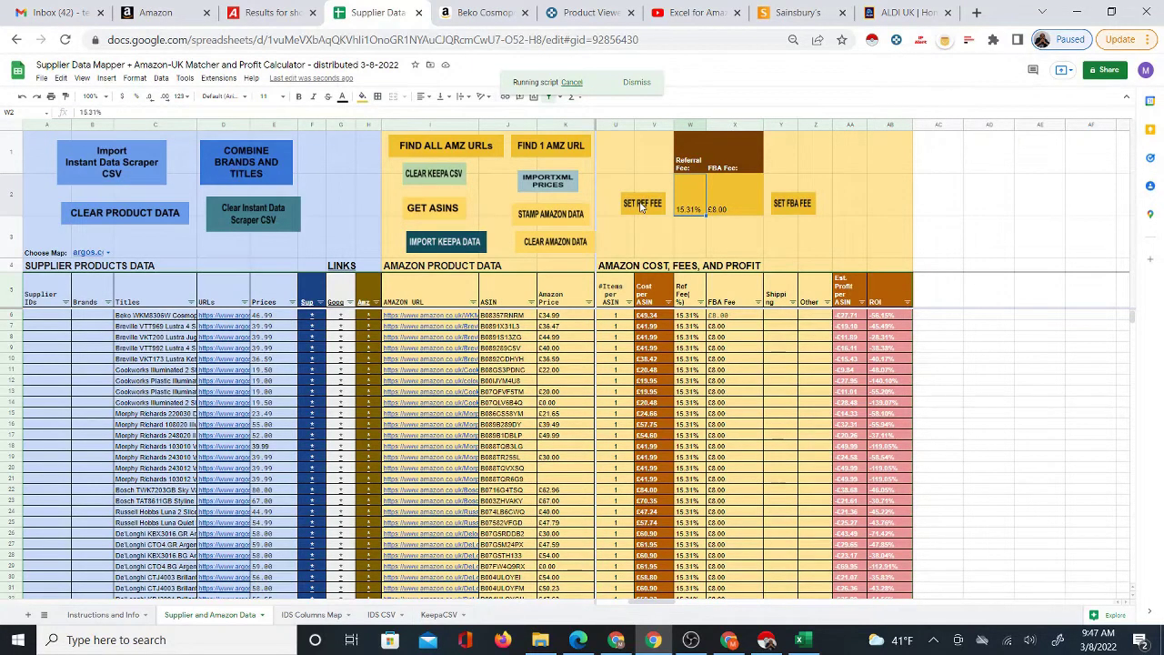
click(751, 319)
key(ctrl+plus)
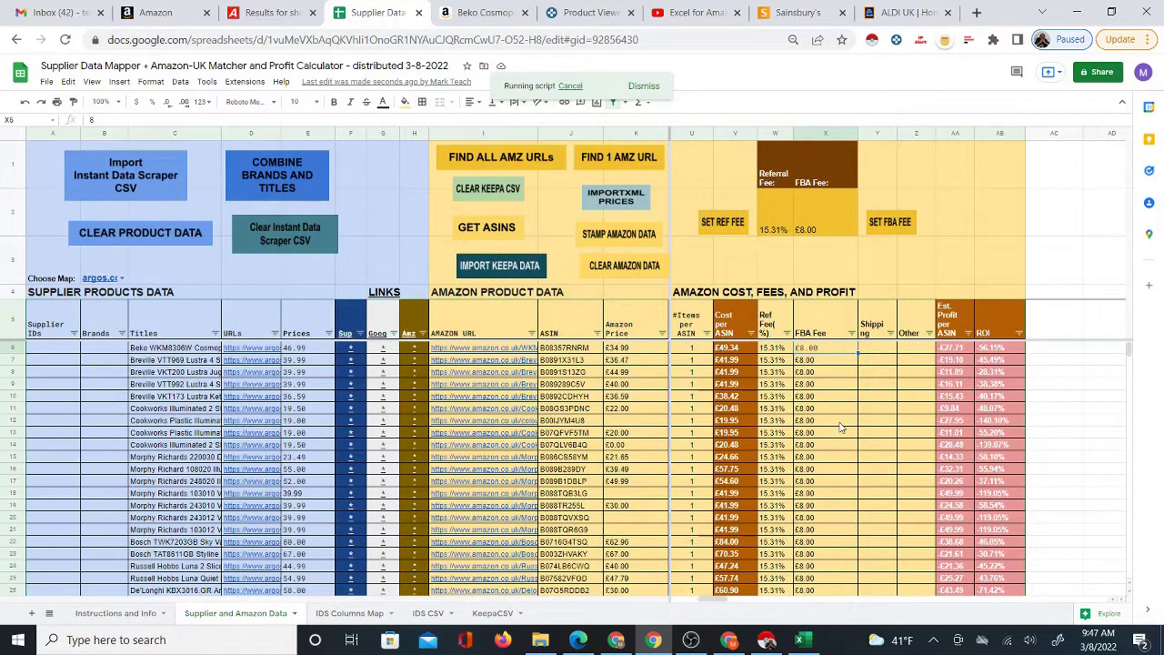
scroll(836, 445, down, 5)
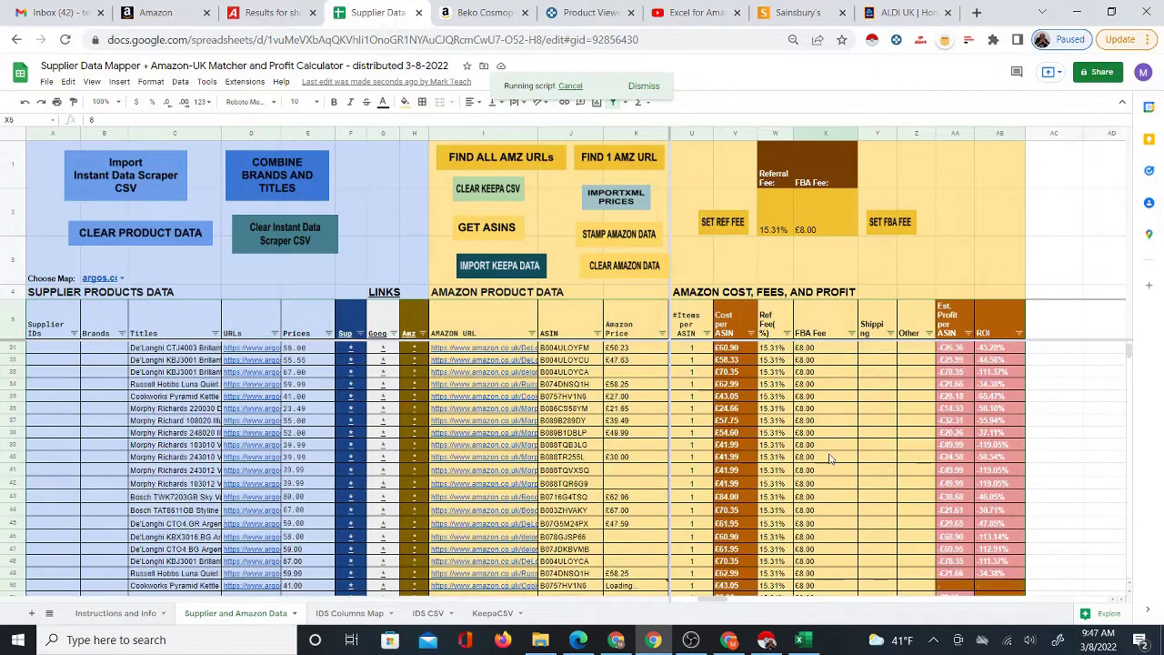
scroll(832, 477, up, 5)
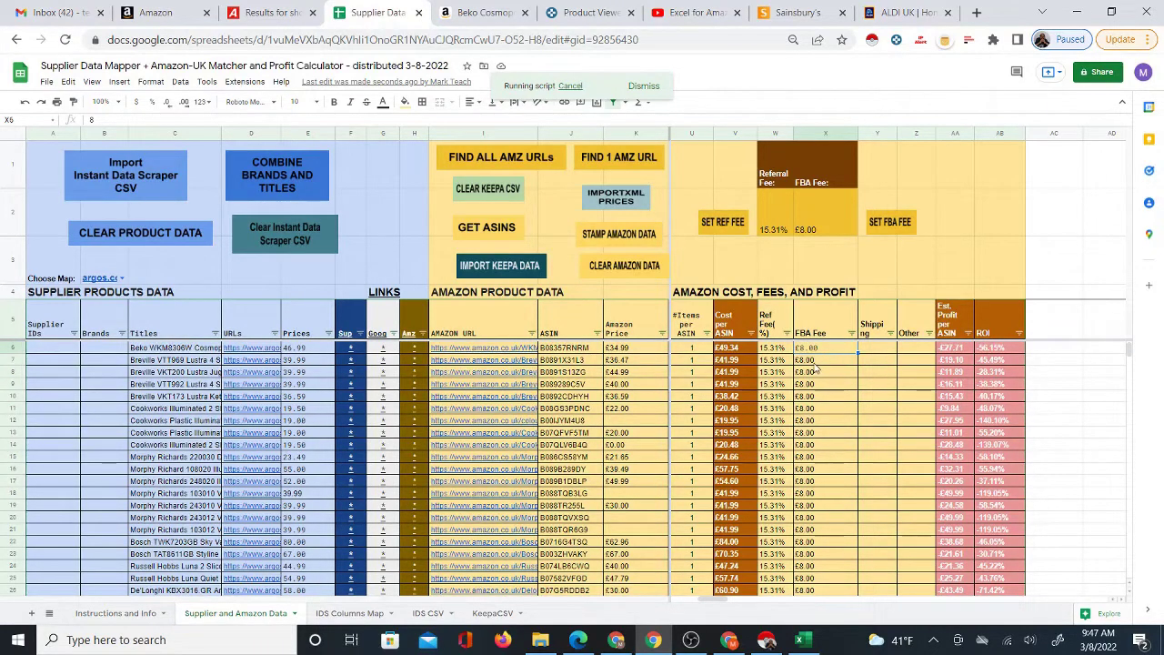
scroll(818, 512, down, 10)
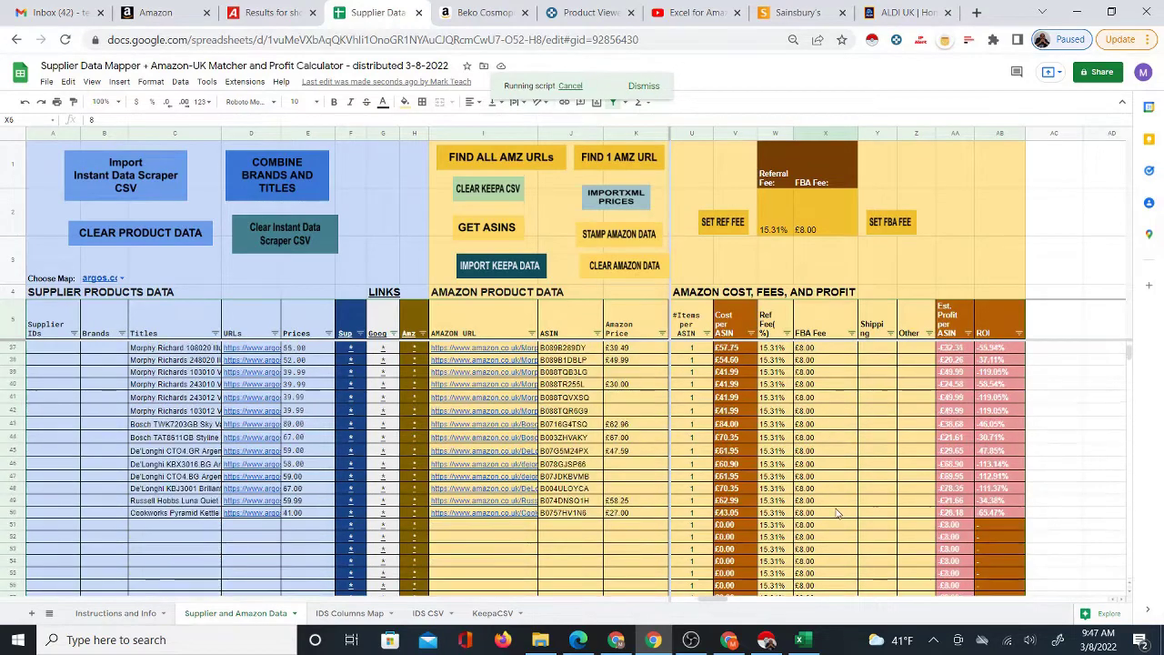
scroll(840, 515, up, 10)
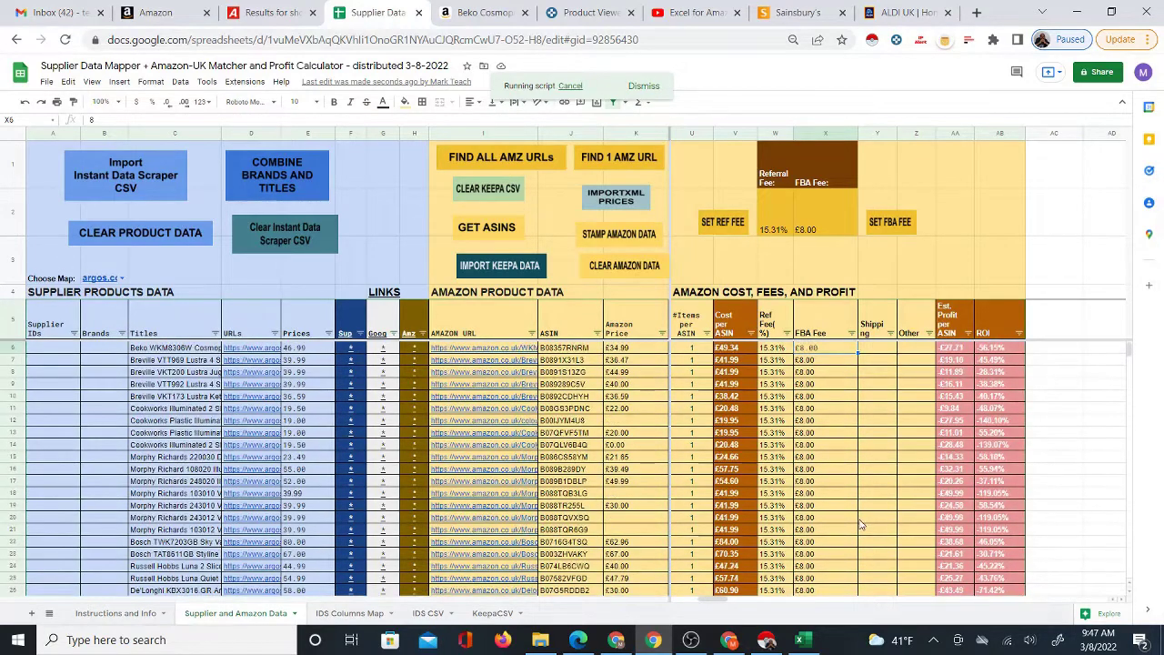
- Cancel the running script and clear the FBA Fee column from X6 to X103
click(571, 86)
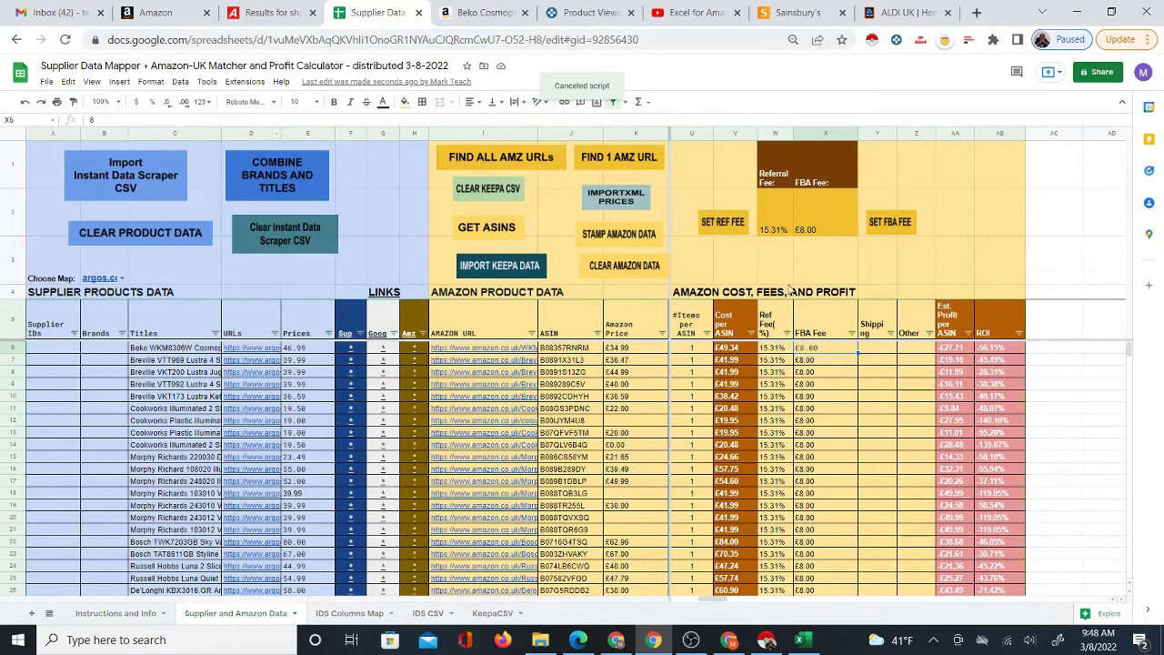
drag(825, 360, 842, 496)
scroll(842, 496, down, 5)
scroll(845, 492, up, 15)
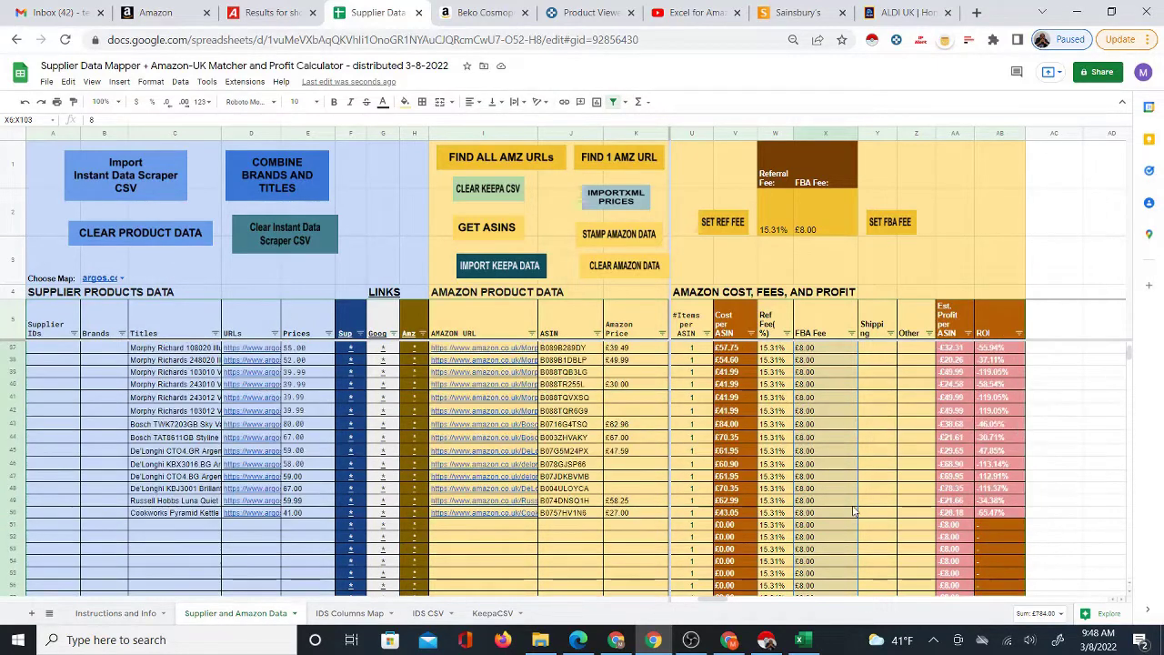
key(Delete)
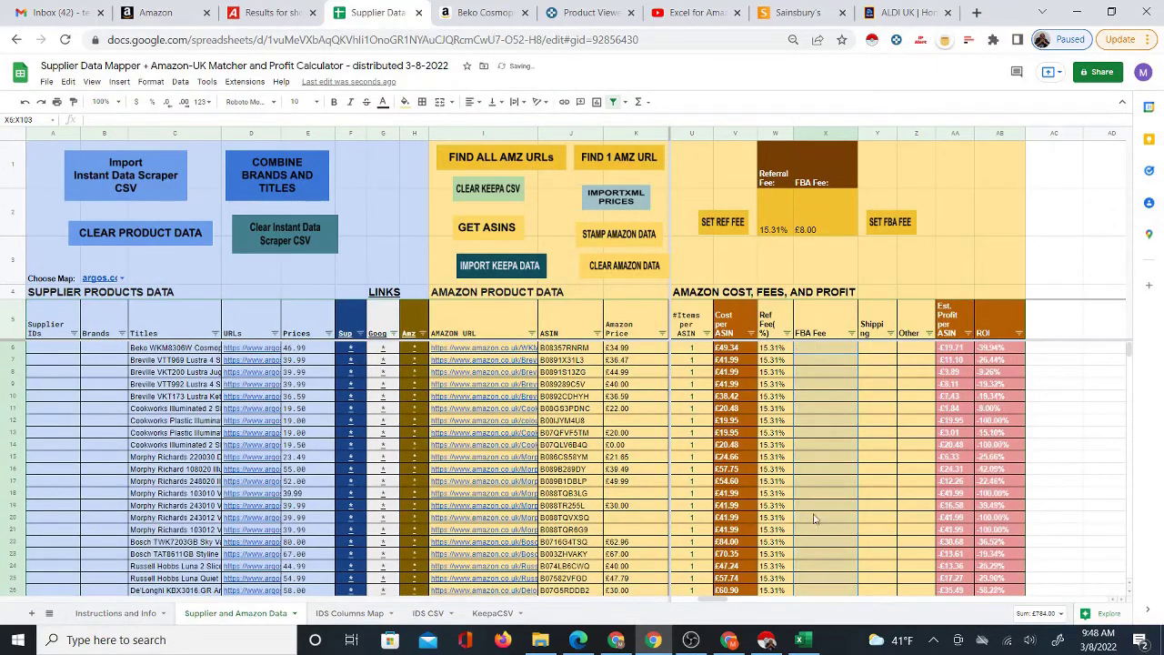
- Clear the imported prices from the Amazon Price column, cells K6 to K54
drag(649, 349, 625, 465)
key(Delete)
scroll(628, 459, up, 6)
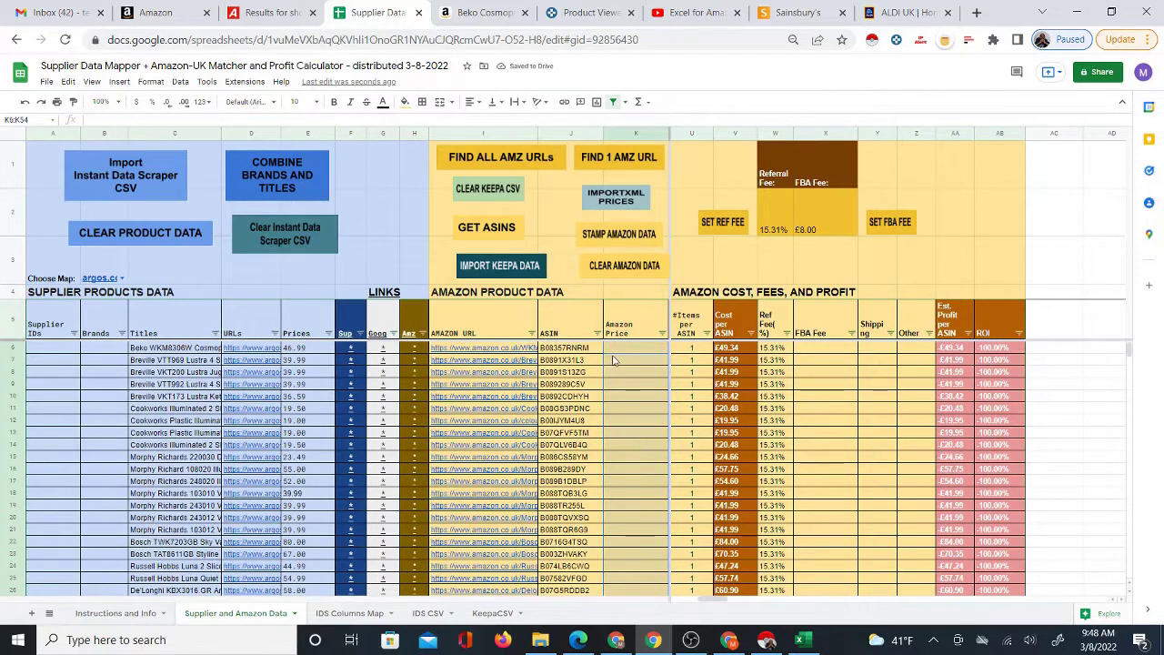
click(640, 351)
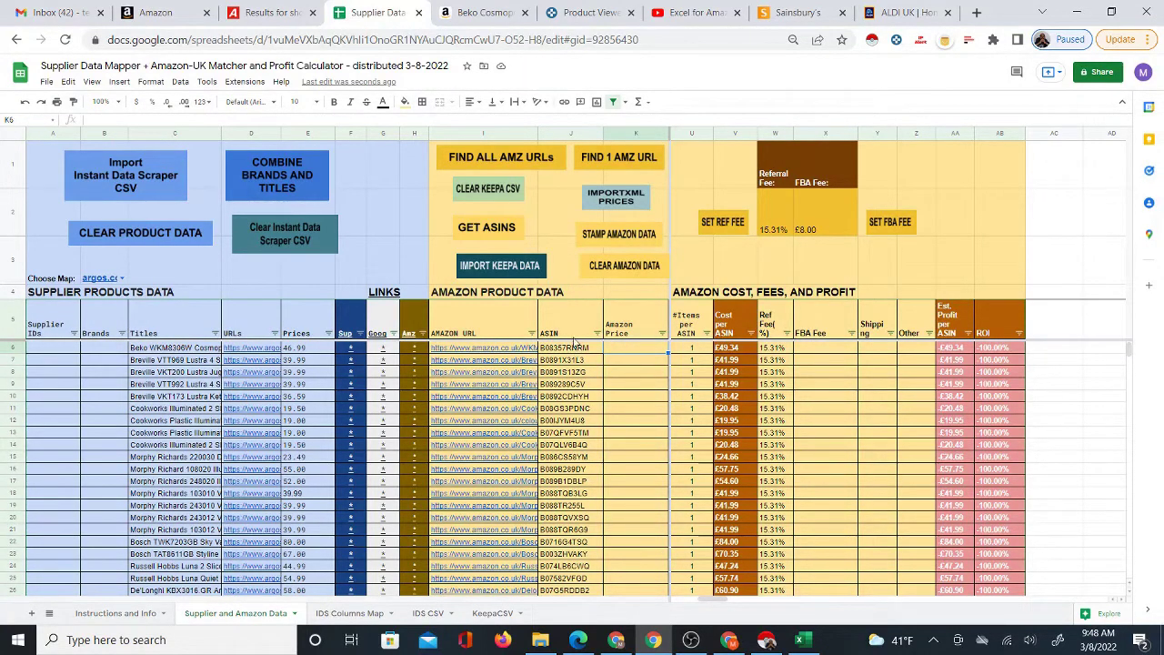
- Copy the ASINs of all matched products from J6 to J50
drag(574, 344, 582, 535)
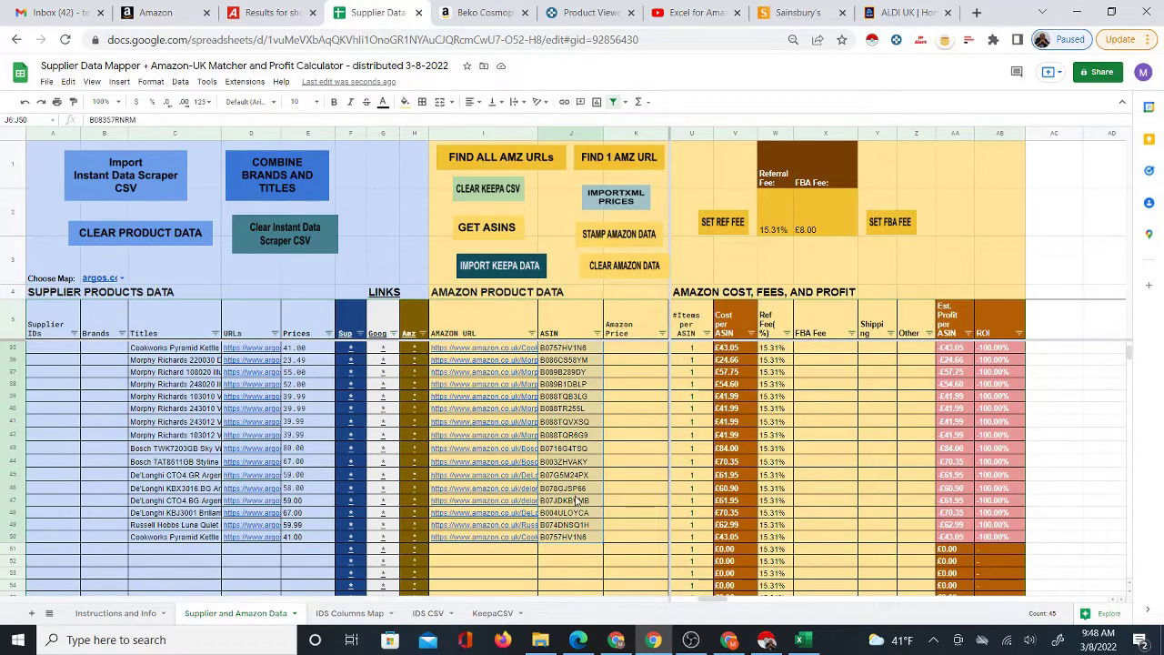
right_click(575, 501)
click(636, 207)
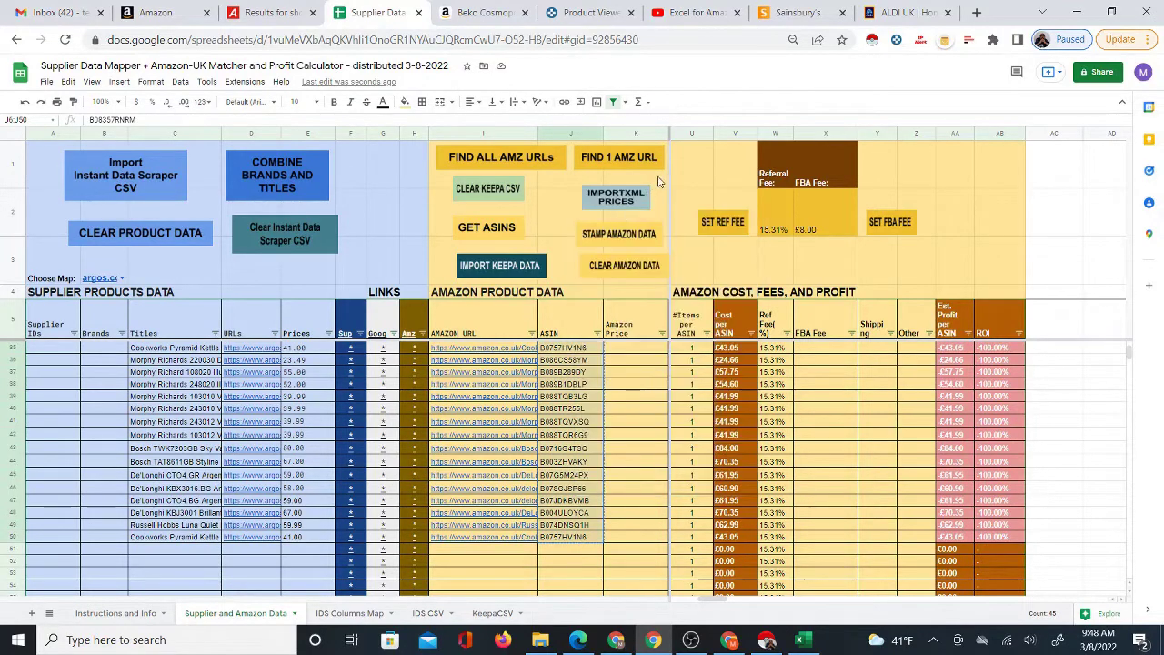
- Switch to Keepa, reload its home page, and open an empty Product Viewer load form for Amazon.co.uk
click(587, 7)
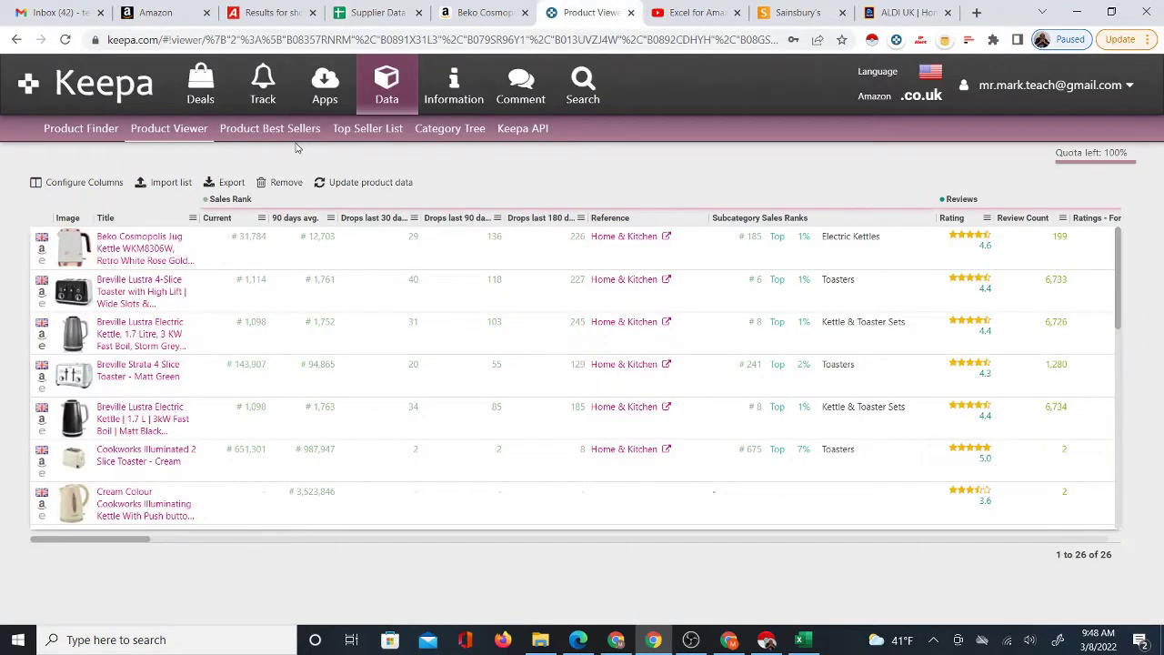
click(64, 39)
click(66, 41)
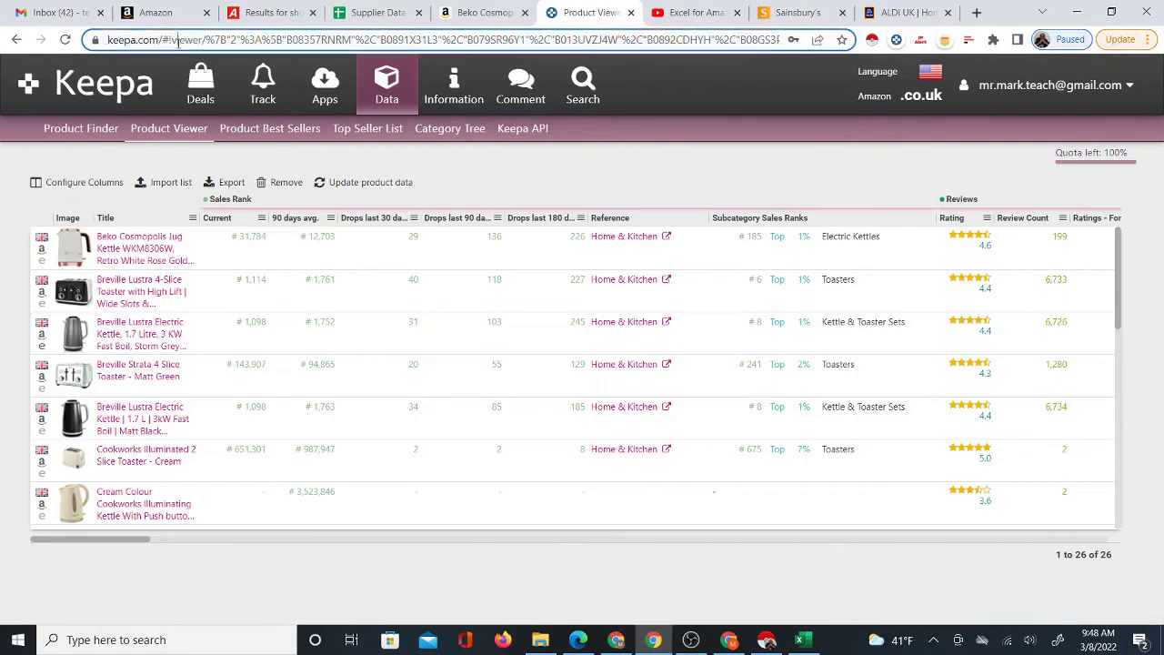
click(179, 40)
text(k)
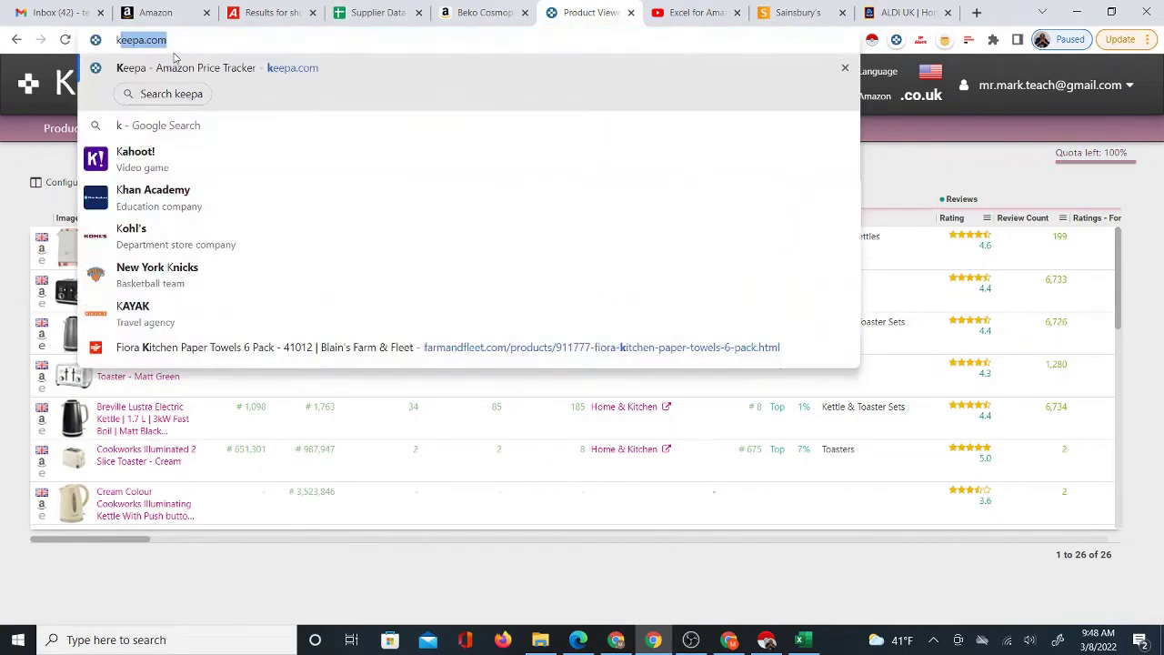
key(Return)
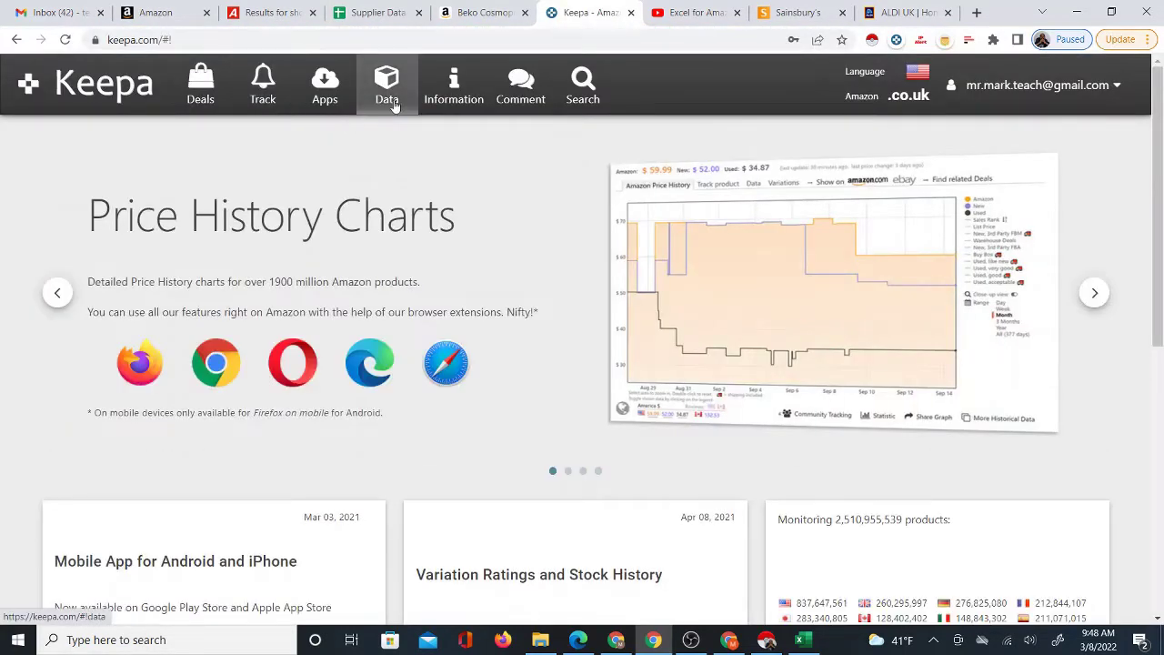
click(386, 87)
click(169, 134)
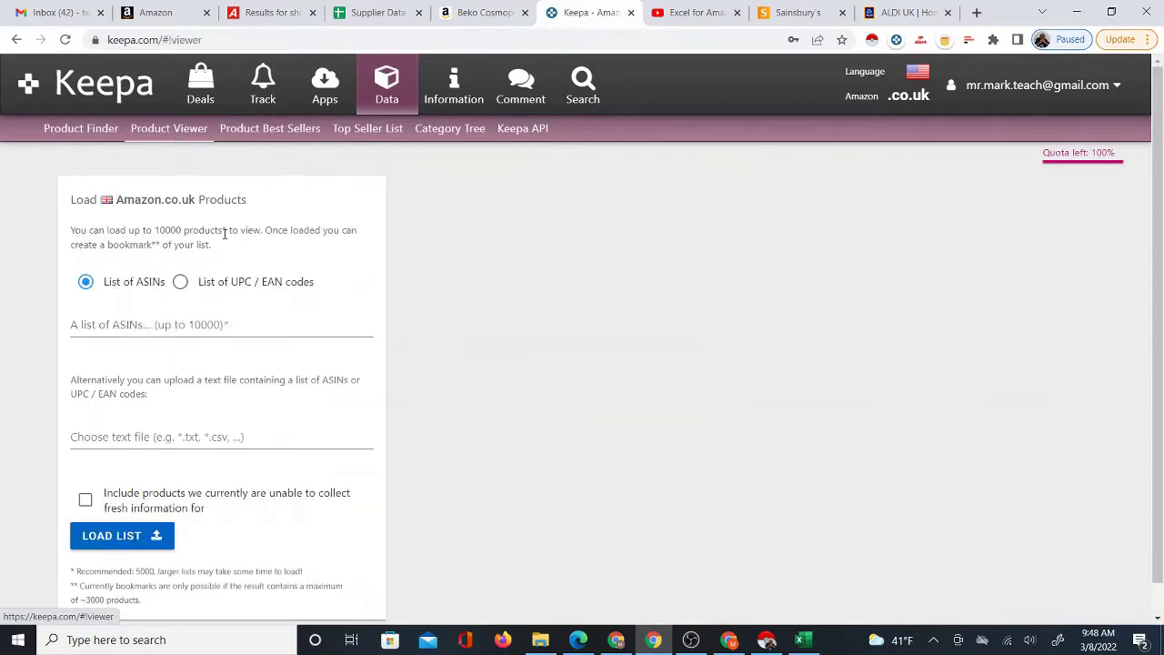
- Paste the copied ASINs into the Product Viewer's list of ASINs
right_click(81, 325)
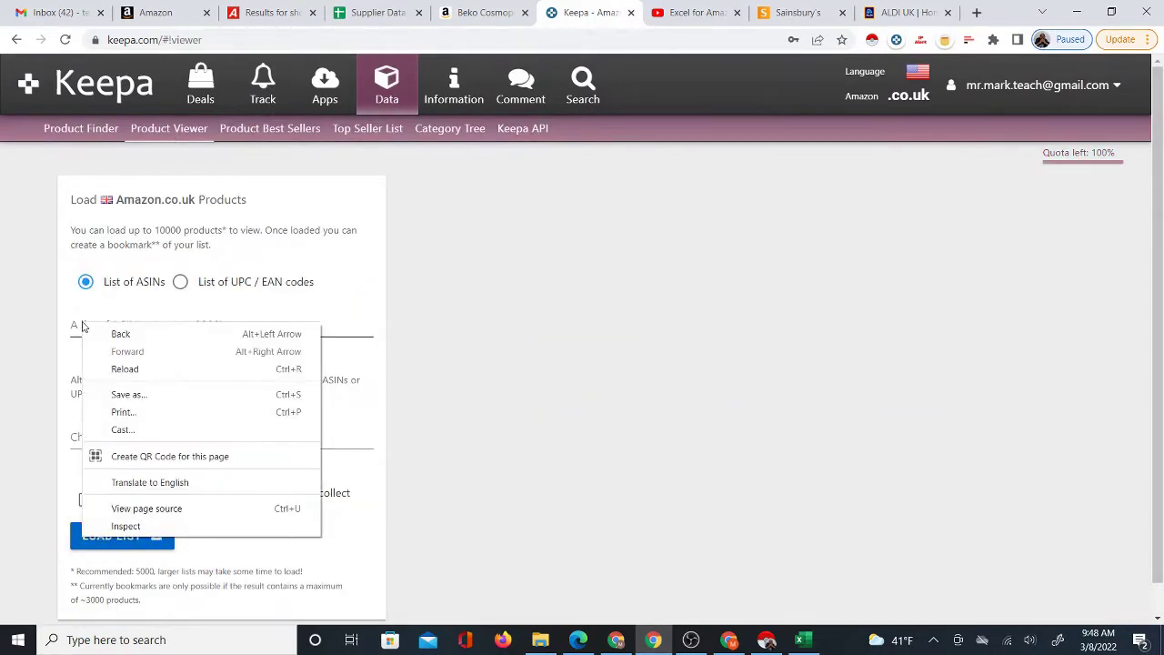
click(72, 327)
right_click(76, 332)
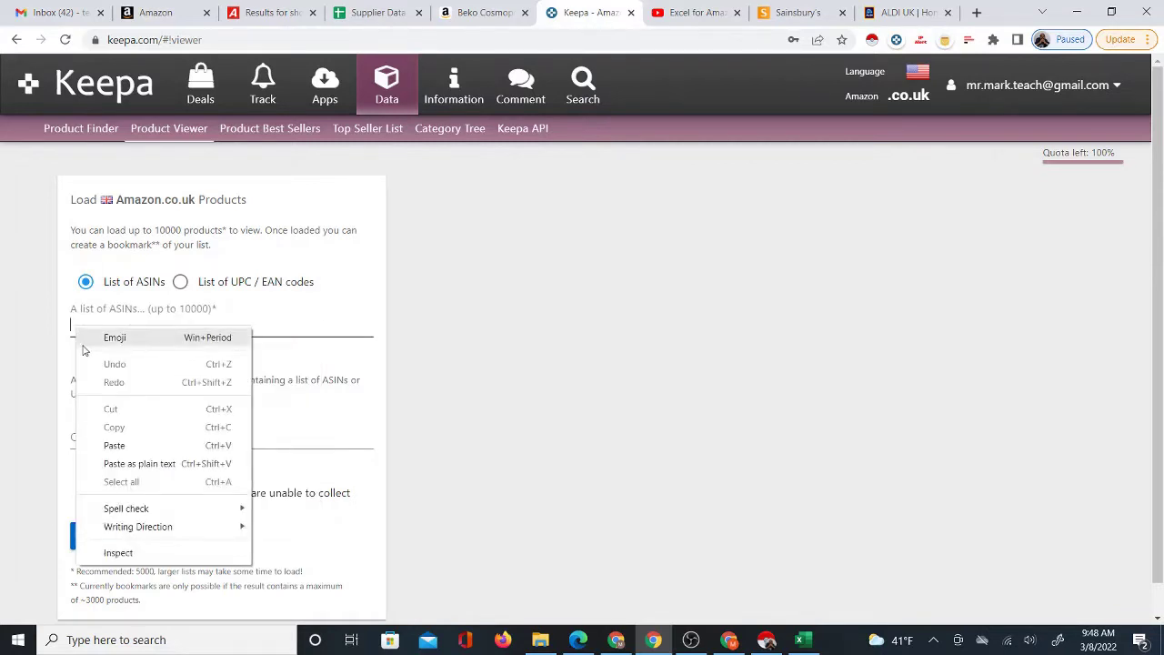
click(114, 448)
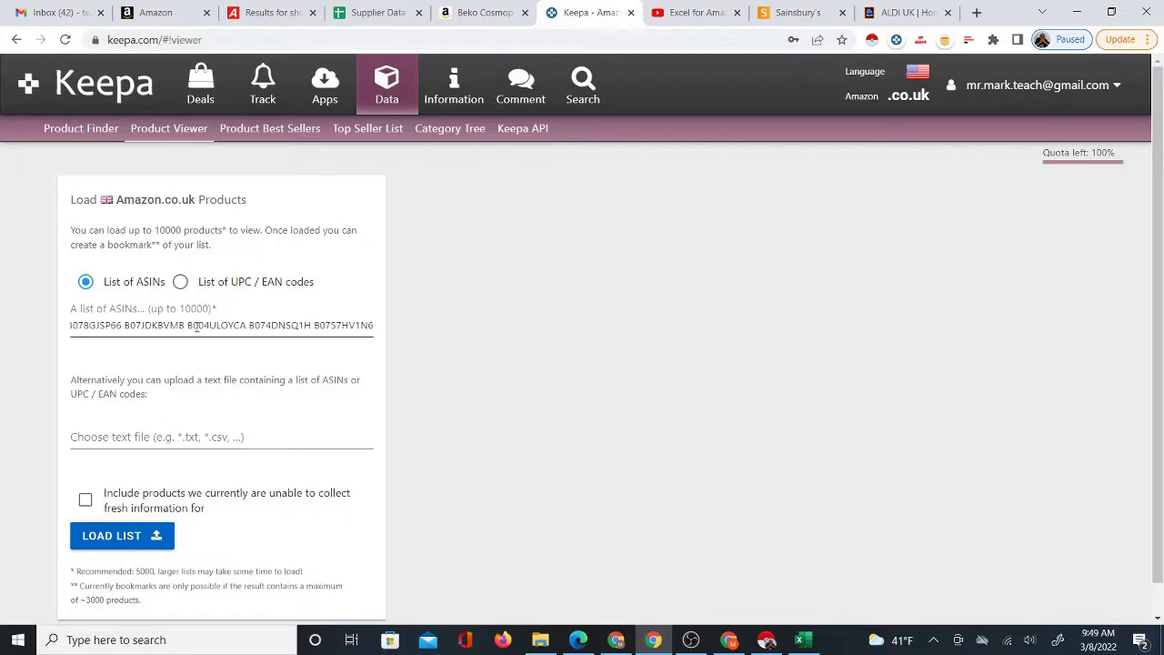
- Check the start of the pasted ASIN list and load it, including products without fresh information
drag(197, 325, 21, 316)
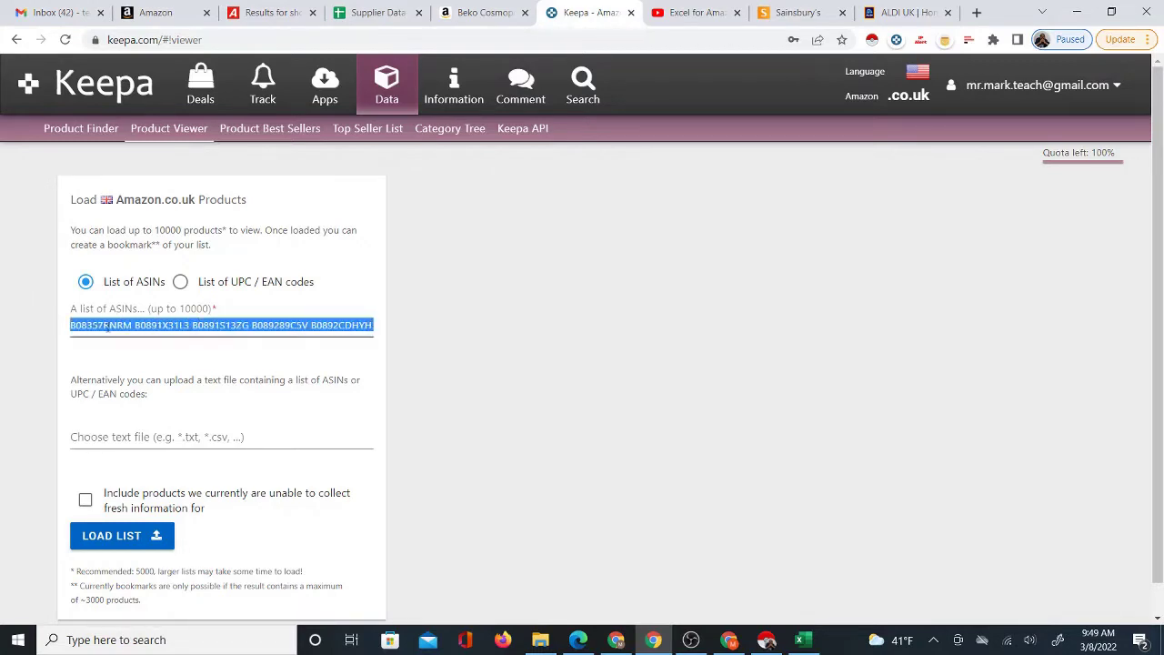
click(118, 325)
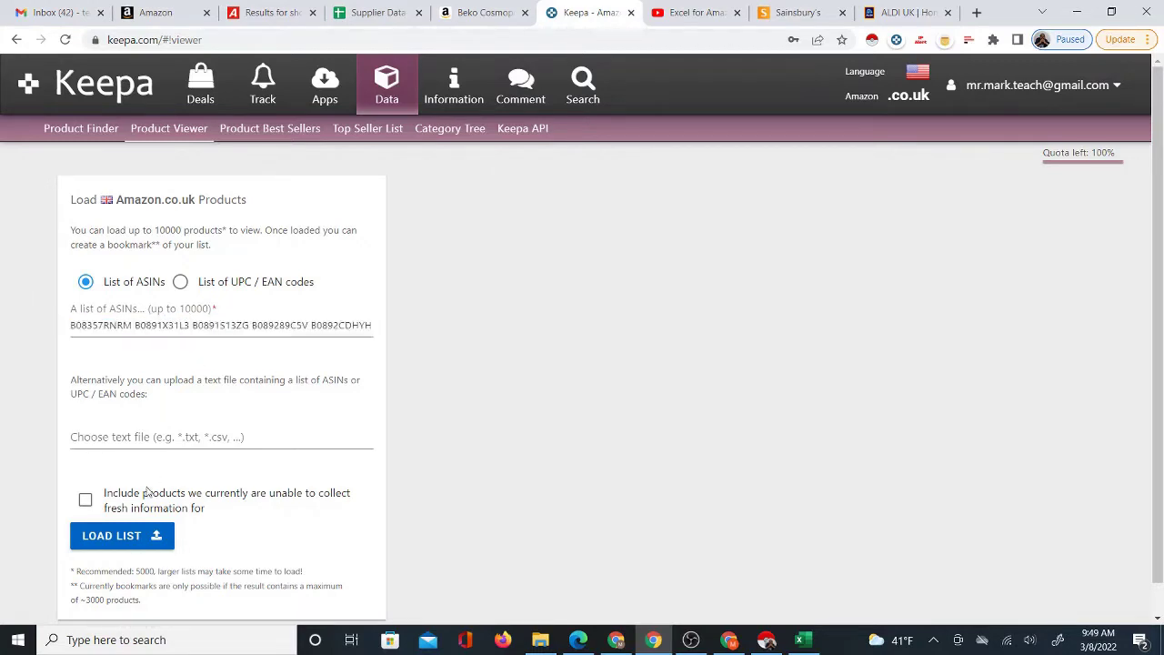
click(86, 501)
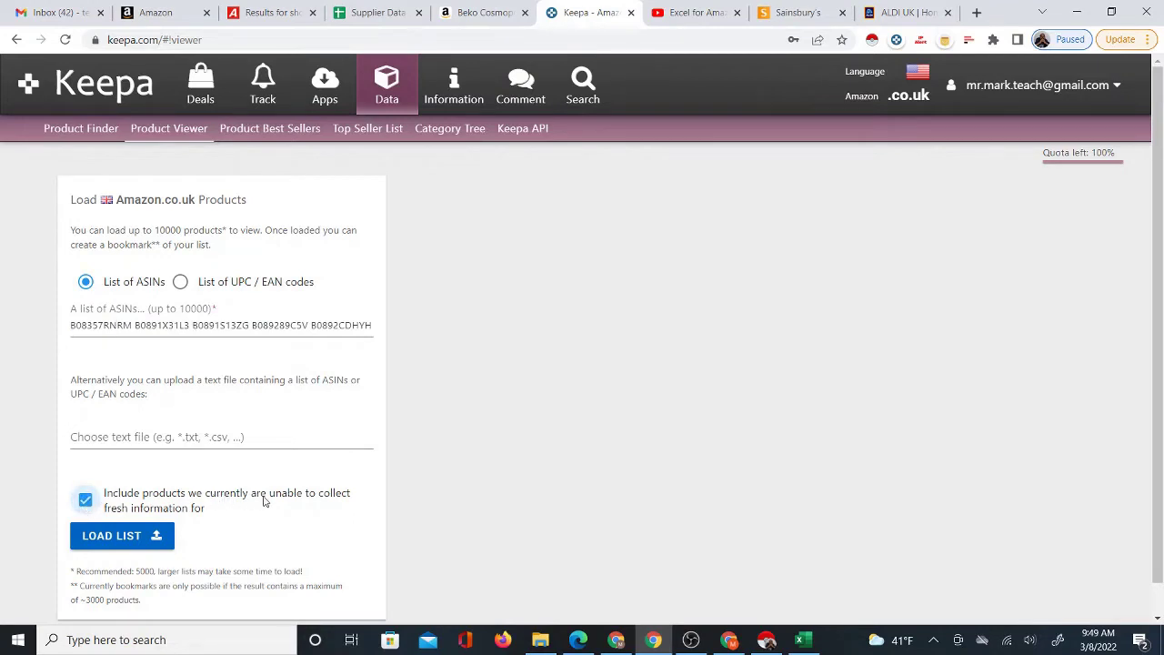
click(107, 544)
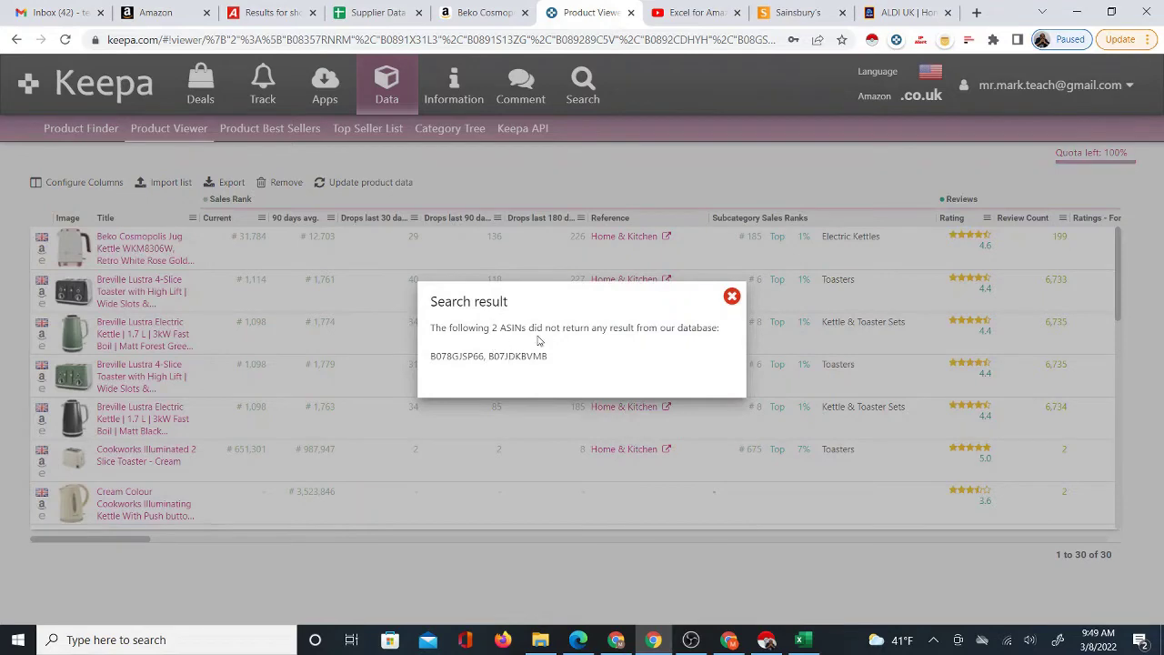
- Dismiss the search result notice, look over the loaded products and export all active columns as a CSV file
click(732, 297)
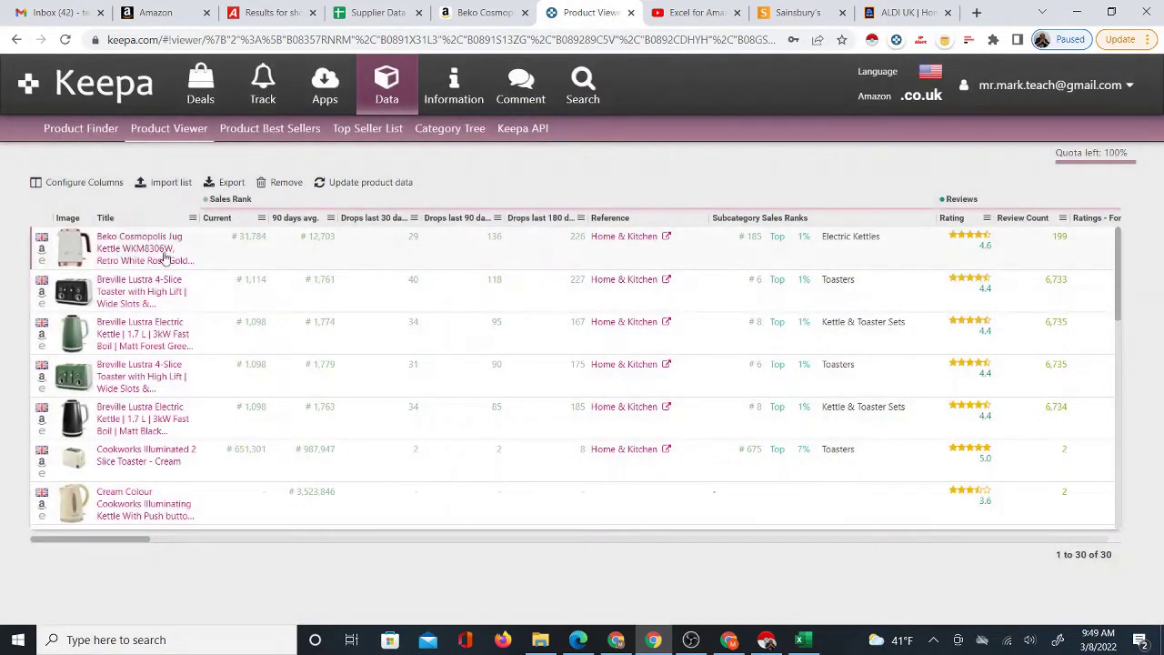
click(919, 84)
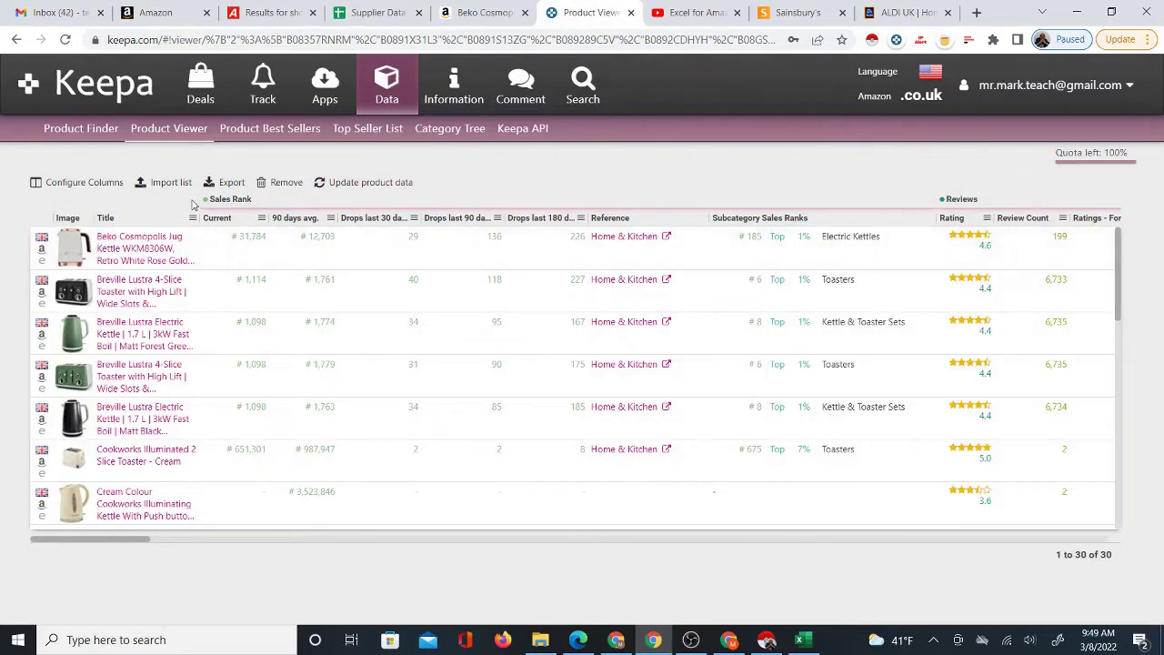
scroll(109, 427, down, 2)
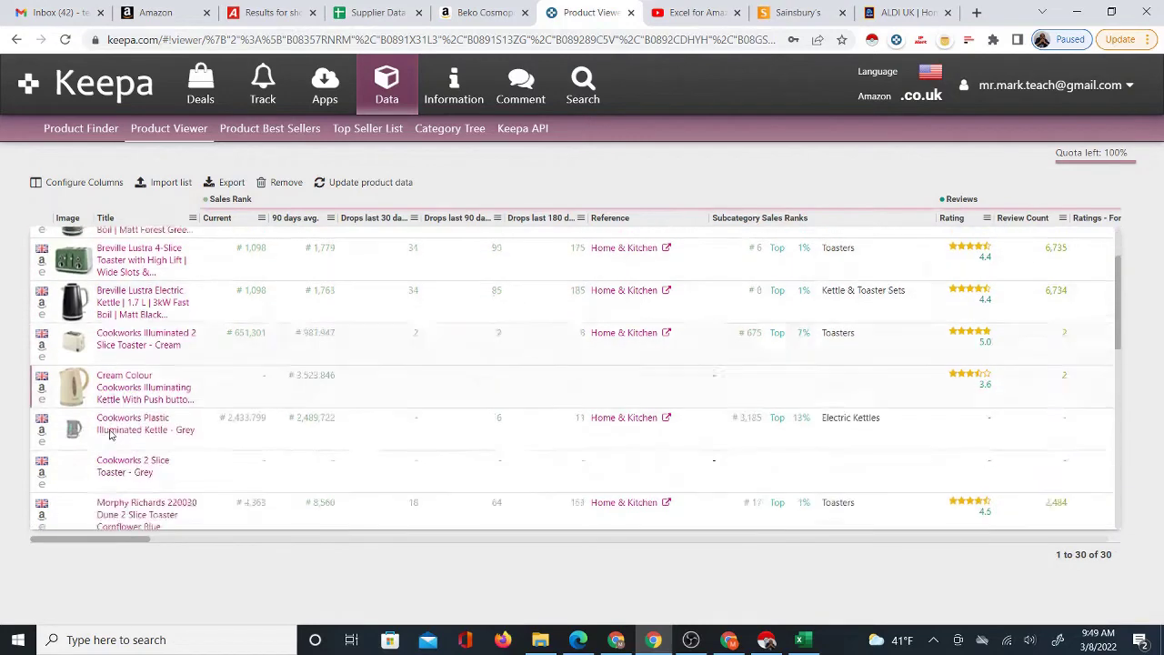
scroll(116, 437, up, 2)
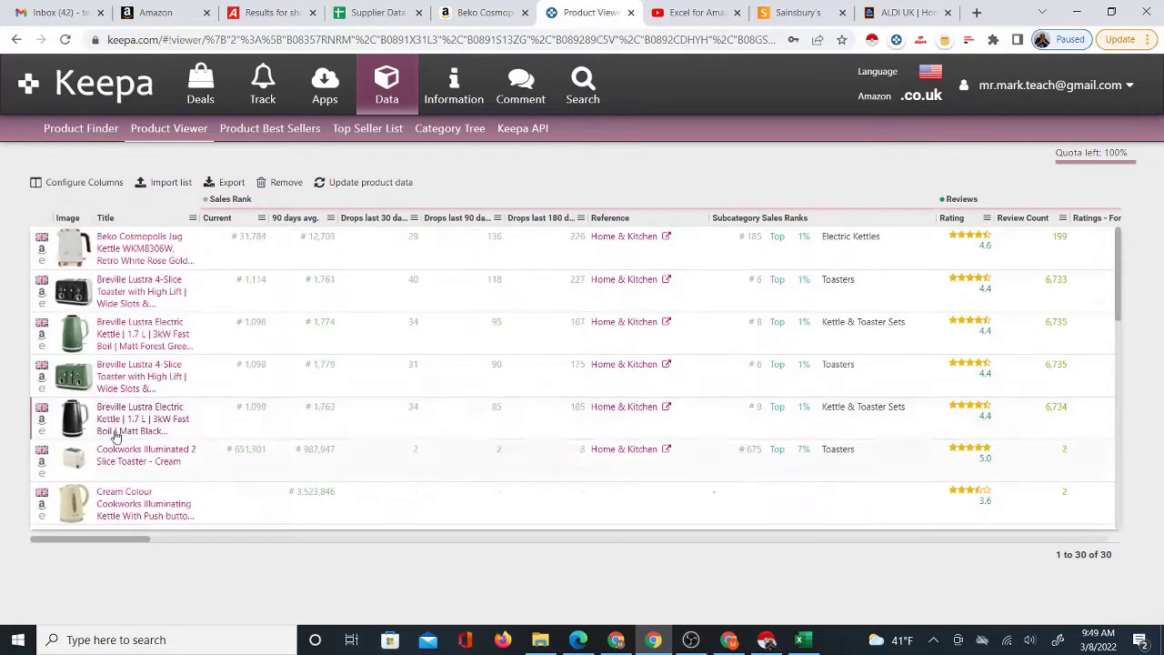
click(220, 184)
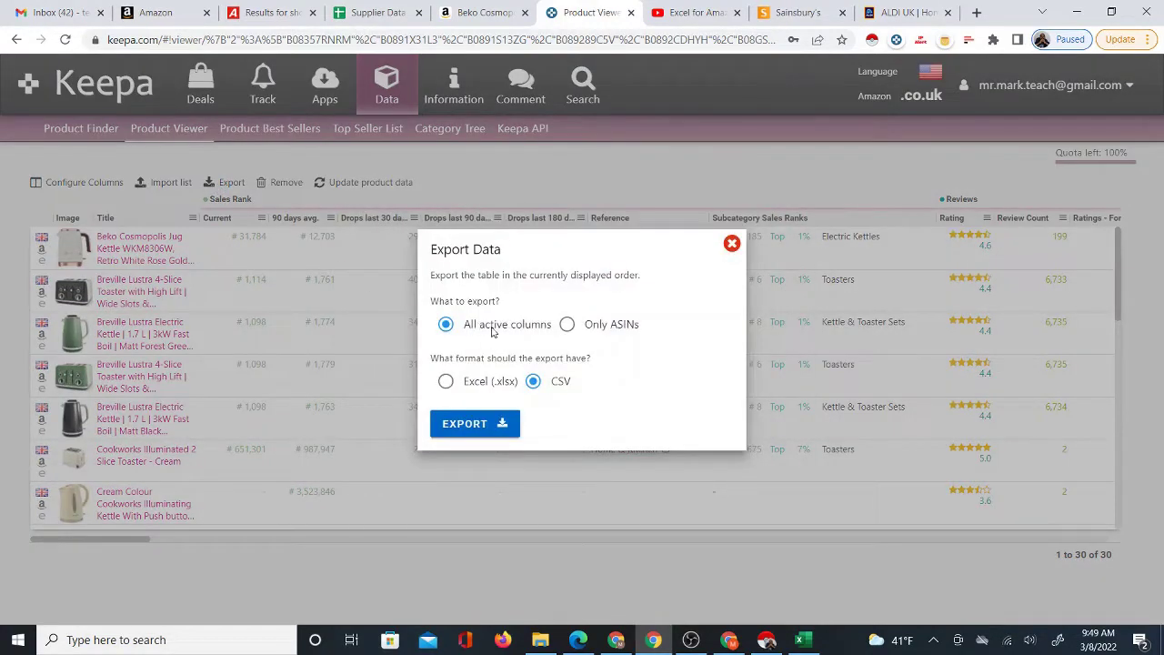
click(480, 424)
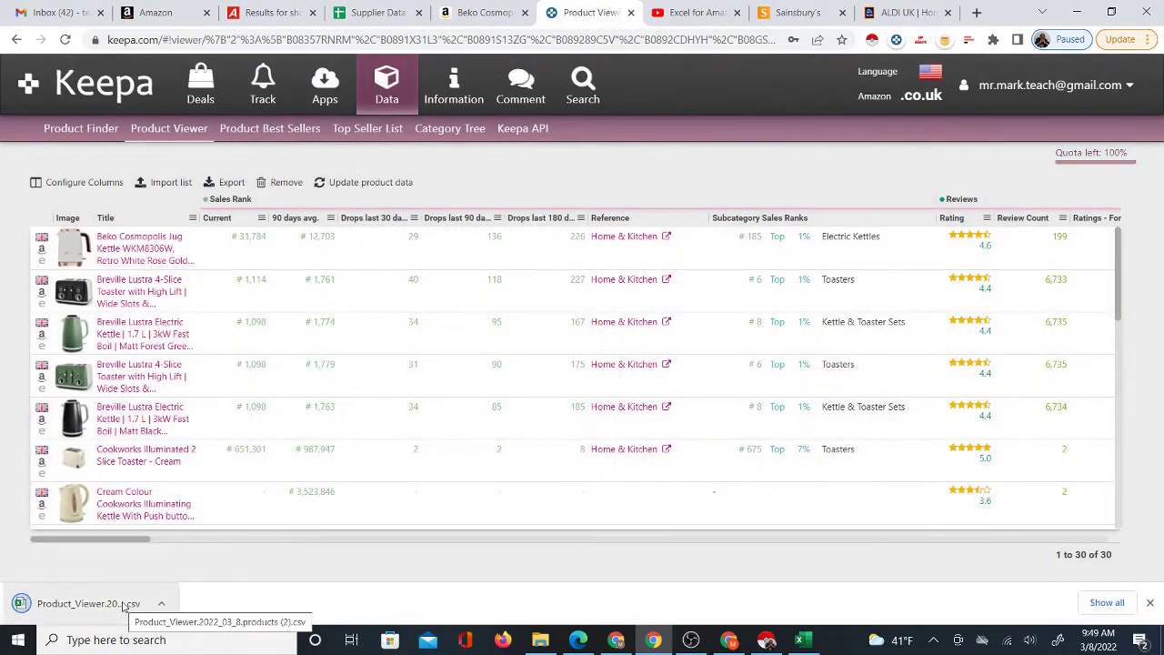
- Switch to the supplier spreadsheet's KeepaCSV sheet and upload Product_Viewer.2022_03_8.products (2) from Downloads for import
click(376, 15)
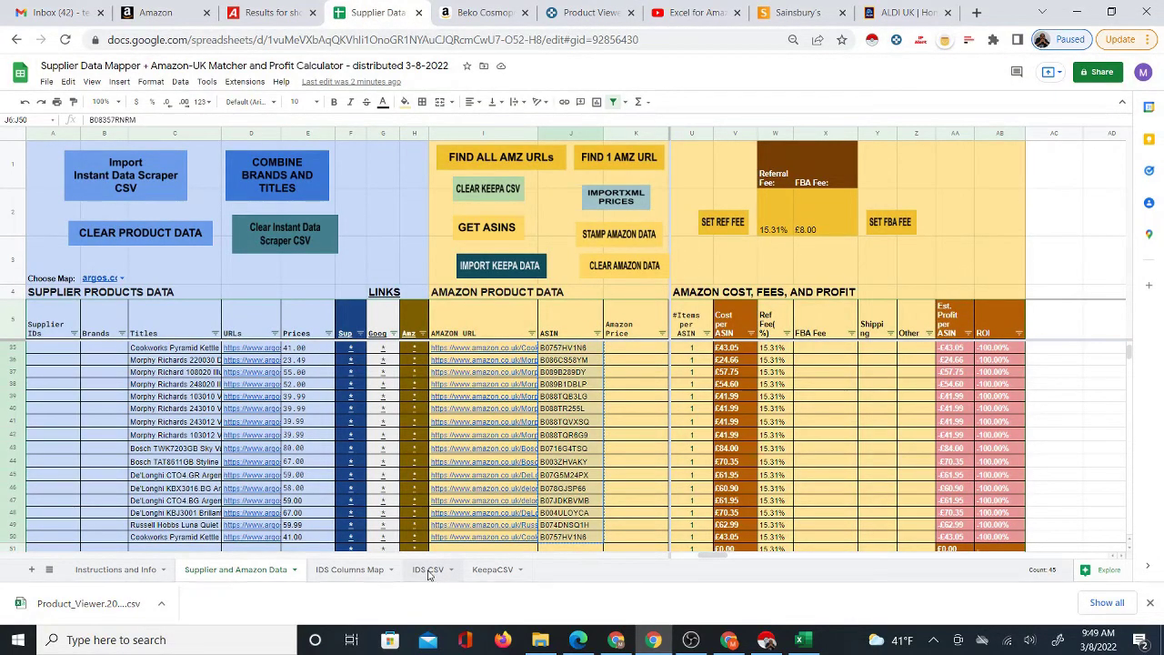
click(487, 574)
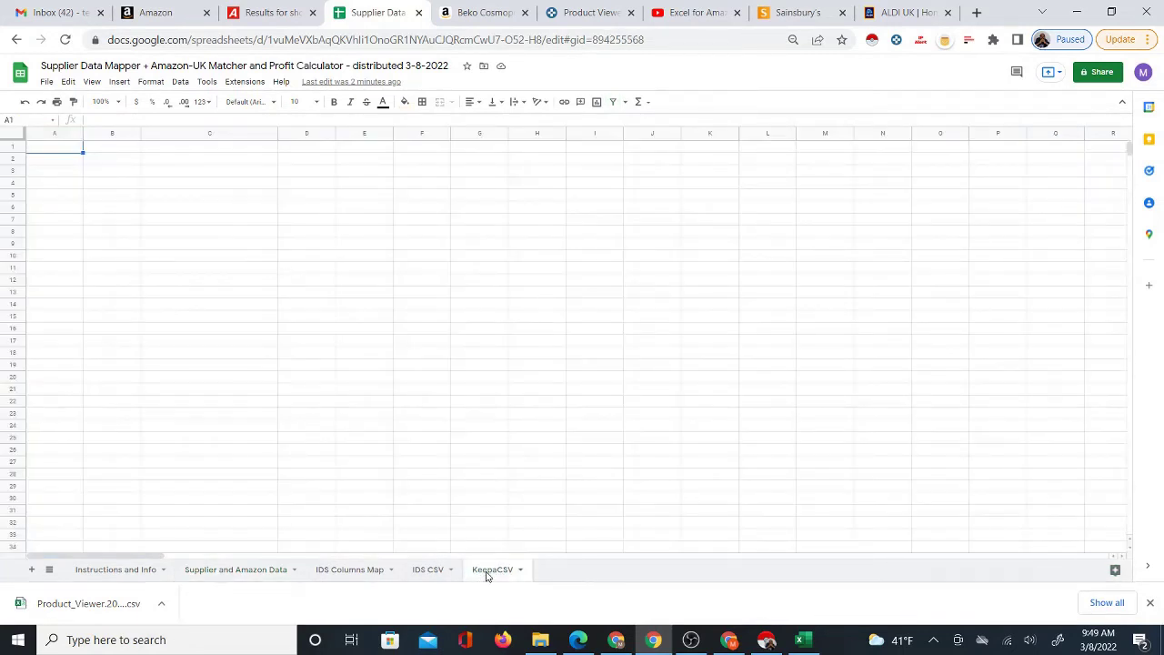
click(46, 85)
click(67, 138)
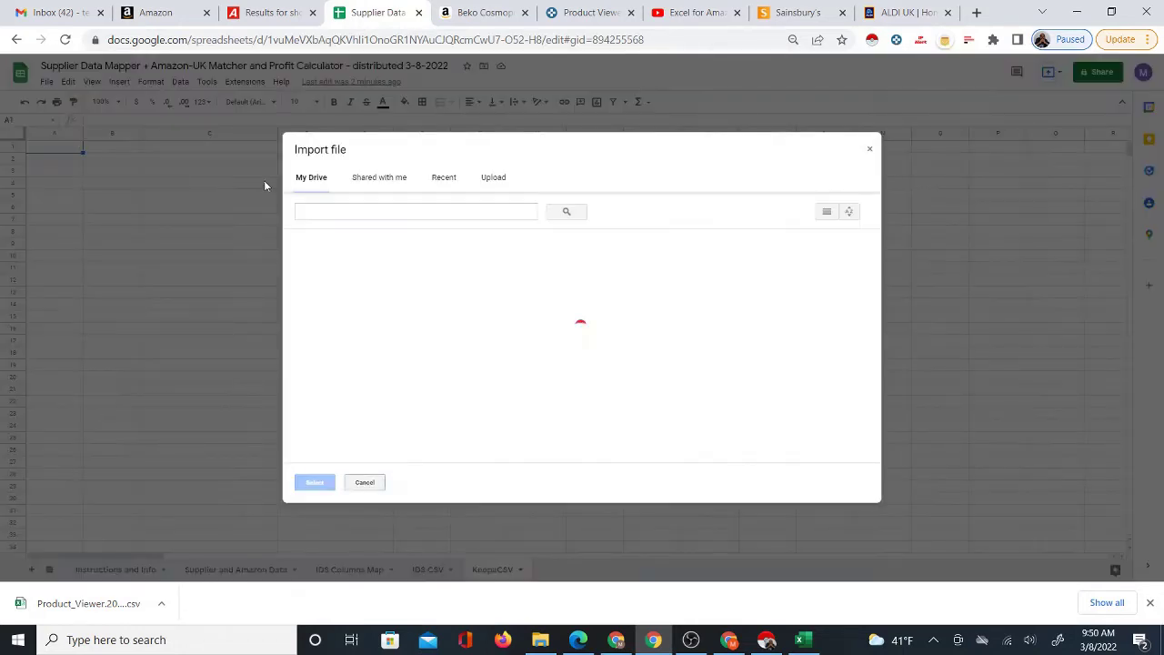
click(489, 177)
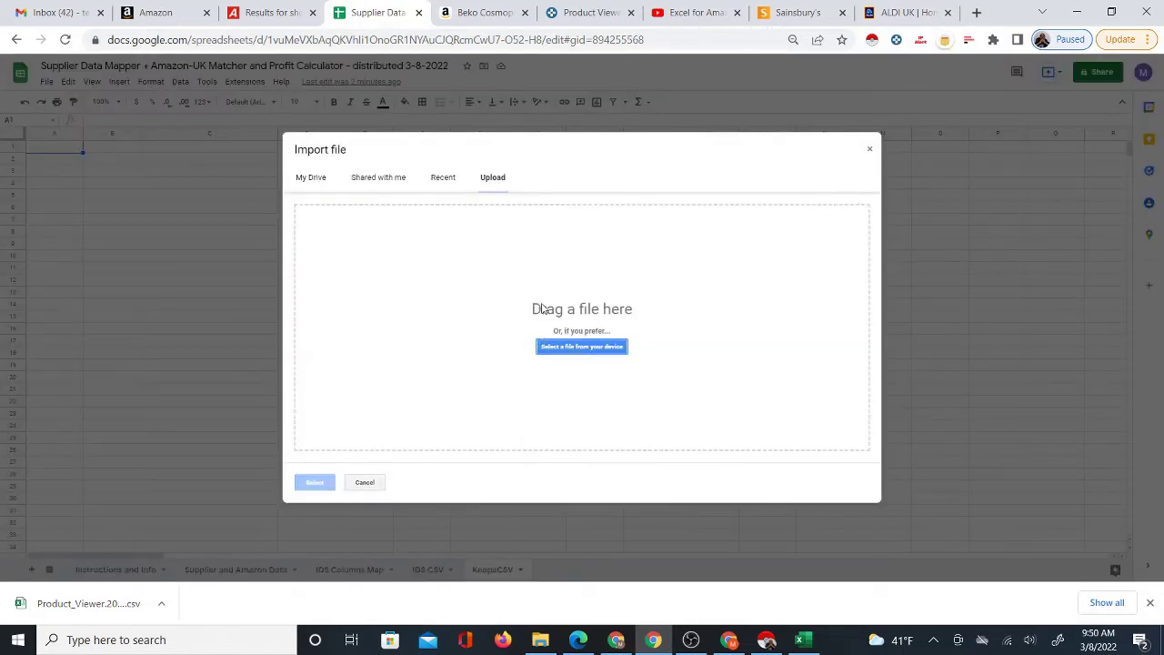
click(554, 350)
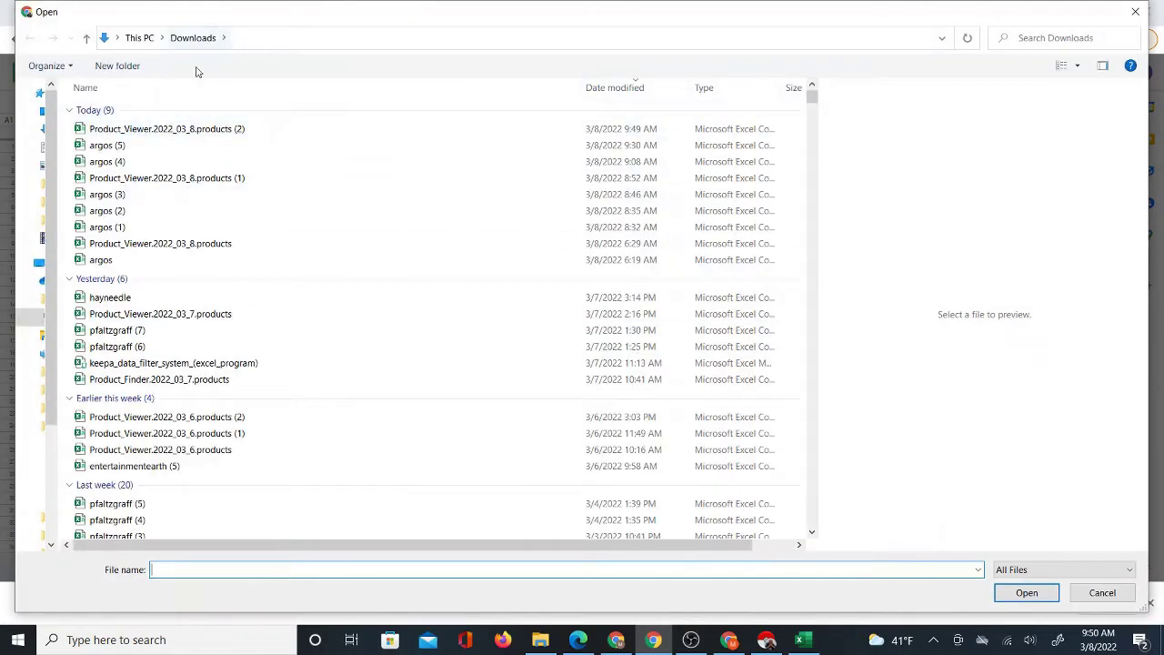
click(211, 128)
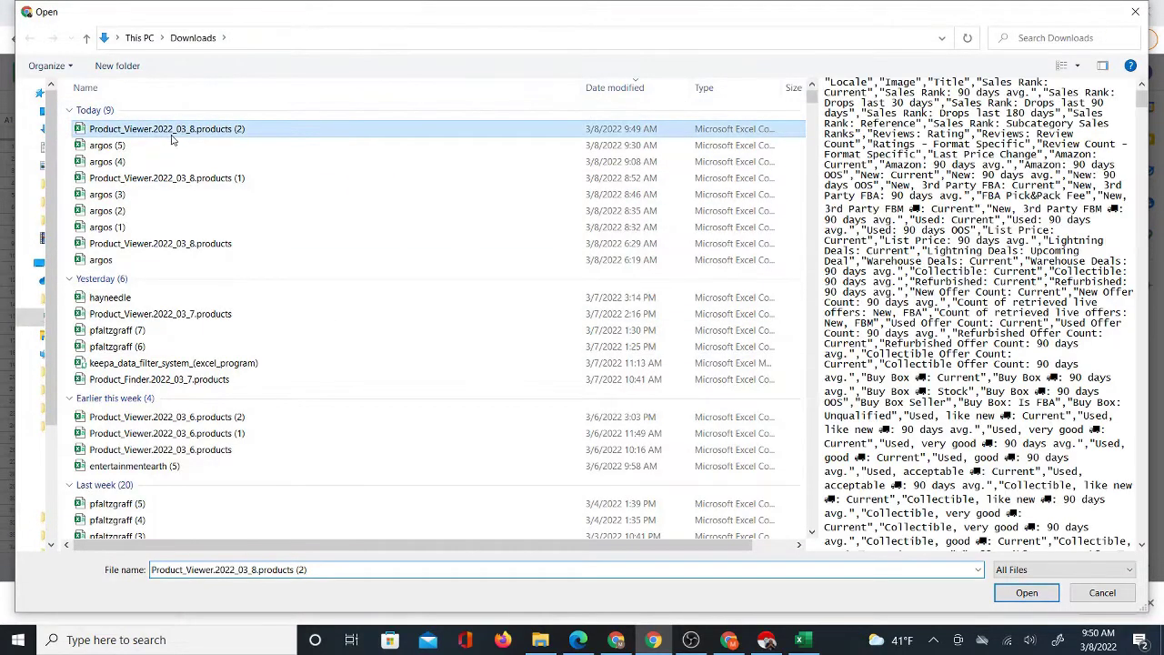
click(1026, 593)
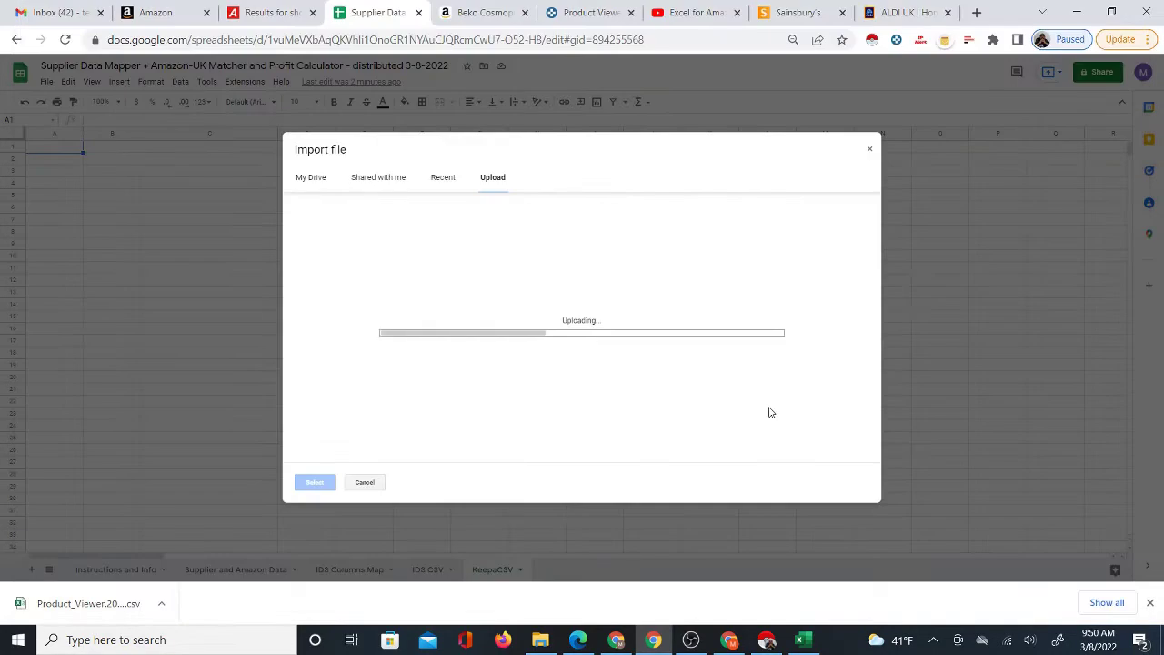
- Import the uploaded Keepa CSV, replacing the current sheet
click(528, 324)
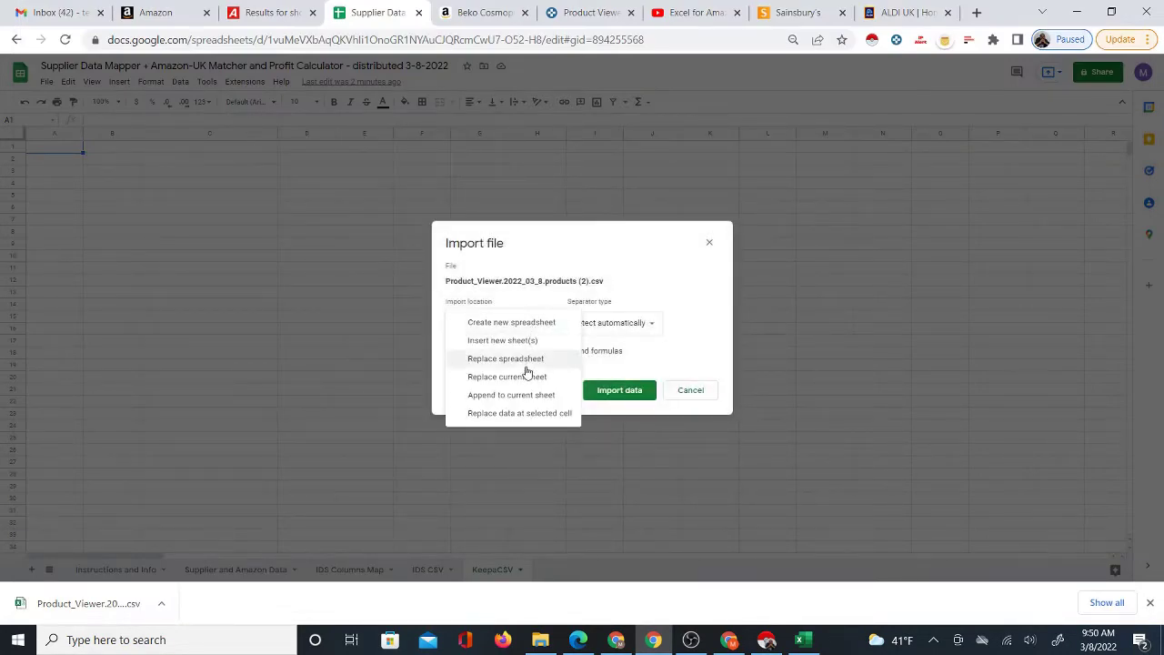
click(526, 375)
click(611, 393)
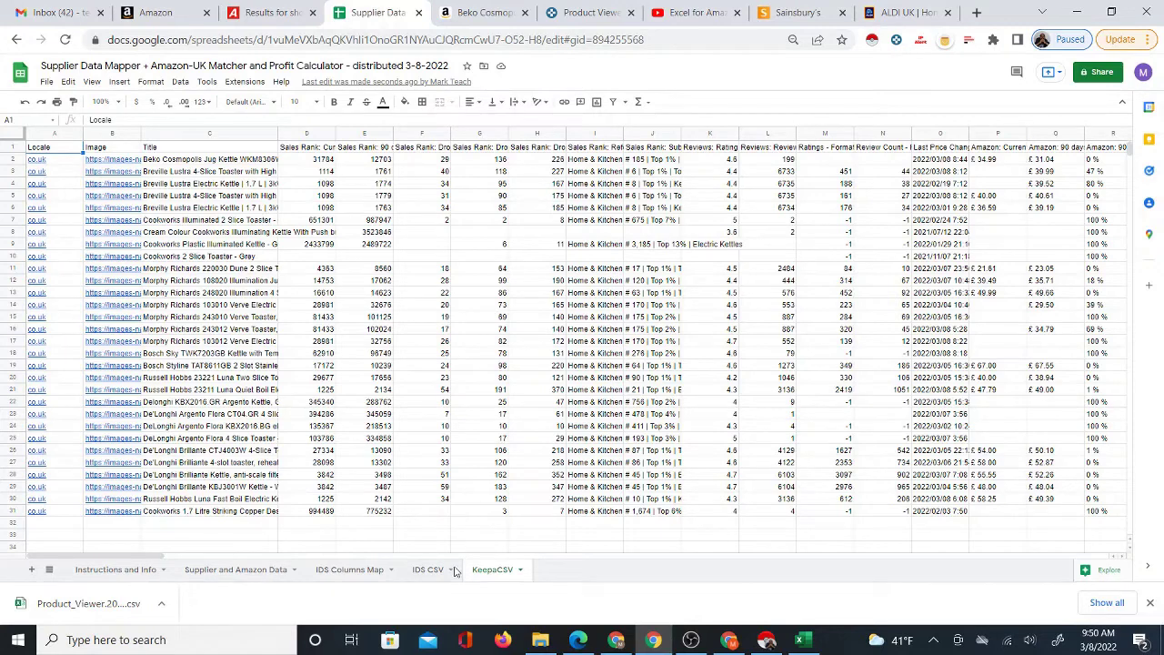
- On the Supplier and Amazon Data sheet, move SET TAX% beneath the Tax% cell and run the Keepa data import
click(236, 569)
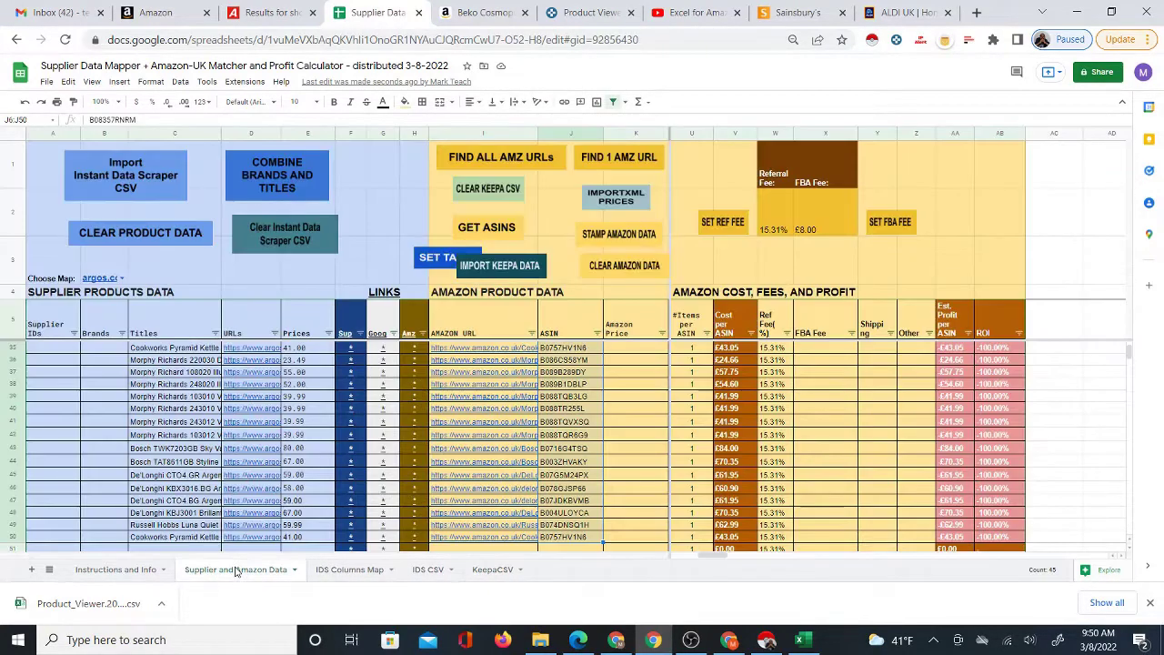
scroll(617, 362, up, 10)
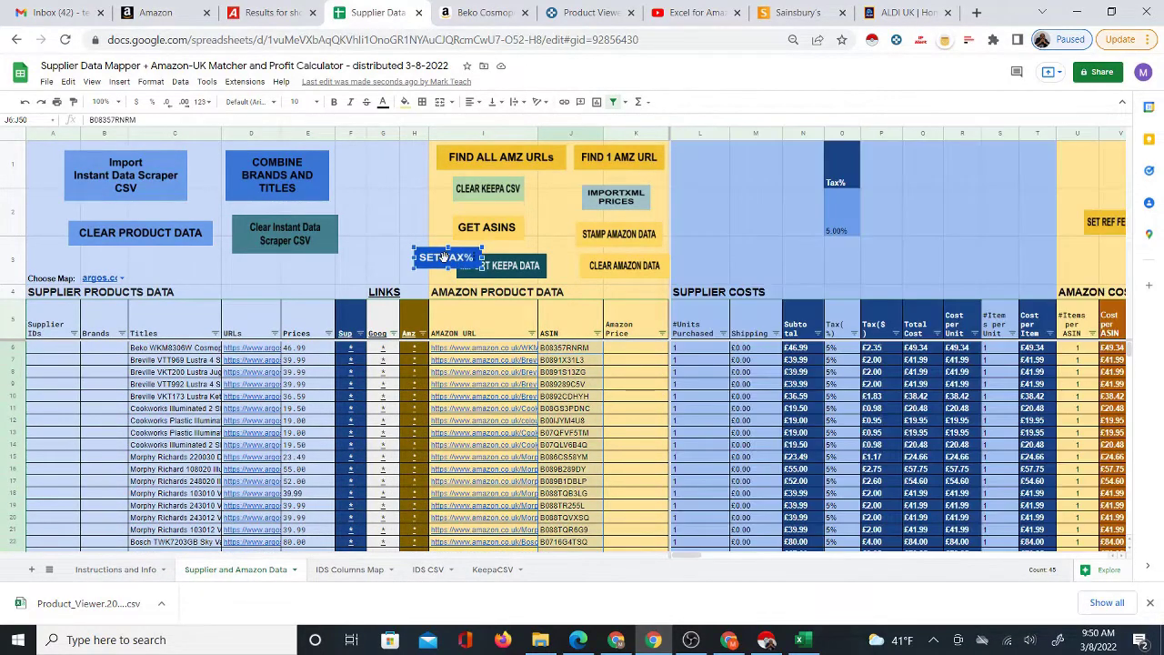
drag(452, 259, 851, 253)
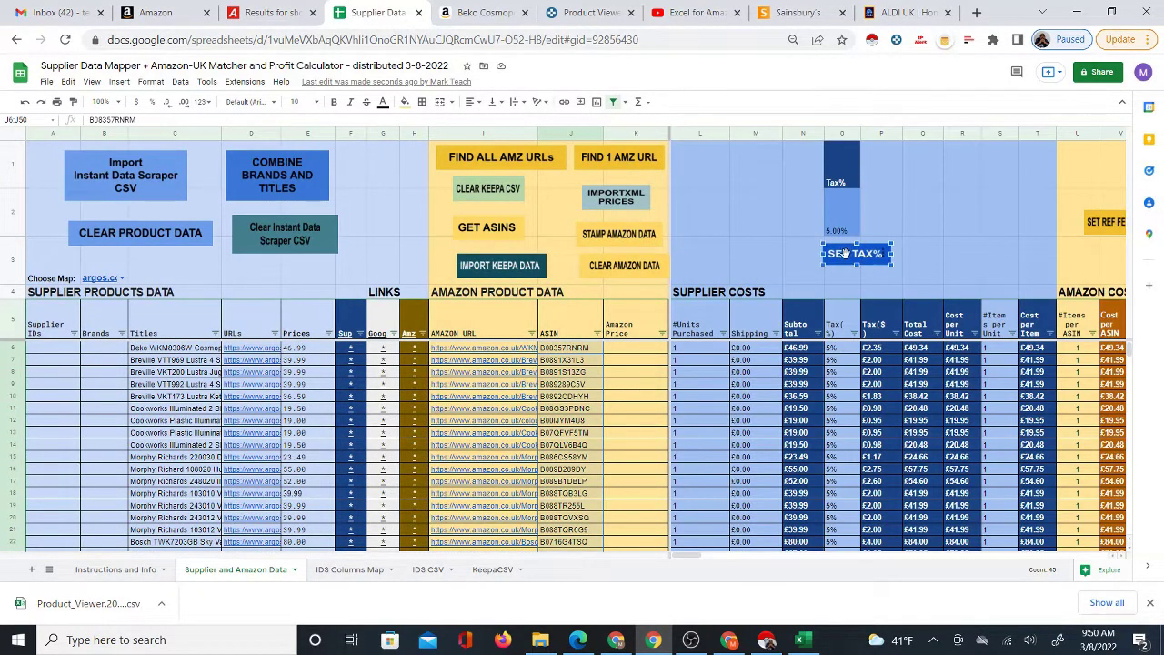
click(718, 223)
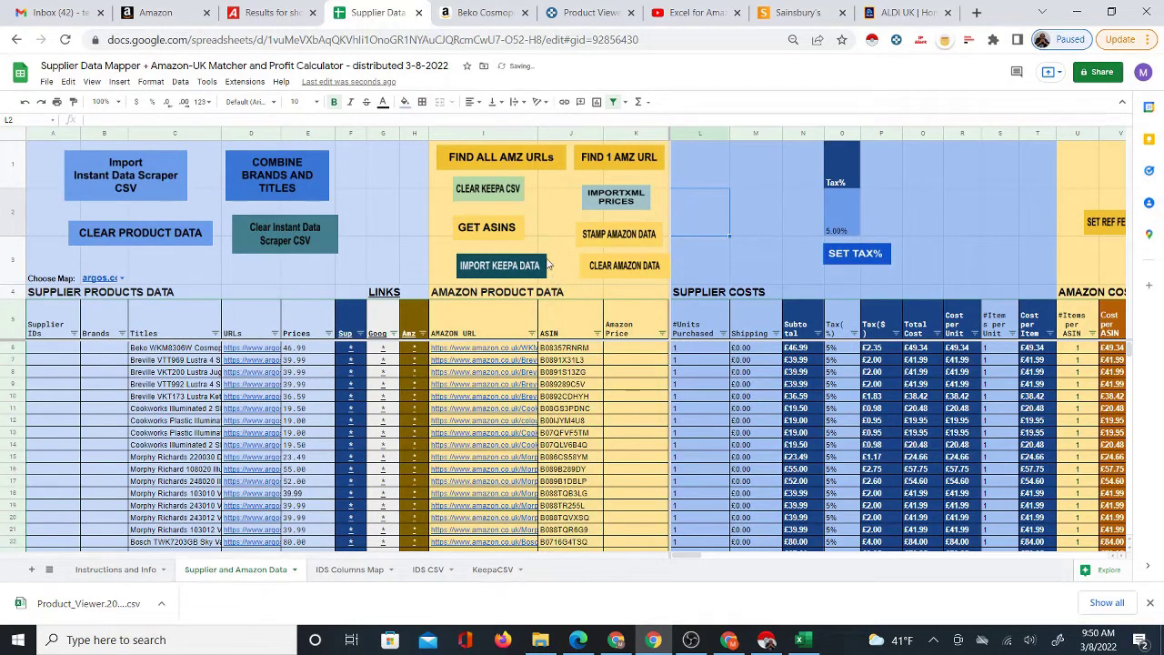
click(489, 269)
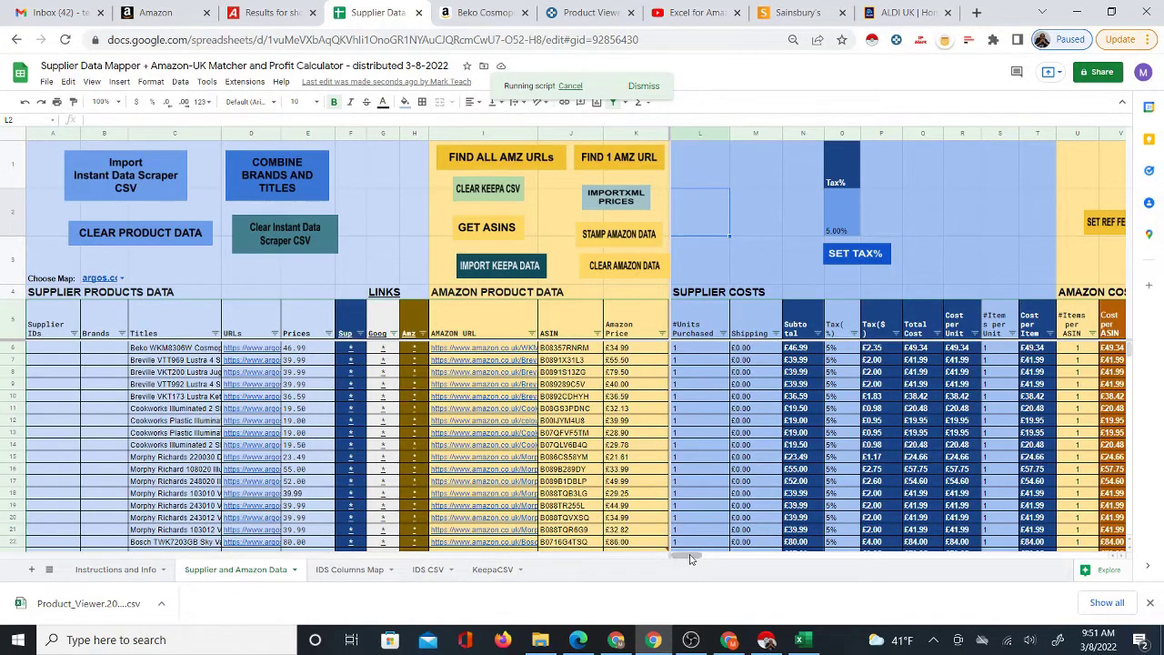
- Examine the imported Amazon prices, FBA fees, estimated profits and ROI from the first product row to row 50
drag(689, 559, 718, 558)
scroll(755, 471, down, 4)
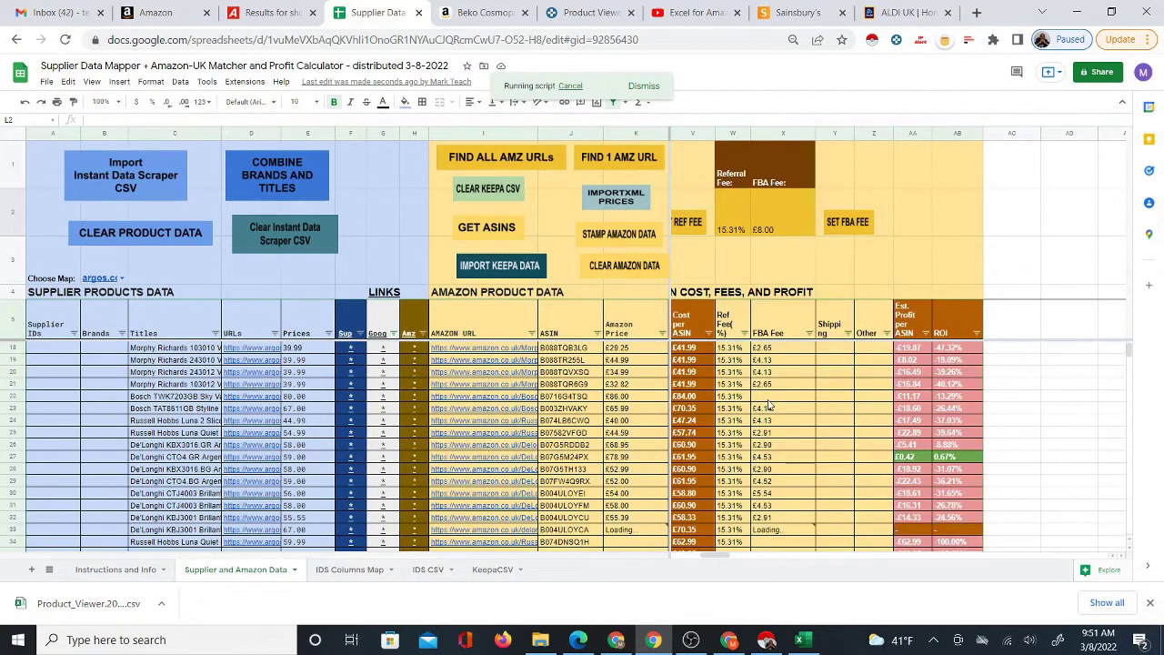
scroll(782, 407, up, 4)
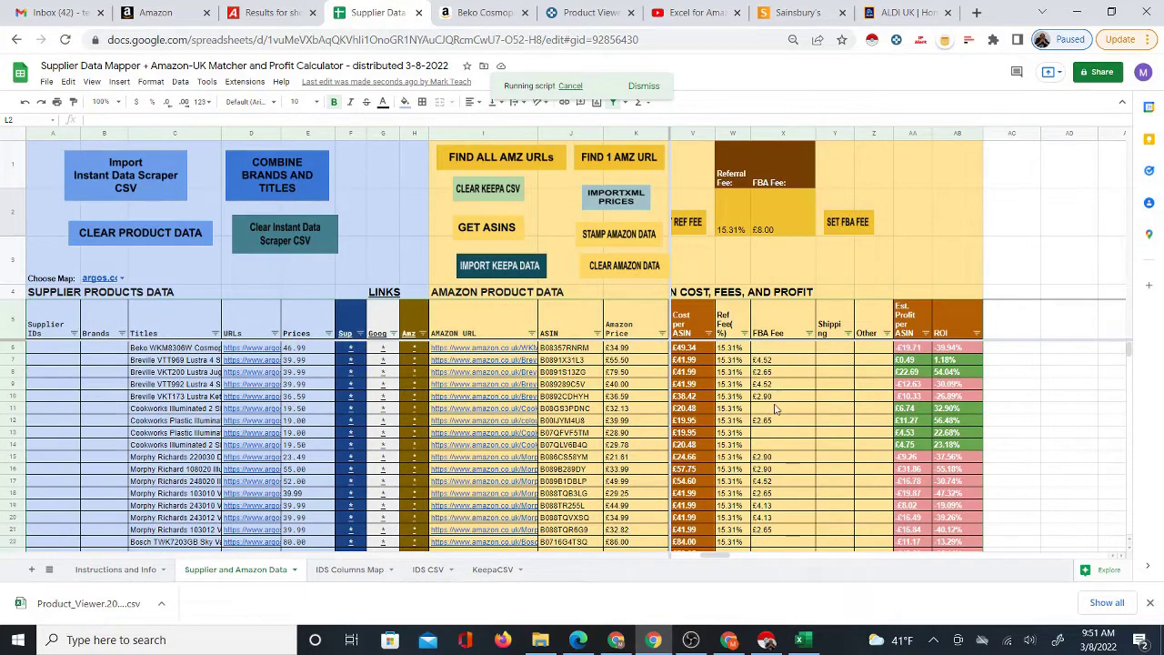
scroll(777, 410, down, 5)
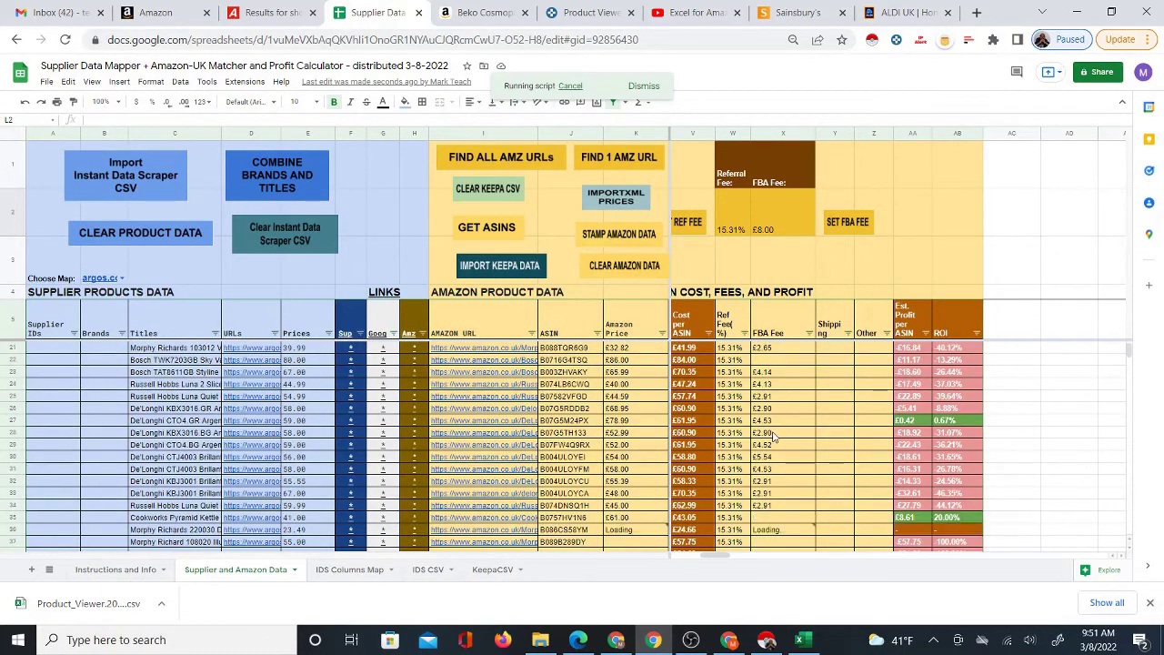
scroll(784, 441, up, 5)
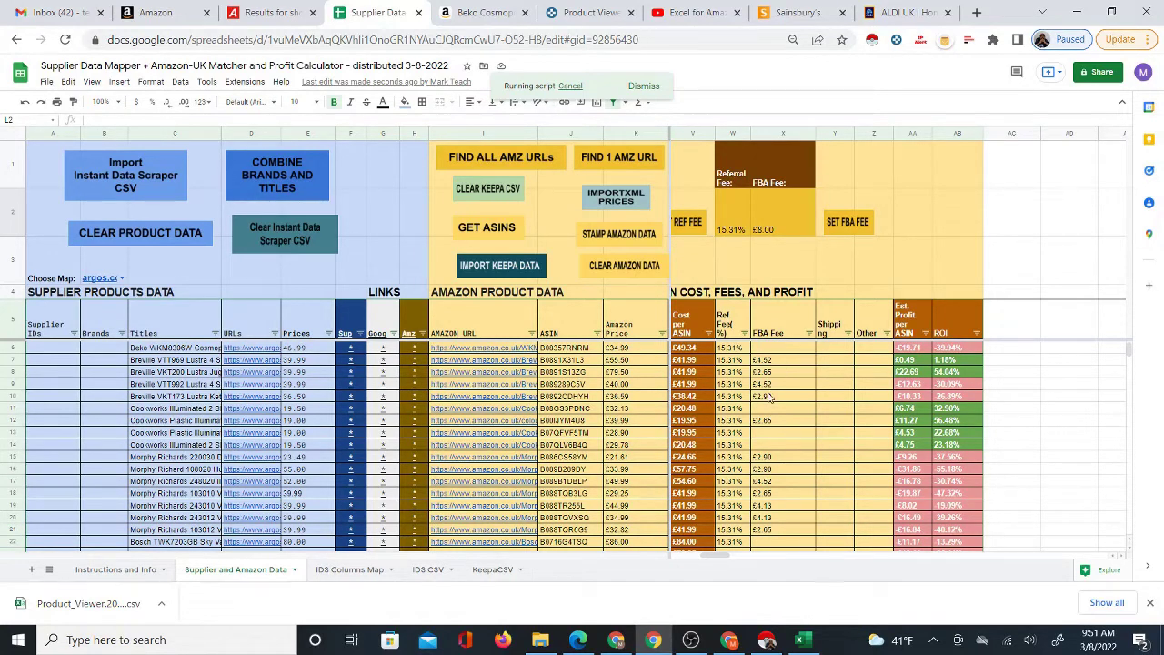
scroll(768, 421, down, 3)
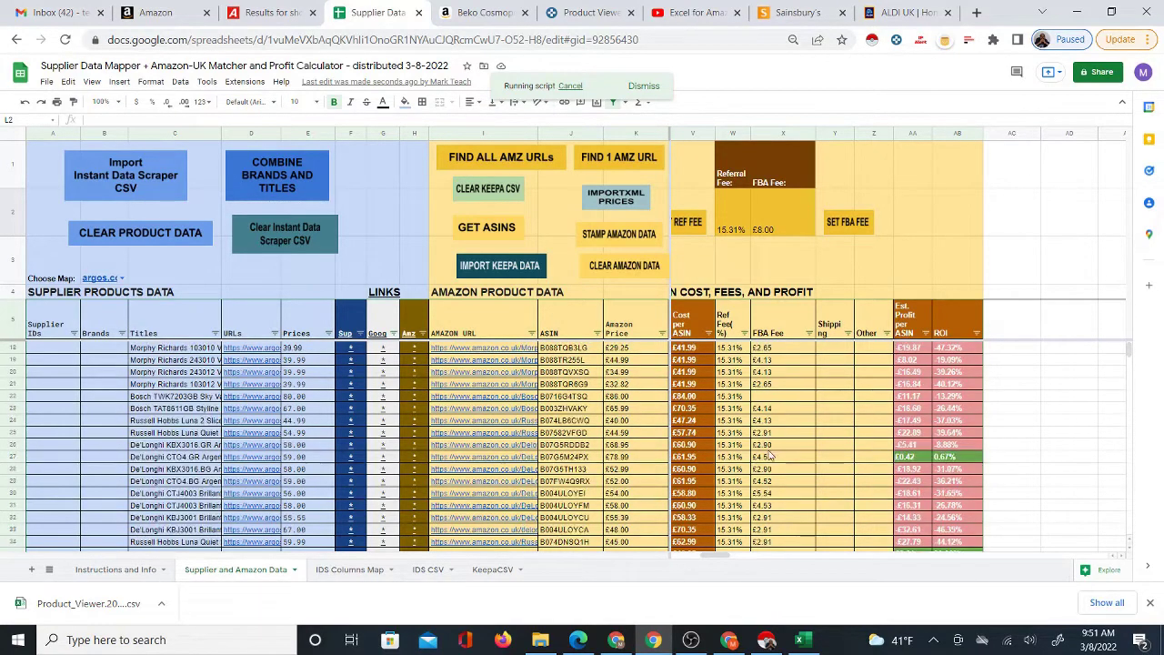
scroll(768, 455, down, 5)
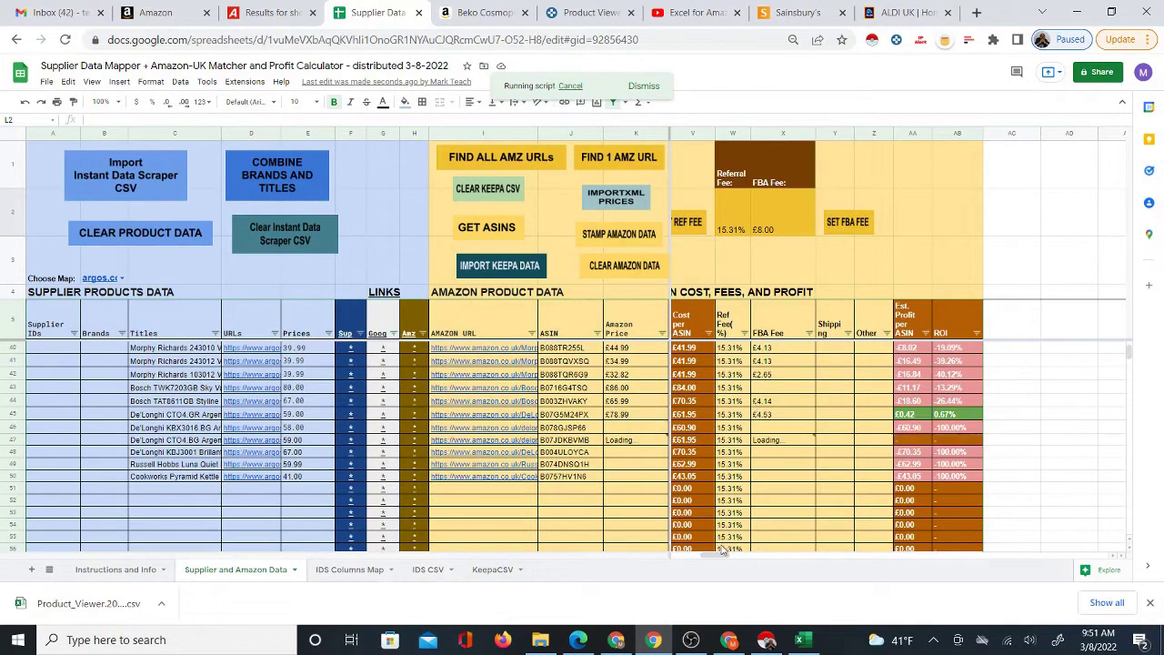
mouse_move(718, 554)
mouse_down()
mouse_move(695, 556)
mouse_move(715, 557)
mouse_up()
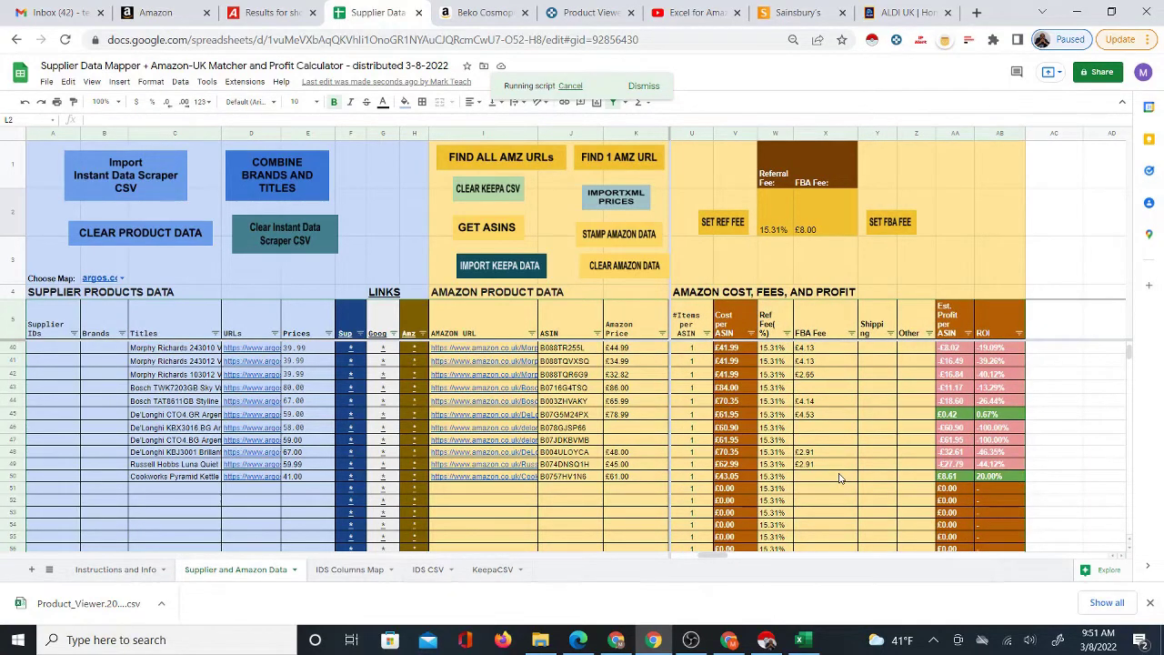
scroll(655, 455, up, 3)
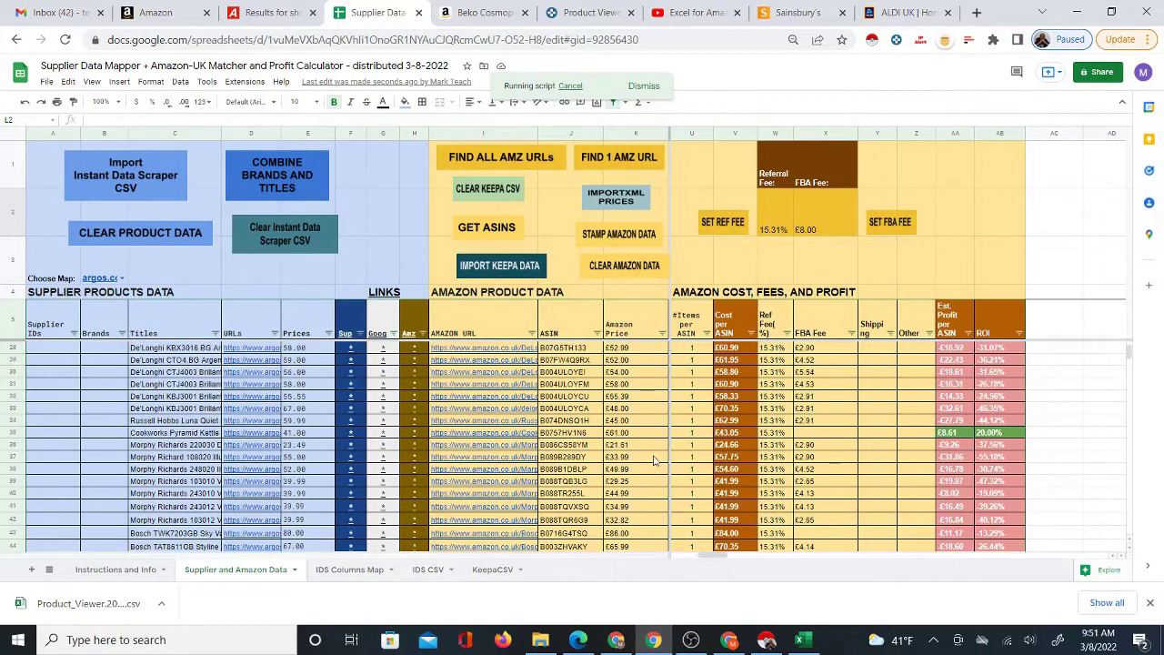
scroll(653, 461, up, 3)
scroll(657, 466, up, 1)
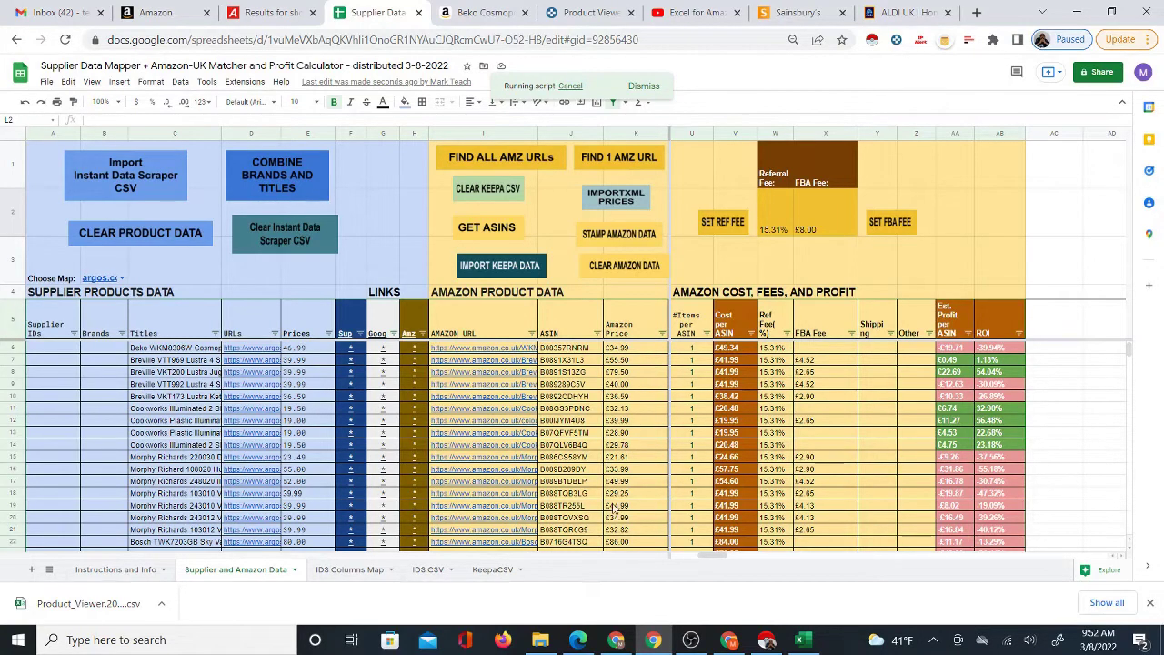
- Stamp the Amazon data and cancel the script still running
click(604, 229)
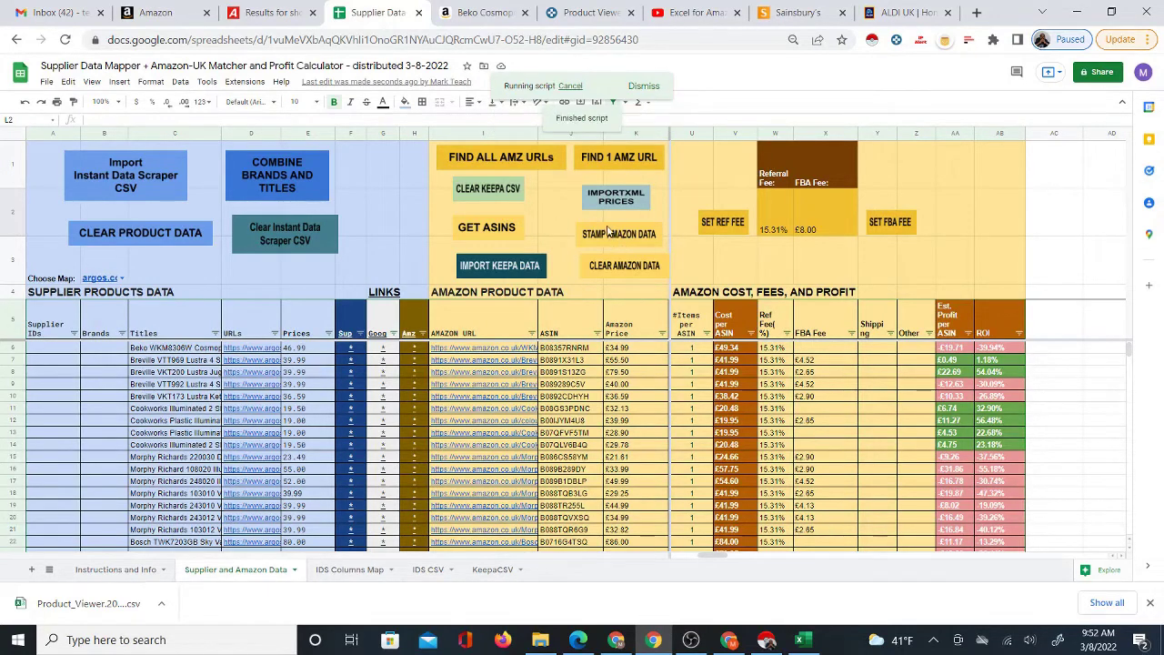
click(571, 87)
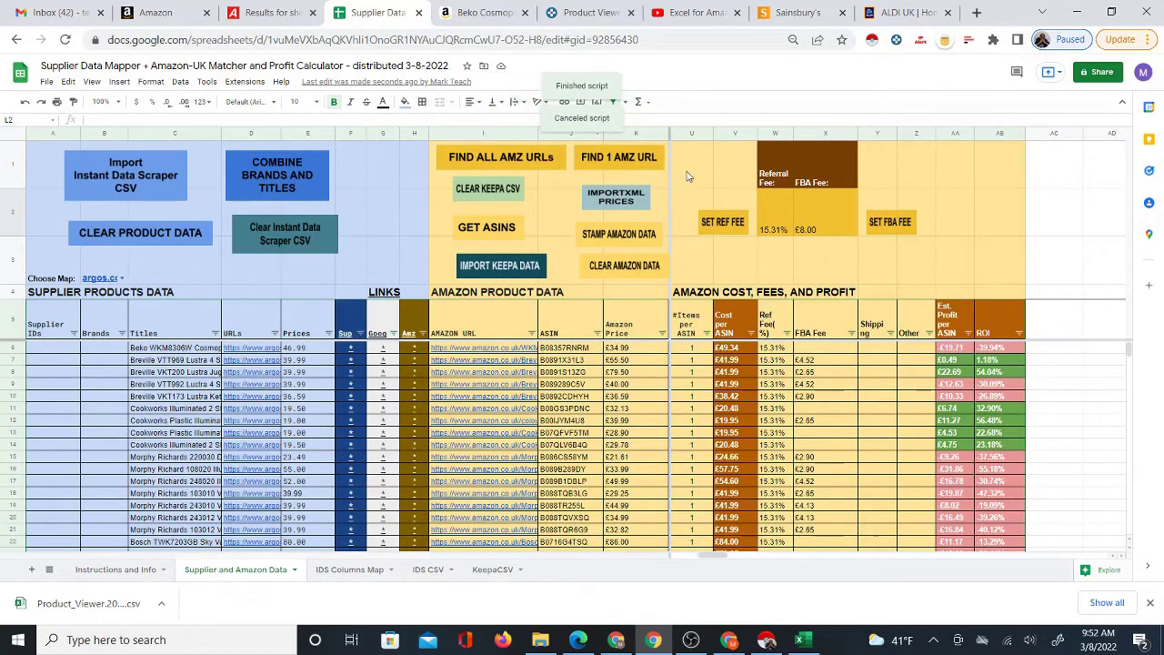
- Check the contents of Amazon Price cells K15 and K6 and FBA Fee cells X7 and X11
scroll(632, 386, down, 2)
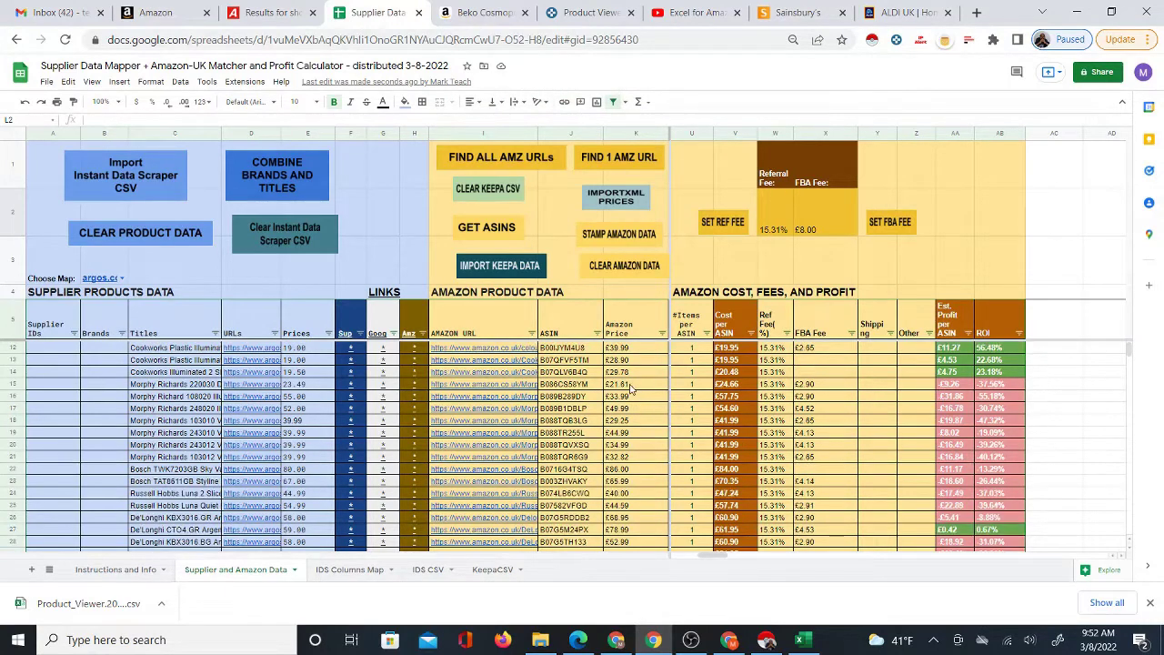
click(630, 387)
scroll(644, 415, up, 2)
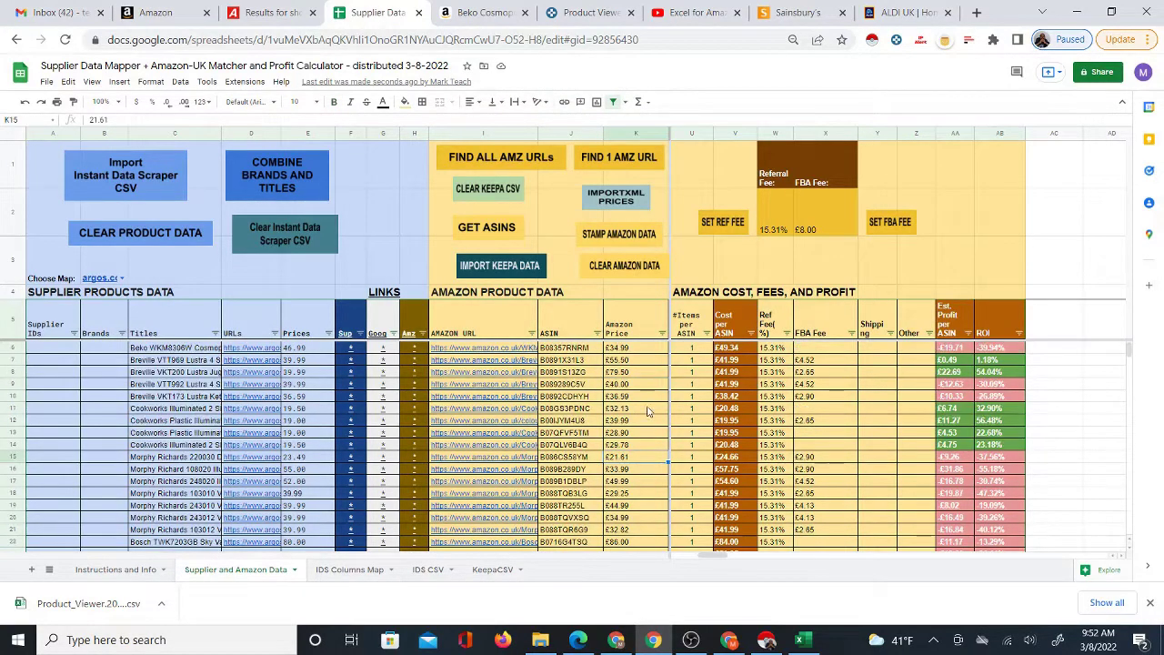
click(640, 351)
click(813, 363)
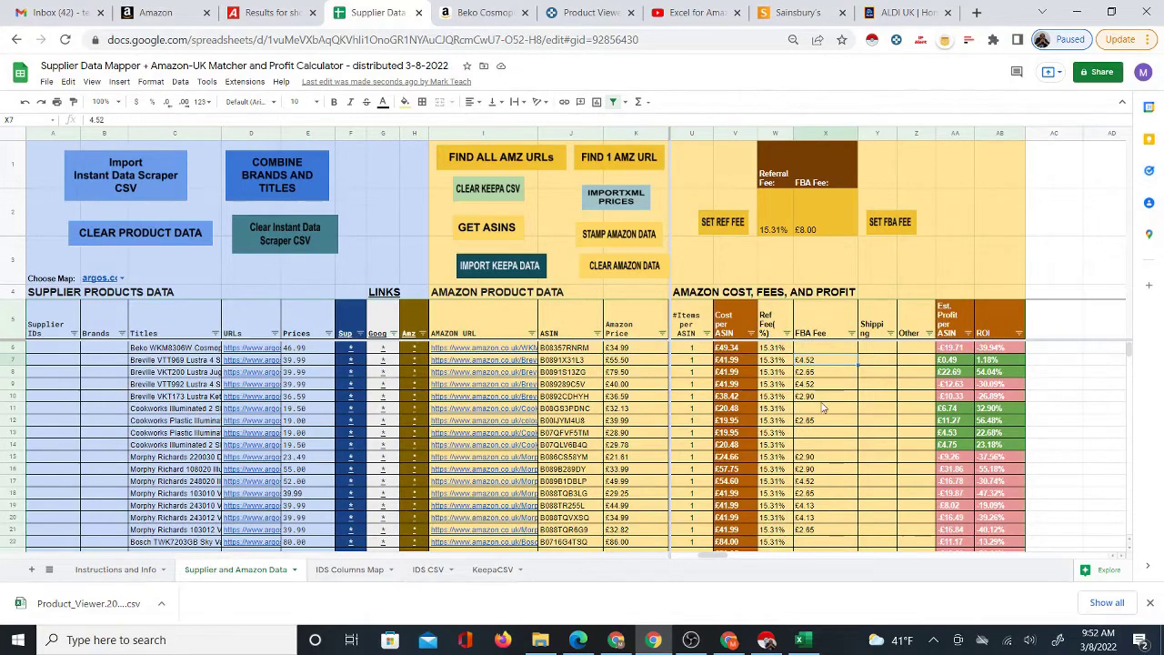
click(824, 411)
click(634, 351)
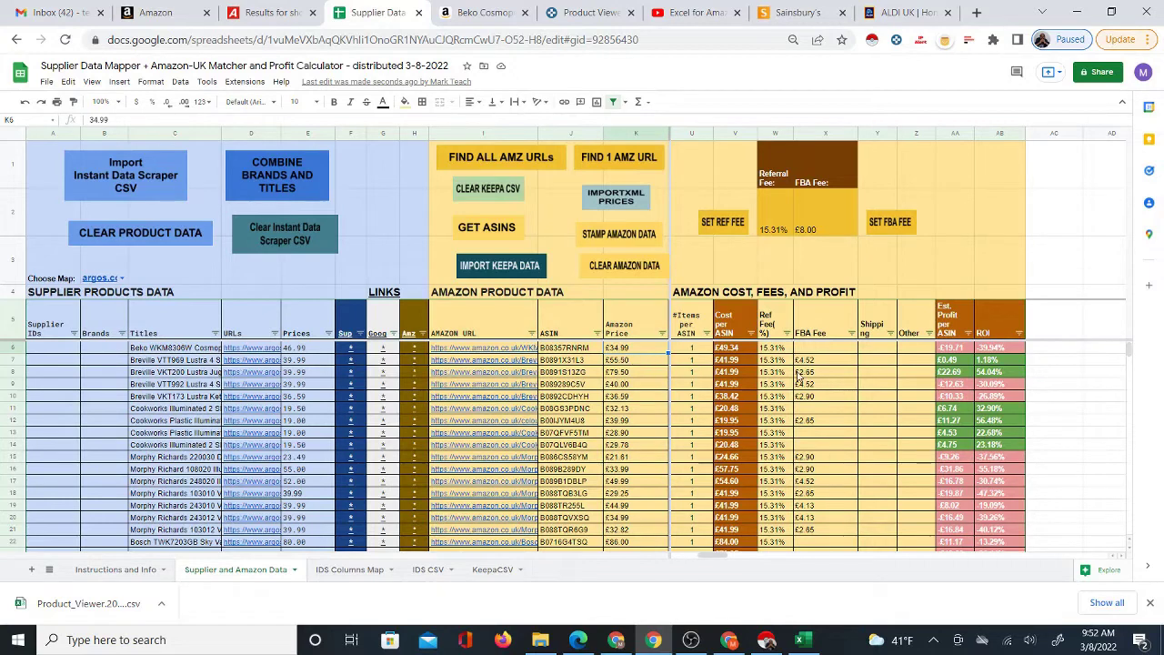
- Filter the Est. Profit per ASIN column by green fill color to show only the profitable products
scroll(961, 463, down, 5)
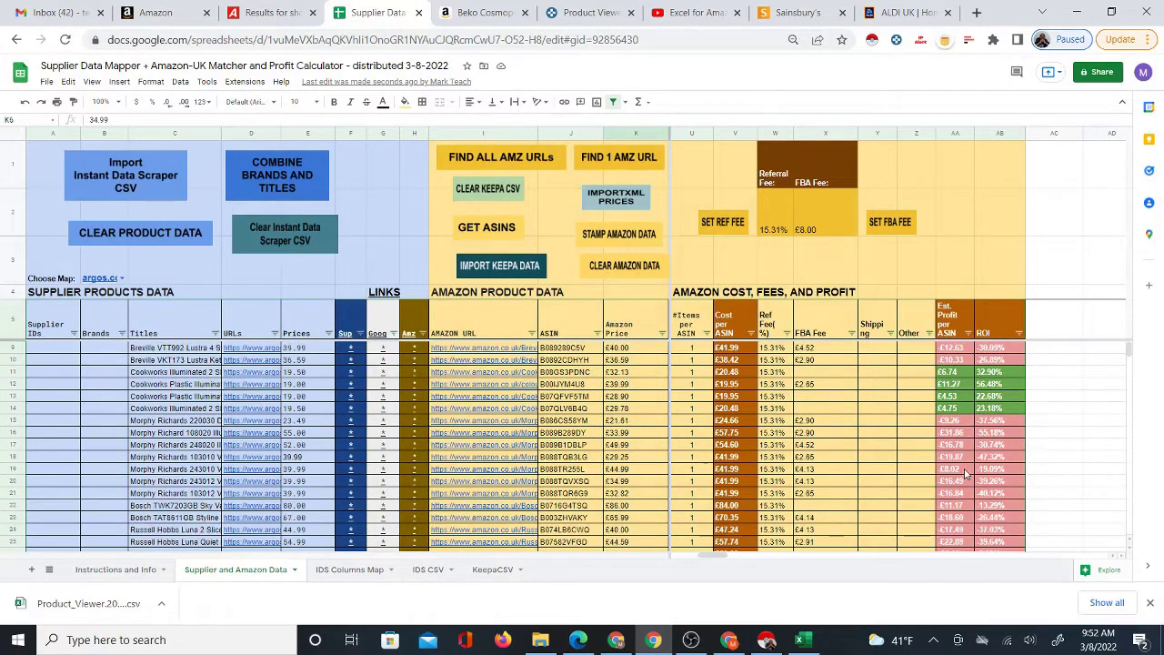
scroll(966, 473, up, 5)
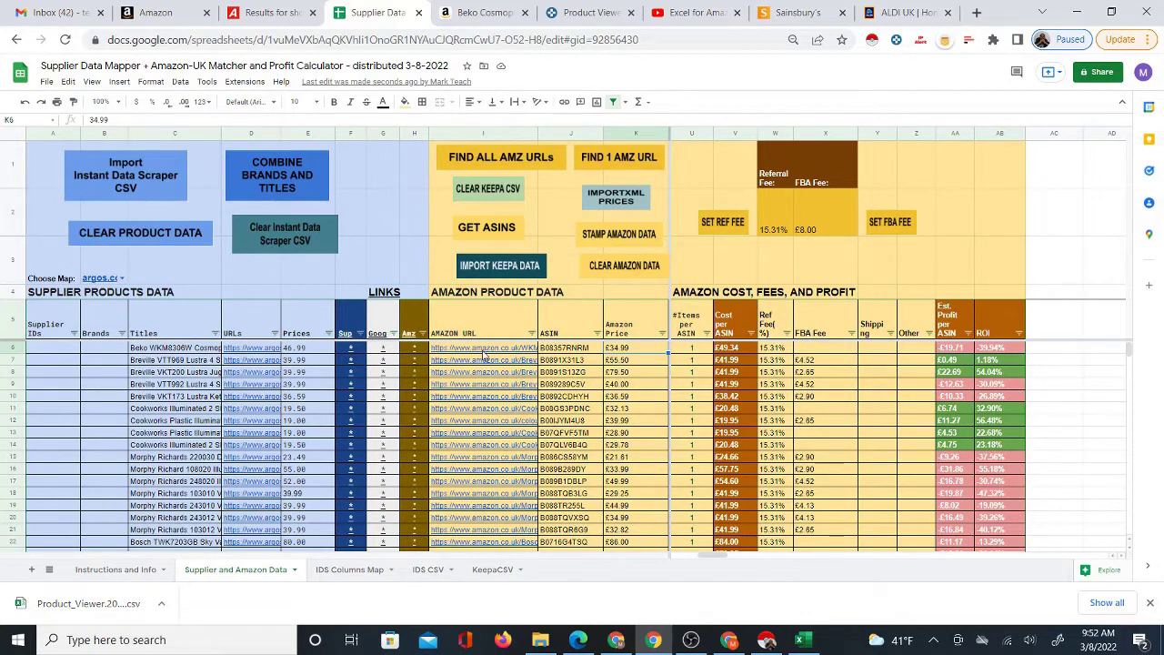
click(946, 325)
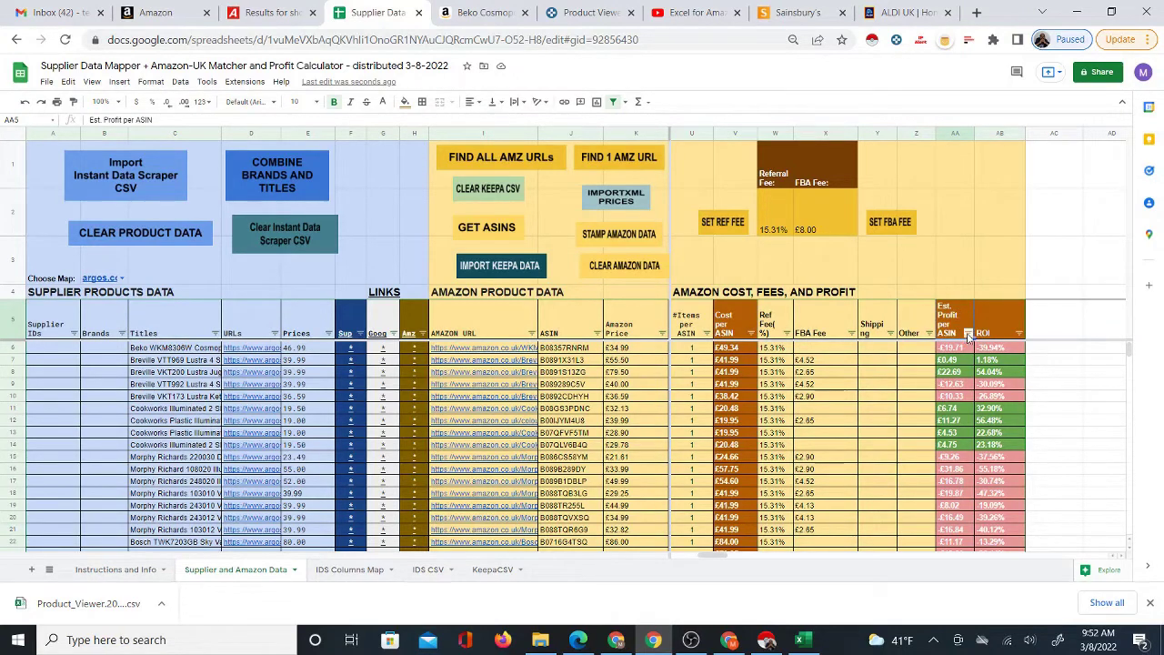
click(968, 334)
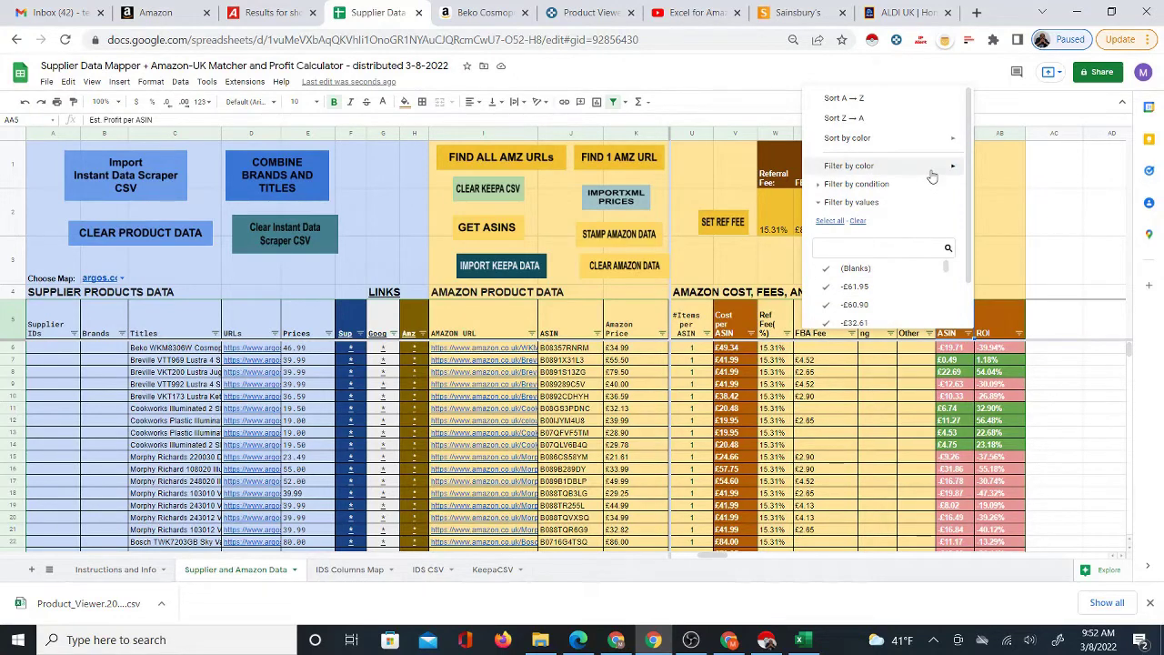
mouse_move(933, 174)
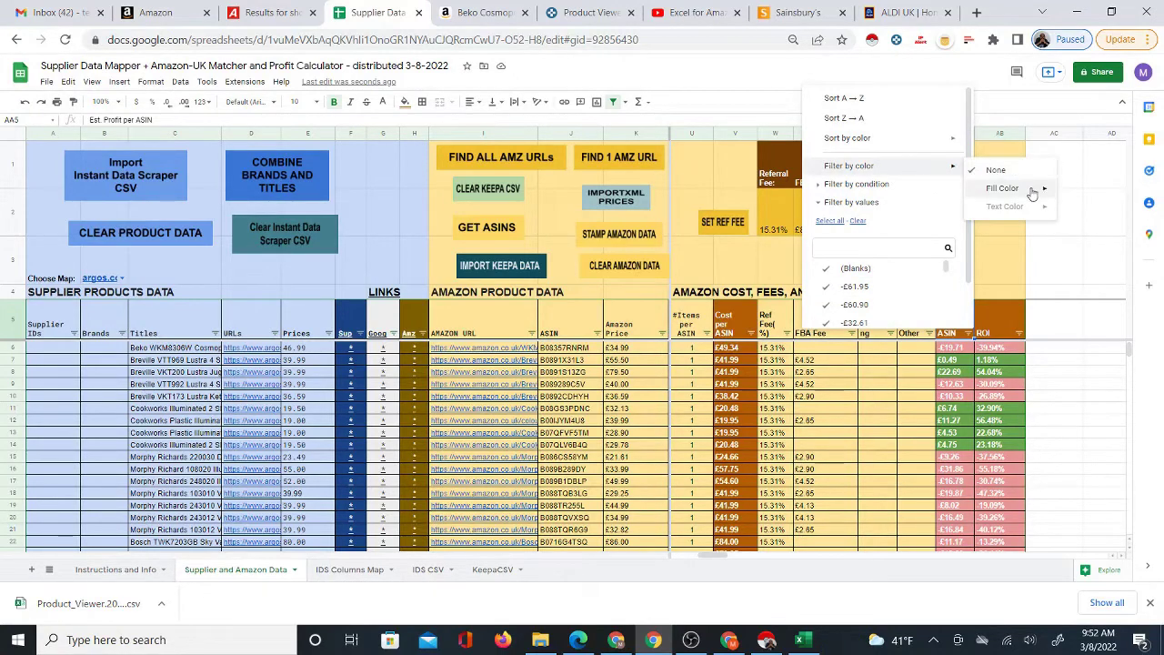
mouse_move(1035, 192)
click(1090, 212)
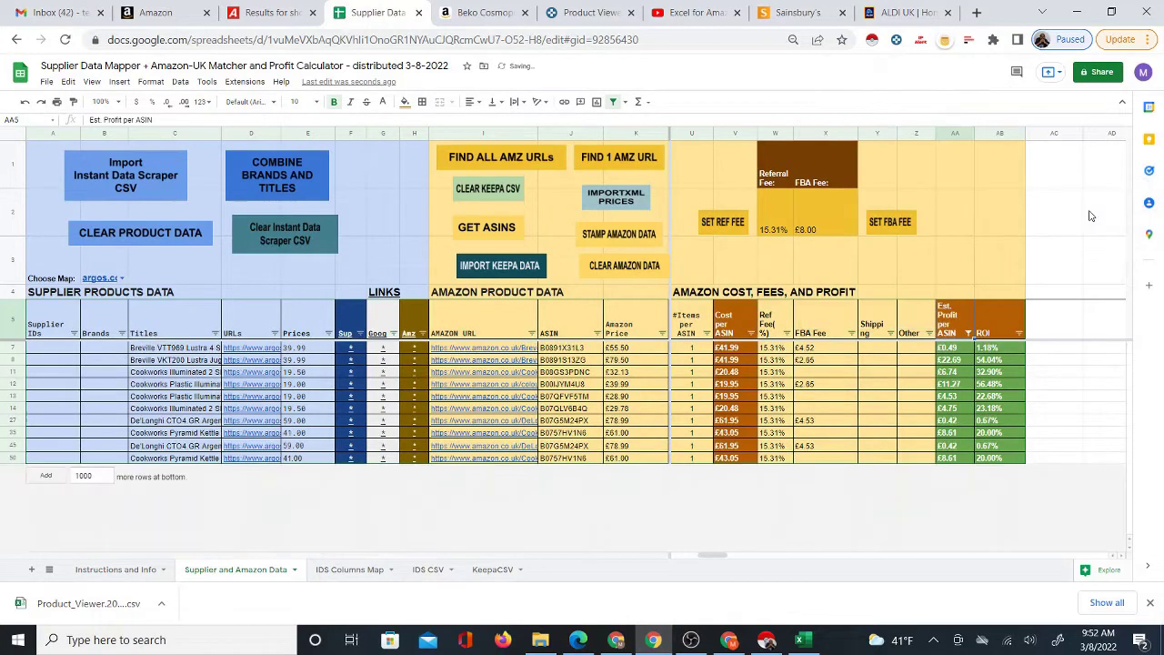
- Remove the fill color filter from the Est. Profit per ASIN column
click(969, 333)
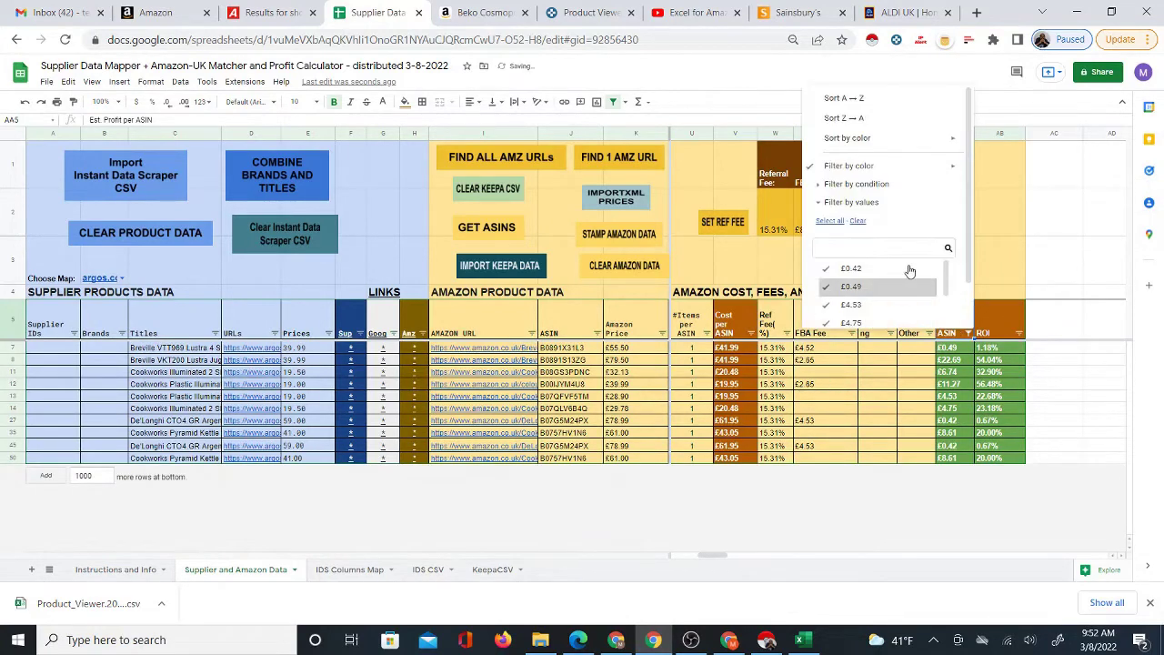
mouse_move(893, 171)
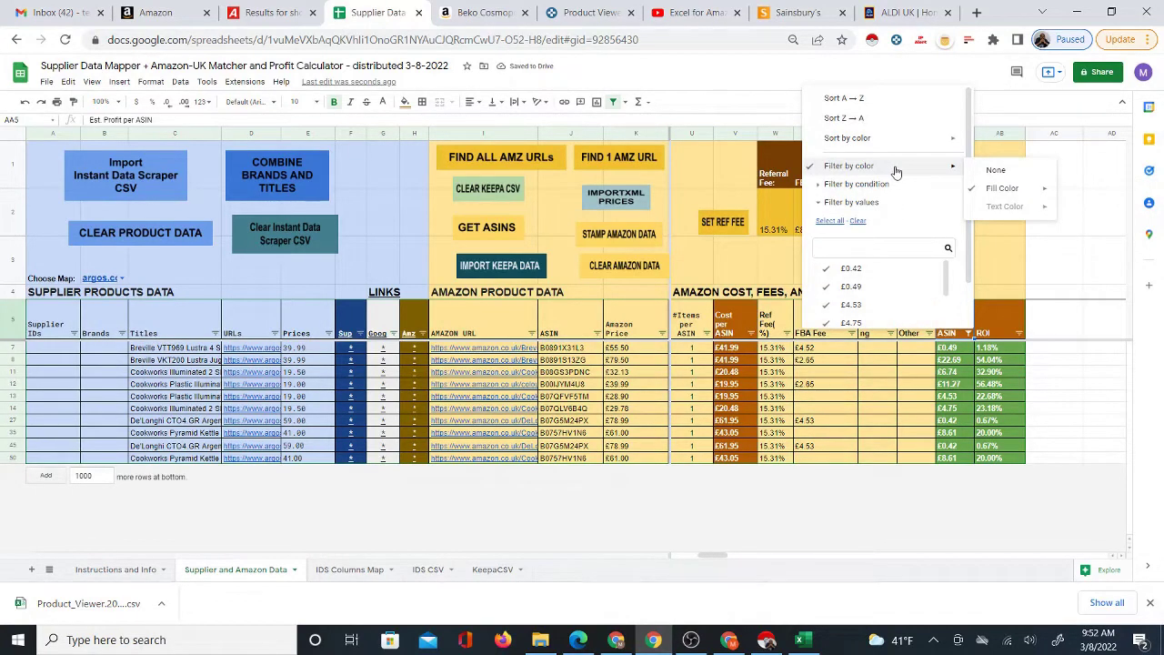
mouse_move(1040, 198)
mouse_move(886, 150)
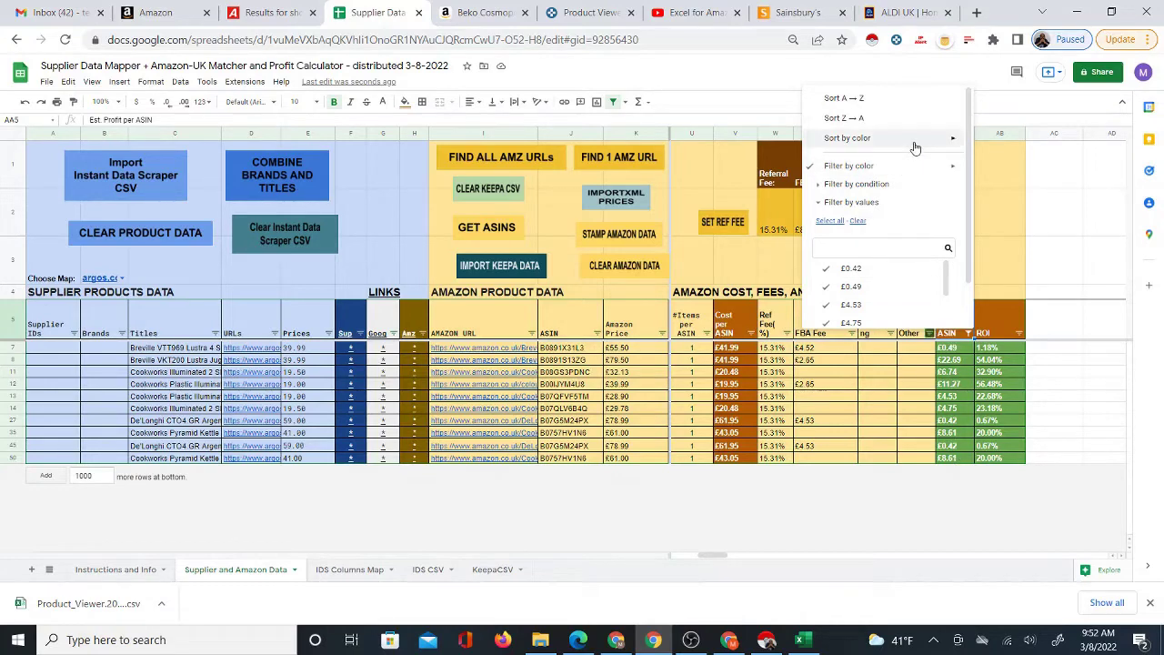
mouse_move(928, 177)
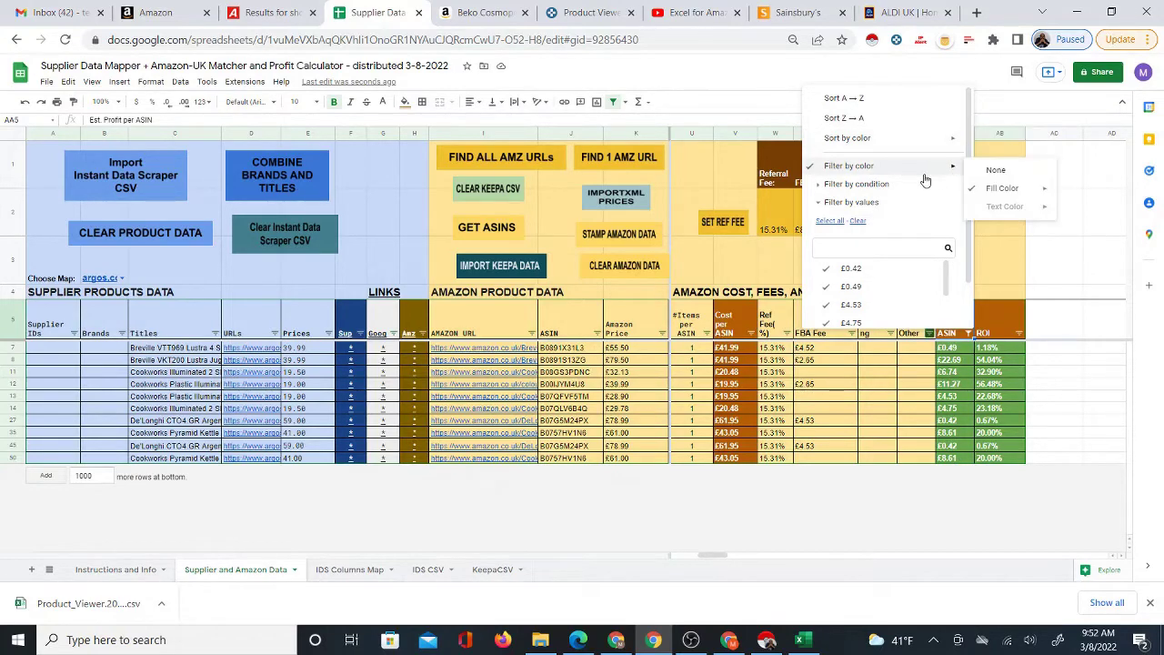
click(996, 171)
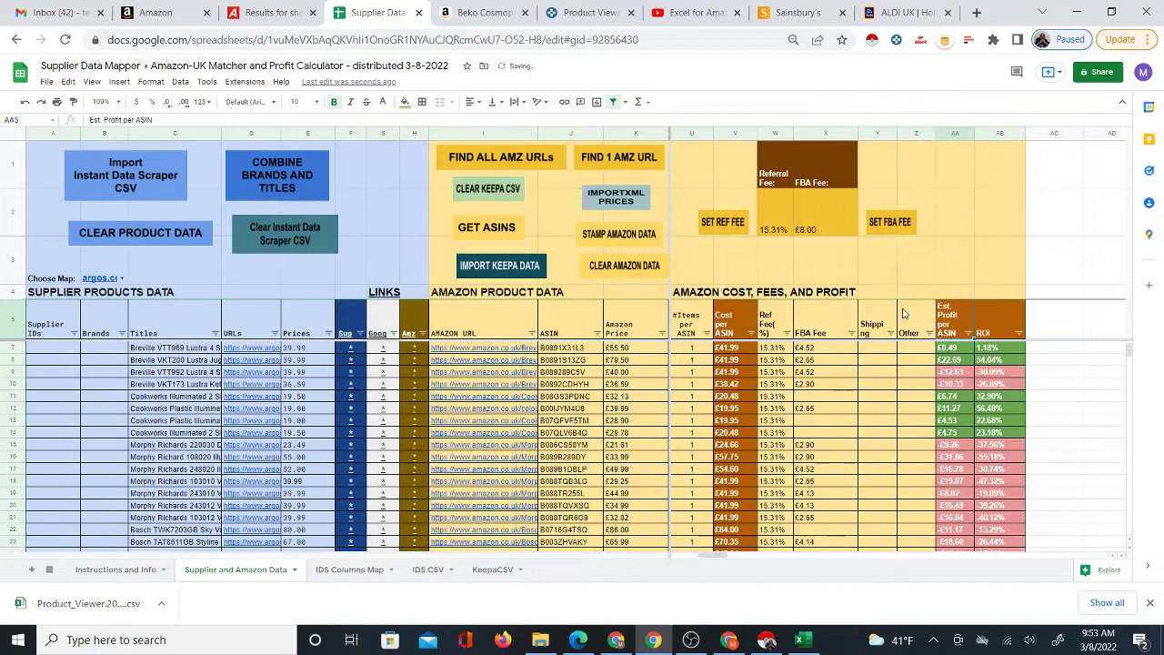
- Sort the product rows by green fill color in the Est. Profit per ASIN column
click(968, 334)
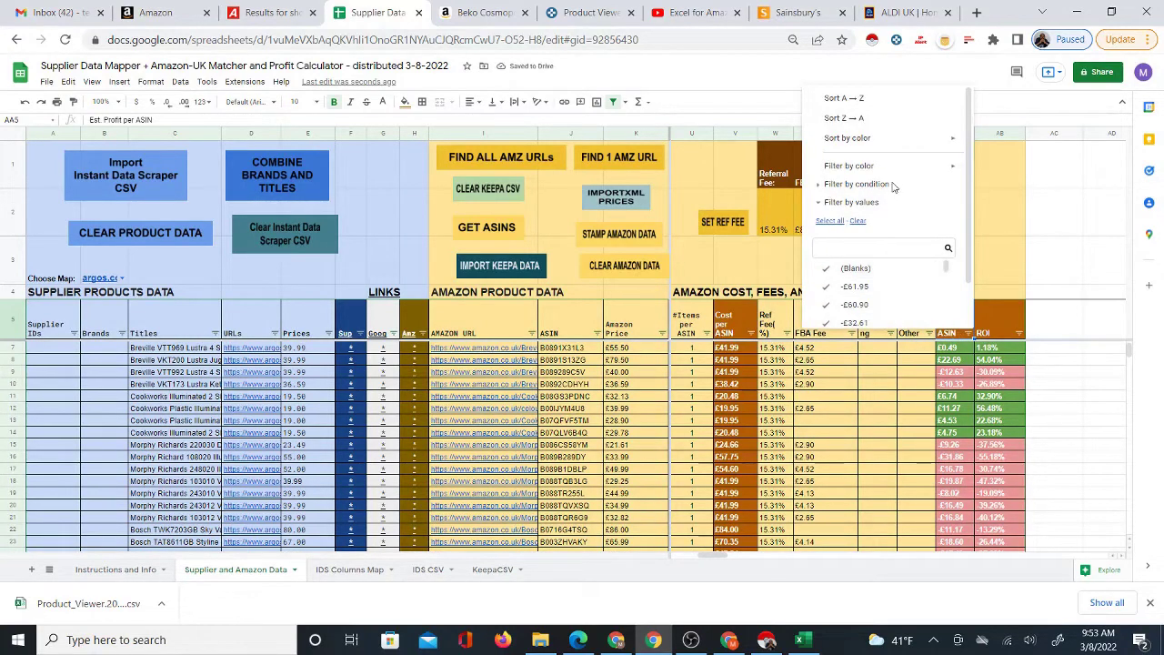
mouse_move(897, 172)
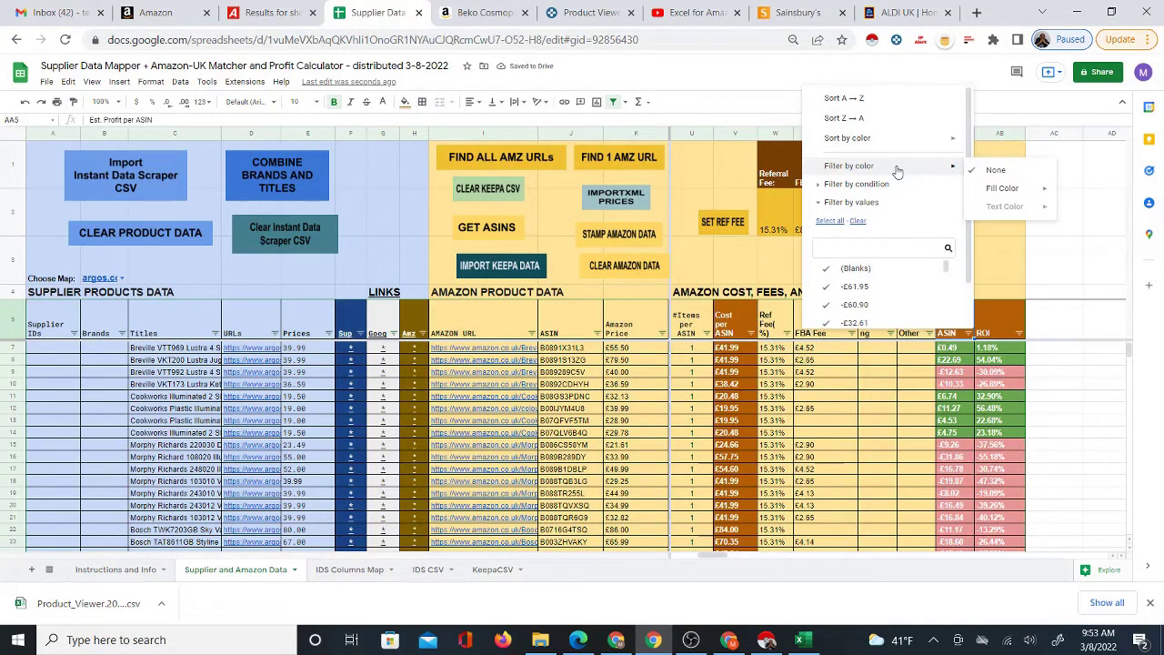
mouse_move(905, 141)
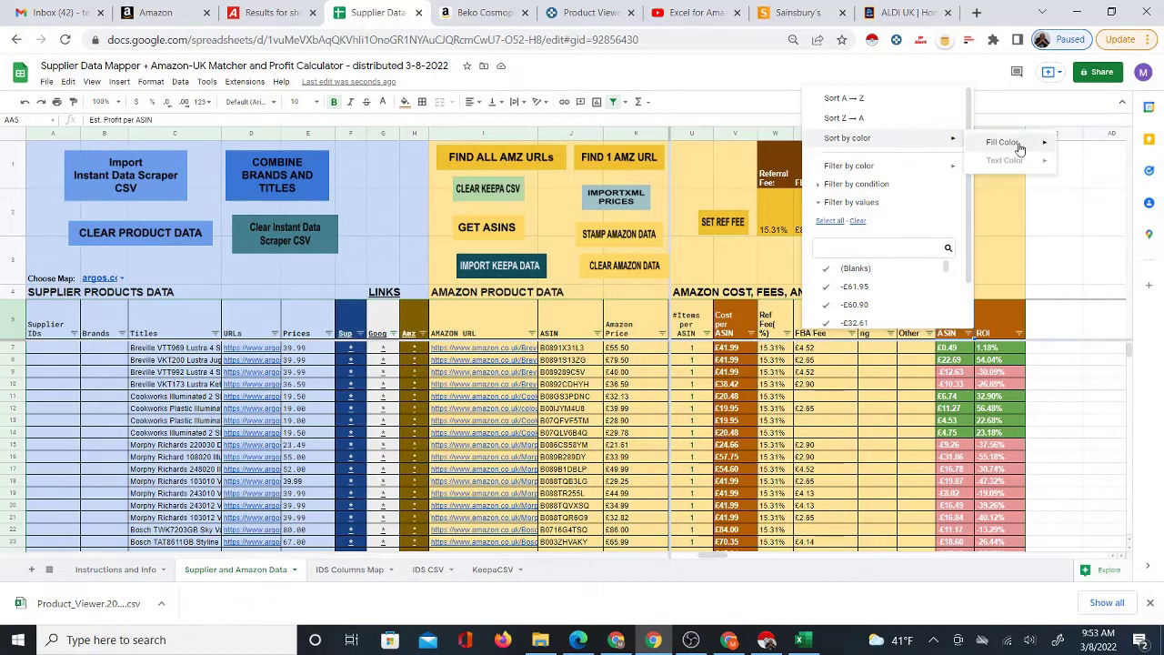
mouse_move(1019, 148)
click(1090, 166)
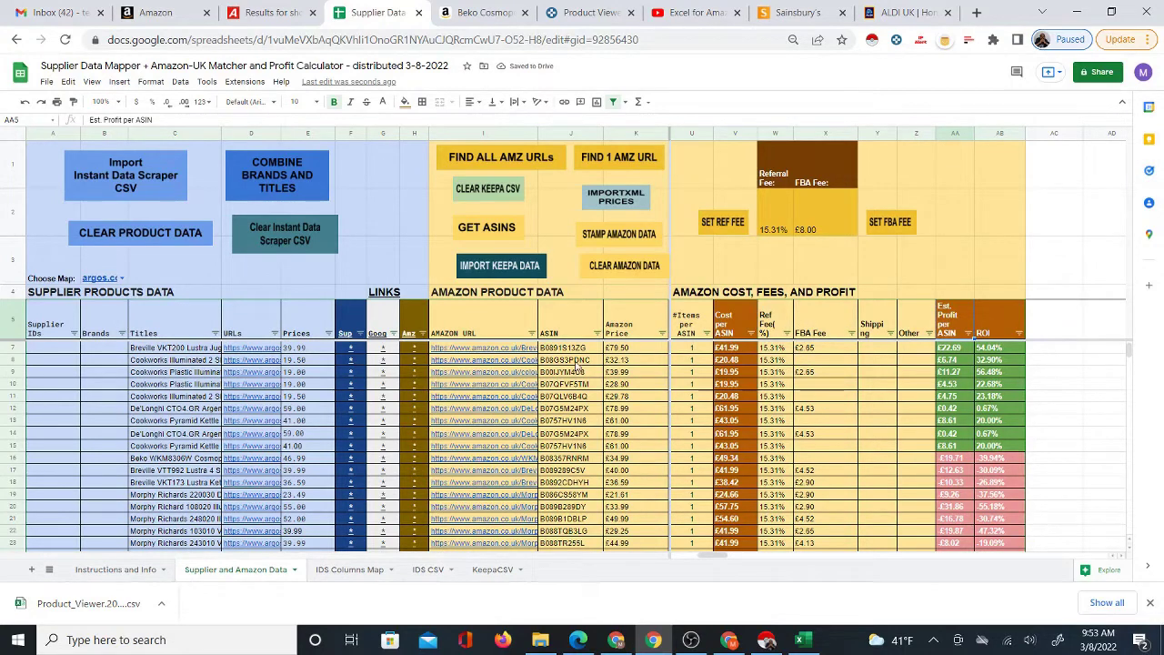
scroll(355, 353, up, 1)
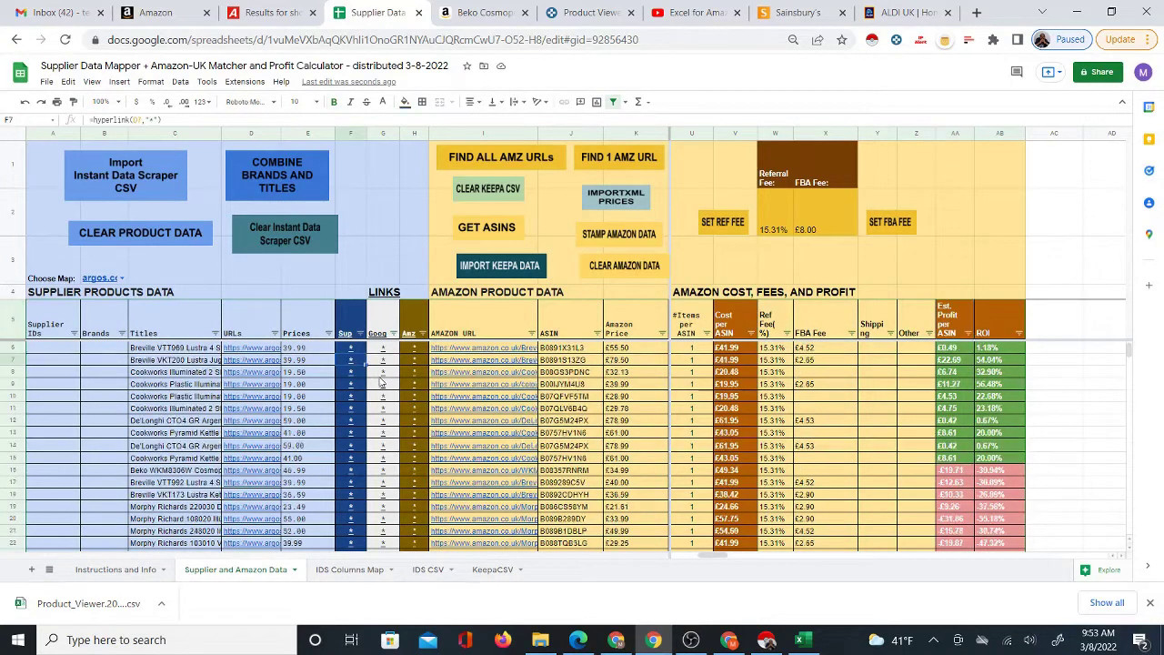
- Open the Breville VTT969 toaster's Argos page from its supplier link, close the old Beko Amazon page, and return to the spreadsheet
click(357, 360)
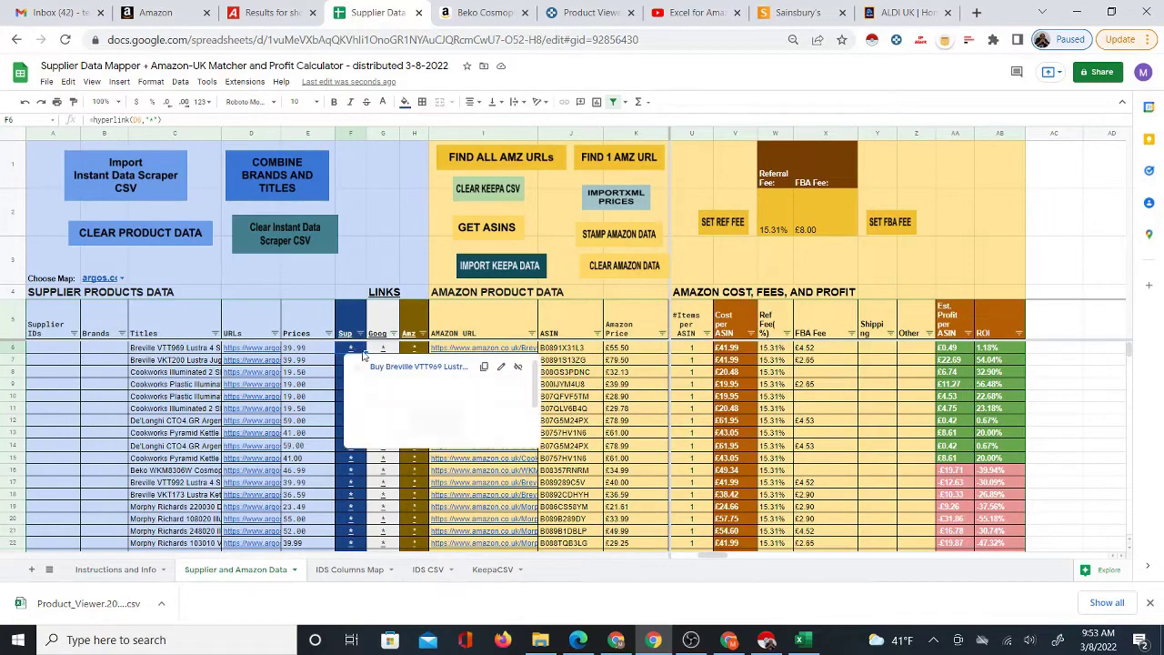
click(377, 367)
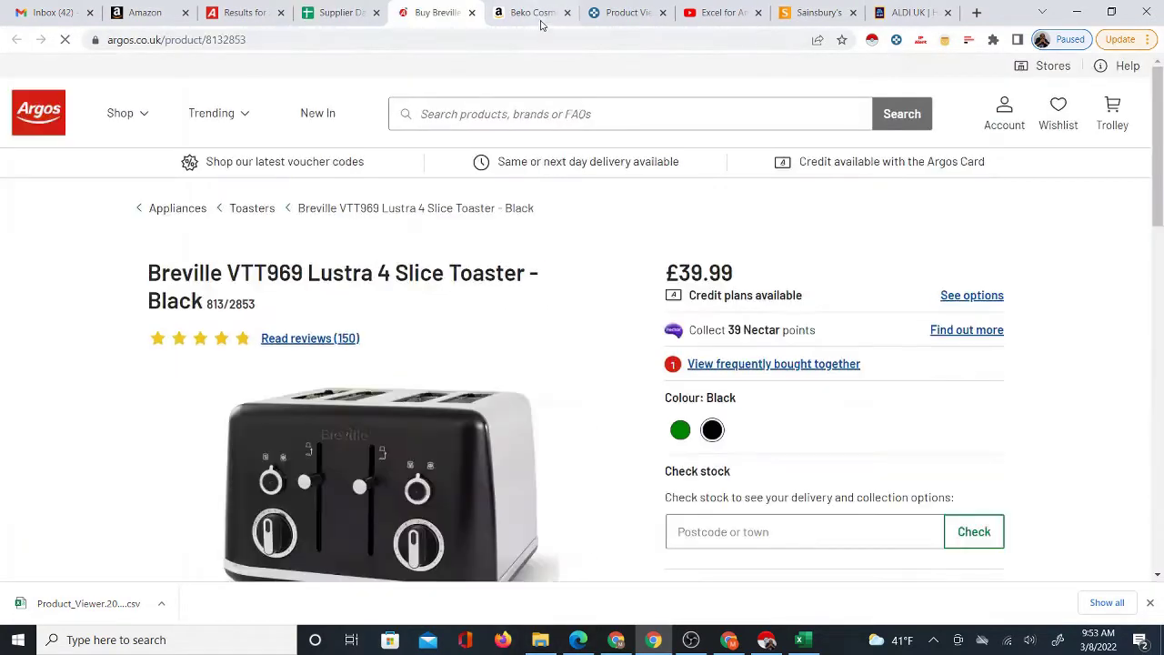
click(532, 12)
click(567, 12)
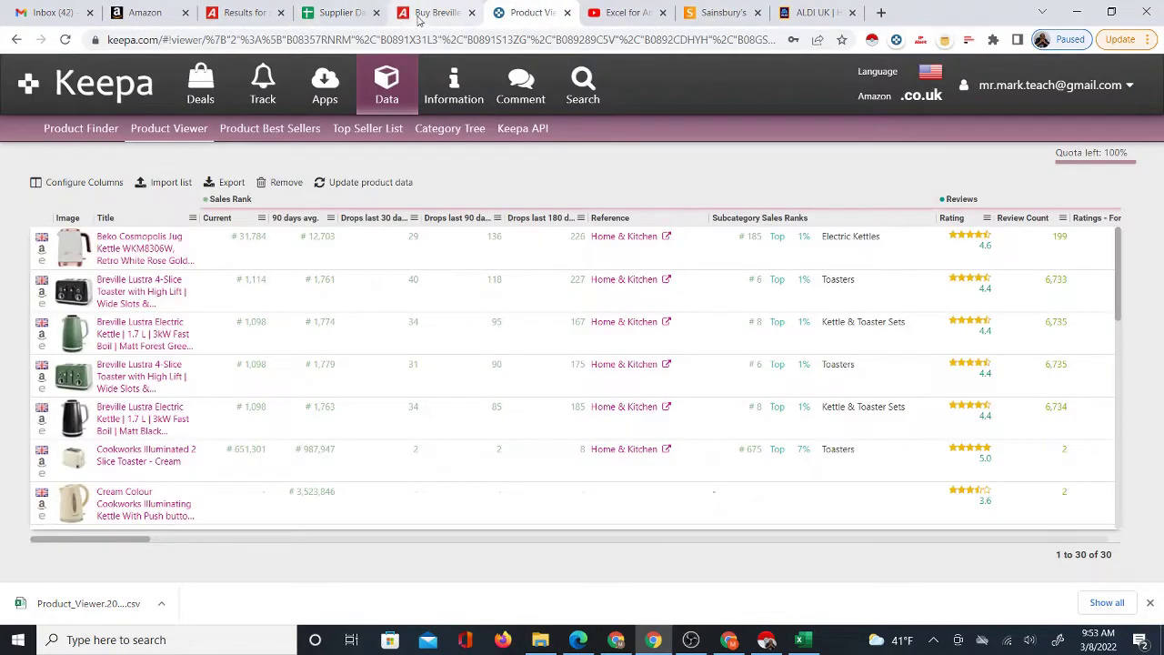
click(420, 14)
click(346, 13)
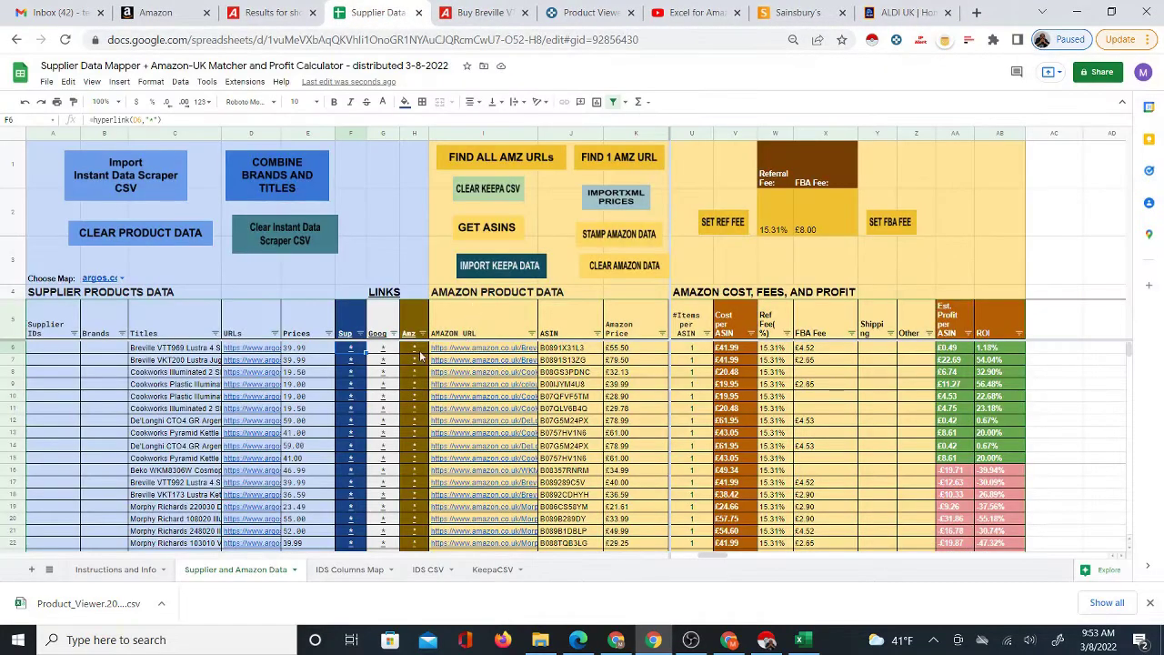
- Open the Breville VTT969 toaster's Amazon listing from its link in row 6 and place its tab after the Argos page
click(419, 350)
click(444, 371)
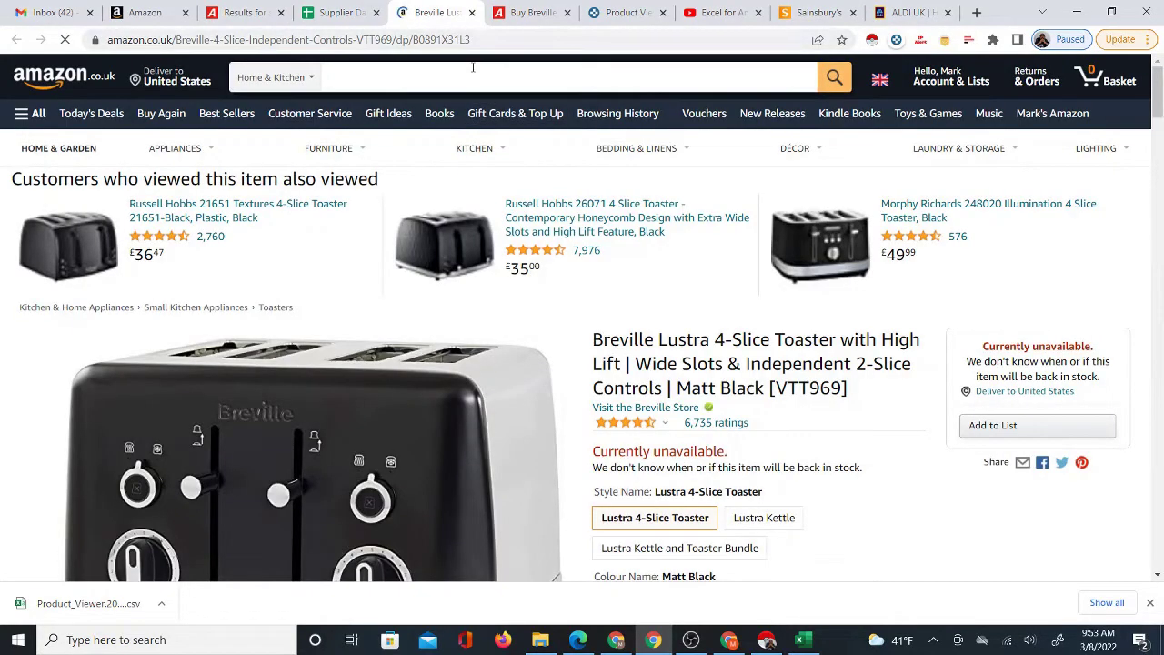
drag(431, 13, 522, 17)
- Compare the spreadsheet's row 6 data with the toaster's Argos page and Amazon listing
click(344, 13)
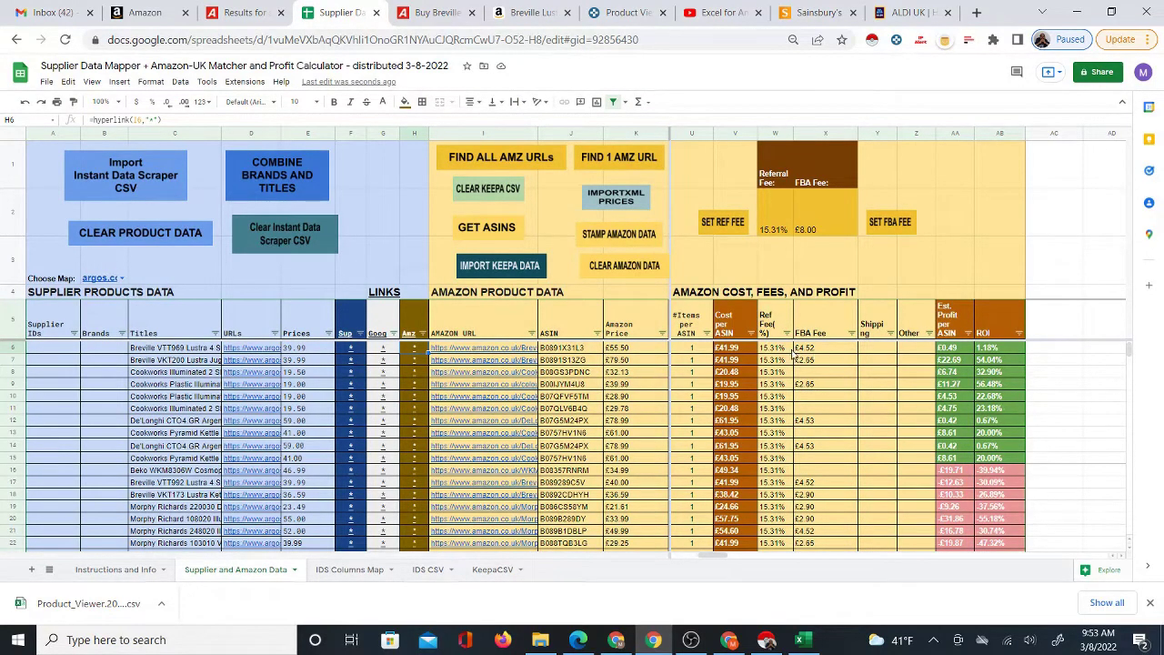
click(515, 16)
click(444, 27)
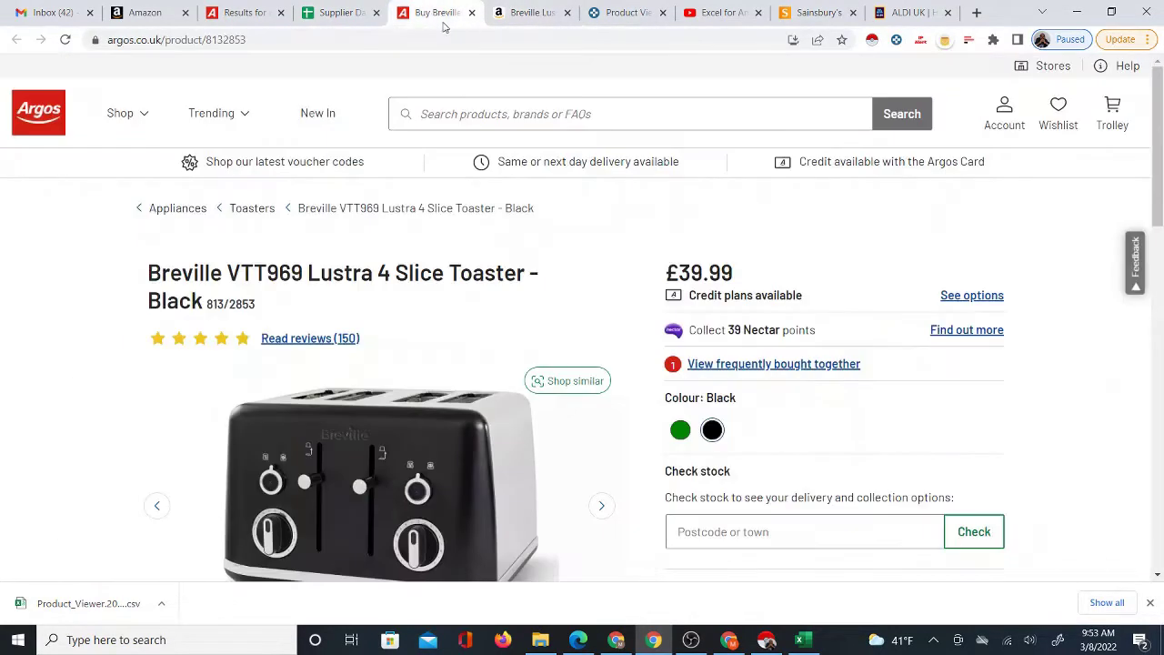
click(523, 20)
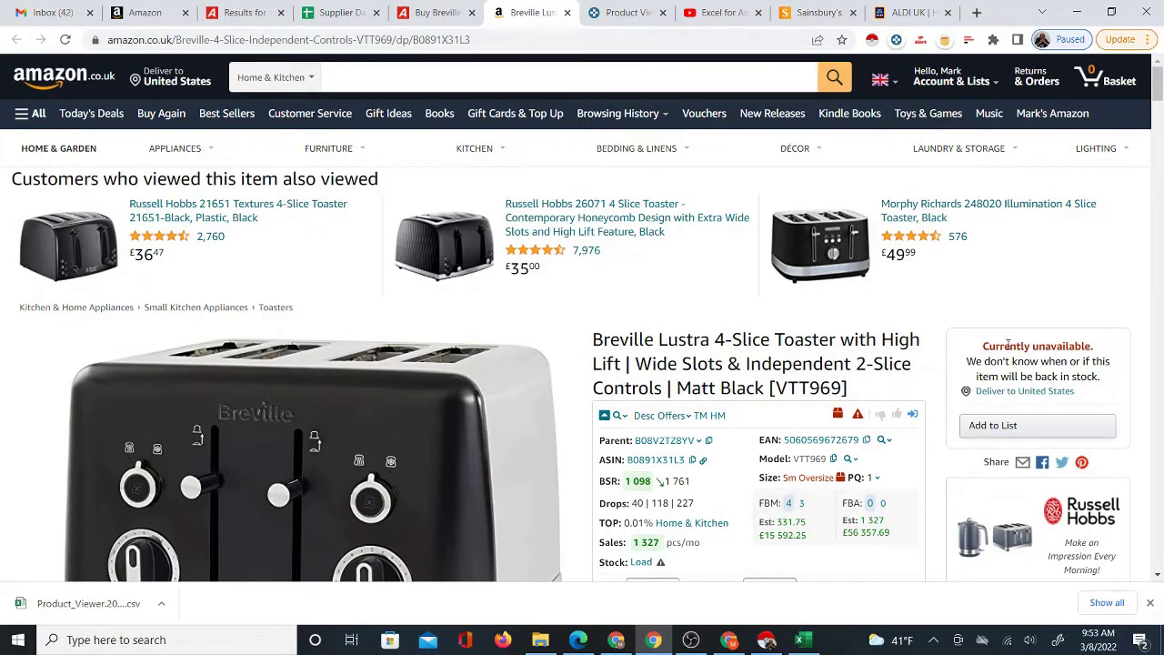
- Close the toaster's Argos and Amazon pages and return to the spreadsheet
click(455, 13)
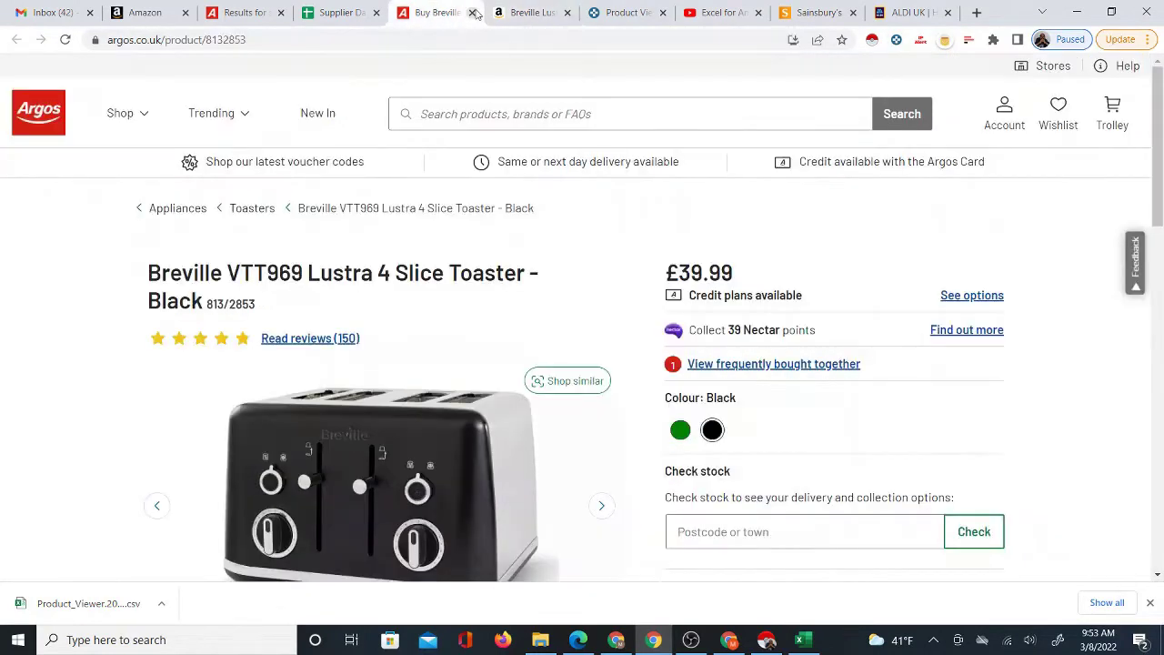
click(472, 12)
click(474, 12)
click(334, 11)
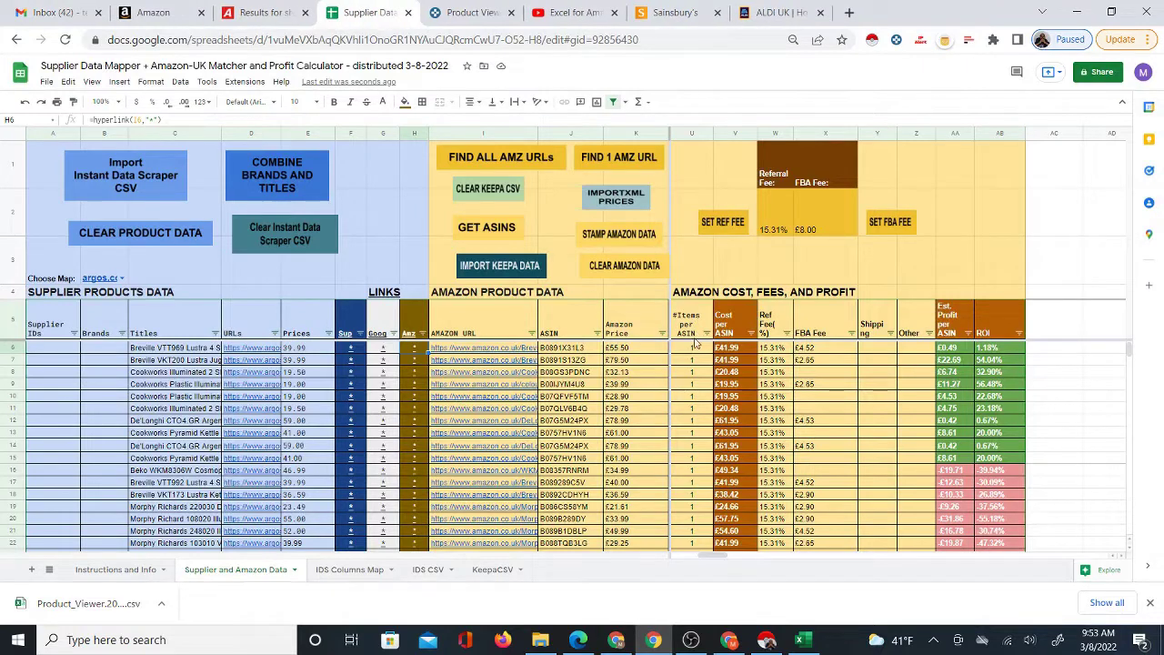
- Open the Argos page and Amazon listing of the Breville VKT200 kettle from the links in row 7
click(351, 370)
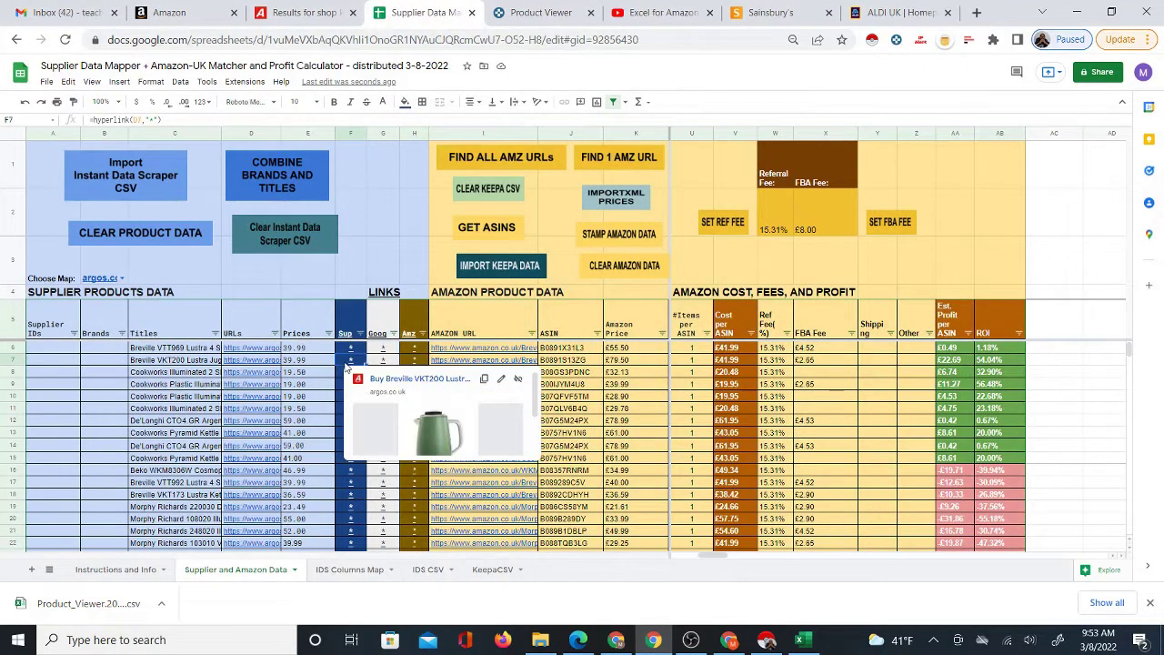
click(382, 386)
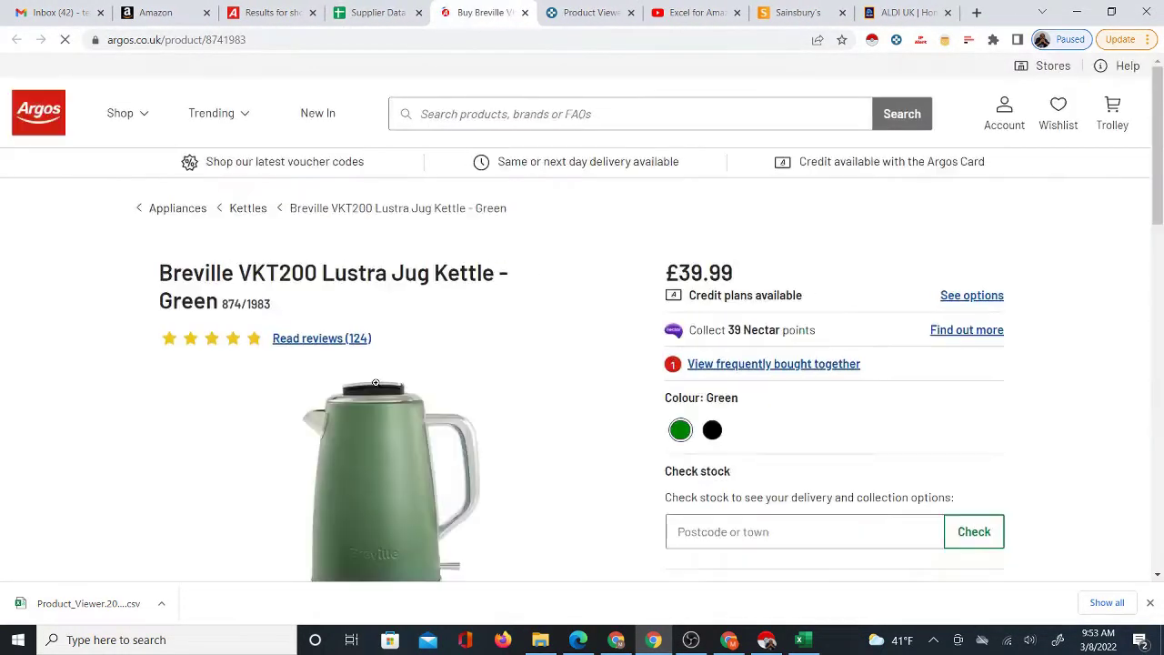
click(375, 12)
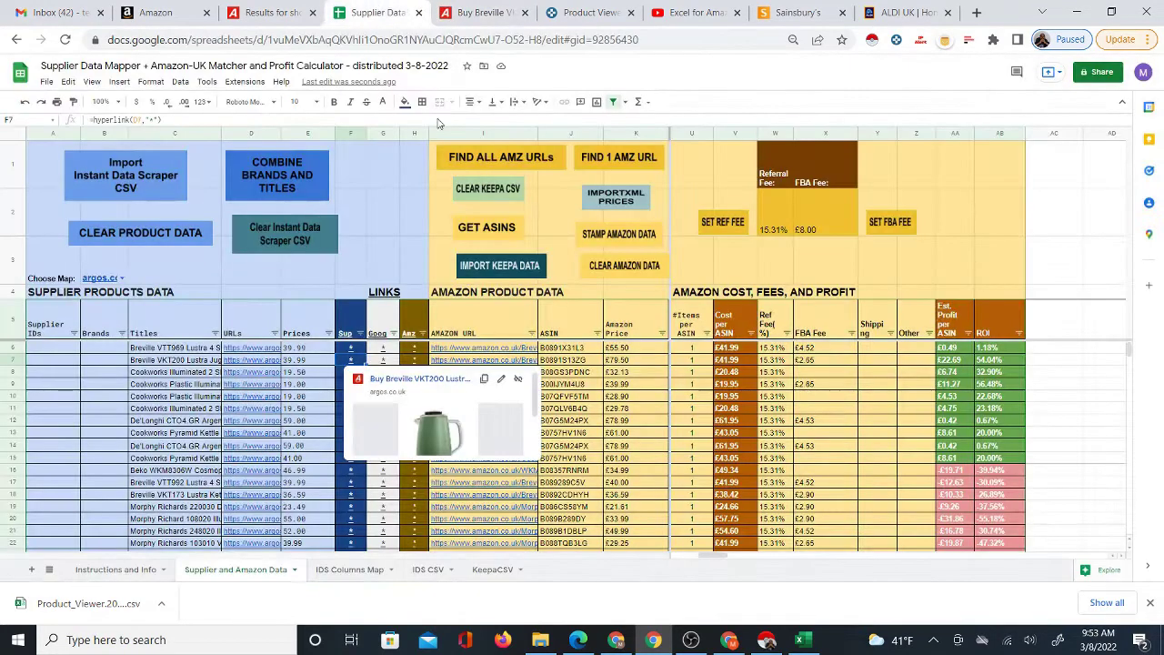
click(417, 361)
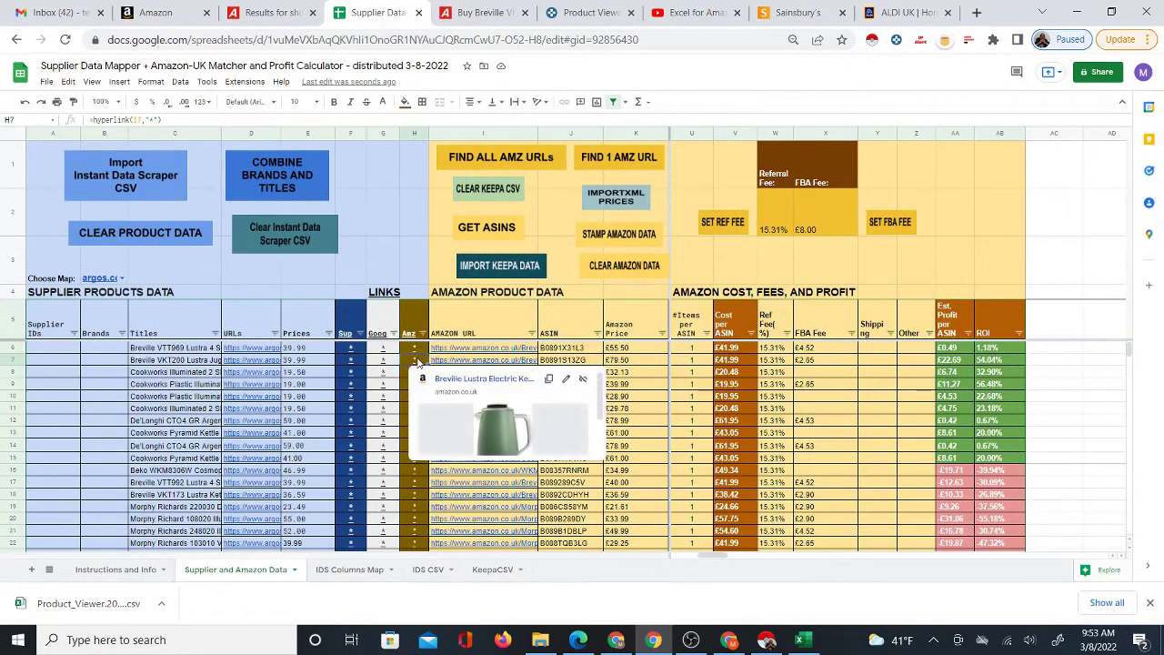
click(442, 380)
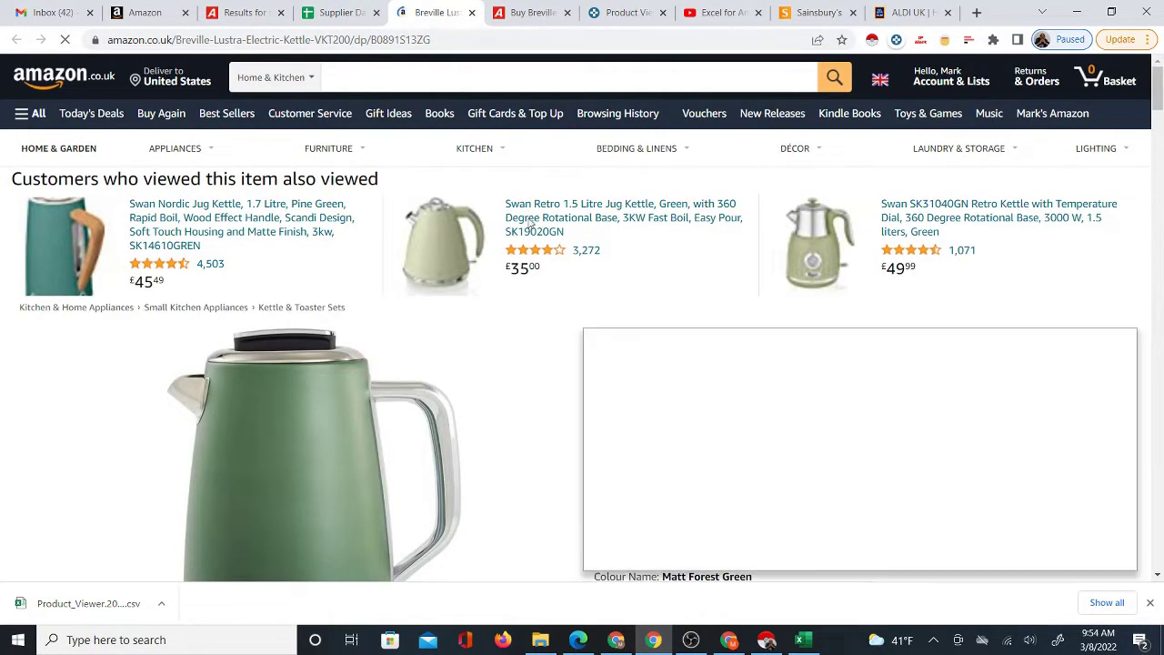
- Check the kettle's Amazon price in cell K7 against the price and profit data on its Amazon listing
click(336, 11)
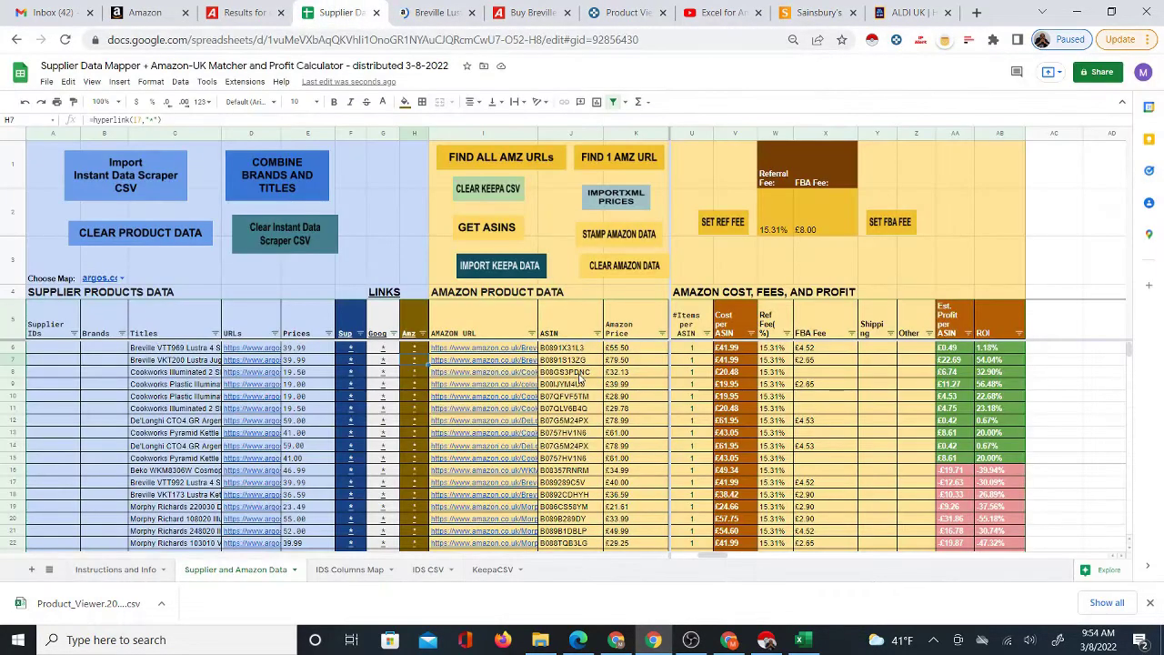
click(634, 363)
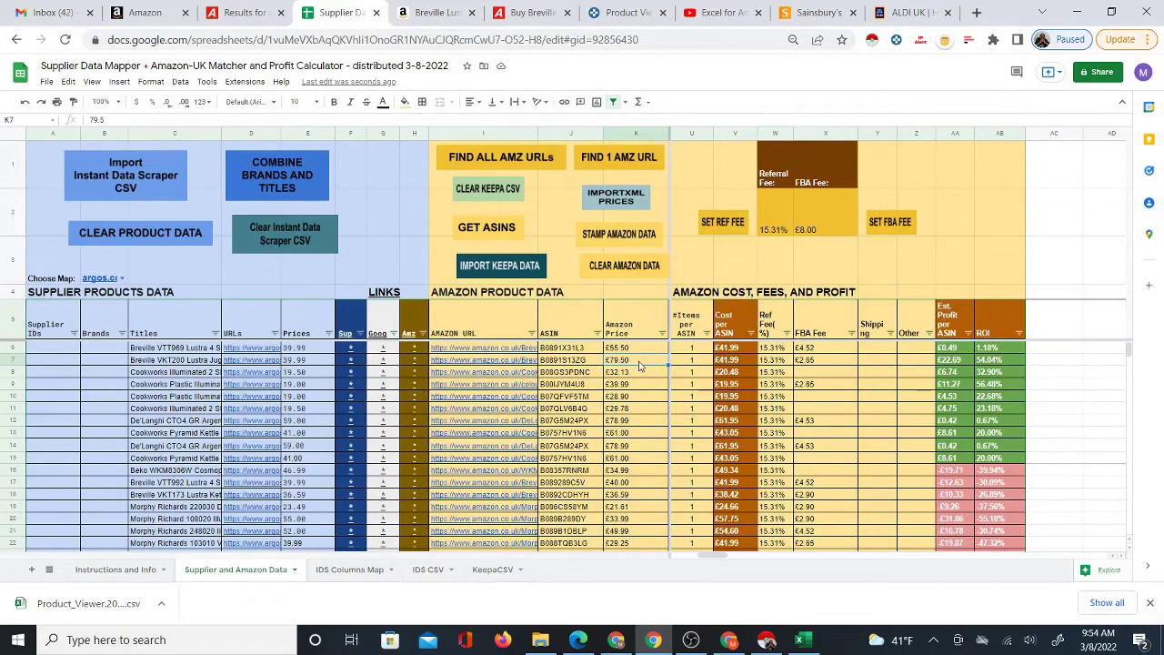
click(626, 13)
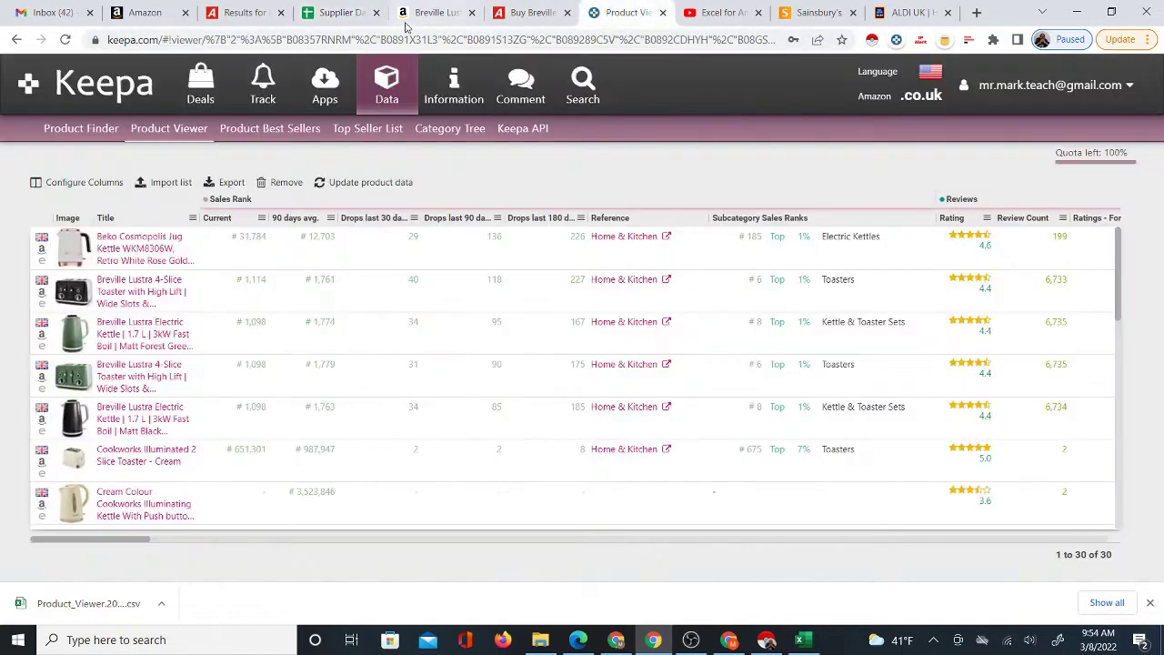
click(423, 13)
scroll(546, 382, down, 9)
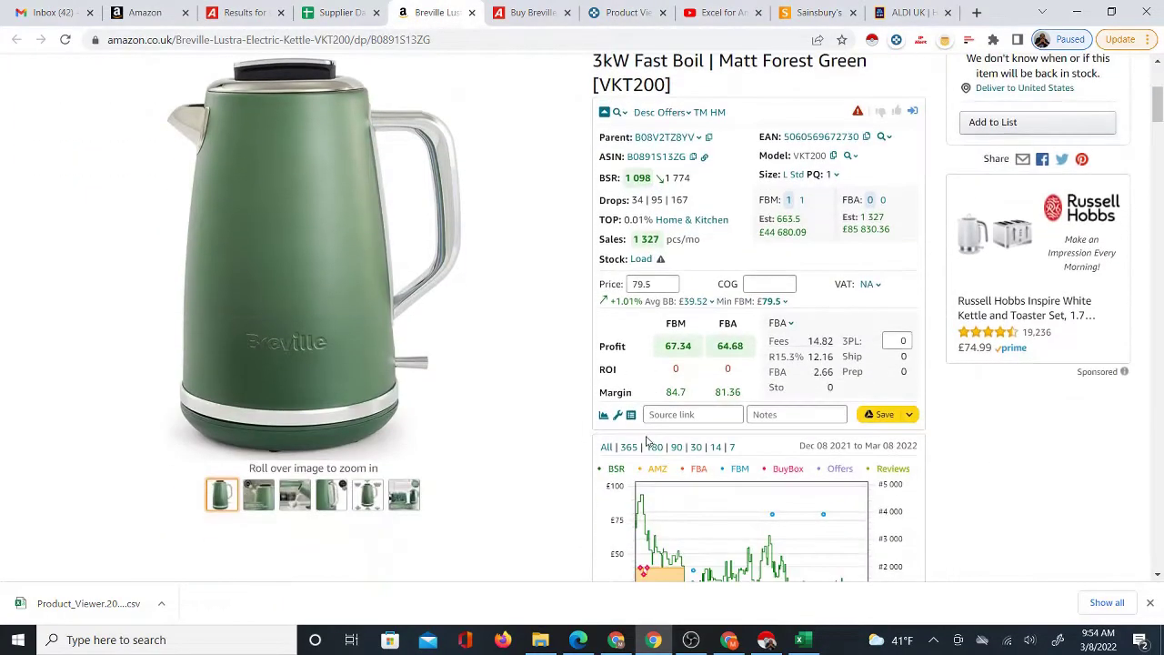
- Reload the Breville kettle's Amazon listing with the Keepa extension and examine its three-month price, sales rank and review history
scroll(546, 482, down, 4)
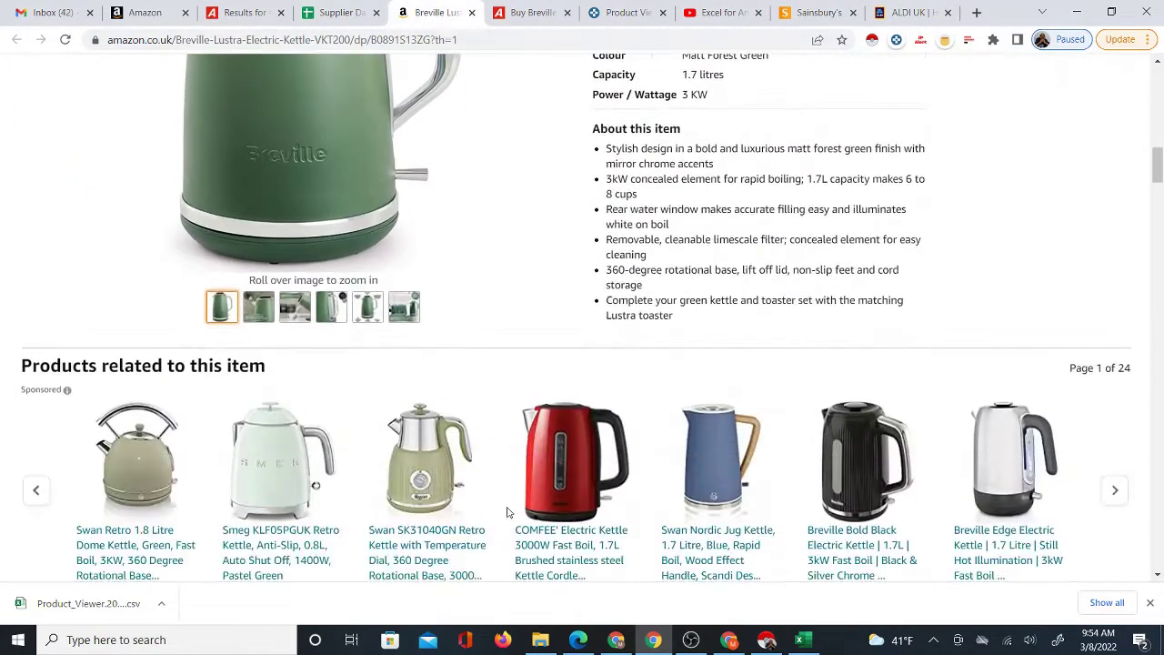
click(896, 42)
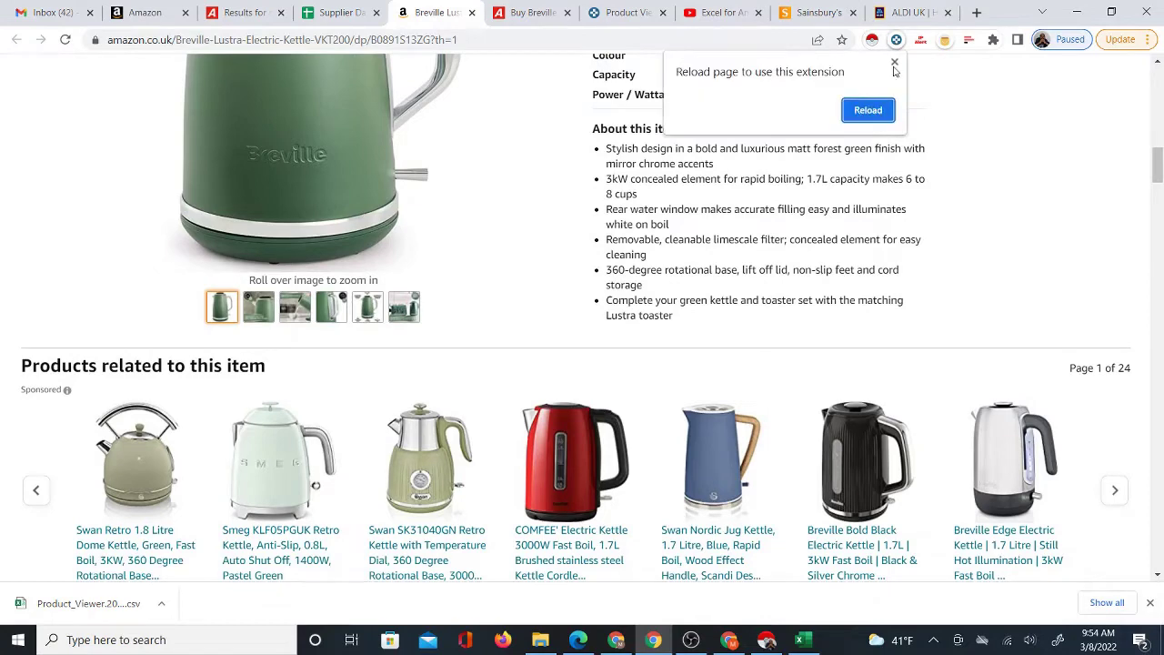
click(865, 110)
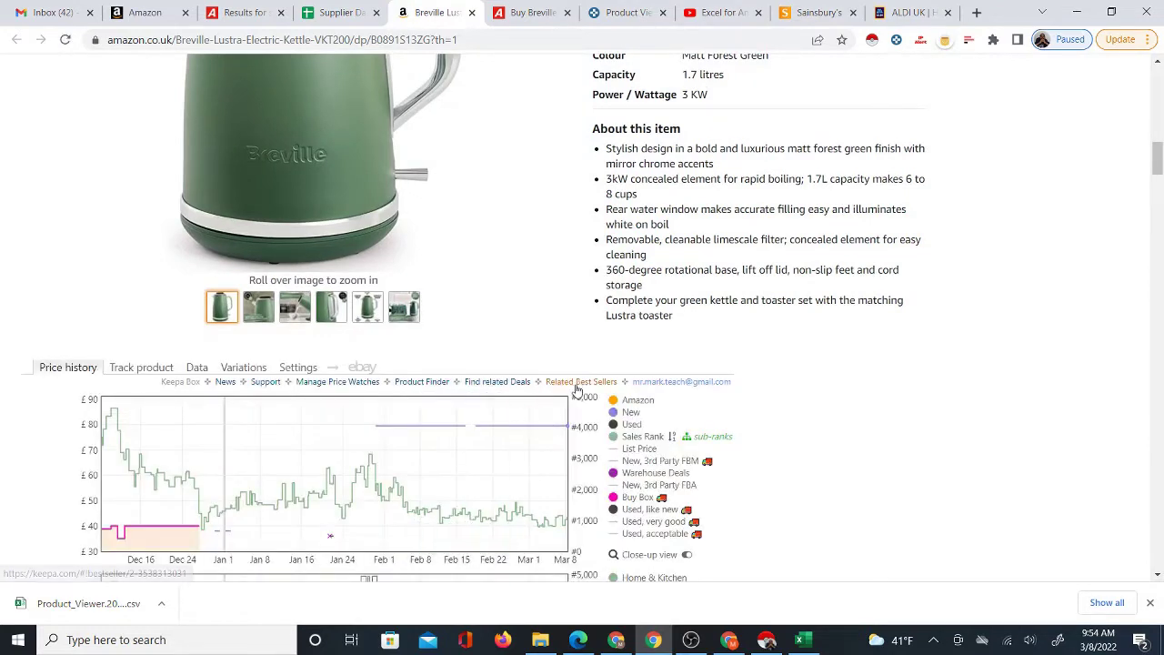
scroll(461, 437, down, 2)
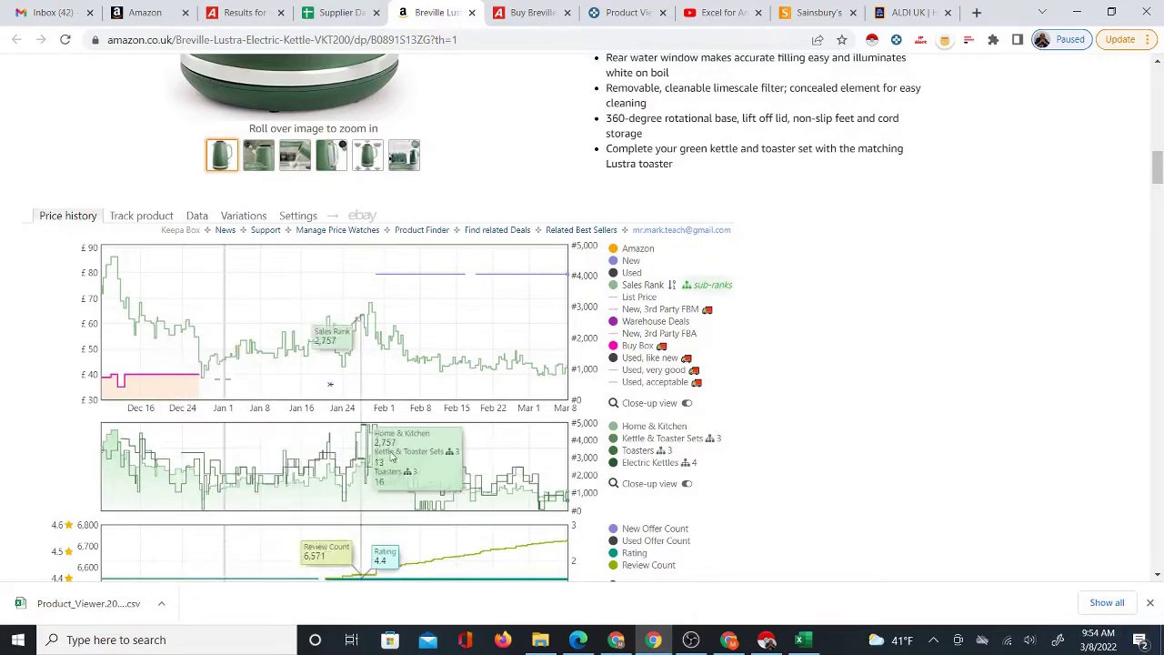
scroll(346, 446, down, 2)
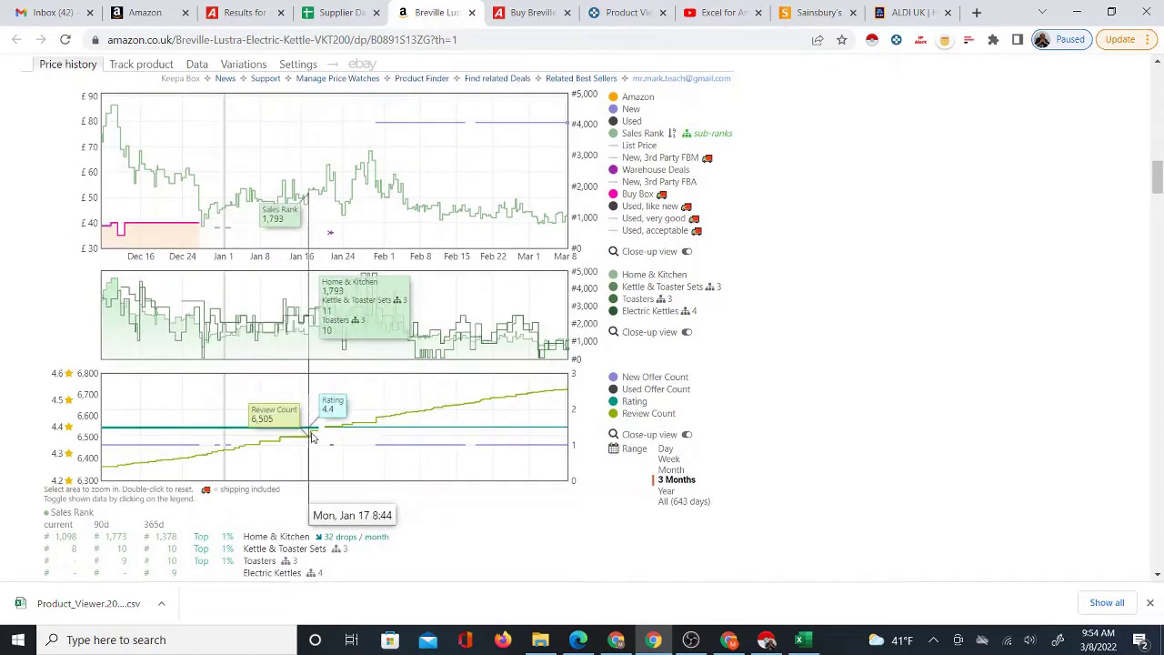
scroll(397, 442, up, 2)
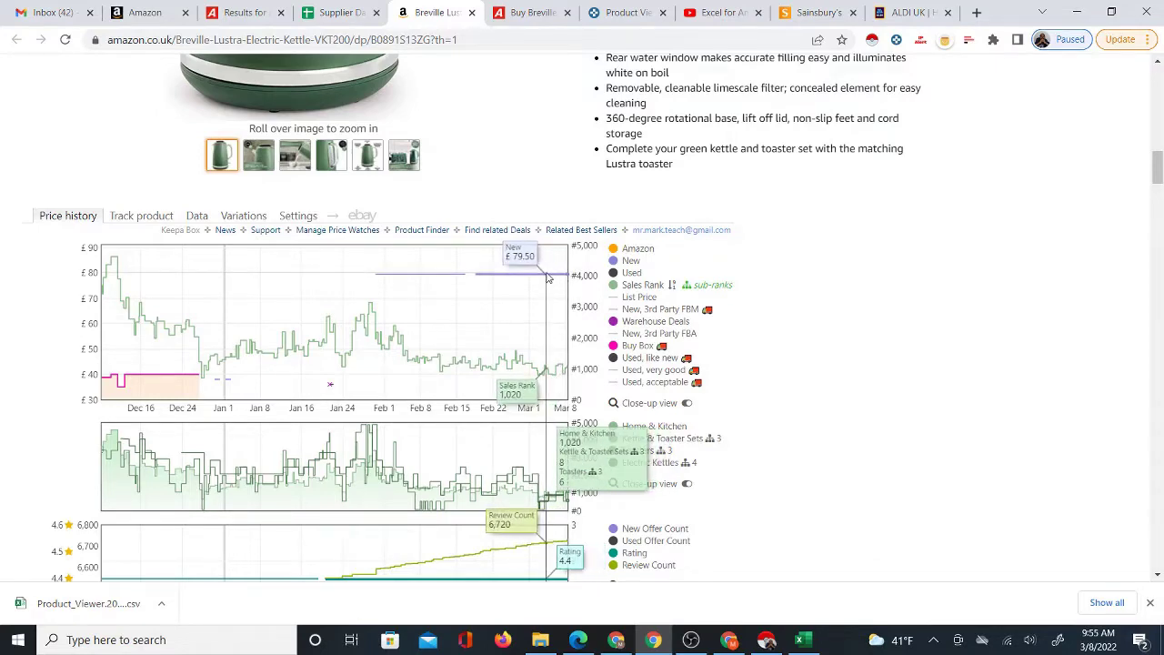
scroll(546, 275, up, 10)
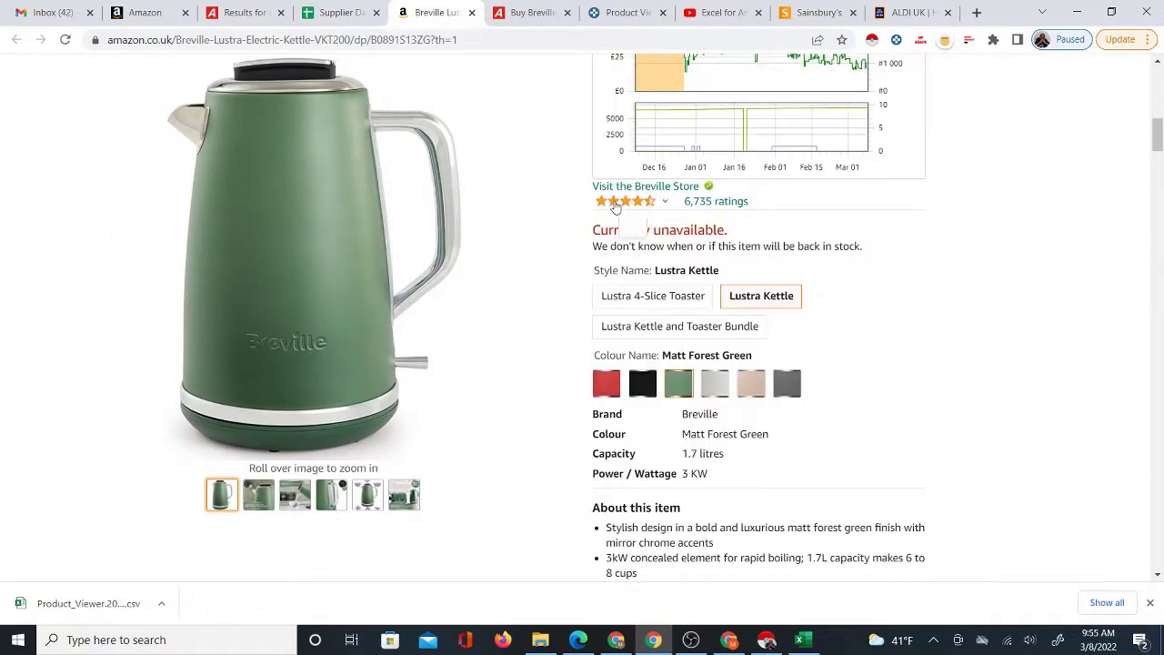
scroll(597, 385, down, 3)
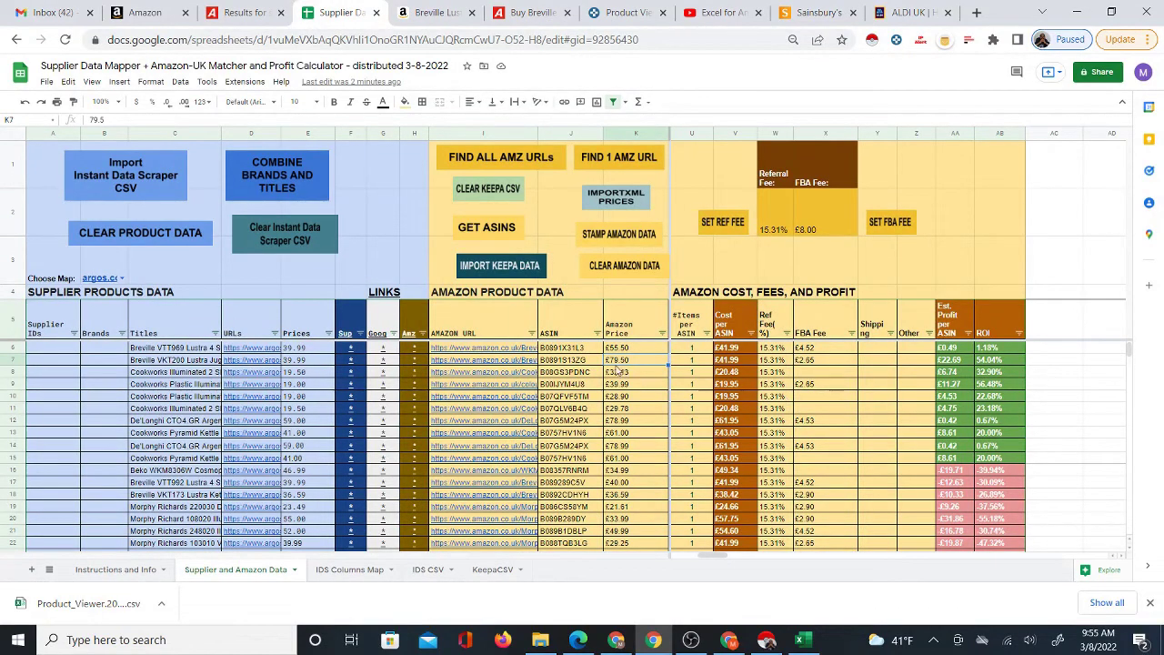
- Open the Argos page of the Cookworks Illuminated 2 Slice Toaster from row 8 and close the Breville kettle's Amazon and Argos pages
click(353, 373)
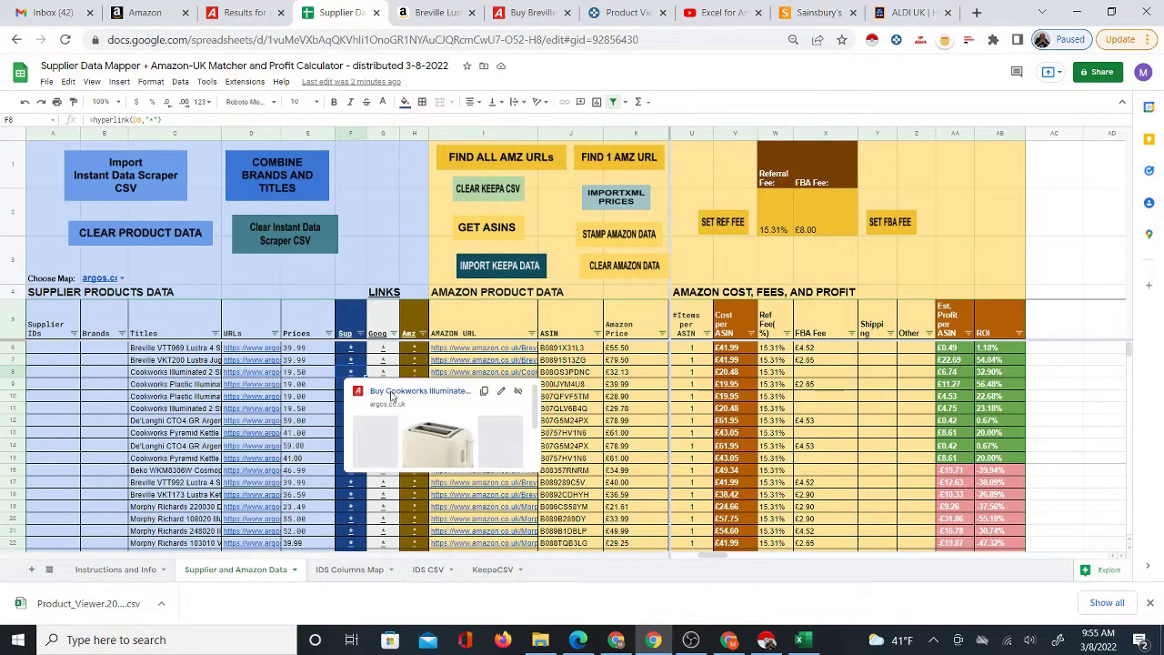
click(392, 396)
click(478, 12)
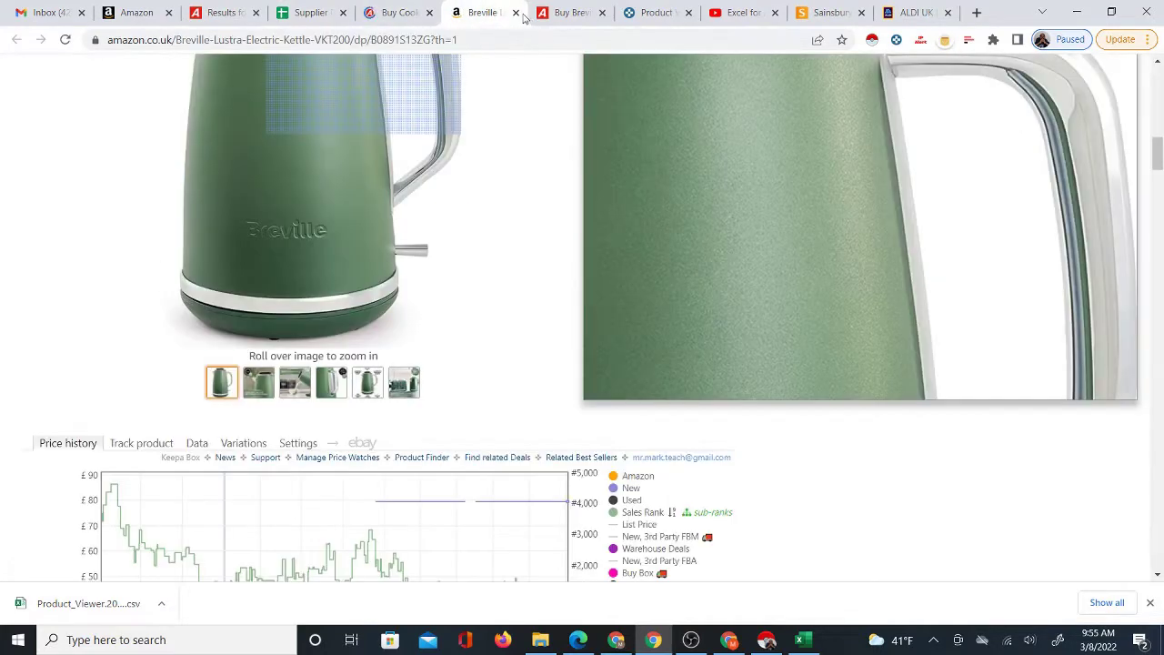
click(515, 12)
click(516, 12)
click(393, 14)
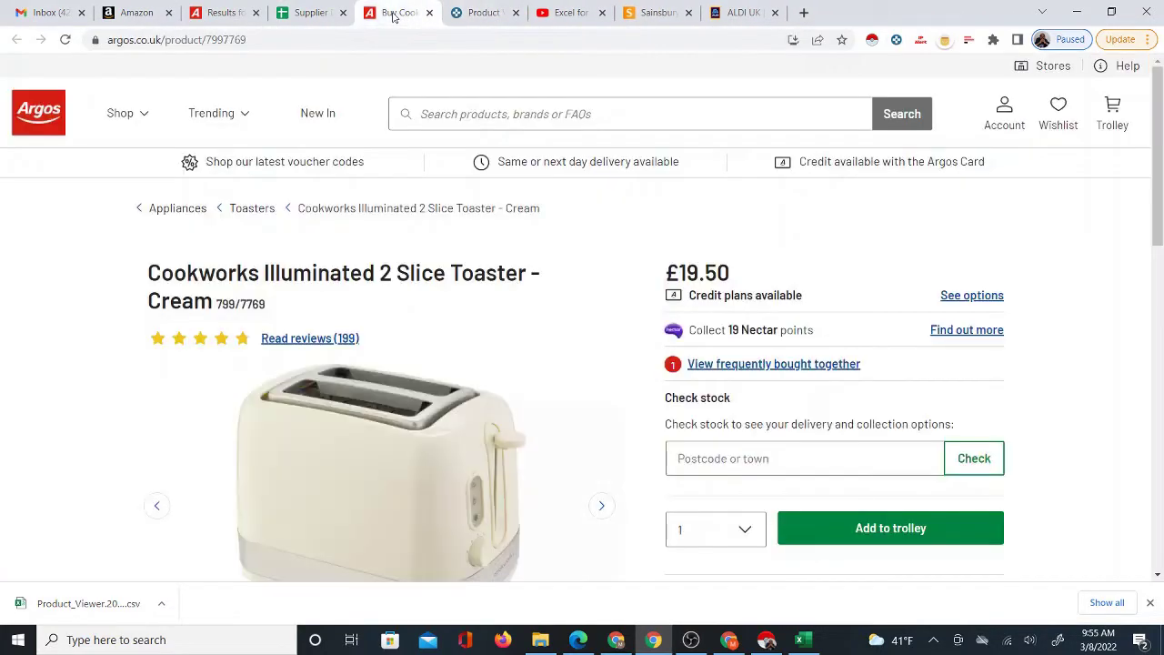
- Open the Cookworks toaster's Amazon listing from the link in row 8 of the spreadsheet
click(318, 13)
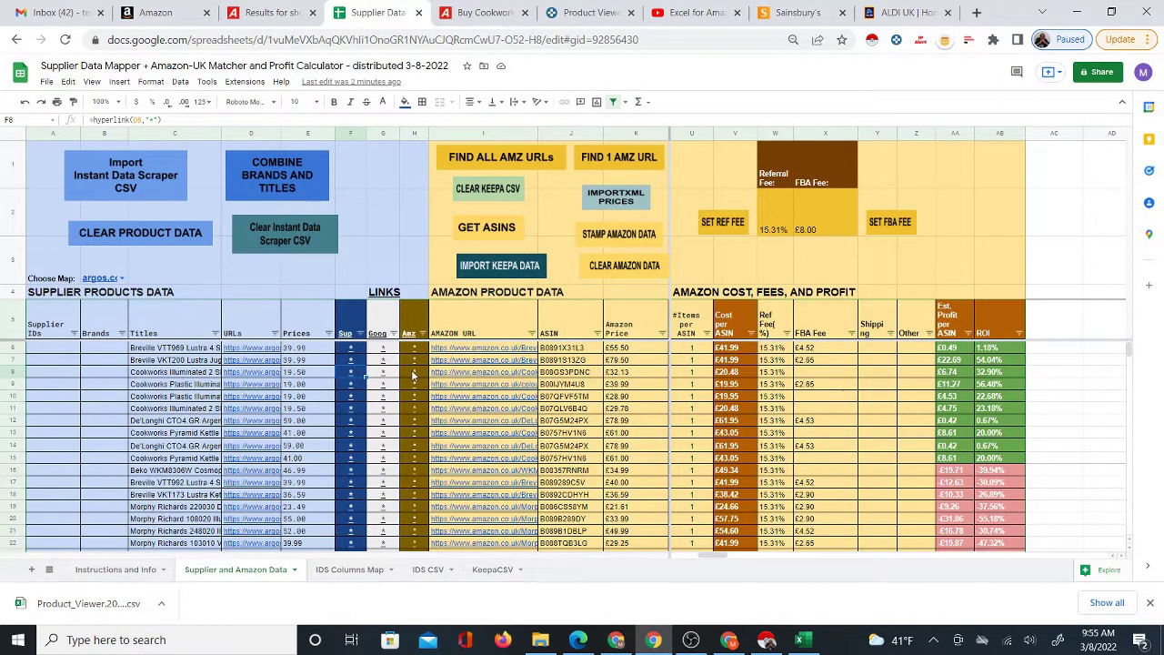
mouse_move(412, 375)
click(446, 392)
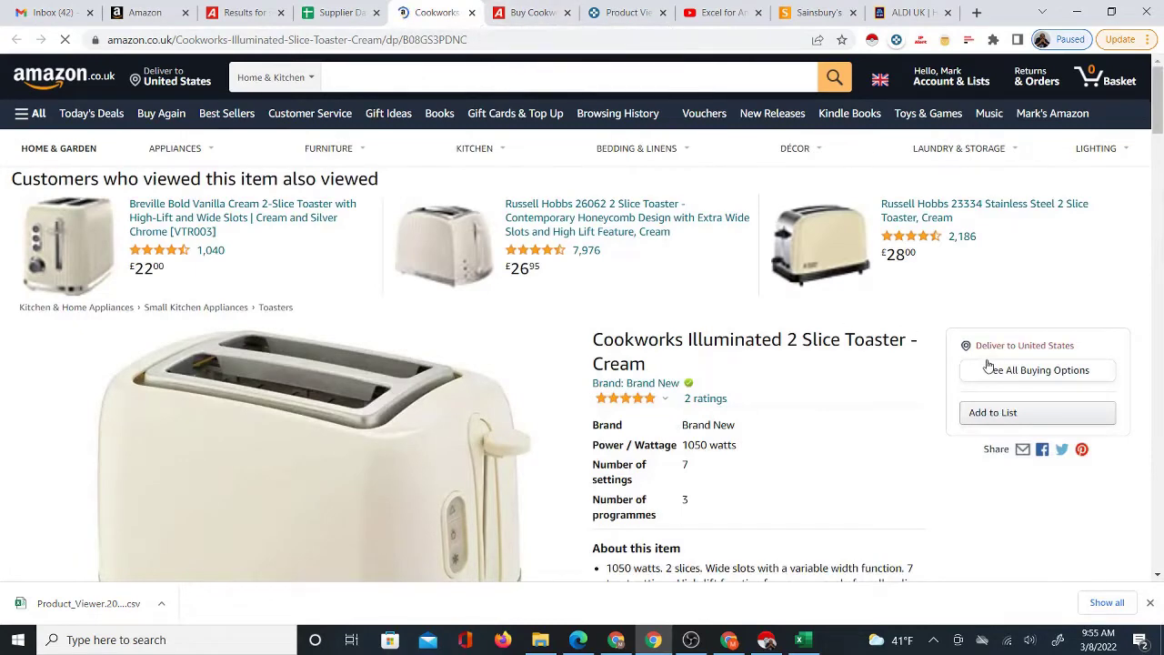
- Compare the Cookworks toaster's Argos page with its Amazon listing, including the price and delivery charge in the buying options
click(525, 12)
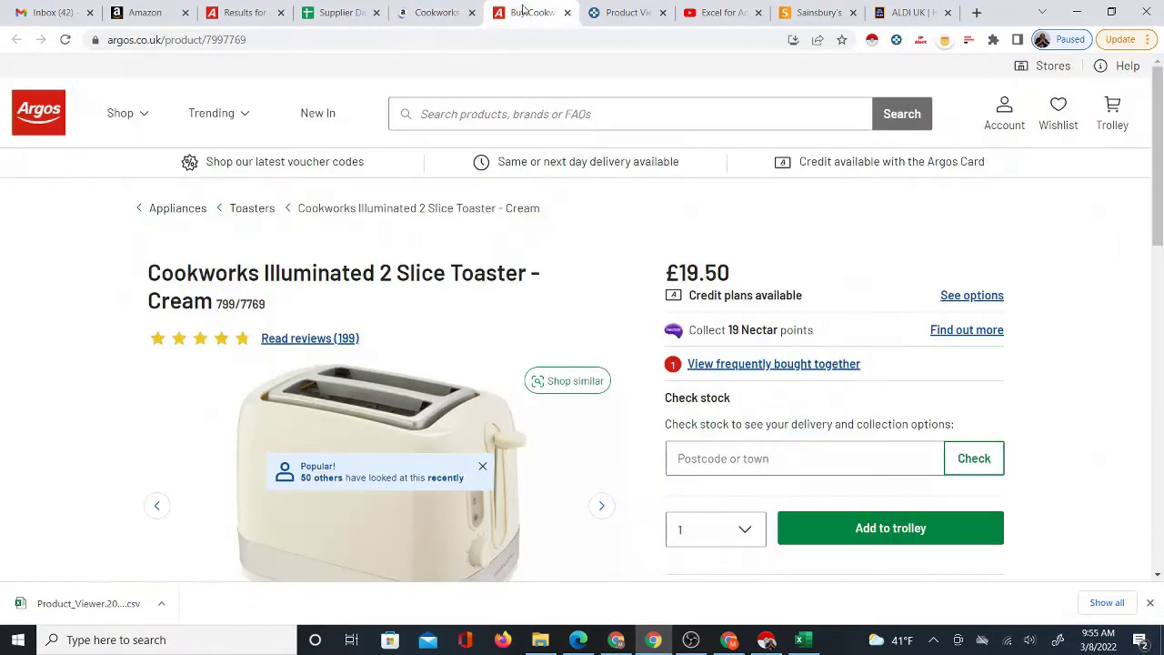
click(437, 12)
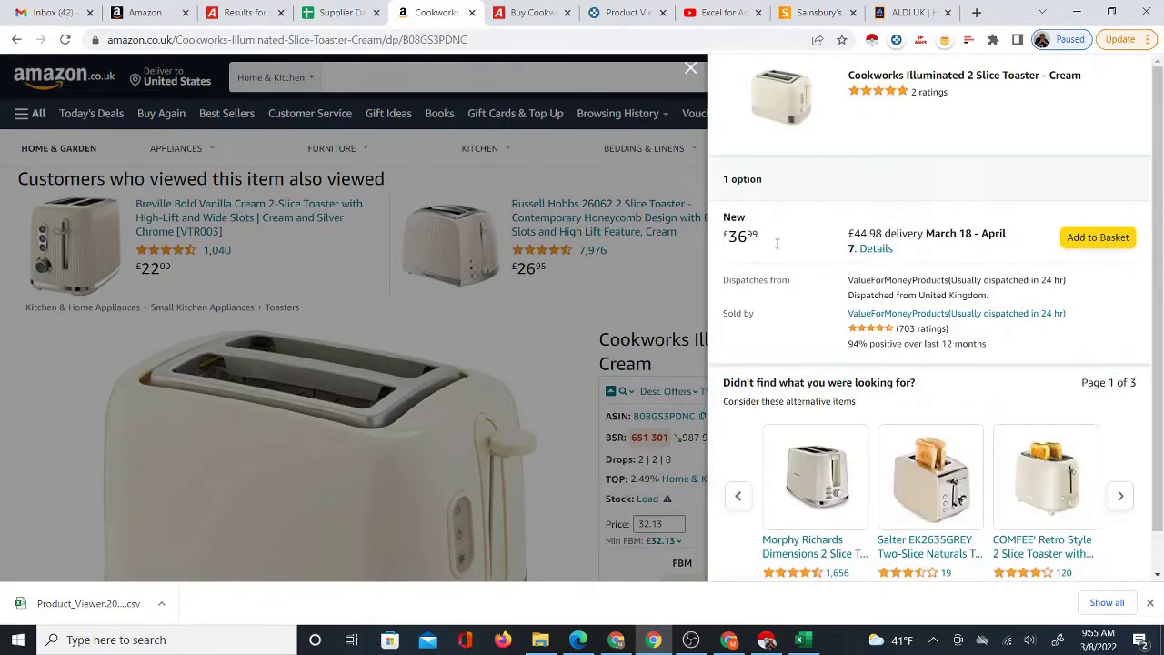
drag(851, 233, 882, 237)
click(514, 13)
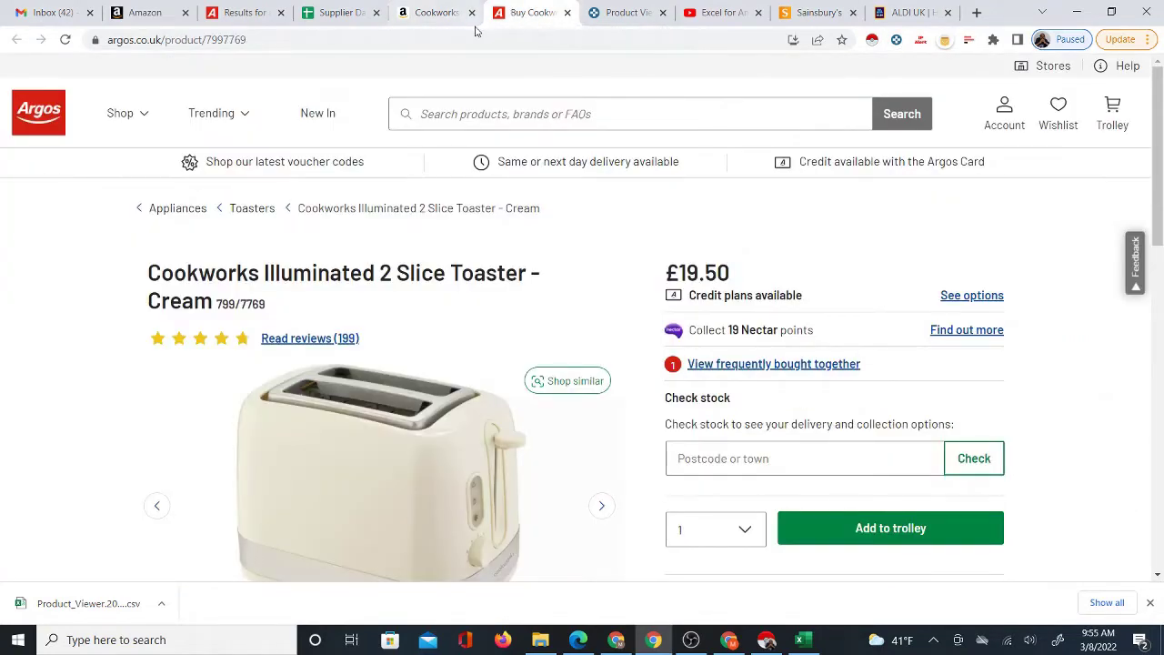
click(444, 16)
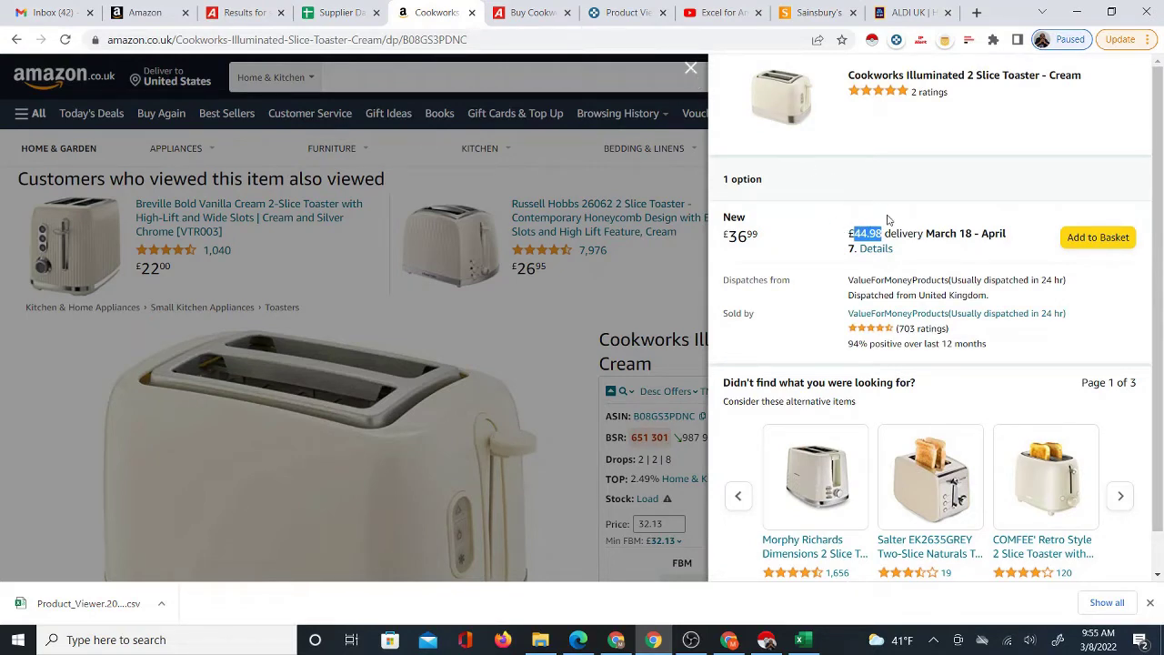
click(691, 70)
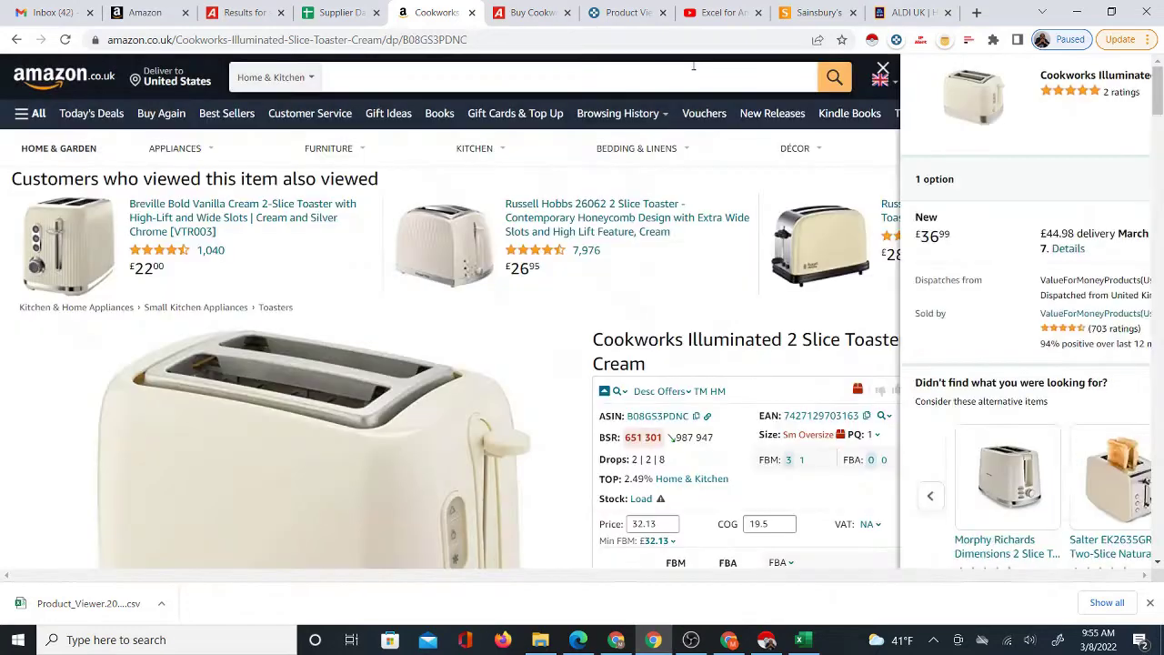
click(339, 12)
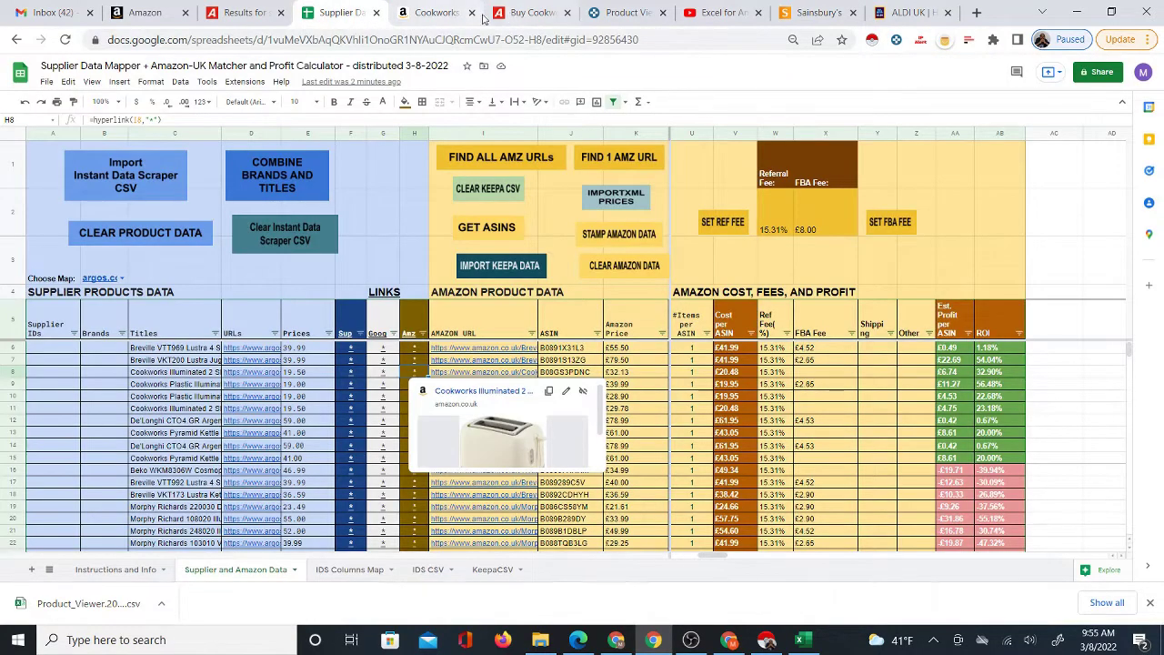
click(436, 15)
click(526, 11)
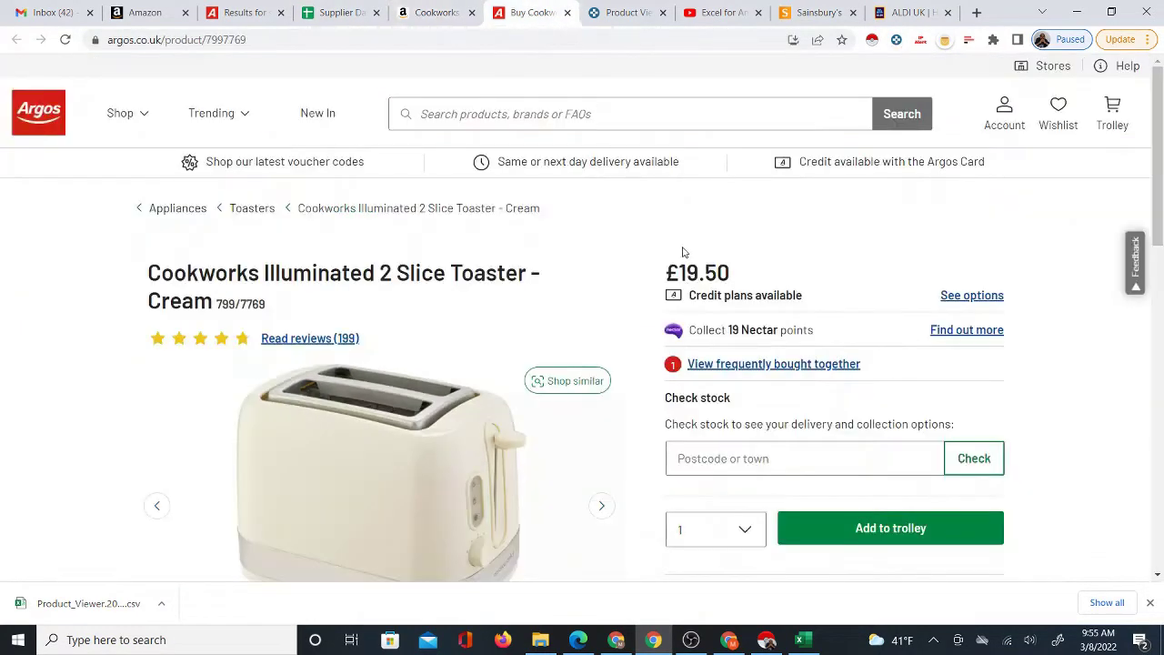
click(431, 11)
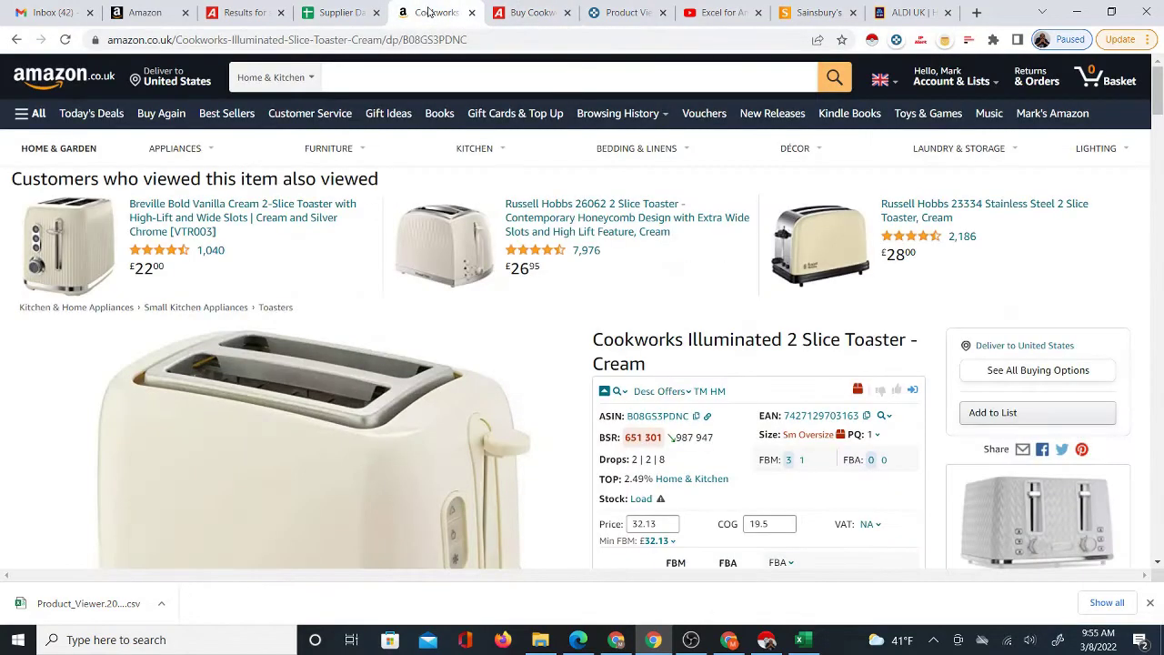
- Check the Argos and Amazon links of the Cookworks kettle in row 9 and close its Amazon page
click(341, 14)
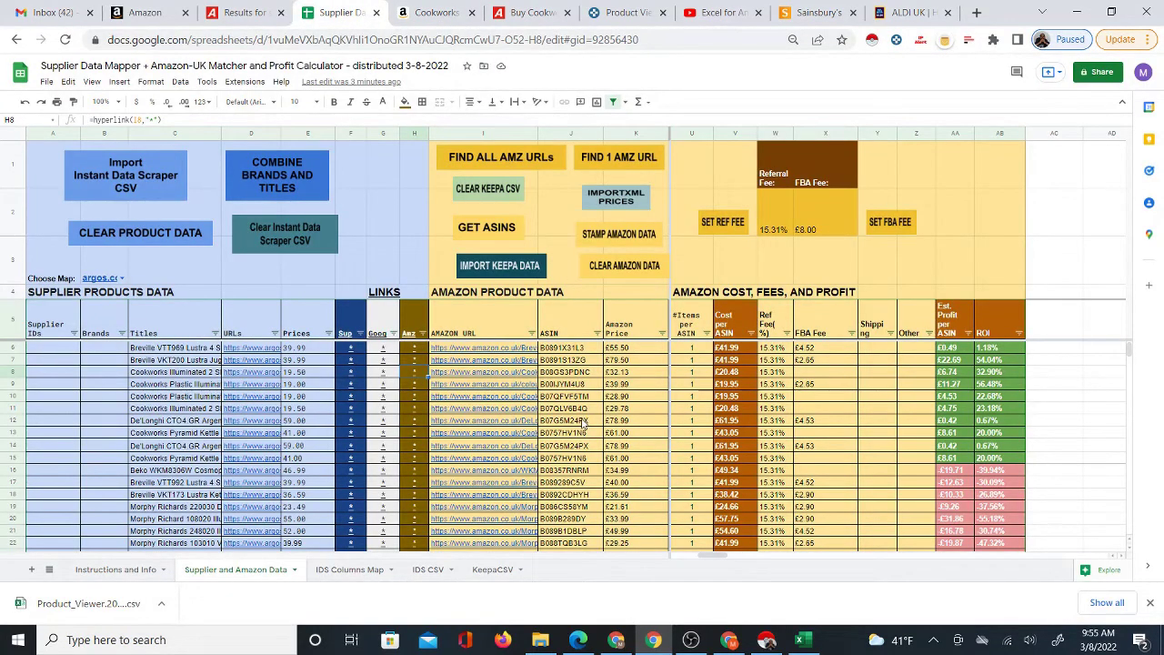
click(357, 387)
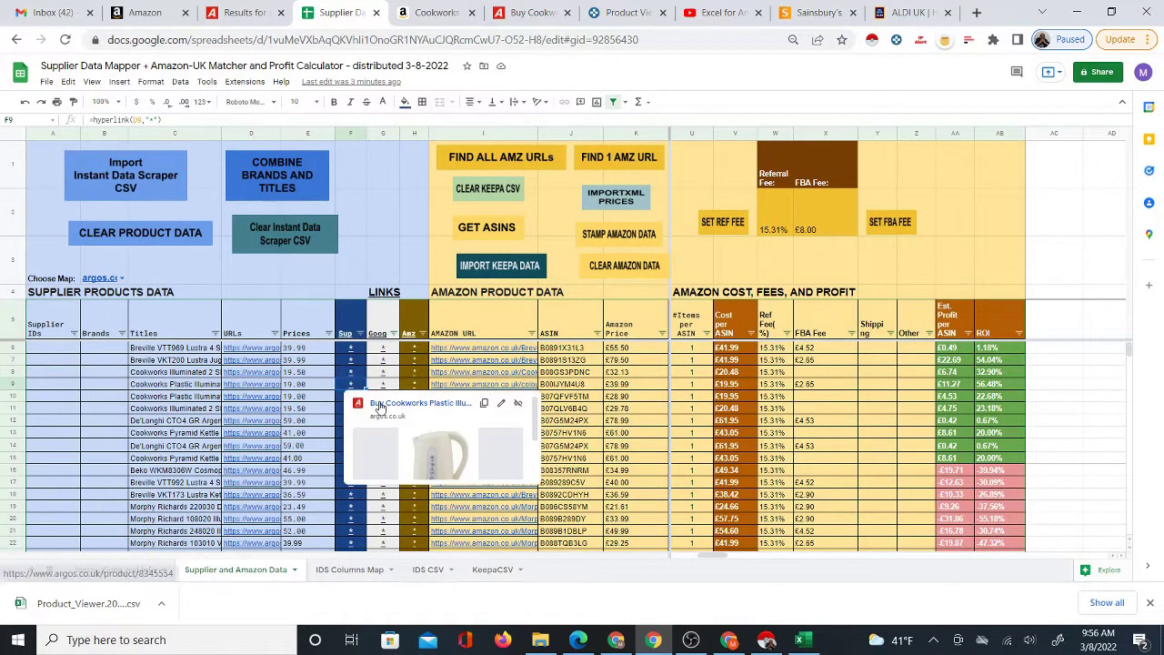
click(380, 406)
click(305, 13)
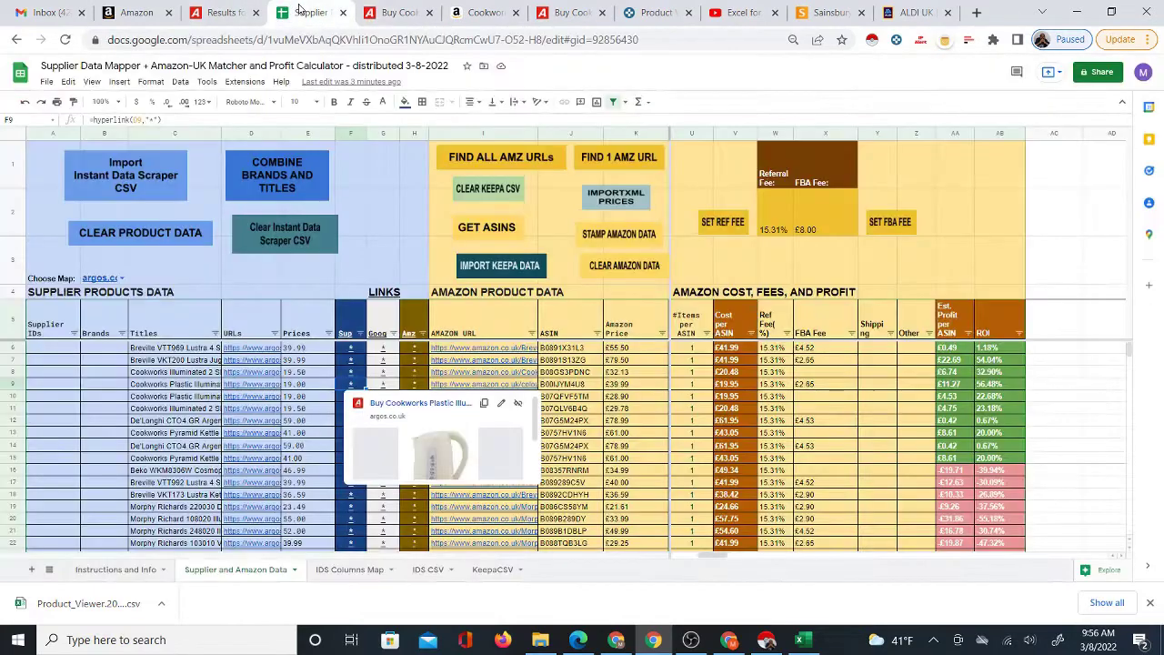
click(419, 386)
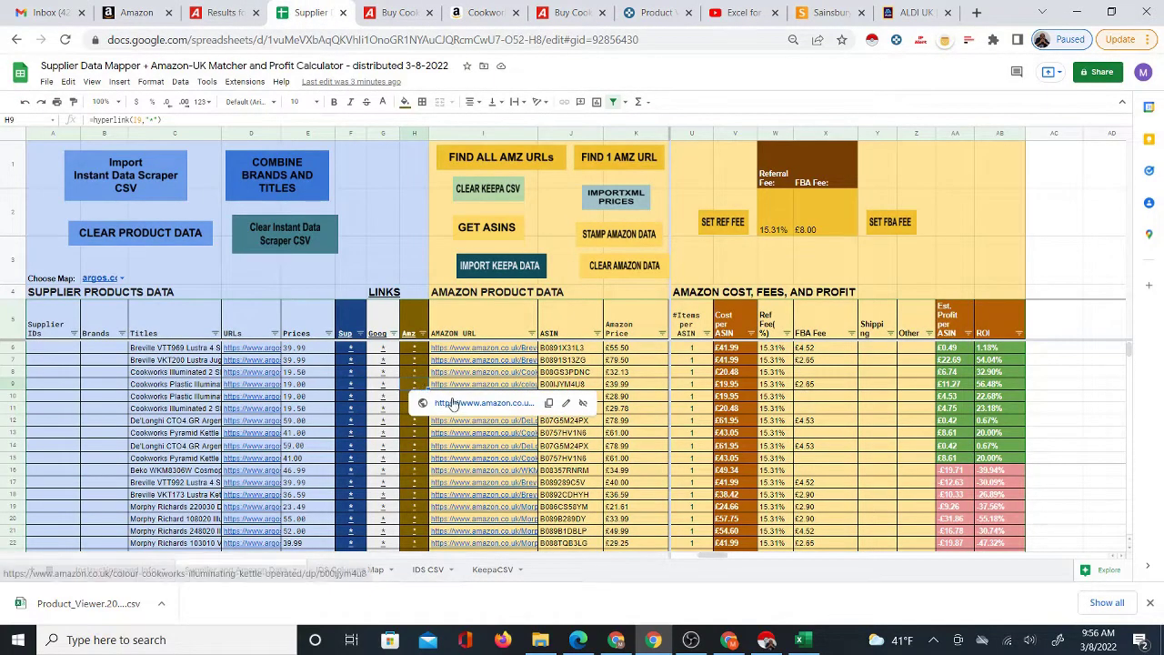
click(448, 402)
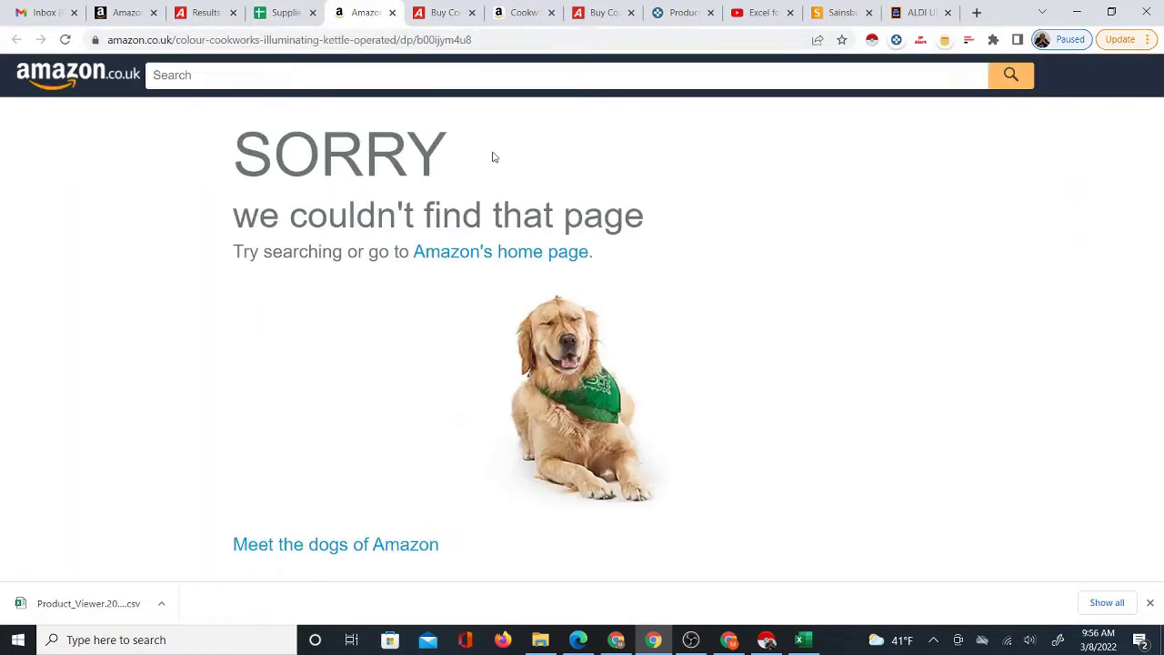
click(392, 13)
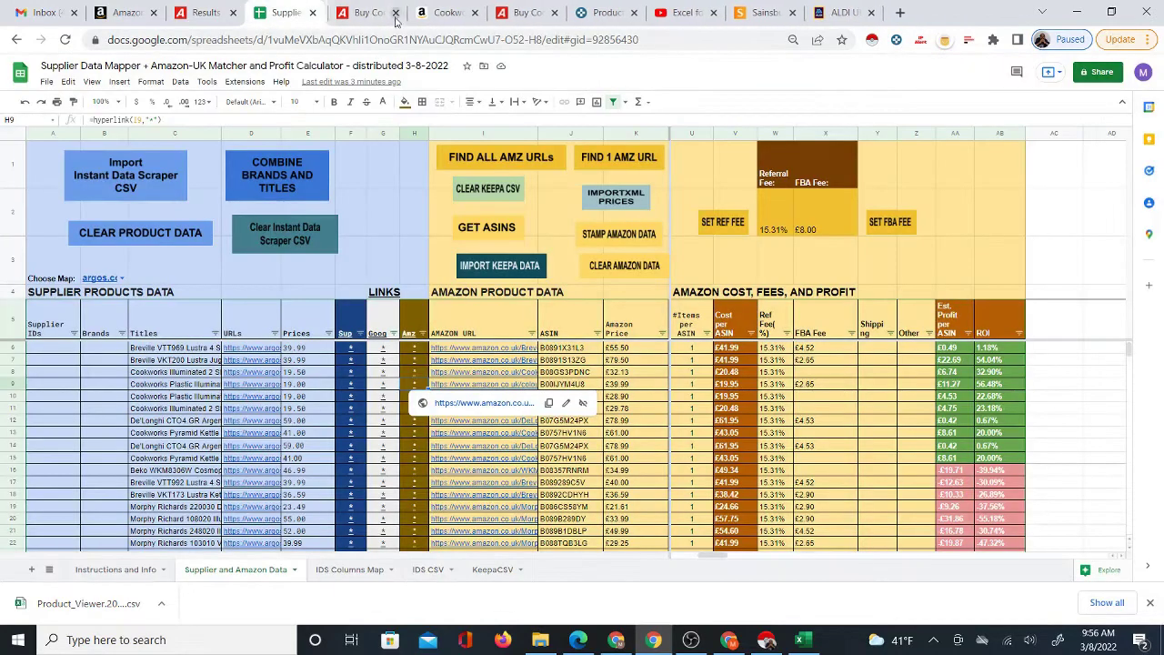
- Open the Argos page and Amazon listing of the grey Cookworks Plastic Illuminated Kettle from row 10, closing the row 9 kettle's Argos page
click(355, 409)
click(385, 416)
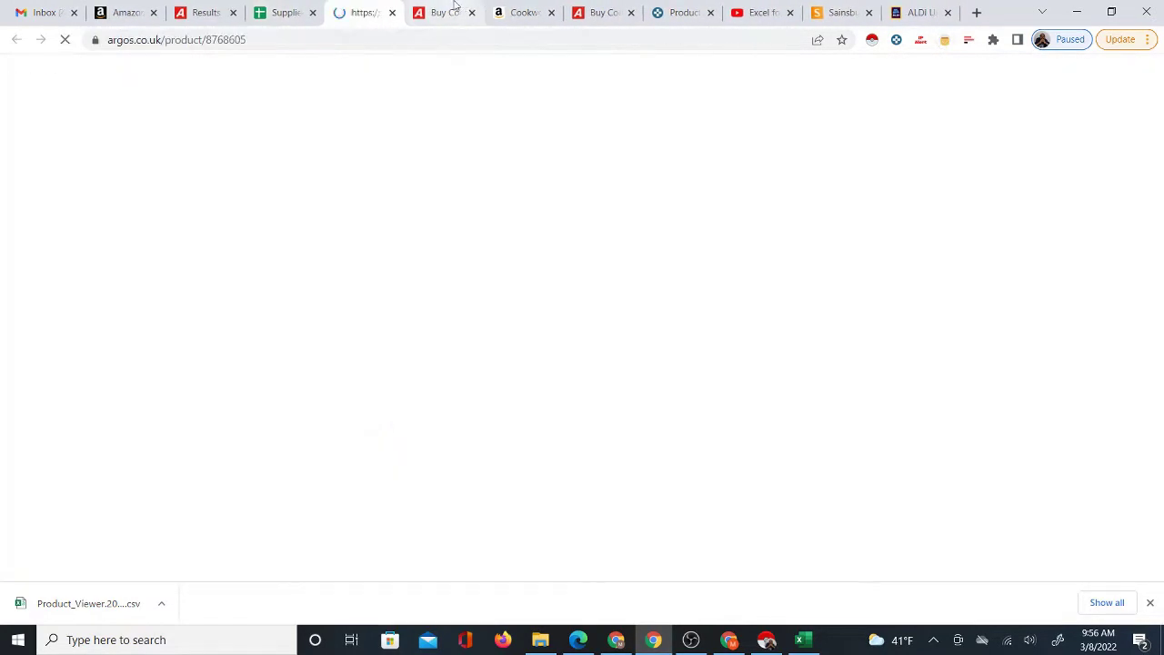
click(392, 13)
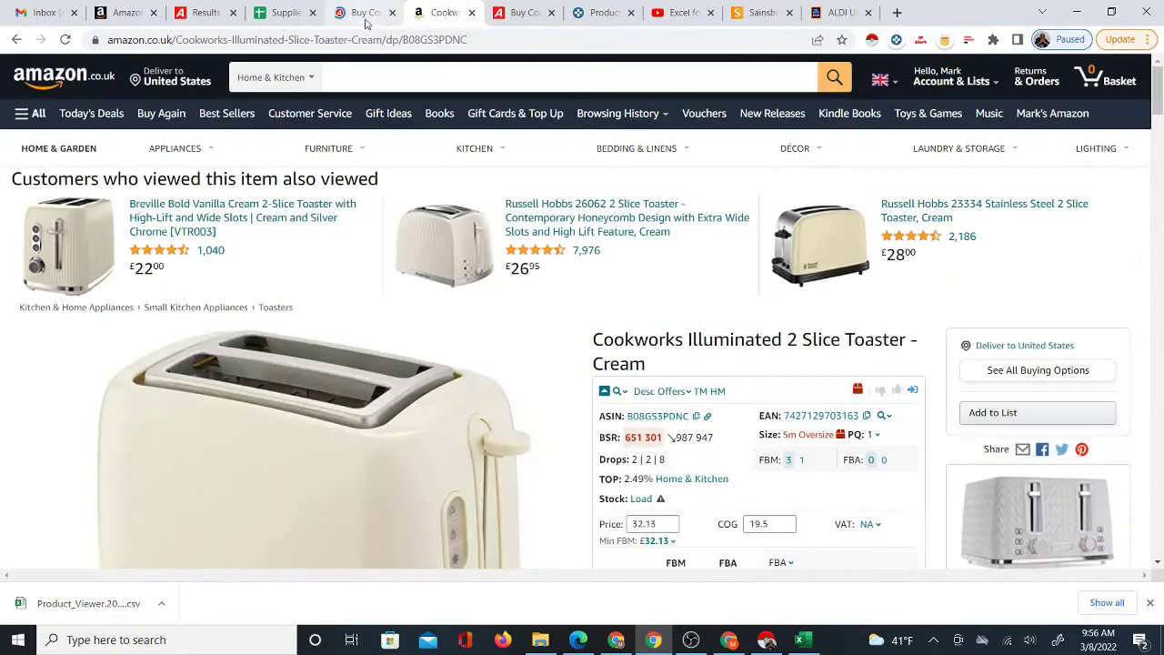
click(289, 13)
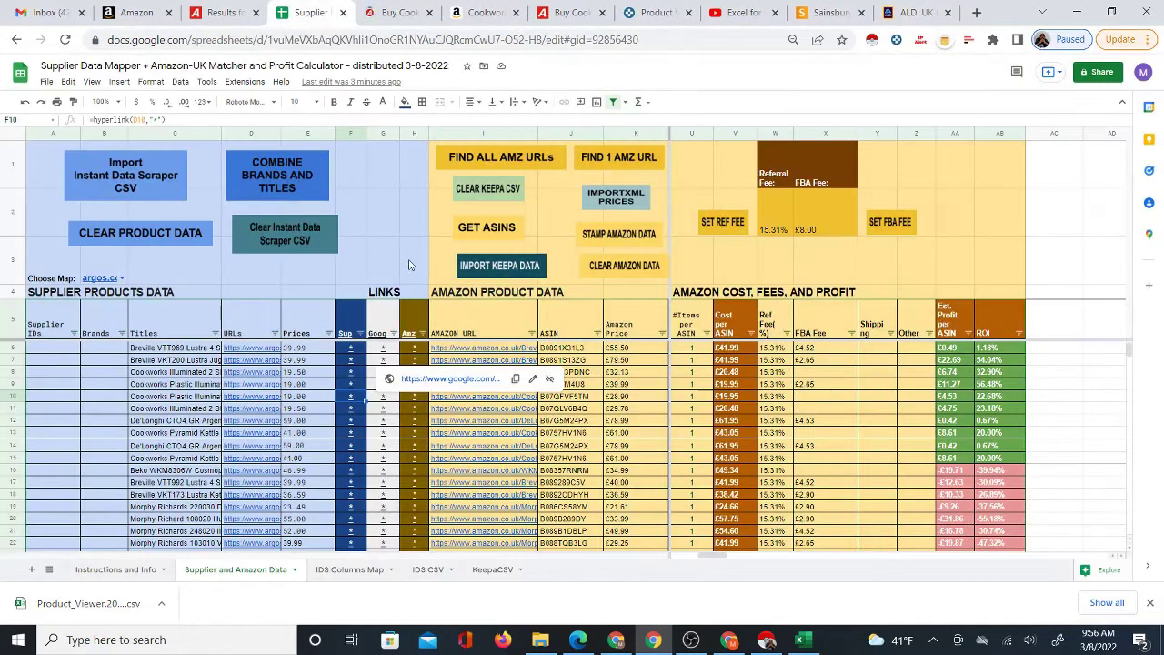
click(424, 398)
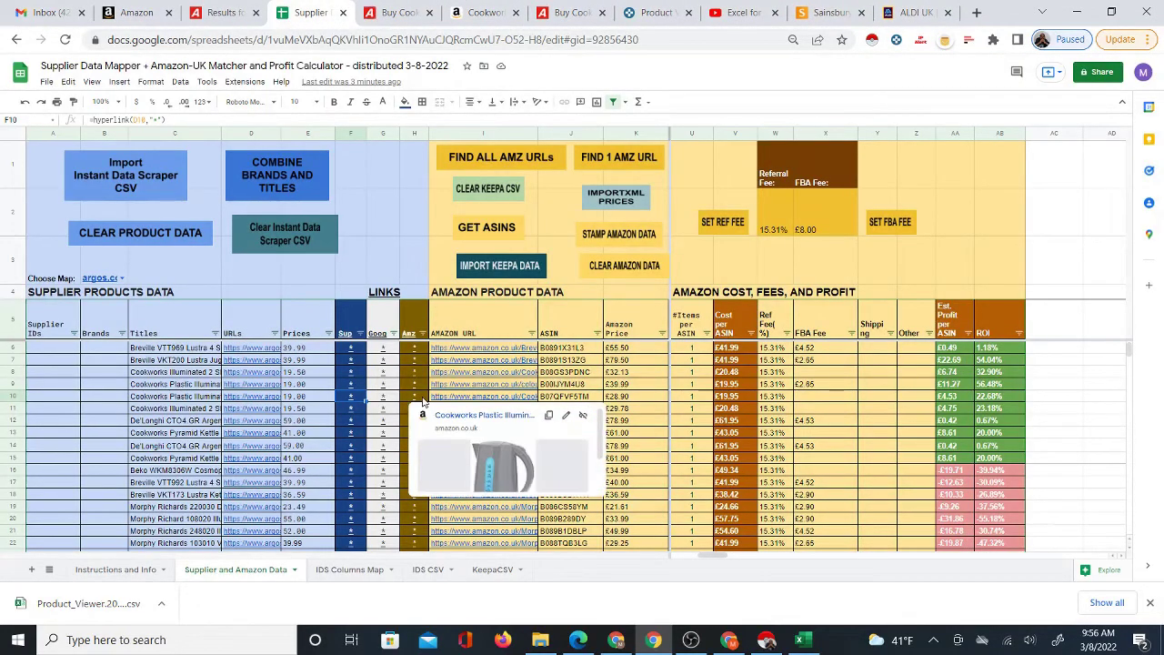
click(446, 414)
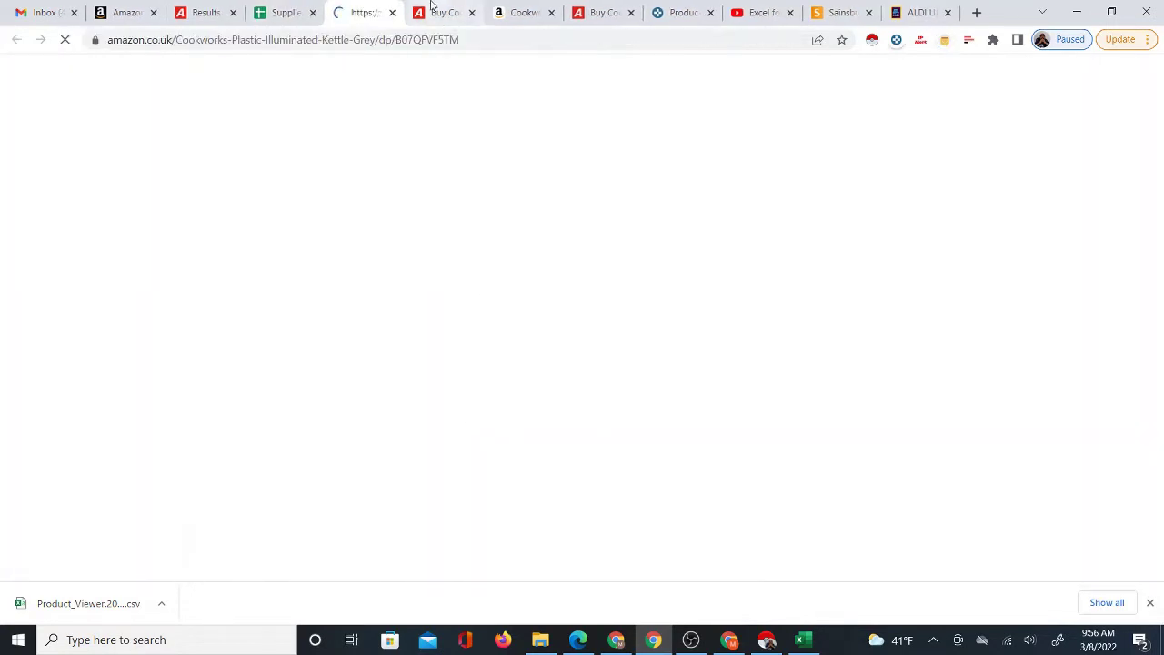
- Compare the grey Cookworks kettle's Argos page with its Amazon listing and the offer in the buying options
click(443, 13)
click(364, 12)
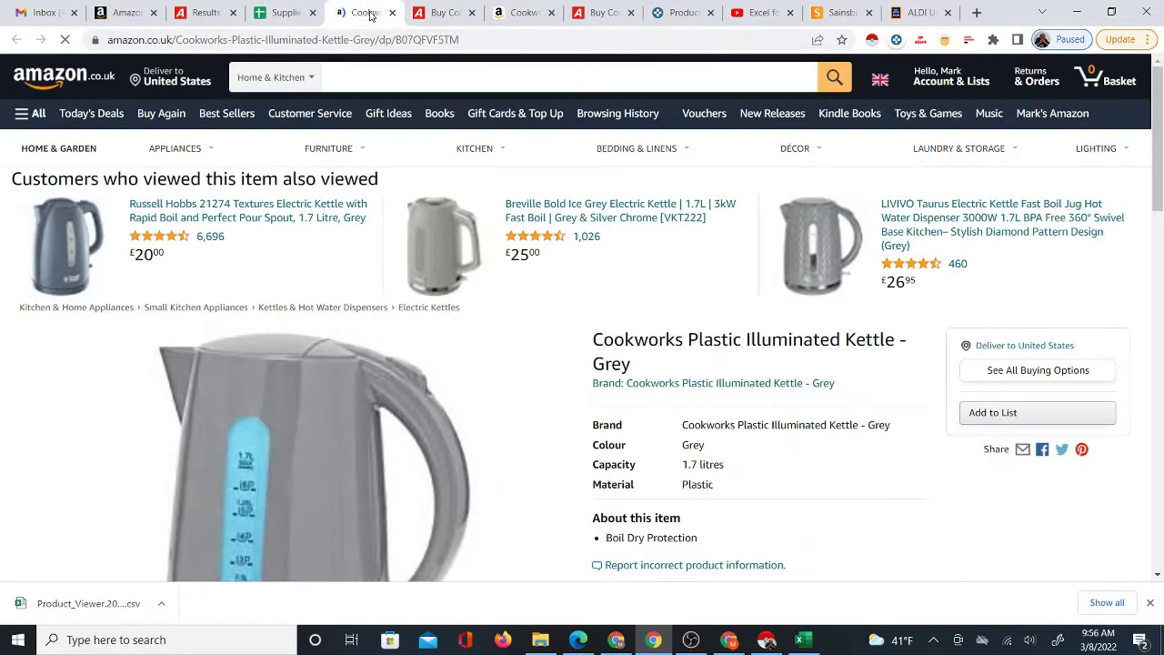
click(1052, 371)
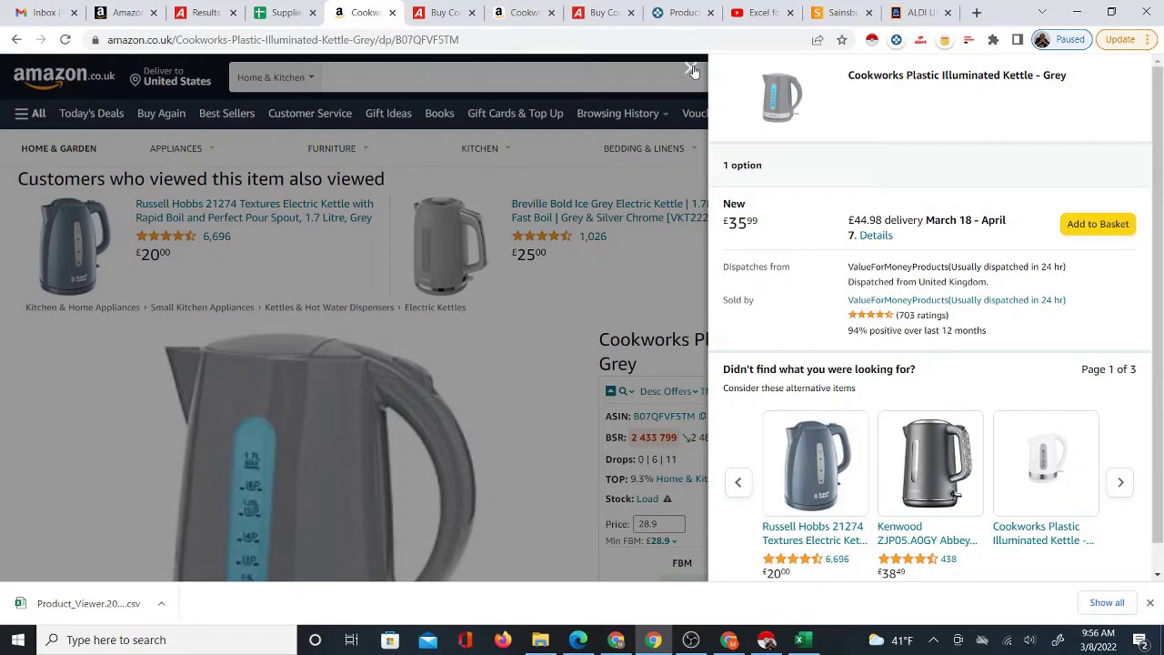
click(447, 11)
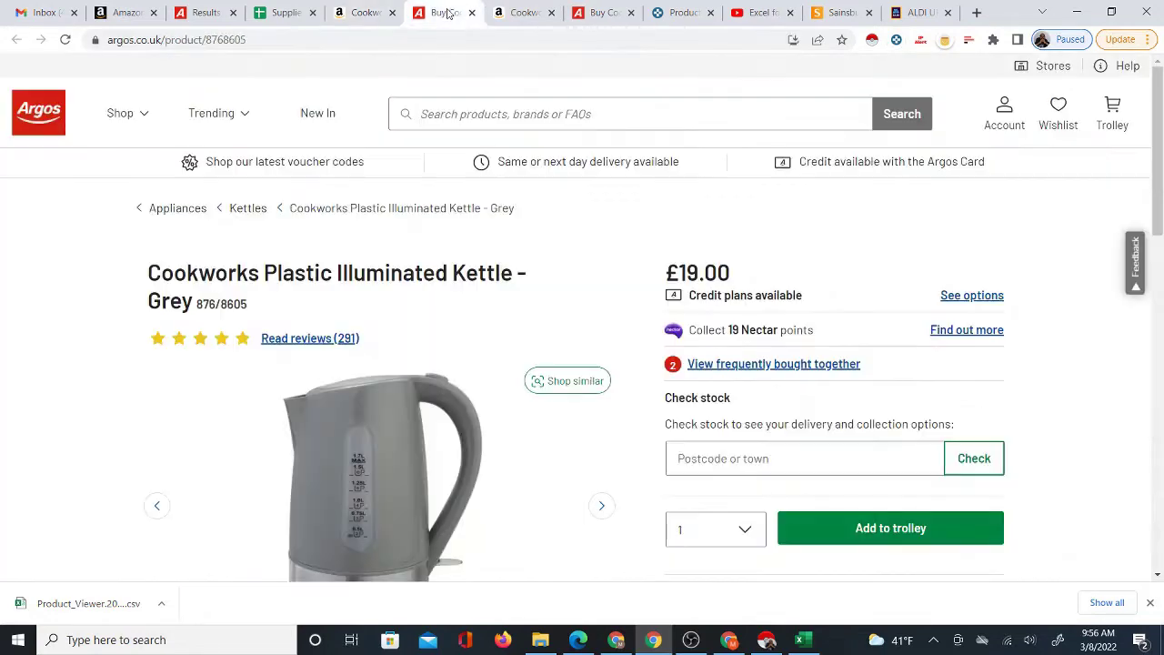
- Close the grey kettle's Amazon page and check the cost of goods in the cream Cookworks toaster's Amazon listing
click(362, 9)
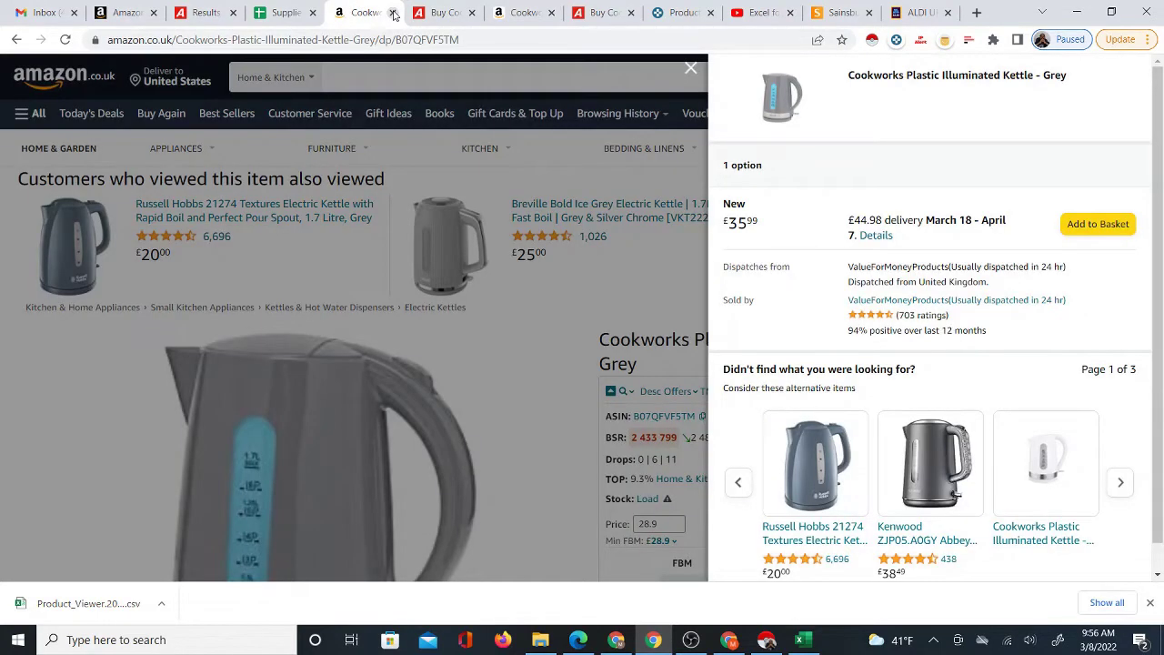
click(392, 14)
click(440, 14)
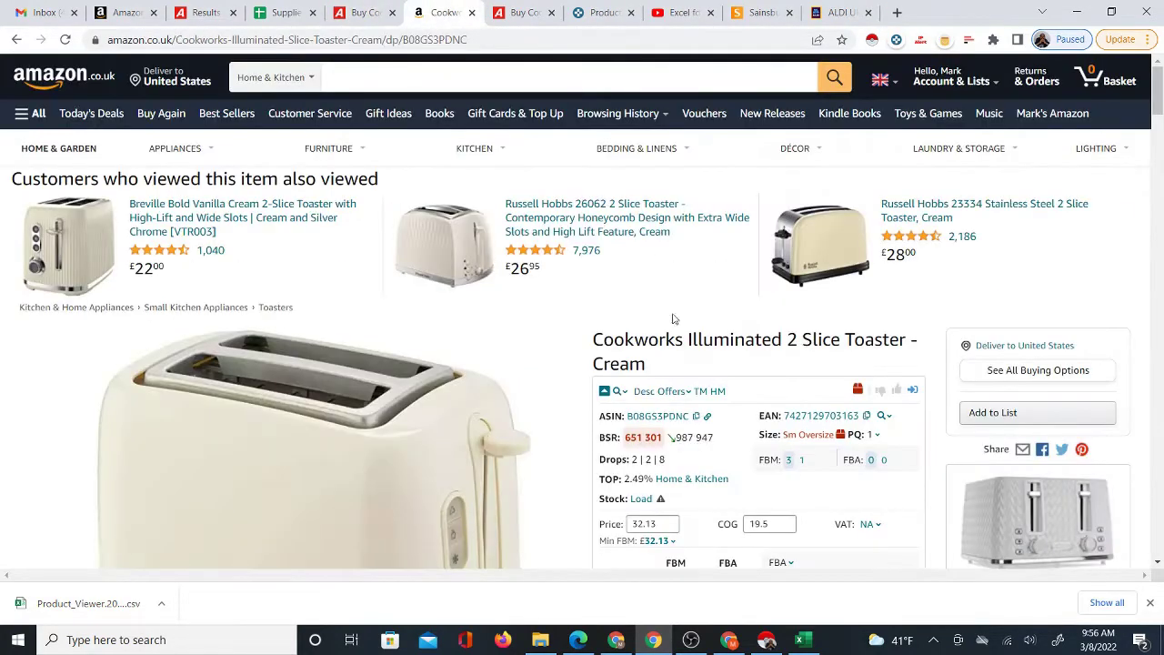
scroll(682, 364, down, 3)
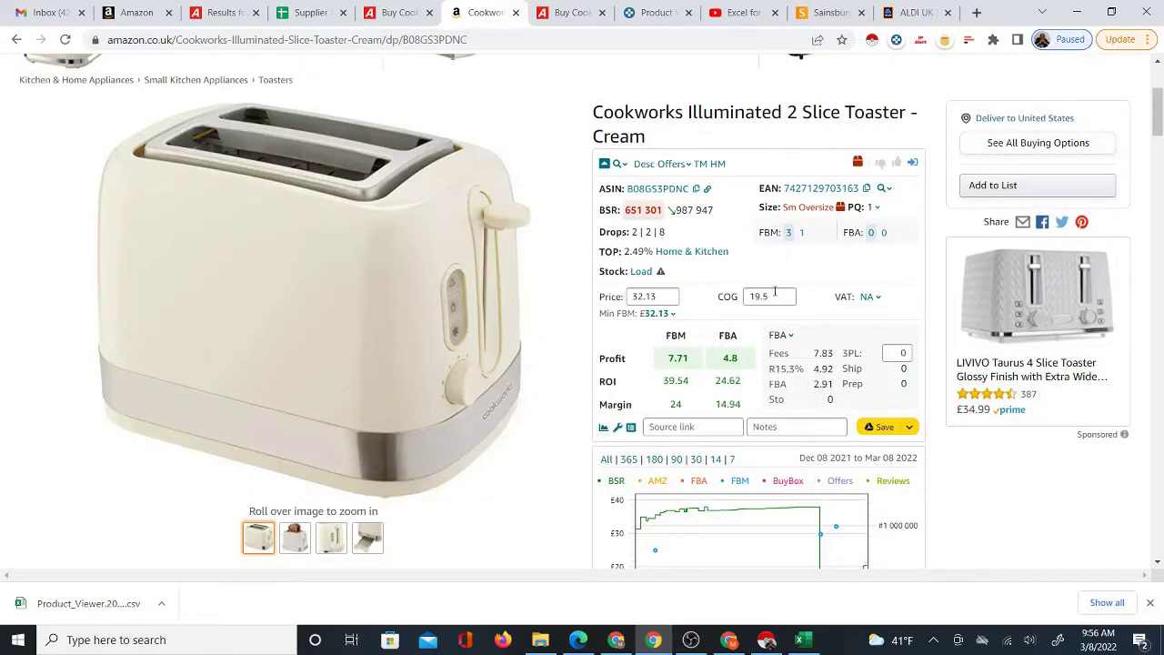
drag(775, 291, 741, 296)
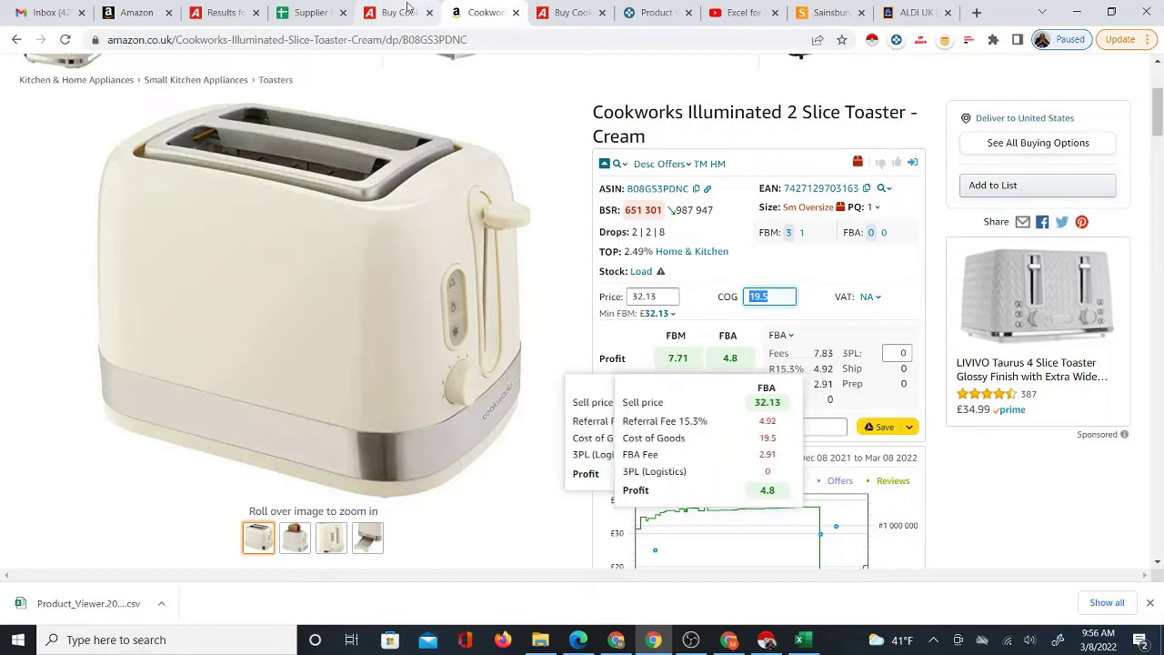
- Open the Argos page of the cream Cookworks Illuminated 2 Slice Toaster from row 8 of the supplier sheet
click(391, 13)
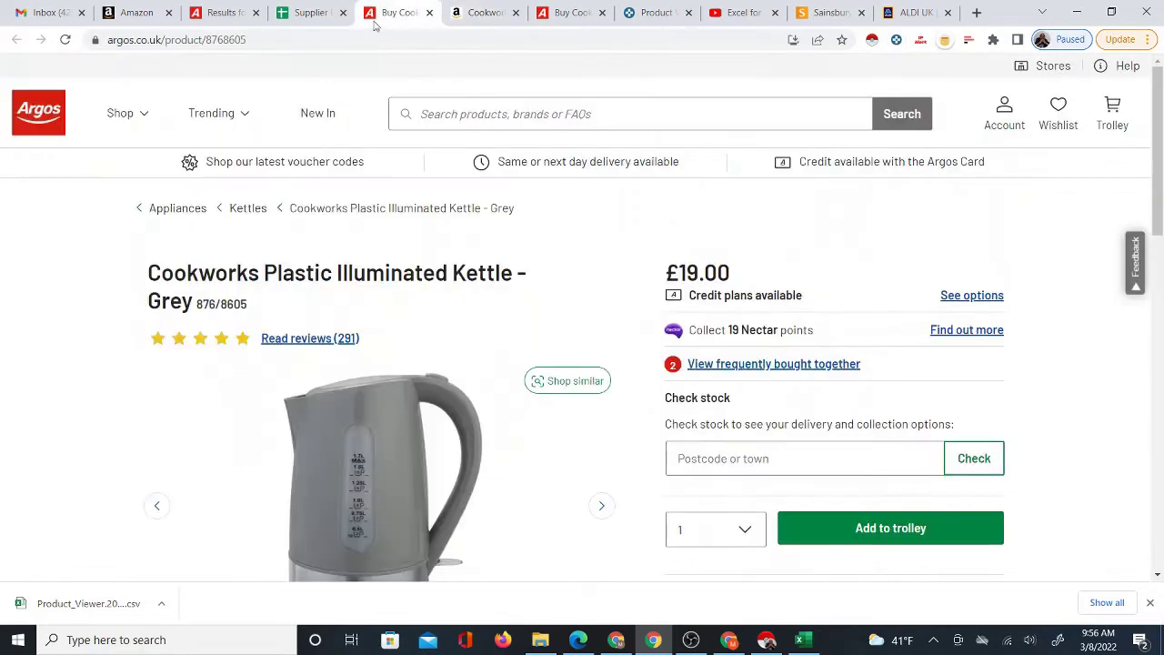
click(310, 13)
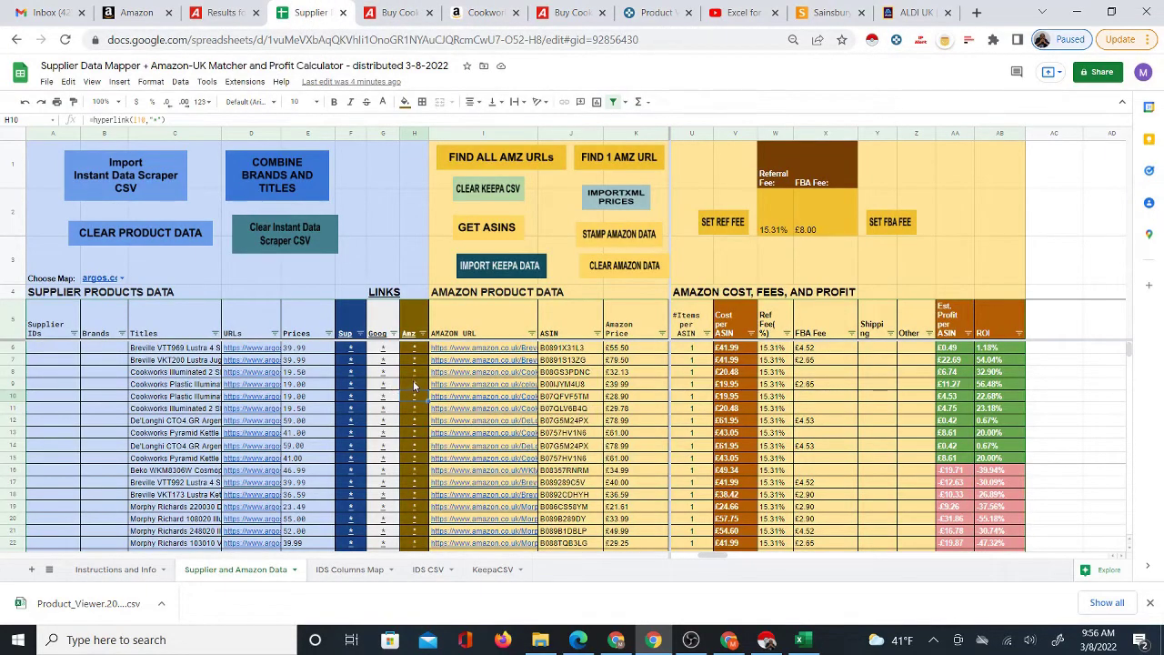
click(356, 387)
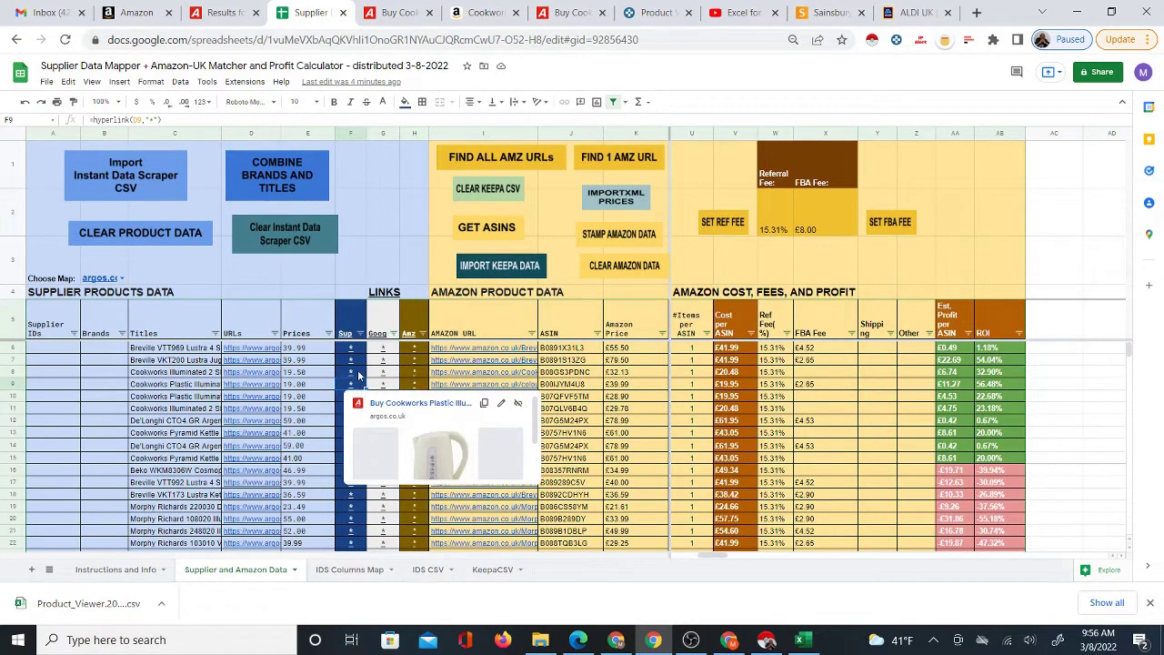
click(360, 373)
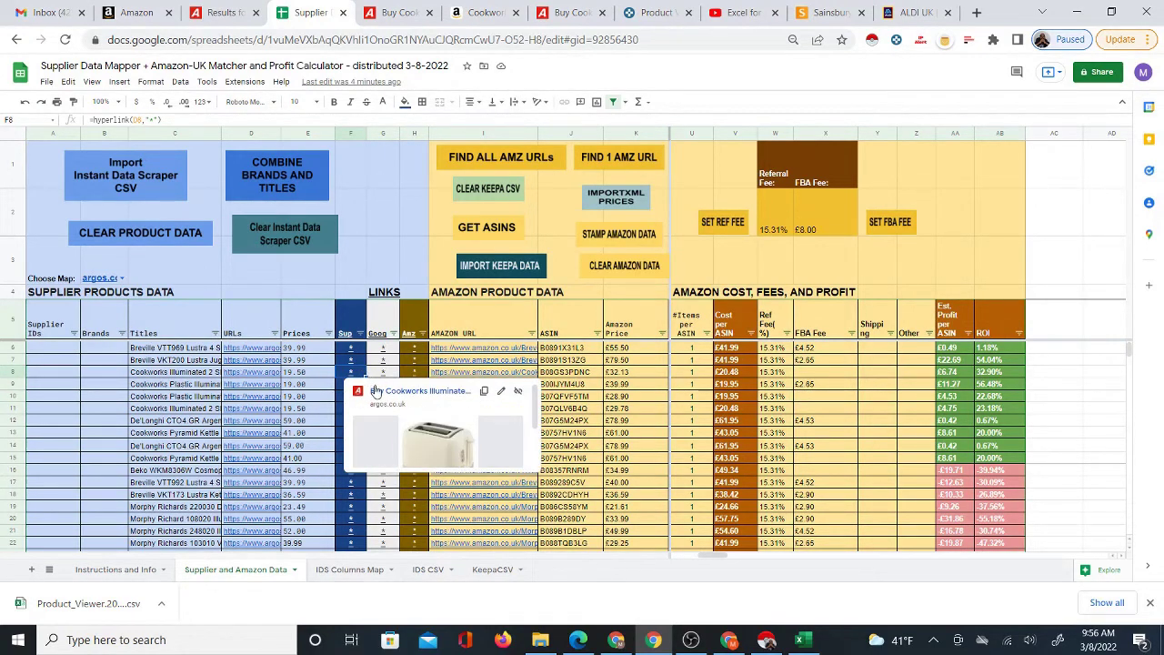
click(375, 391)
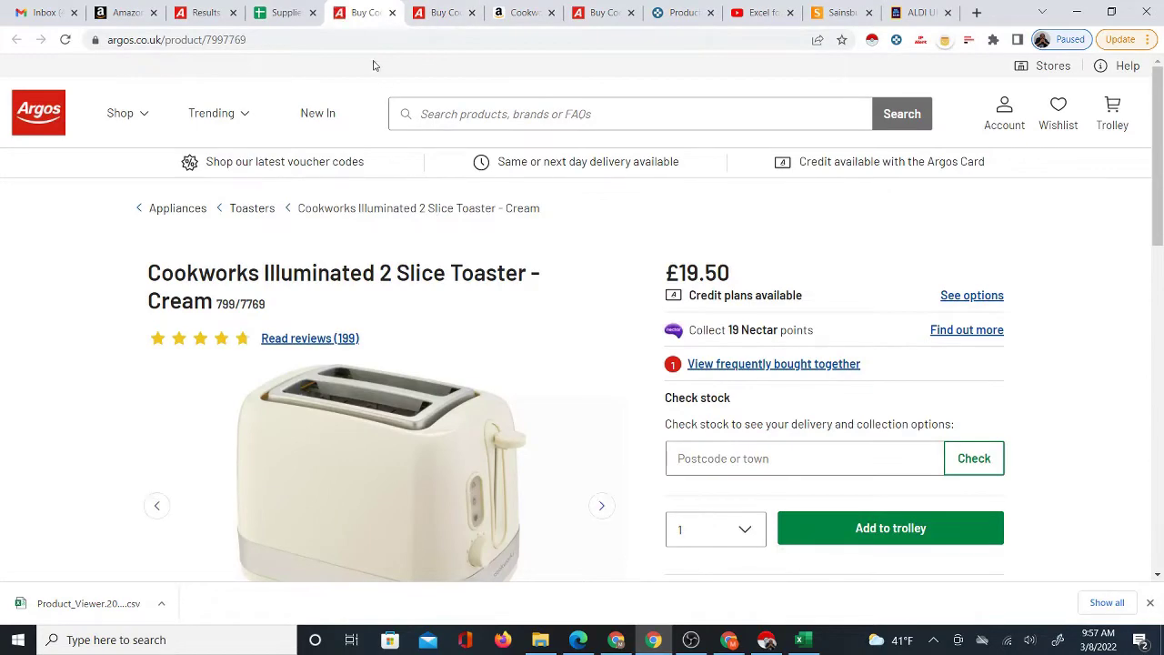
- Copy the toaster's Argos page address into the Source link of its Amazon listing and save the product to the connected sheet
click(373, 39)
right_click(257, 42)
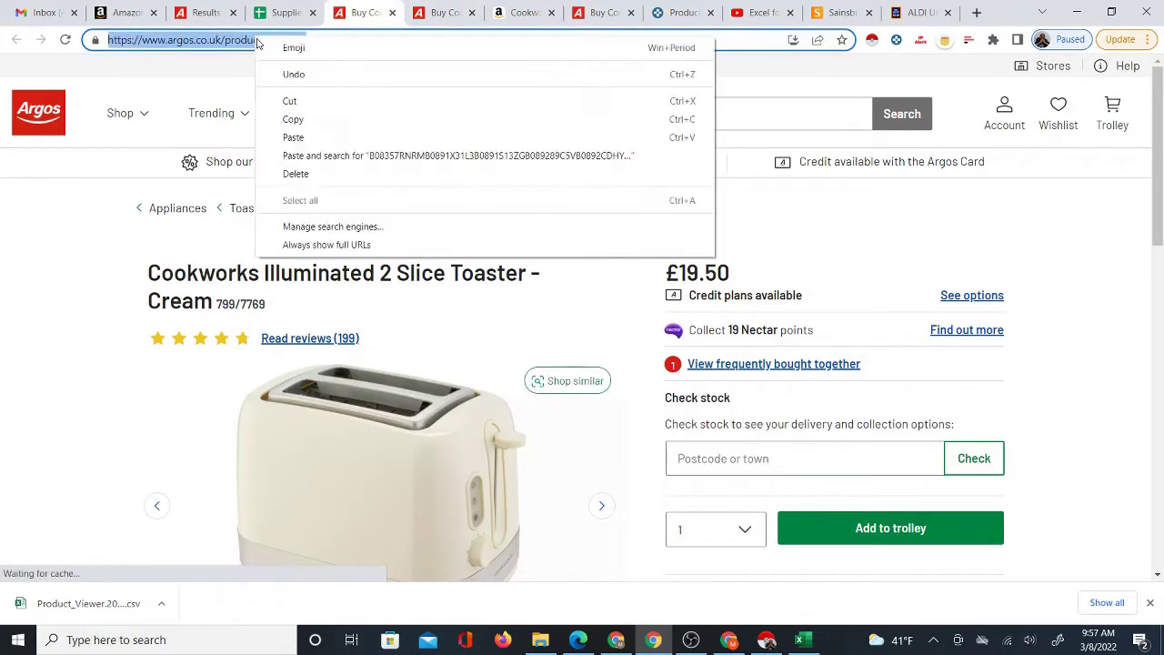
click(304, 119)
click(525, 12)
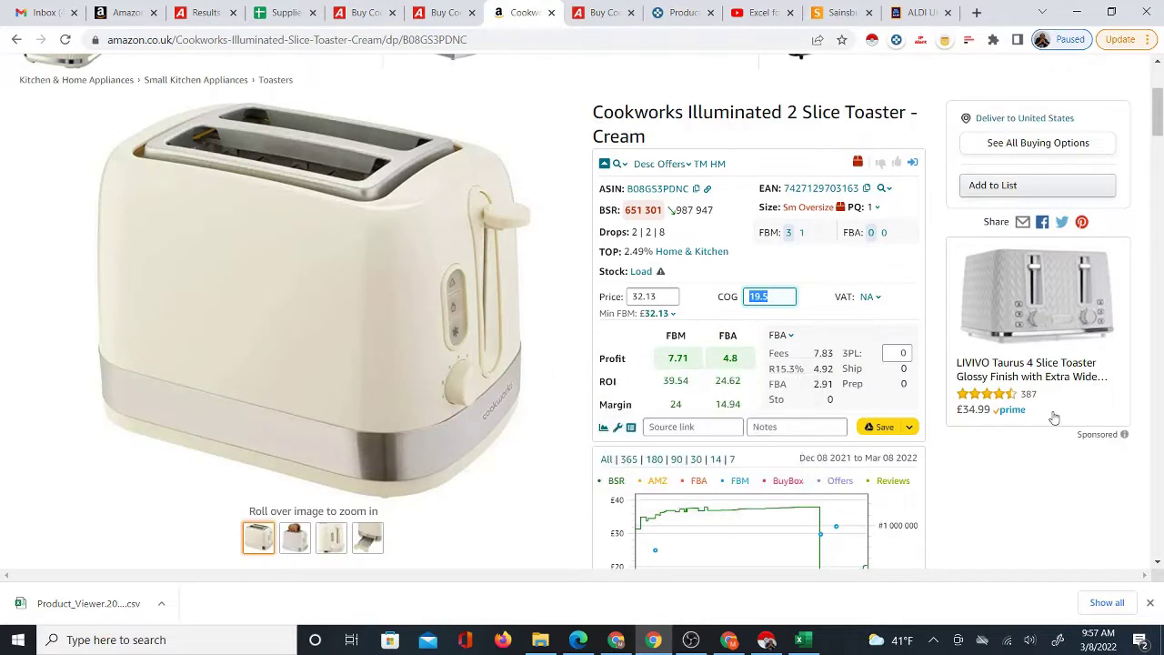
right_click(688, 428)
click(739, 309)
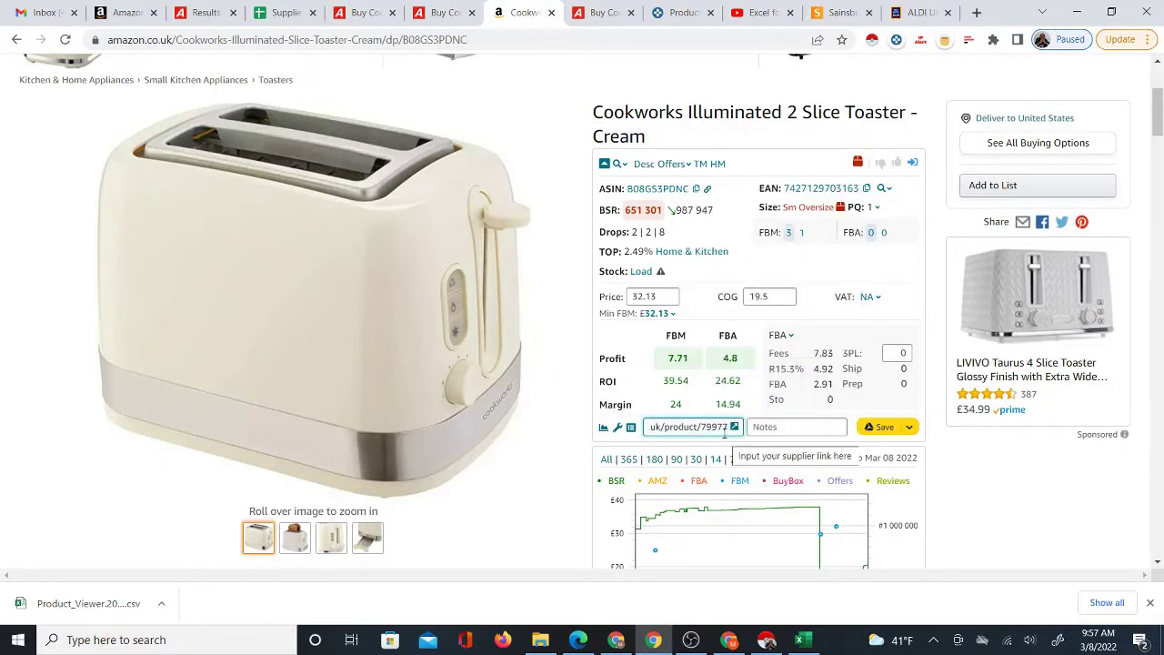
click(885, 429)
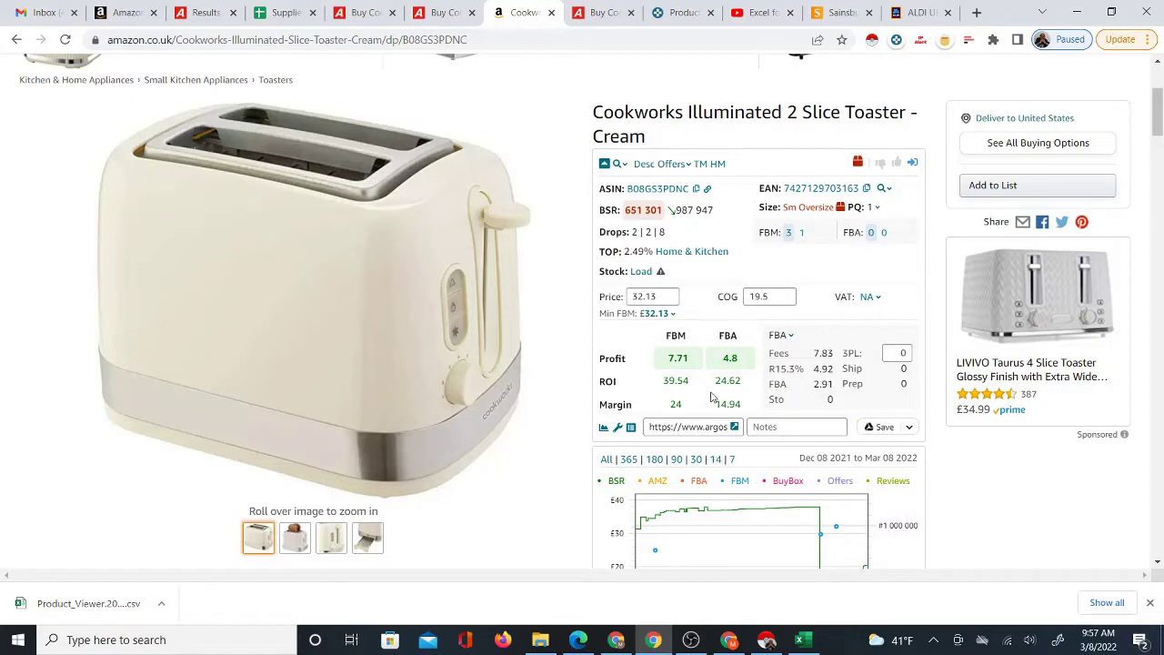
- Sign in to Seller Assistant App and open the Amazon Products Data sheet from its Google Sheets export settings
click(909, 428)
click(839, 494)
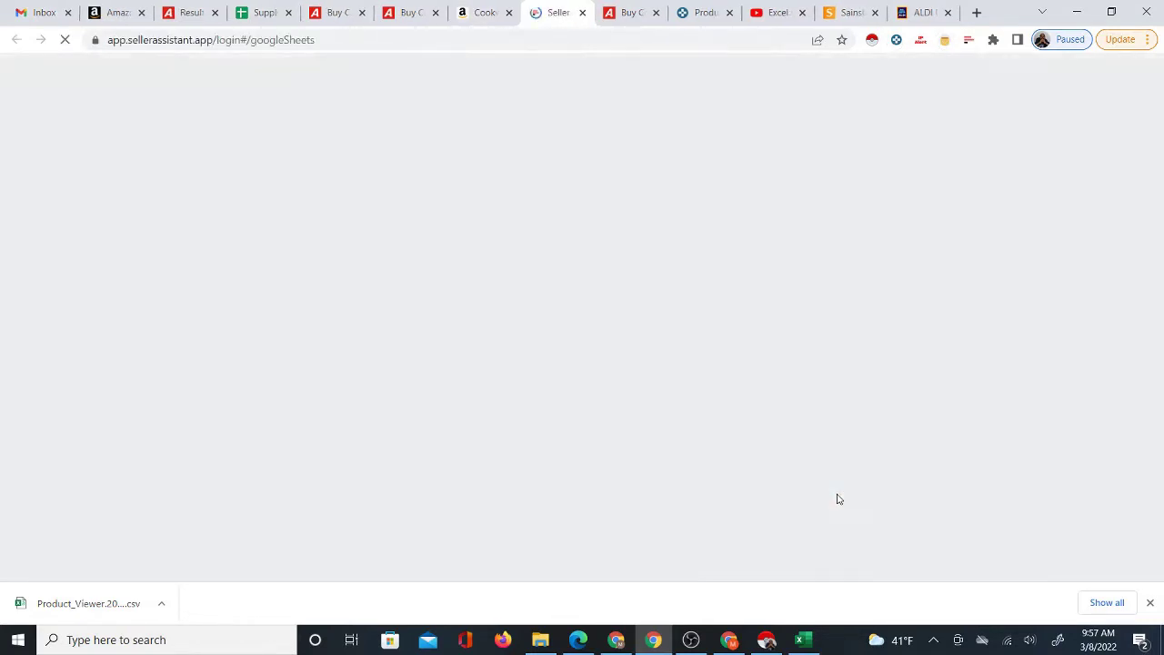
click(535, 303)
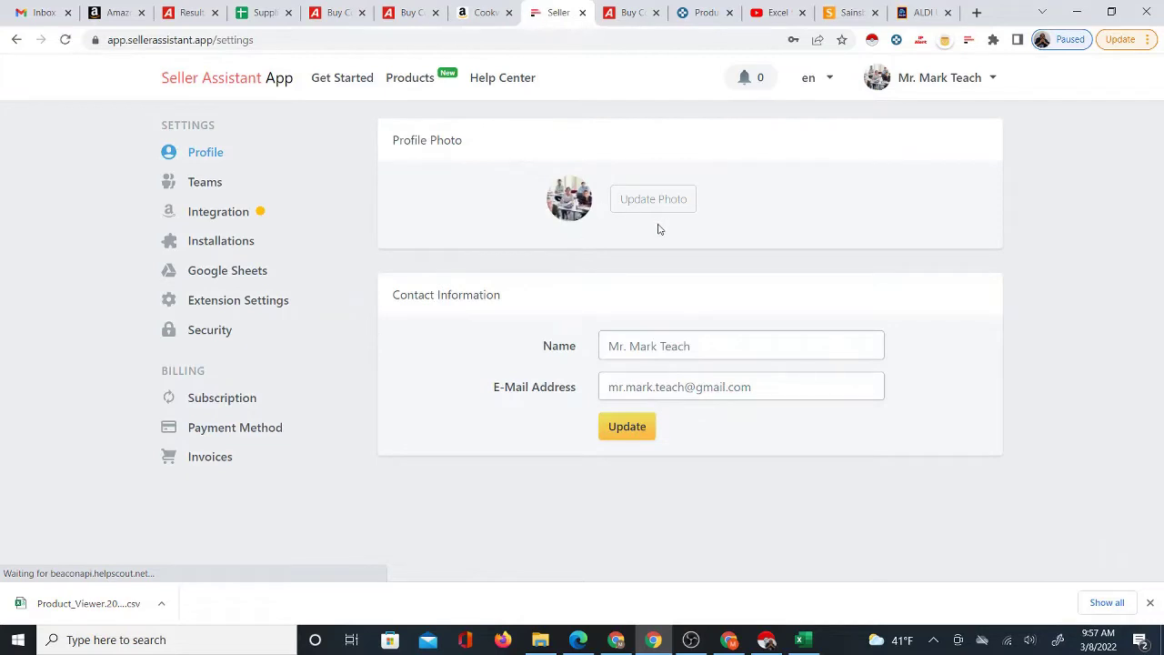
click(247, 211)
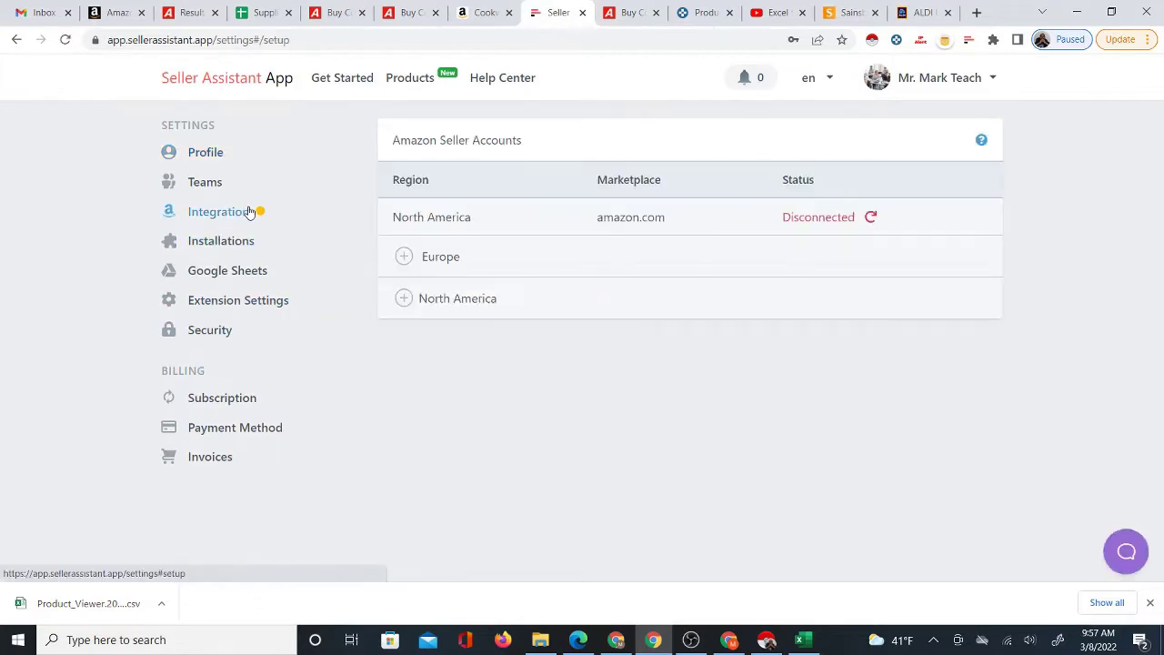
click(242, 277)
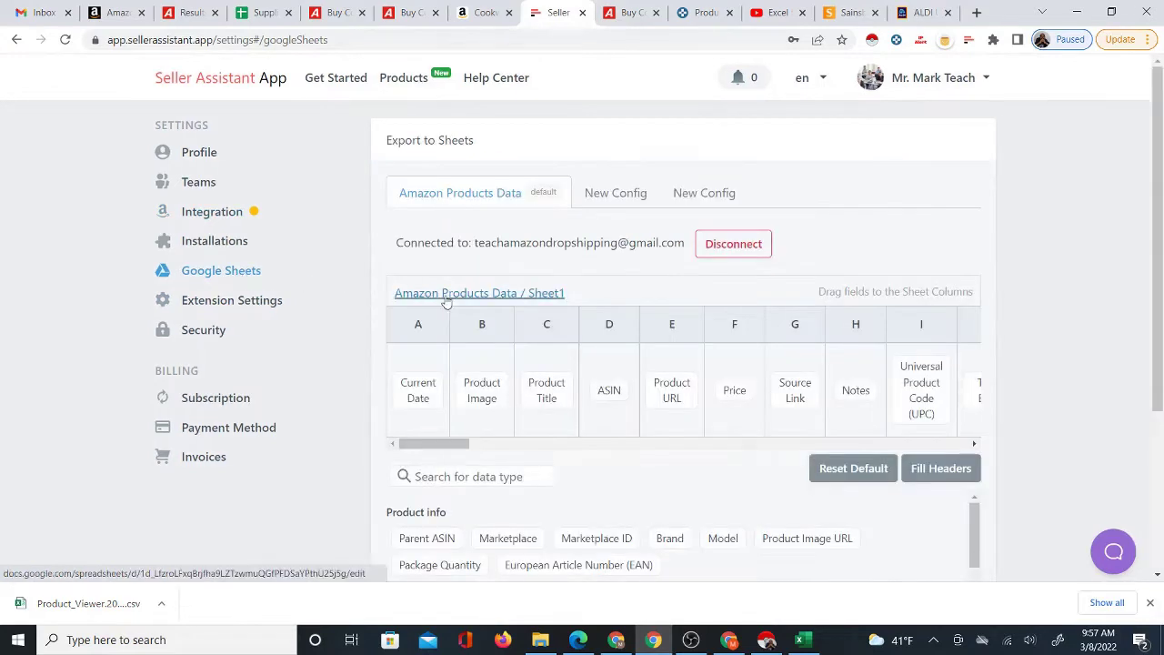
click(449, 299)
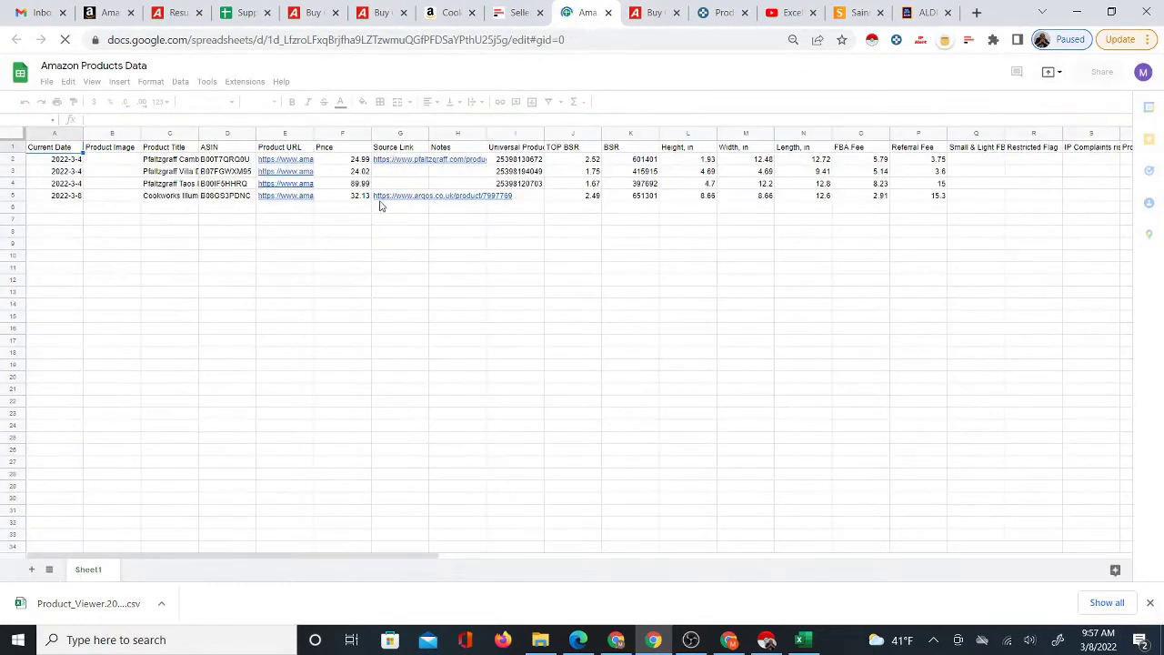
- Examine the exported Cookworks toaster row in the Amazon Products Data sheet, including its title, ASIN and price
click(180, 202)
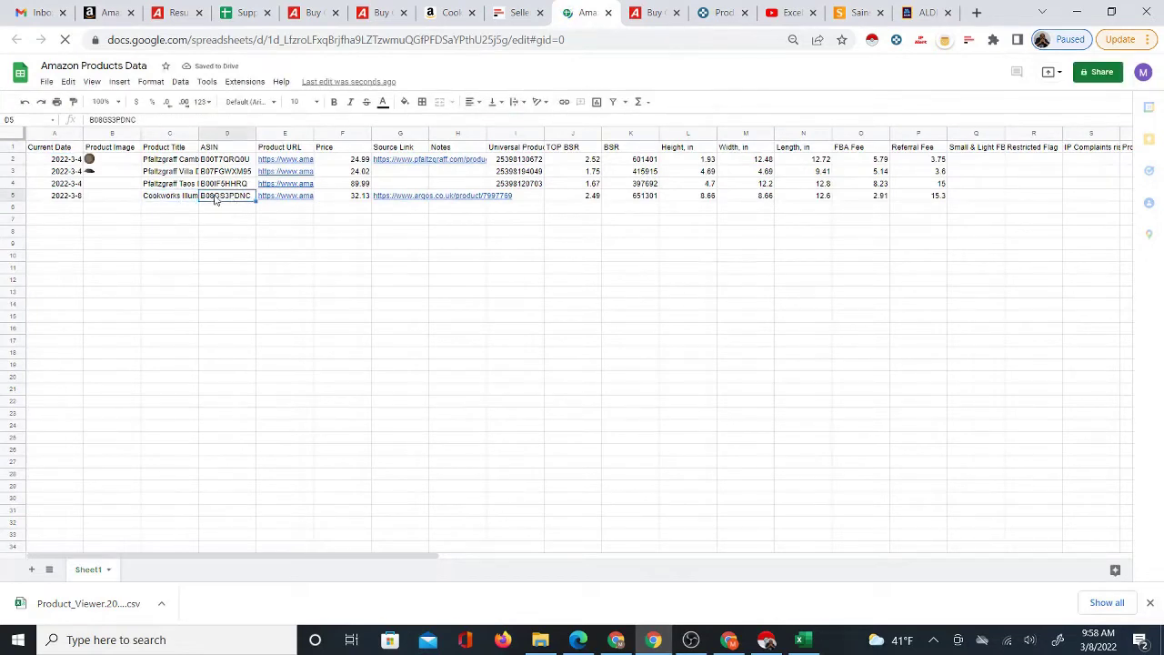
click(215, 200)
click(346, 198)
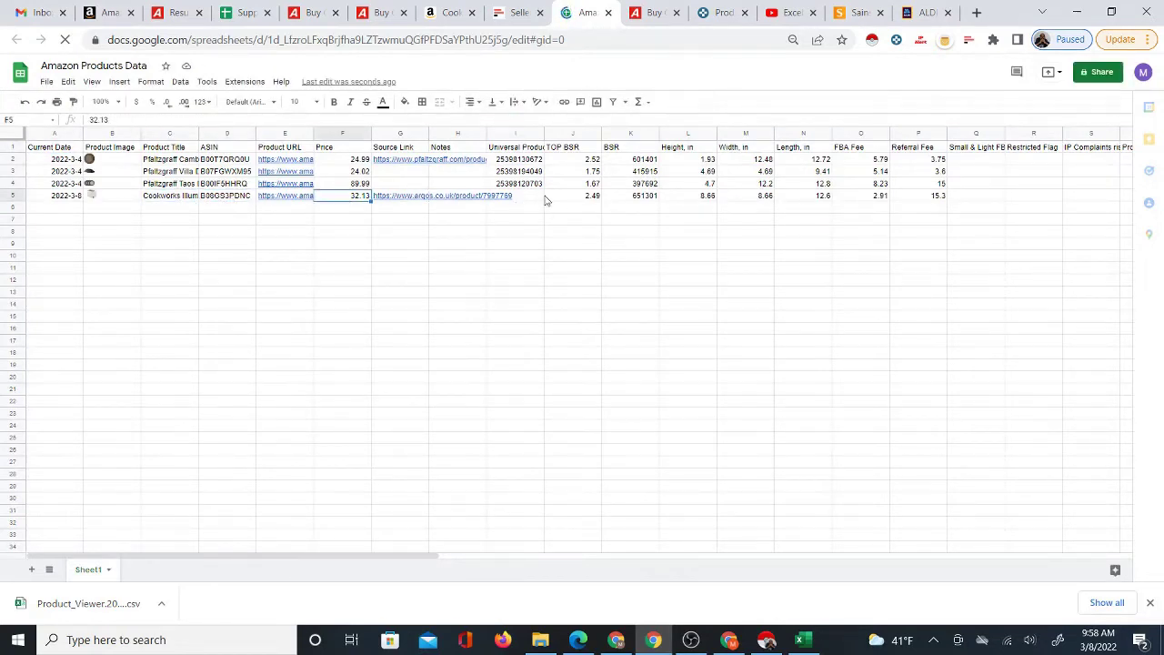
drag(397, 557, 295, 570)
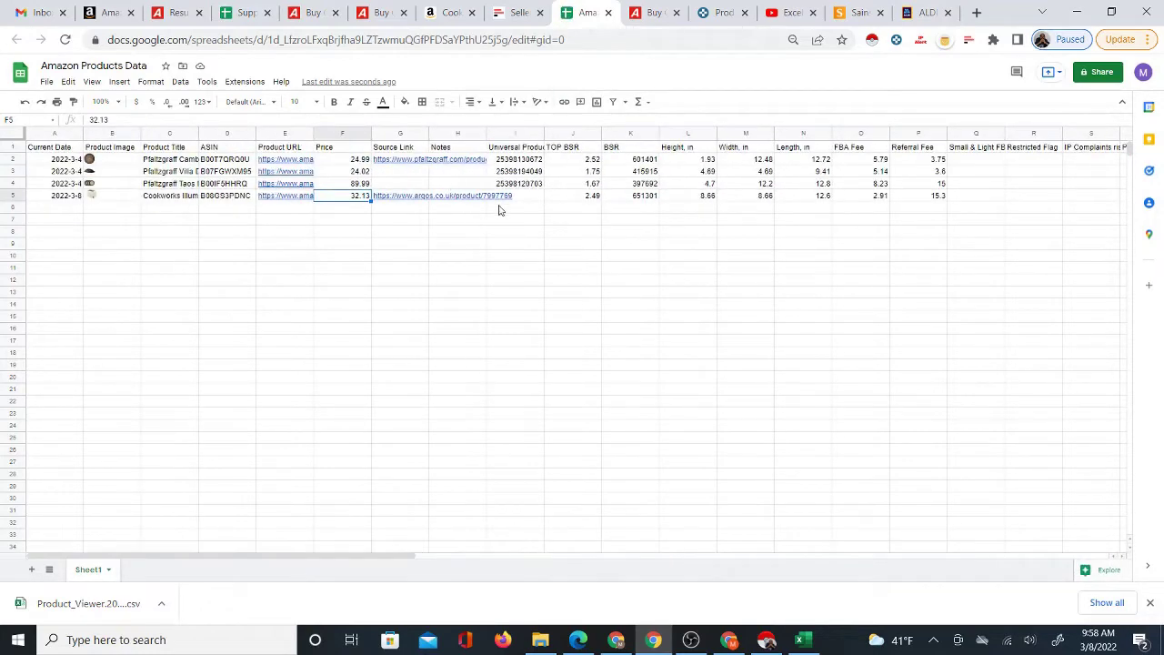
- Compare the toaster's Amazon listing with the product rows in the Supplier Data Mapper sheet
click(452, 12)
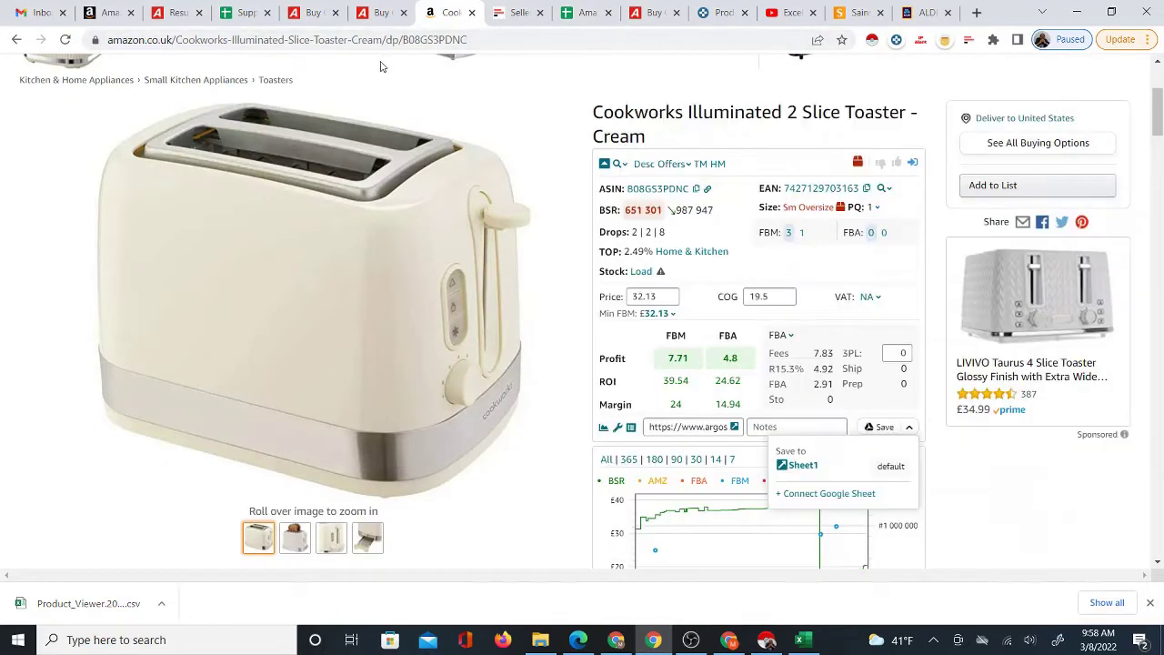
click(248, 12)
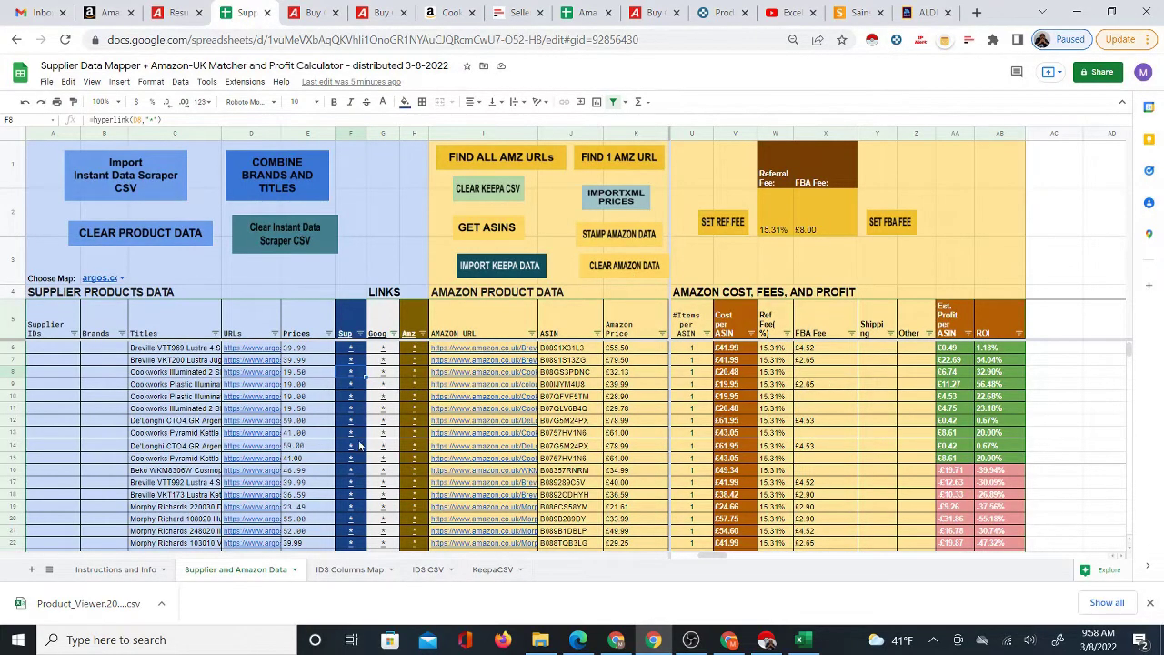
mouse_move(359, 451)
click(447, 11)
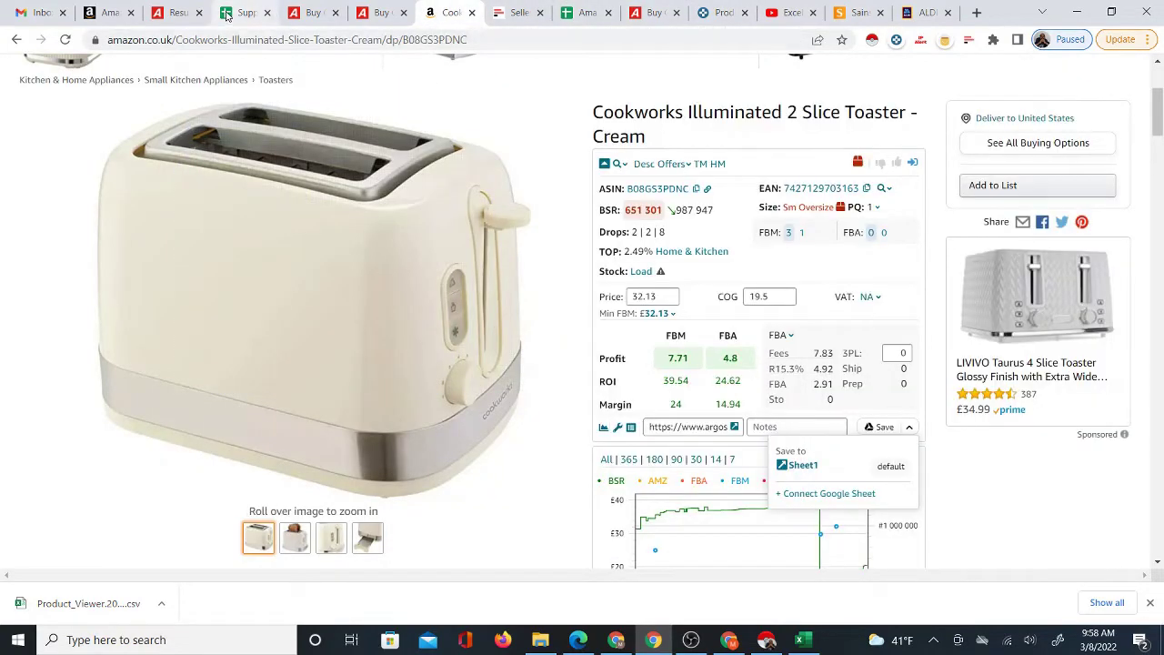
click(241, 11)
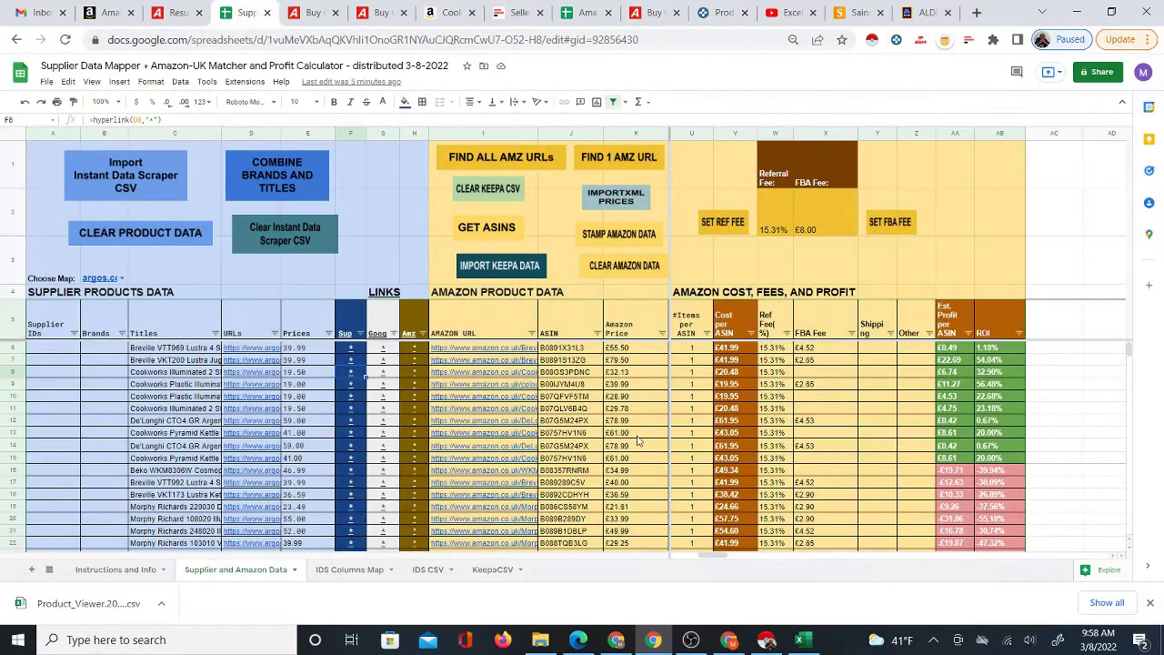
- Examine row 12 of the supplier sheet across the Amazon cost, FBA fee, estimated profit and ROI columns
click(830, 416)
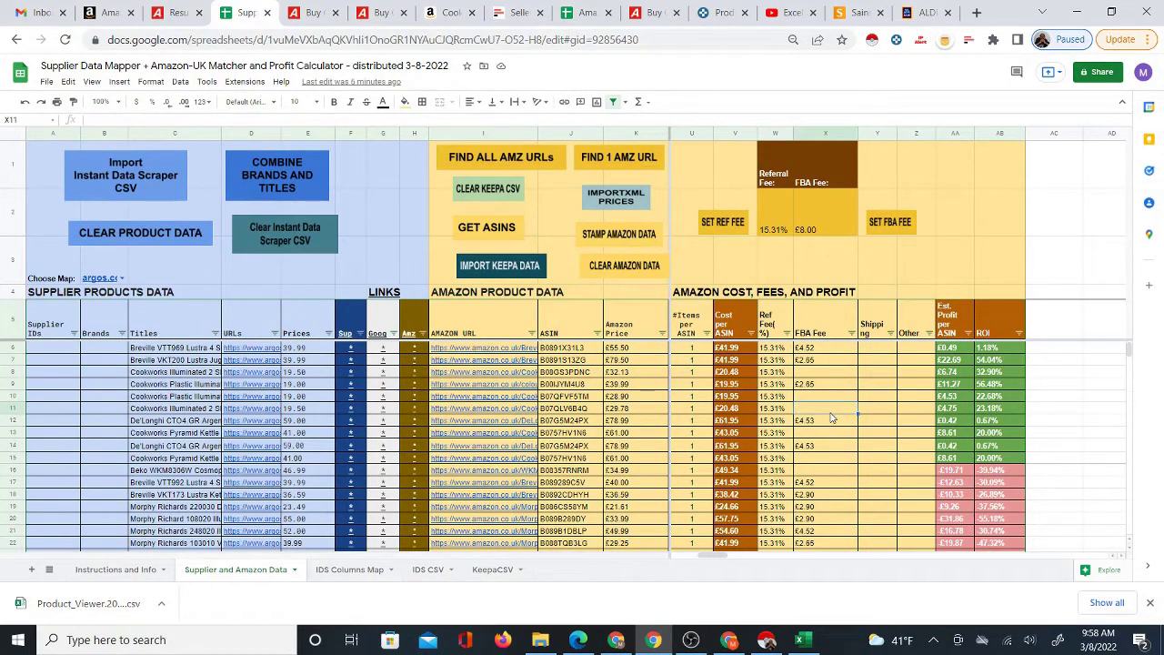
click(831, 416)
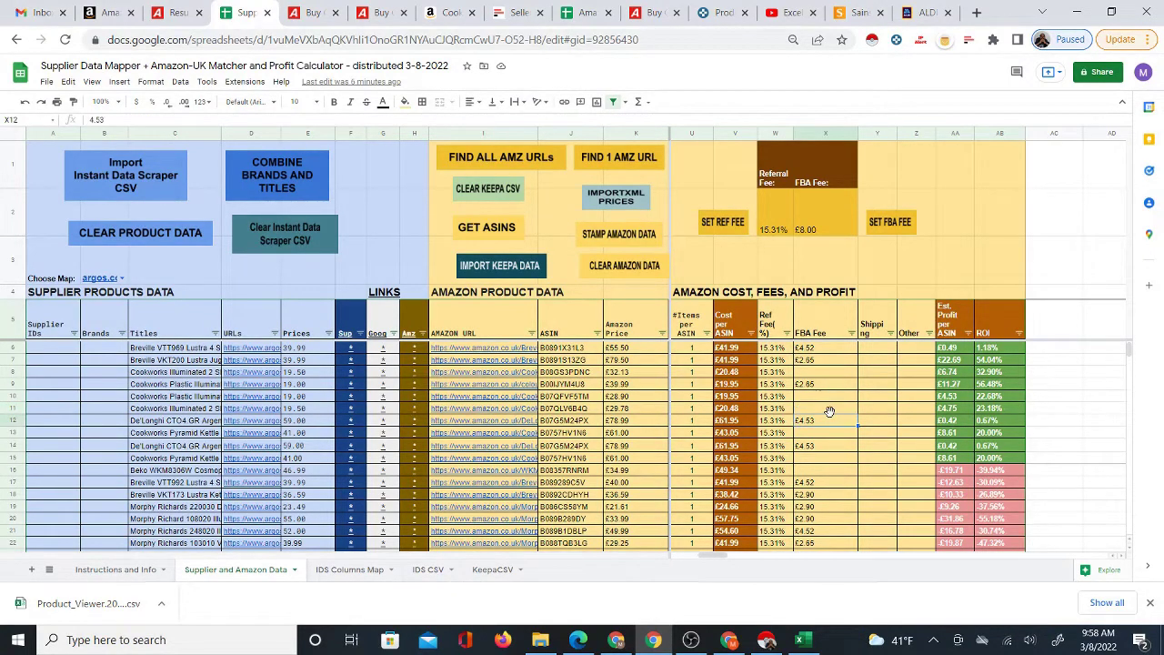
key(Left)
key(Left)
key(Left)
key(Left)
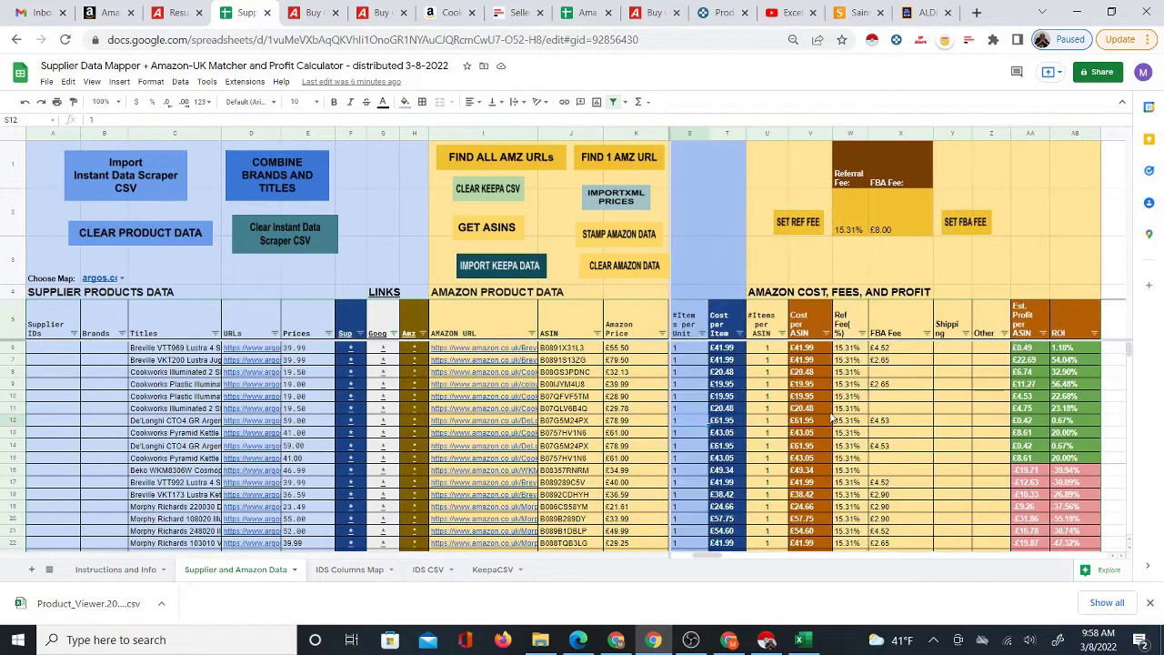
key(Right)
key(Right)
key(Right)
key(Right)
key(Right)
key(Right)
key(Right)
key(Right)
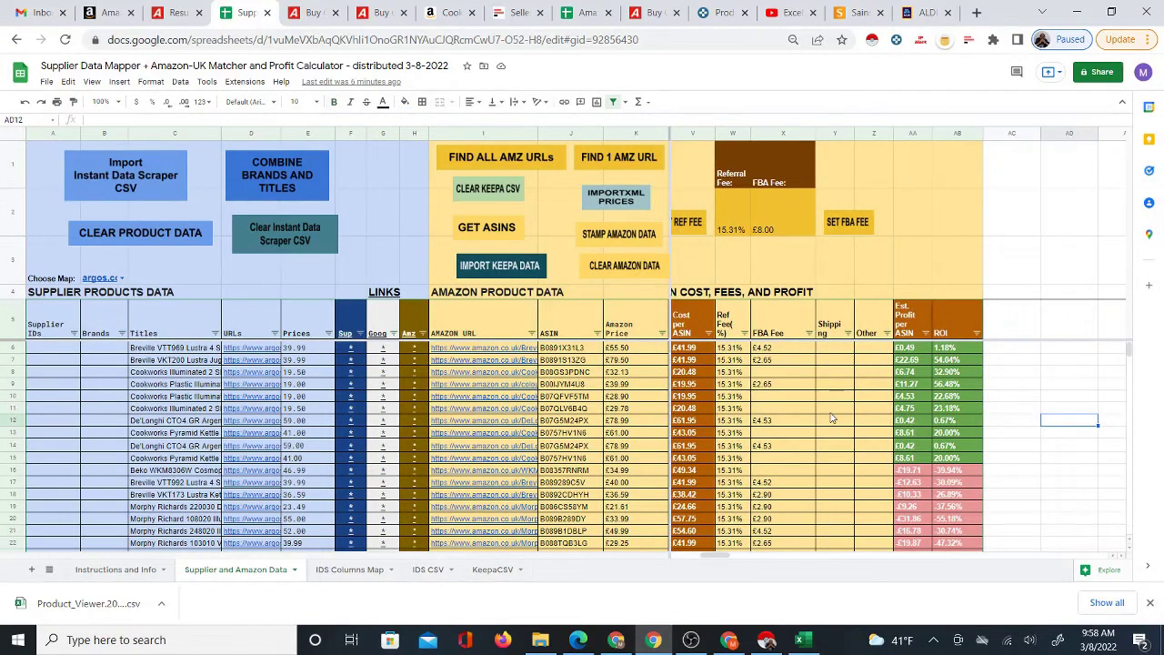
- Examine the supplier cost columns in row 12, including units purchased and shipping
key(Left)
key(Left)
key(Left)
key(Left)
key(Left)
key(Left)
key(Left)
key(Left)
key(Left)
key(Left)
key(Left)
key(Left)
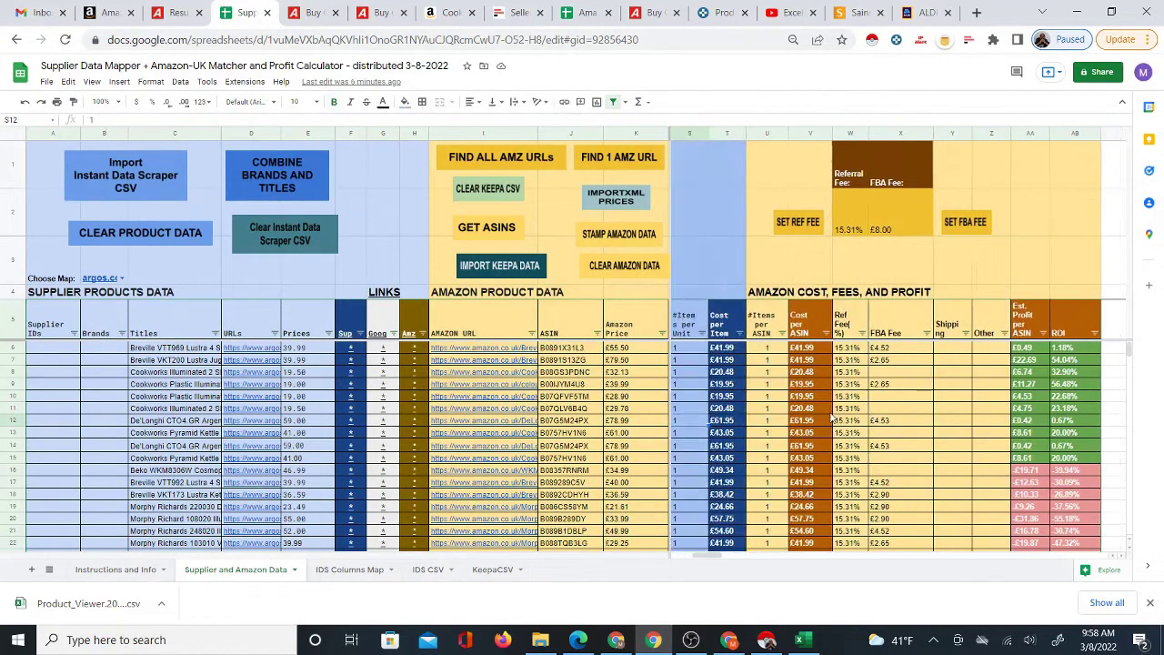
key(Left)
key(Left)
key(Left)
key(Left)
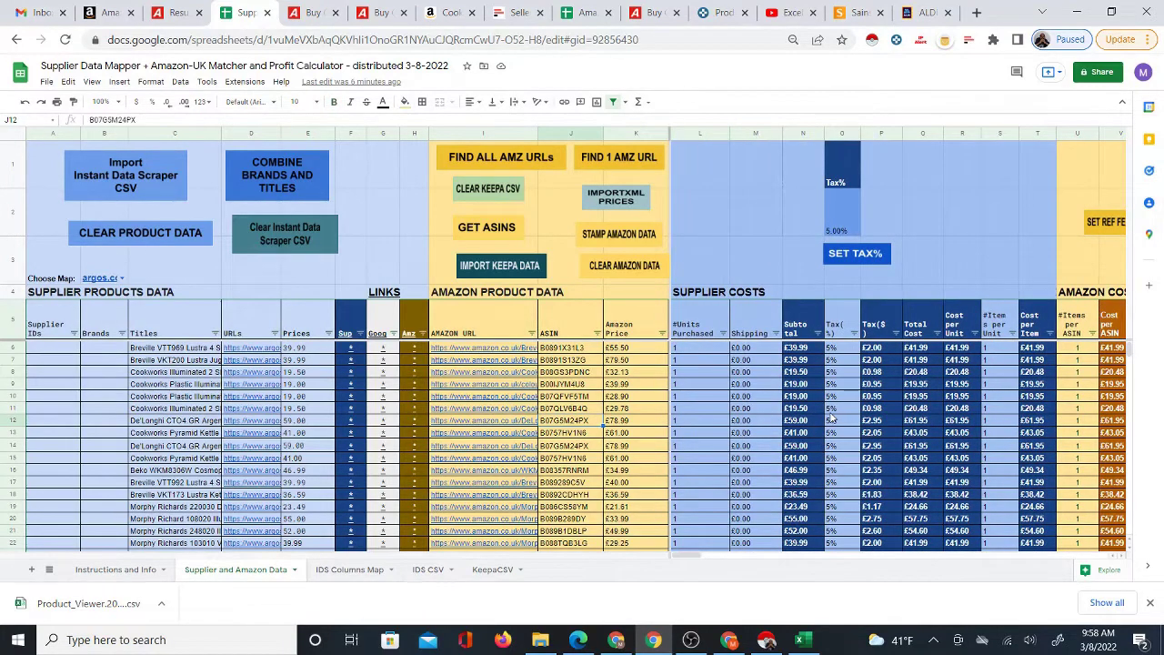
key(Right)
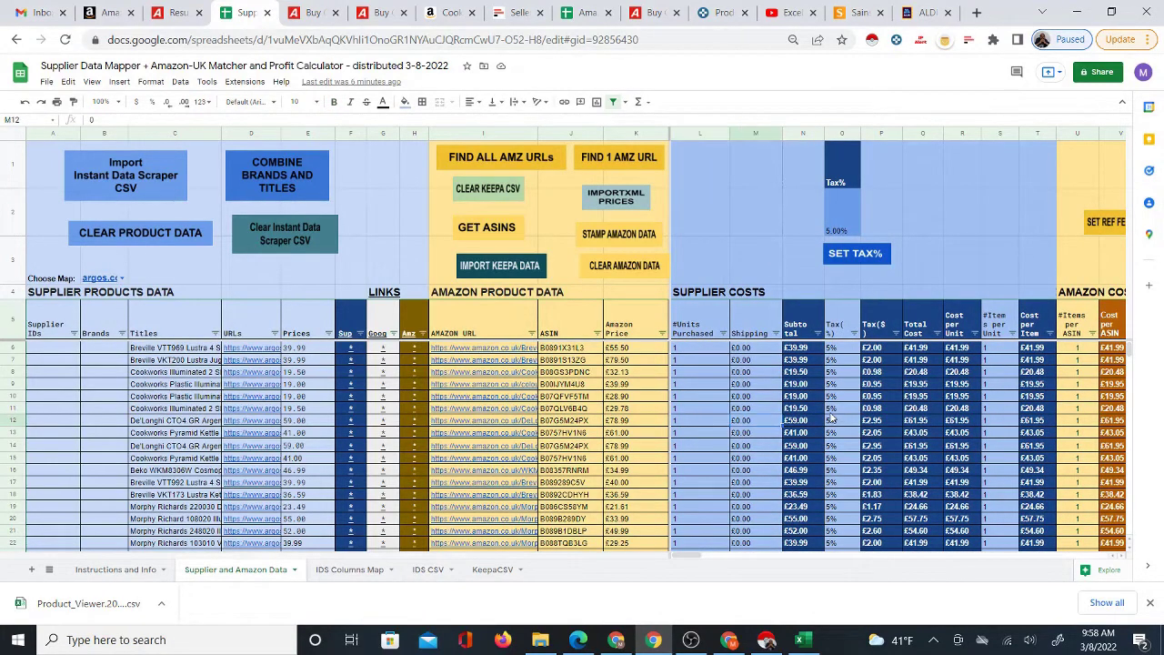
key(Right)
key(Left)
key(Left)
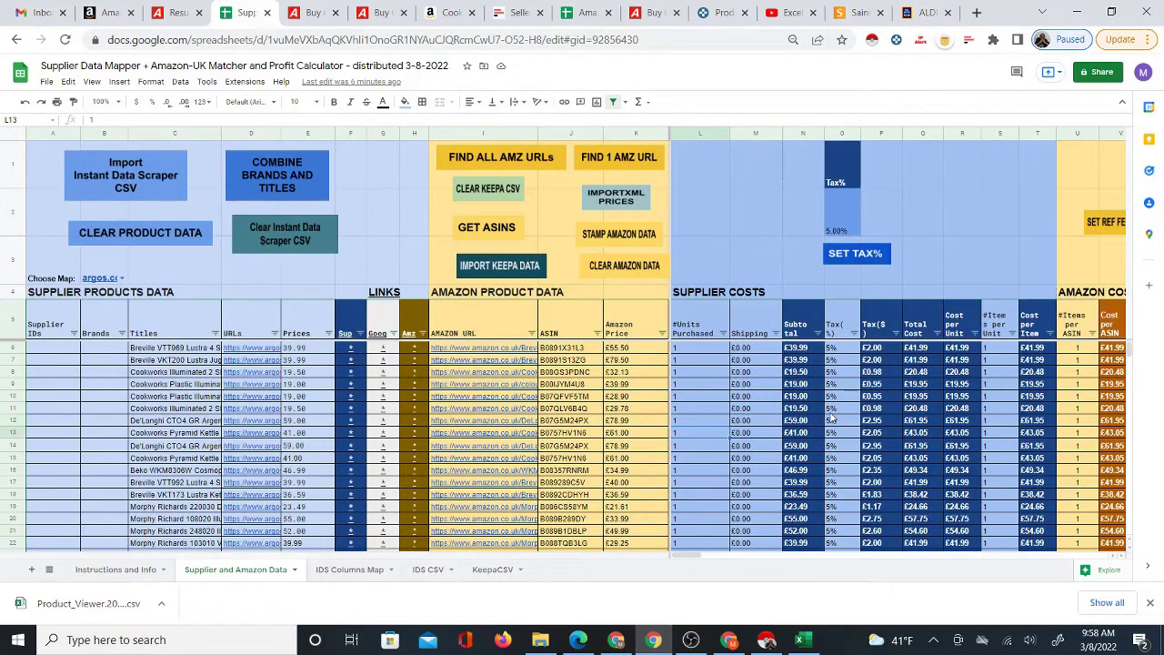
key(Right)
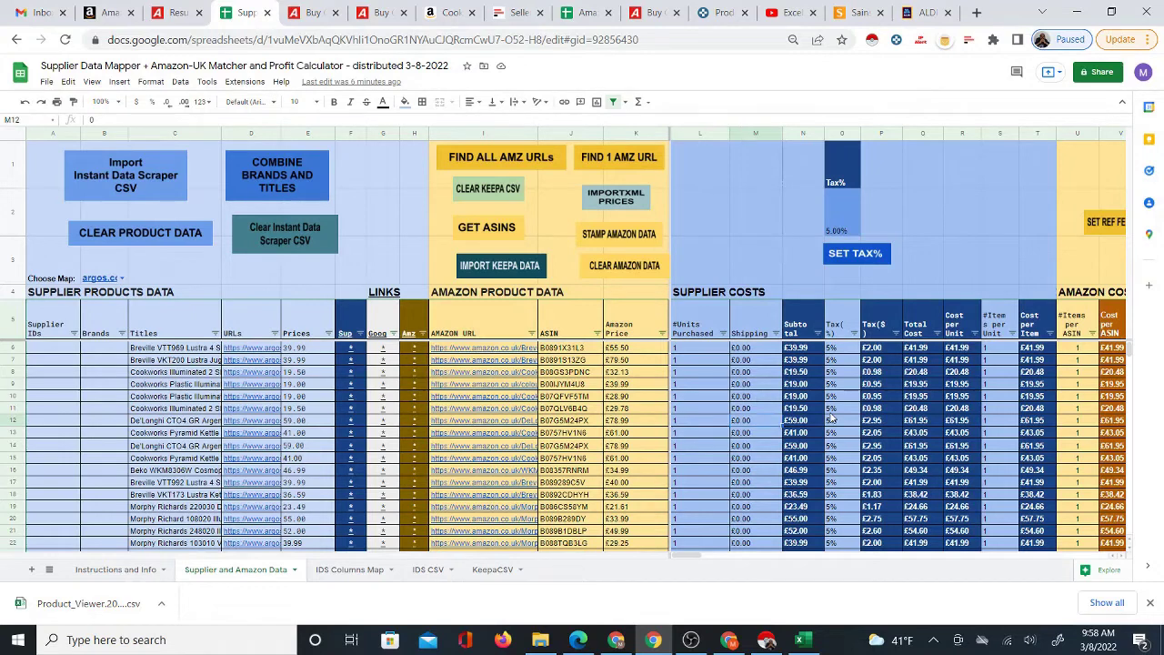
key(Left)
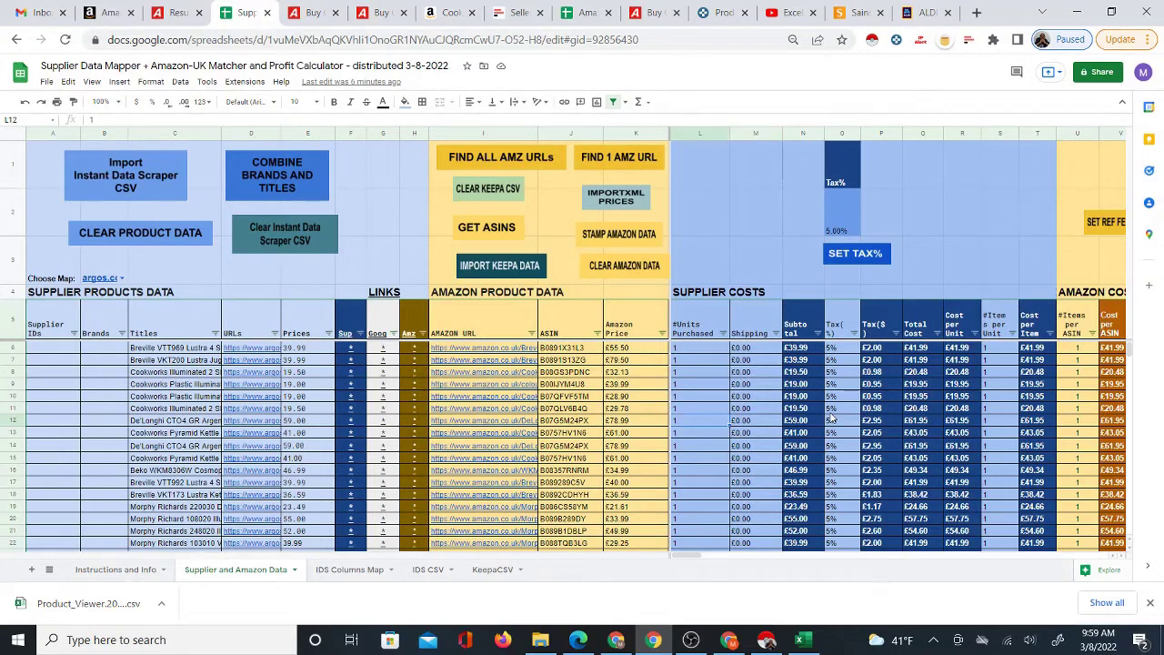
- Examine the shipping and tax percentage columns of the supplier costs in row 12
key(Right)
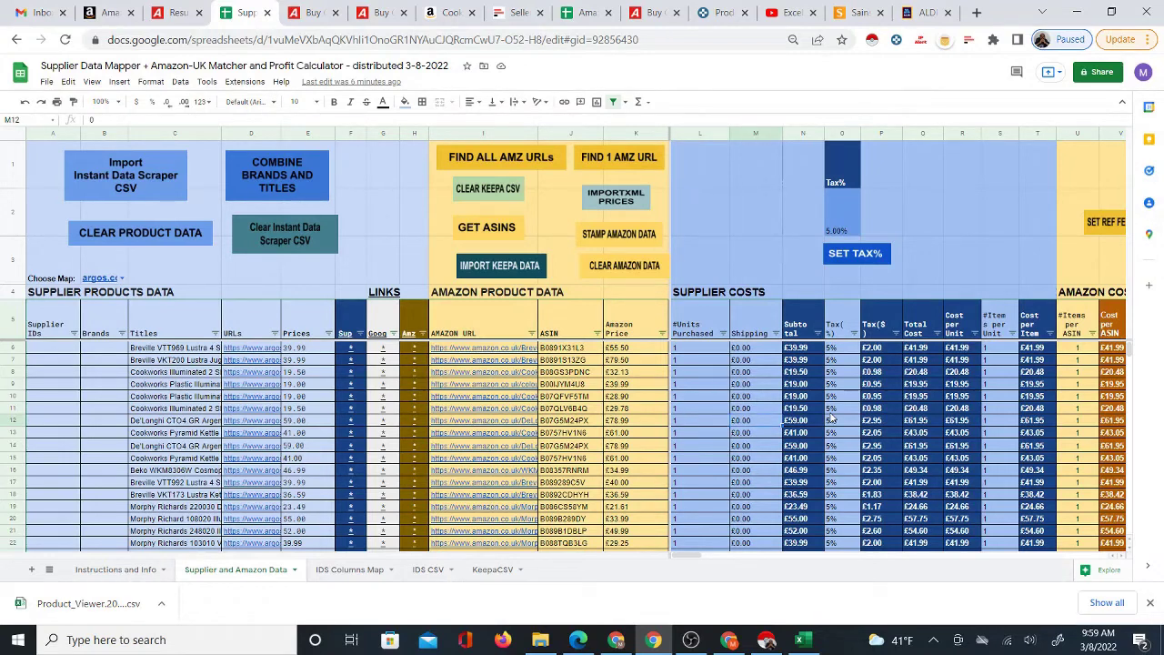
click(830, 418)
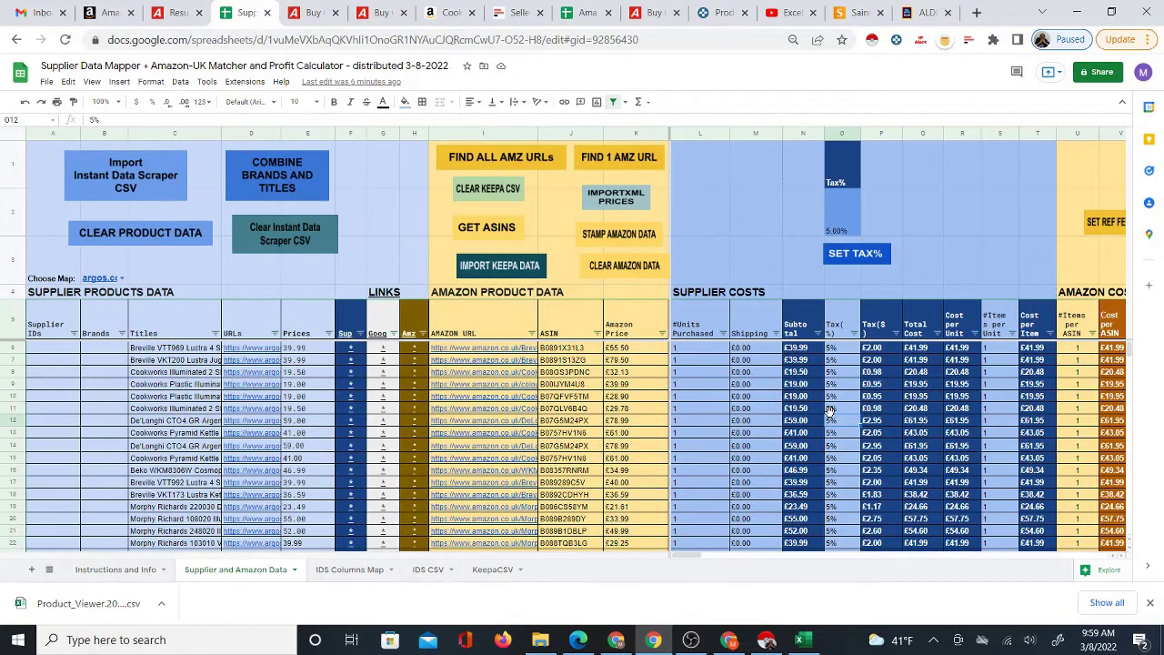
click(941, 260)
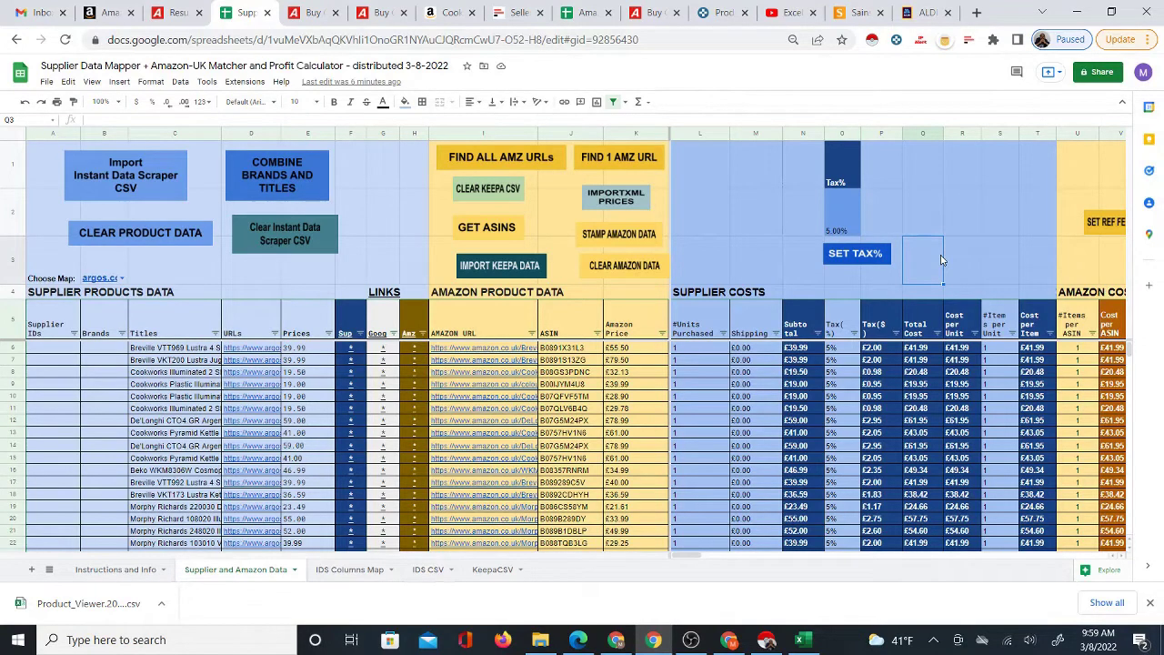
- Examine the cost columns from the supplier's total cost through the Amazon fees to estimated profit and ROI
key(Right)
key(Right)
key(Right)
key(Right)
key(Right)
key(Right)
key(Right)
key(Right)
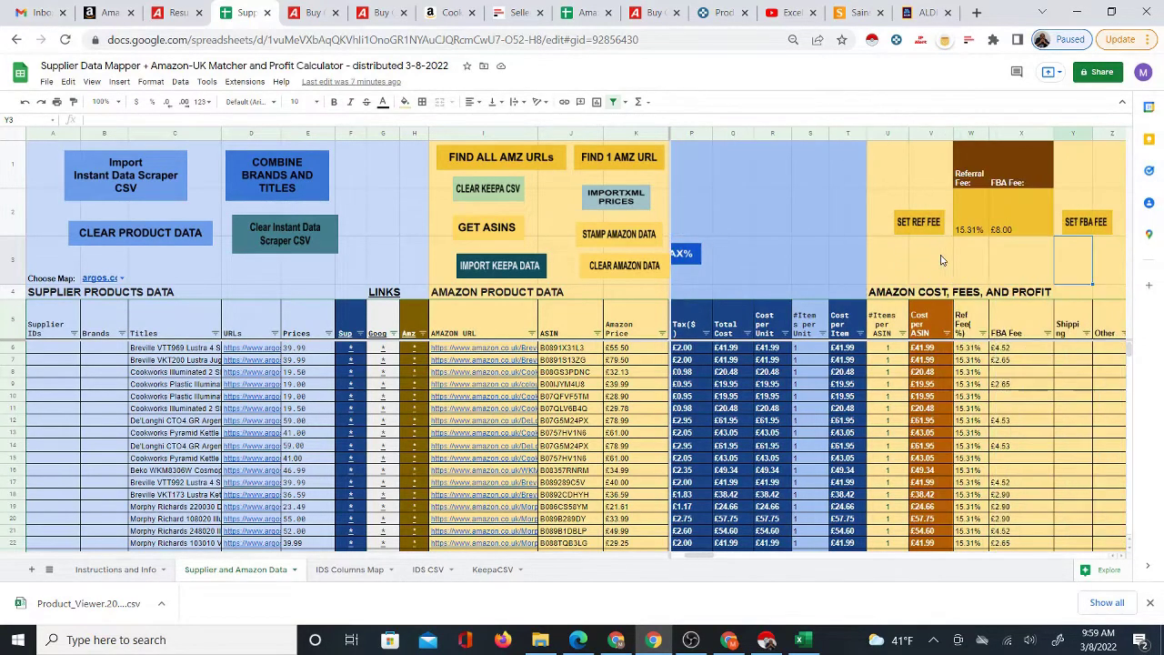
key(Right)
key(Right)
key(Right)
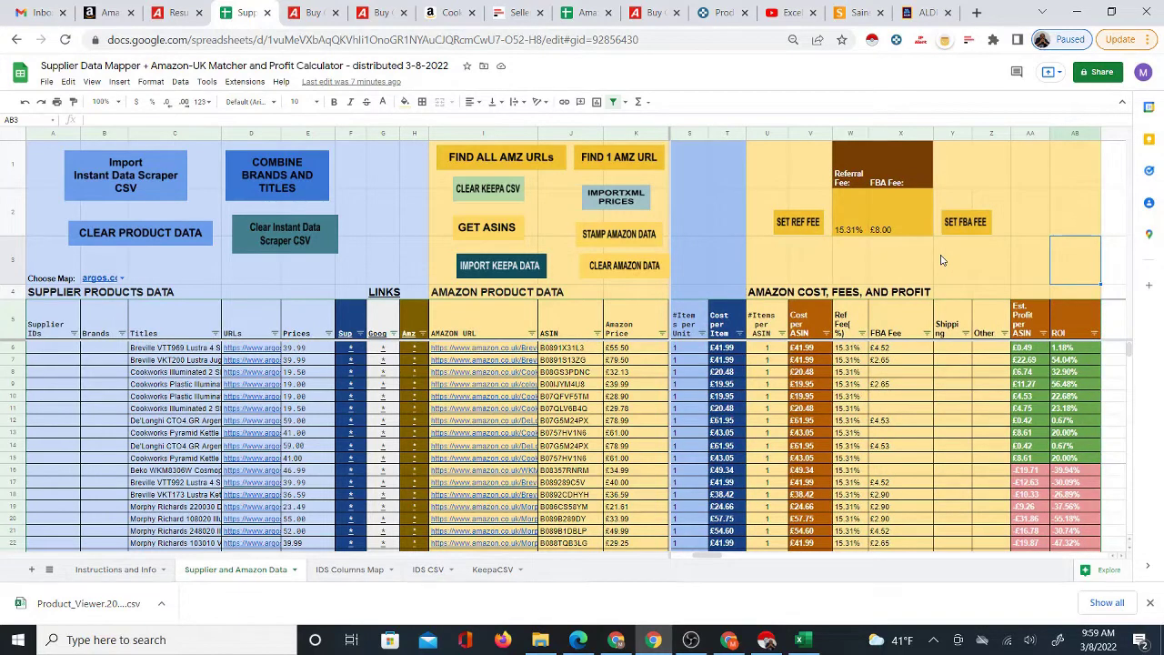
- Trace the cost columns back from ROI to units purchased at the start of the supplier costs section
key(Left)
key(Left)
key(Left)
key(Left)
key(Left)
key(Left)
key(Left)
key(Left)
key(Left)
key(Left)
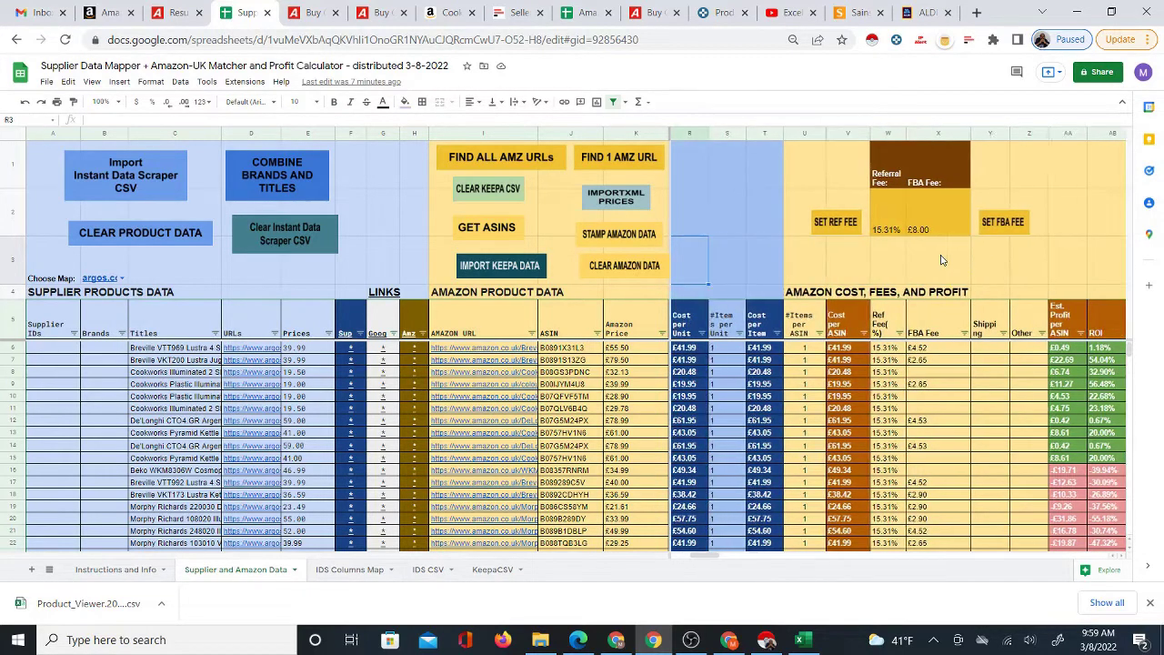
key(Left)
key(Left)
key(Left)
key(Left)
key(Left)
key(Left)
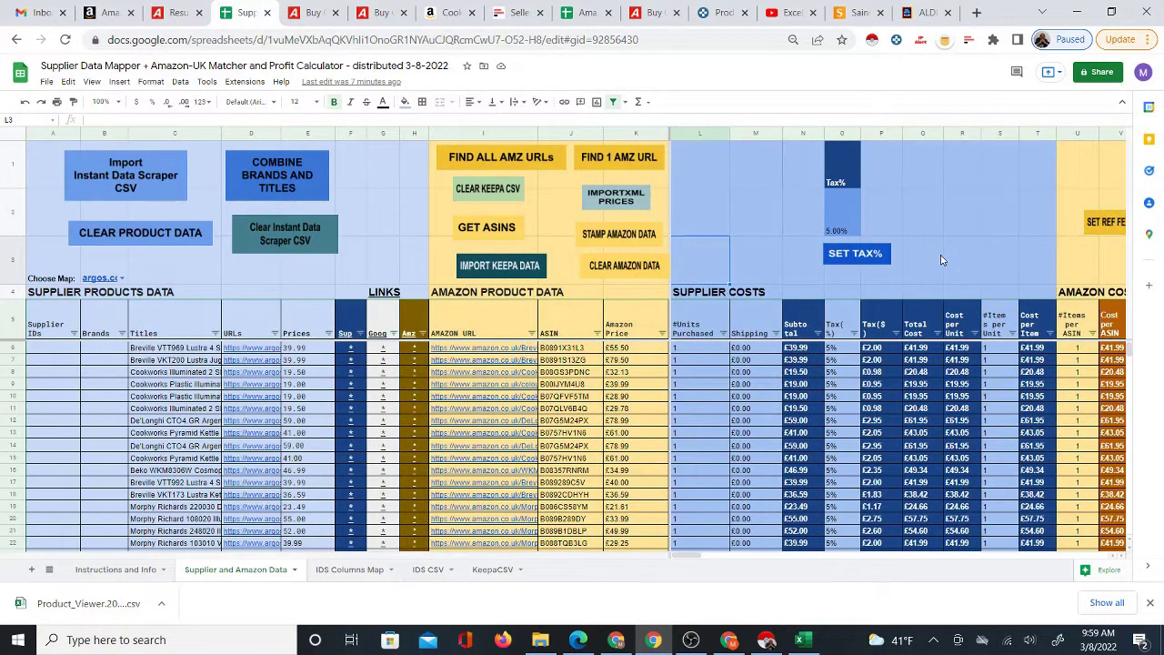
- Review the full run of columns from units purchased through the Amazon costs and fees to past ROI
key(Right)
key(Right)
key(Right)
key(Right)
key(Right)
key(Right)
key(Right)
key(Right)
key(Right)
key(Right)
key(Right)
key(Right)
key(Right)
key(Right)
key(Right)
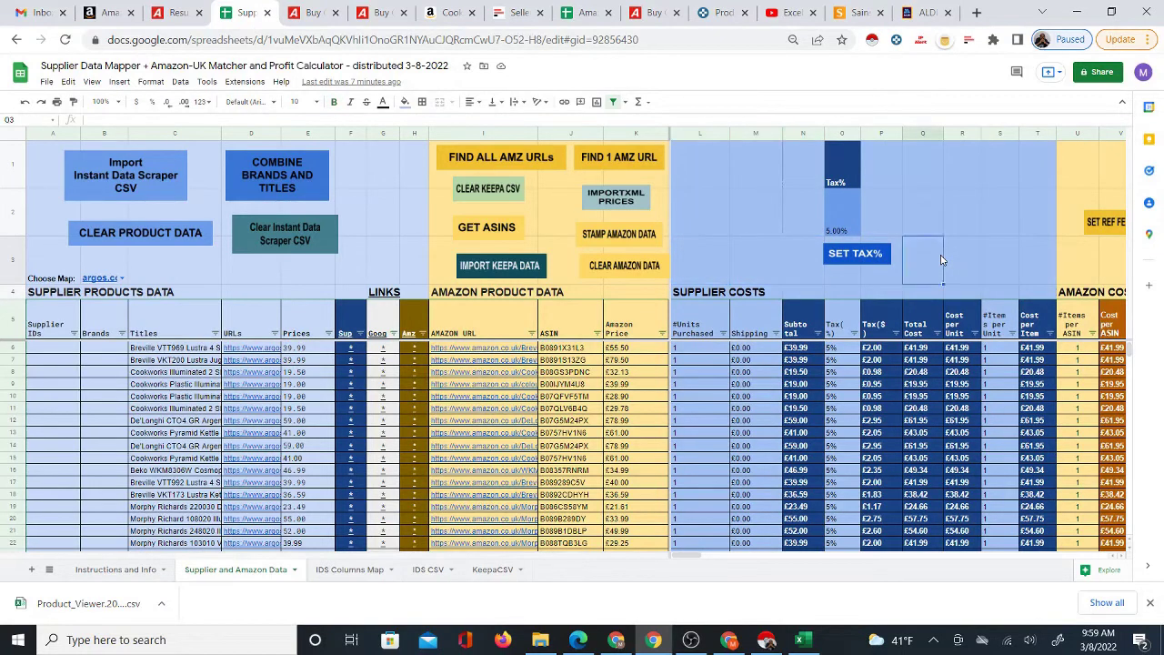
key(Right)
key(Right)
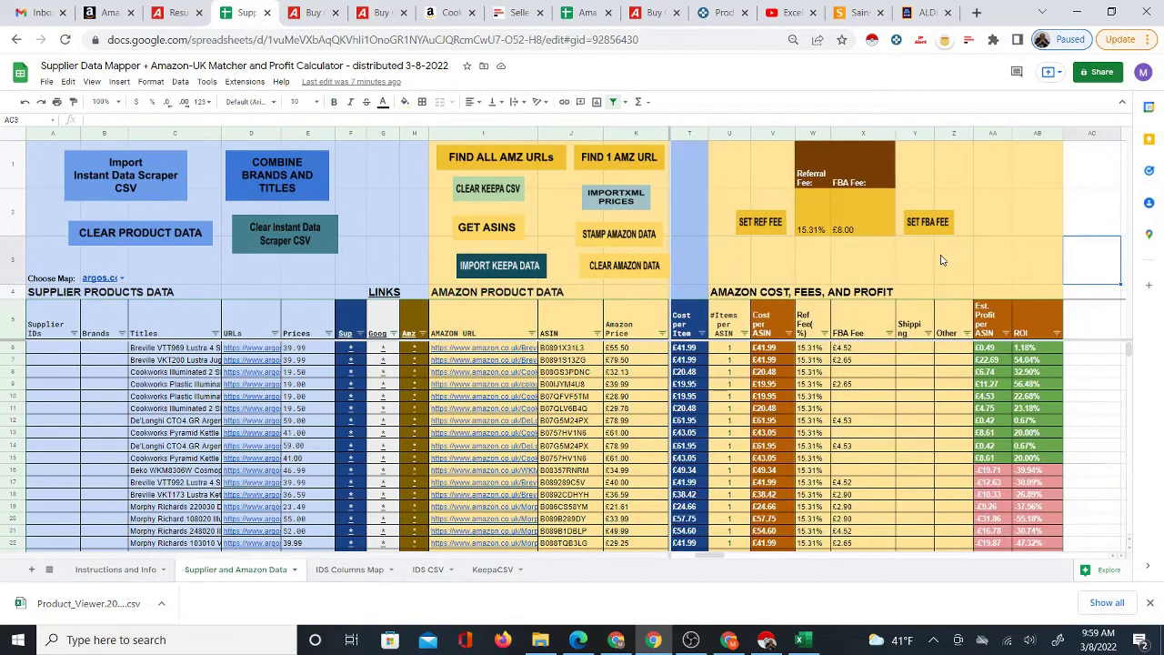
- Examine the default referral fee and FBA fee settings above the Amazon cost, fees and profit section
key(Left)
key(Left)
key(Left)
key(Left)
key(Left)
key(Left)
key(Left)
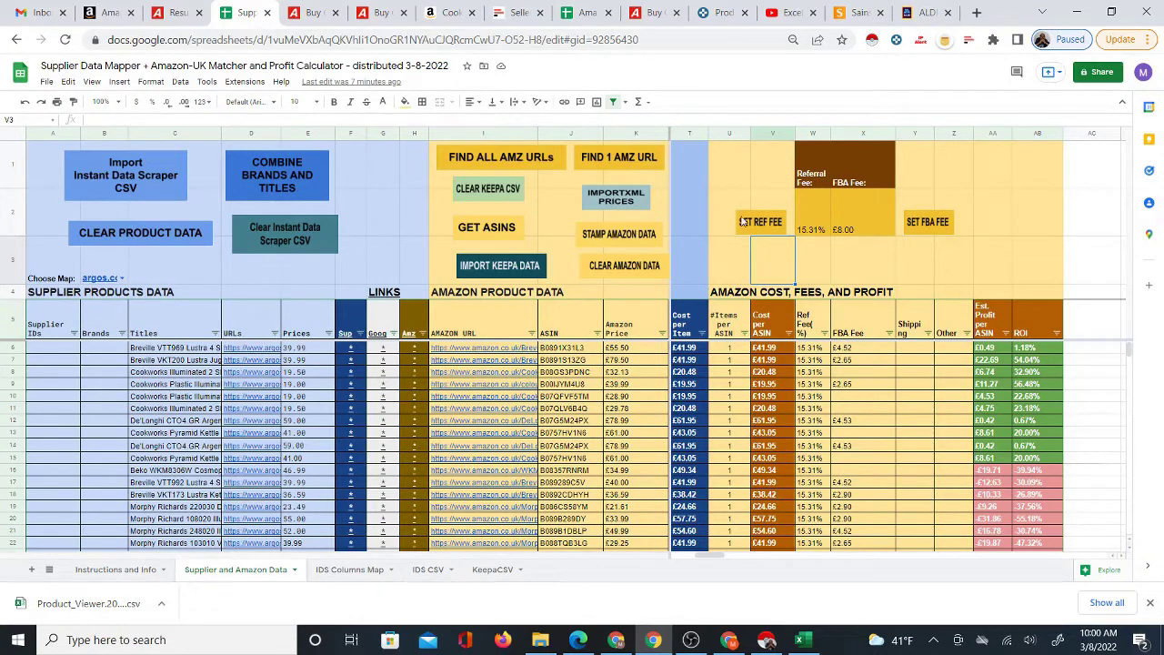
click(741, 270)
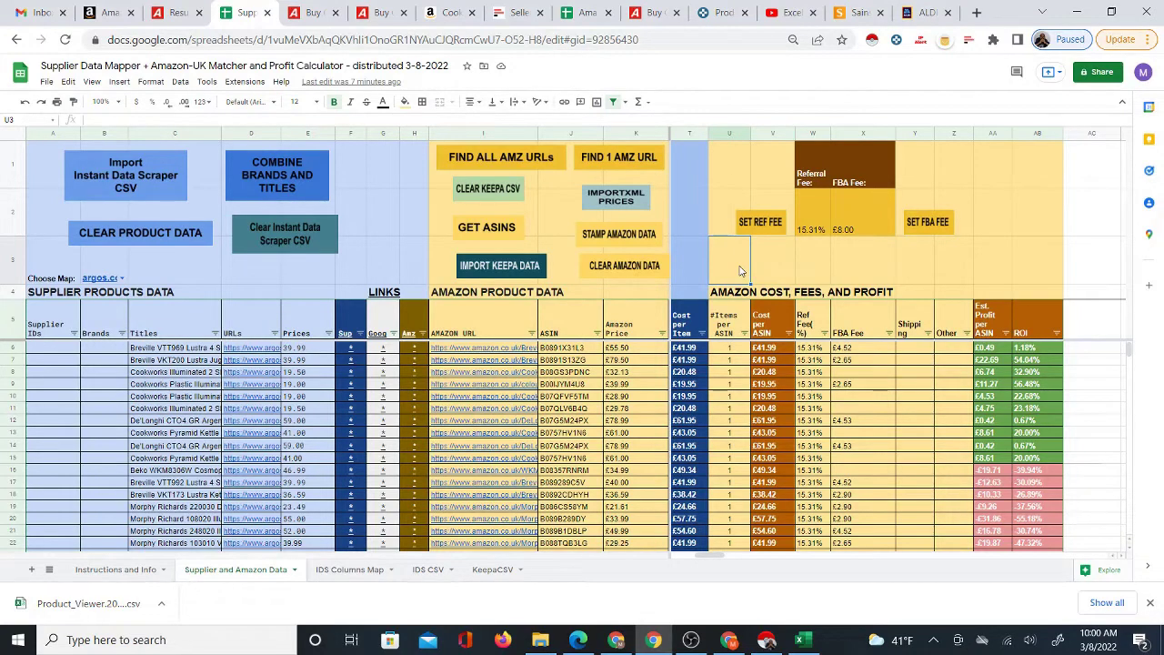
key(Right)
key(Right)
key(Right)
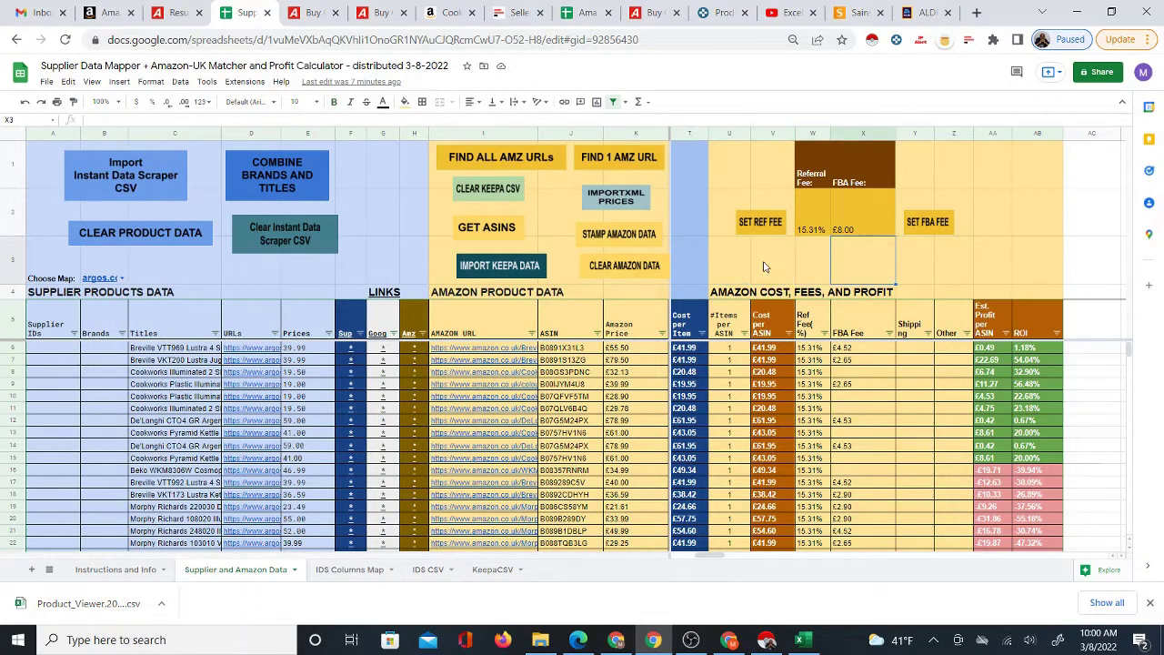
- Examine the Amazon-side Shipping and Other cost cells in row 6
click(923, 344)
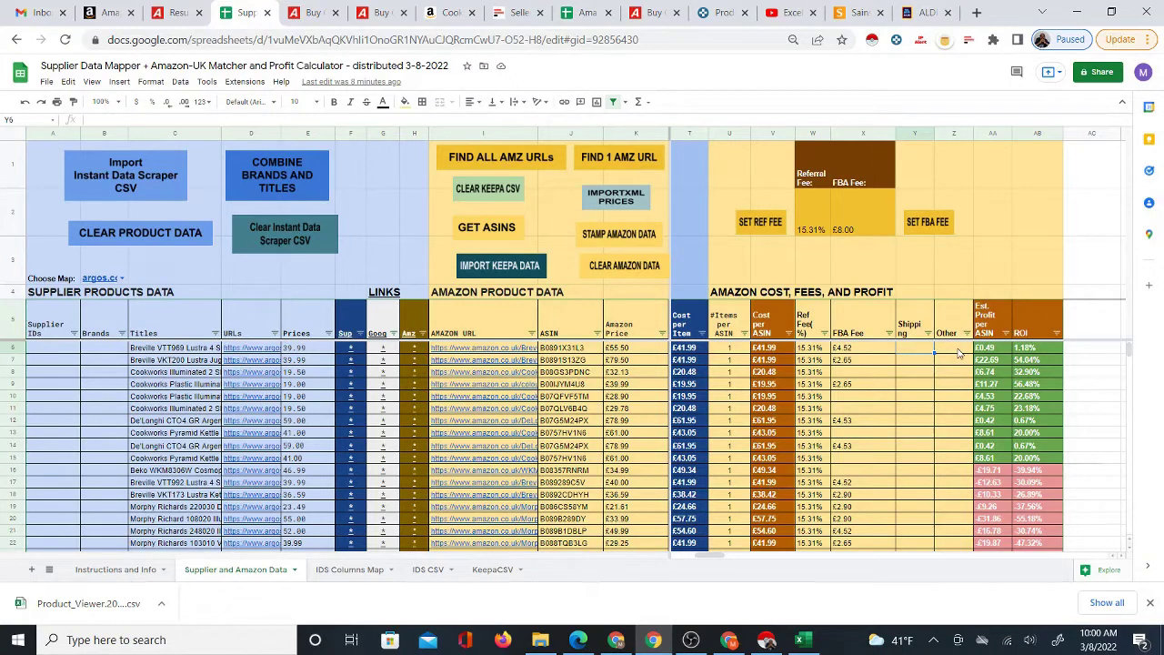
click(958, 352)
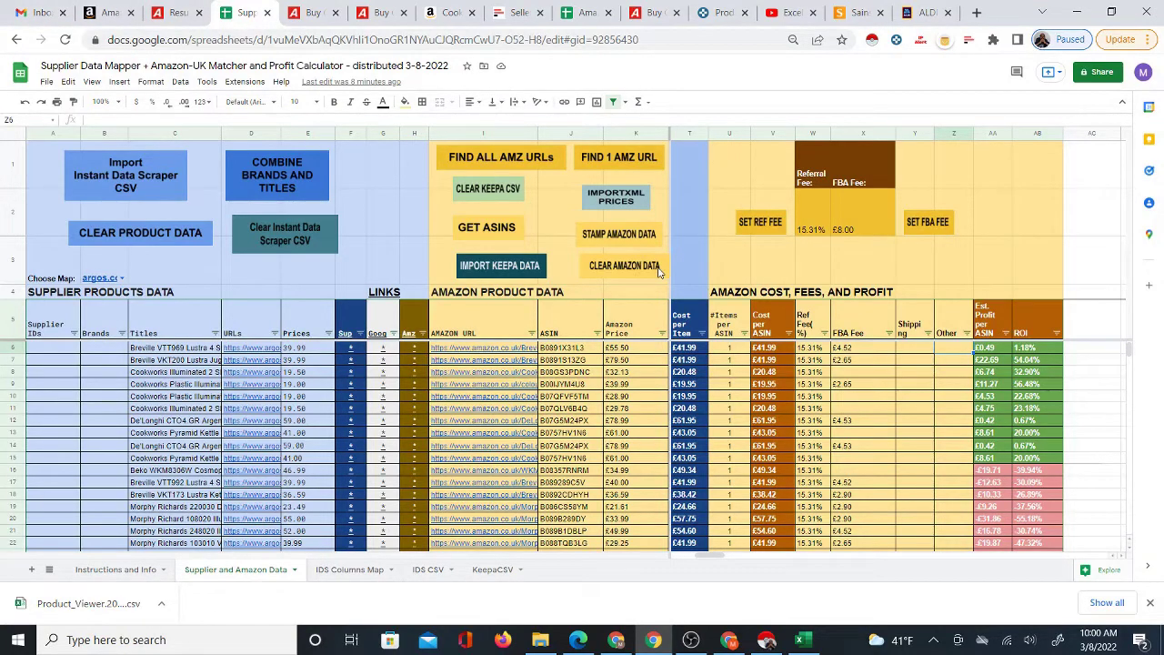
key(Left)
key(Right)
key(Left)
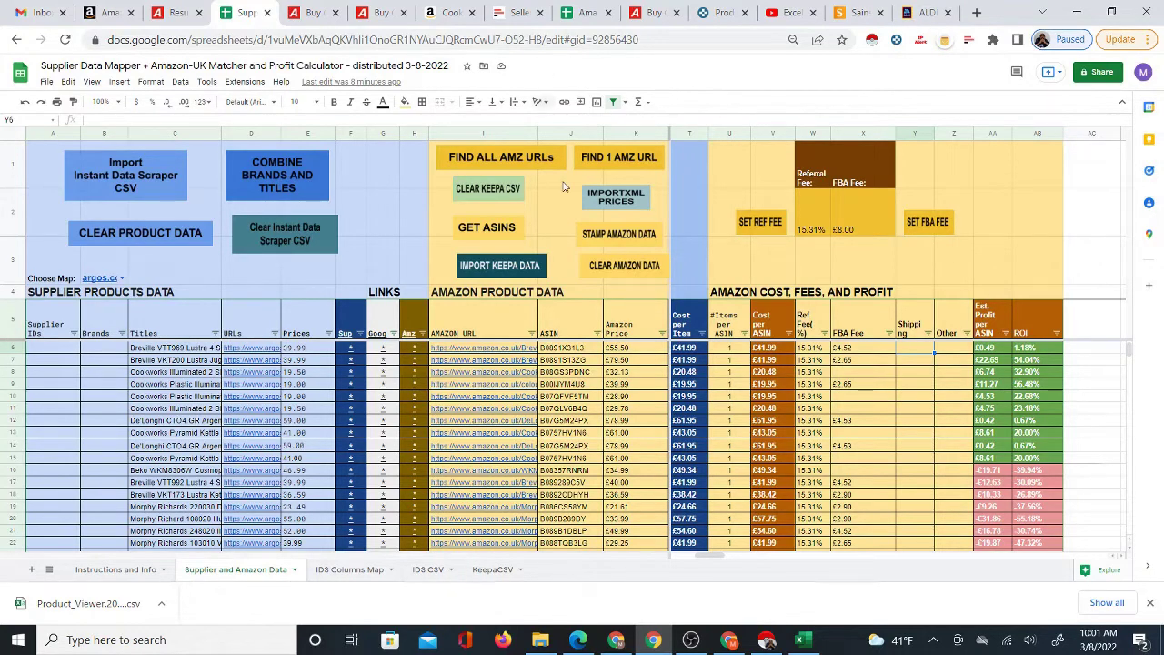
- View the Argos pages for the cream Cookworks toaster and grey Cookworks kettle, and return to the supplier sheet
click(305, 9)
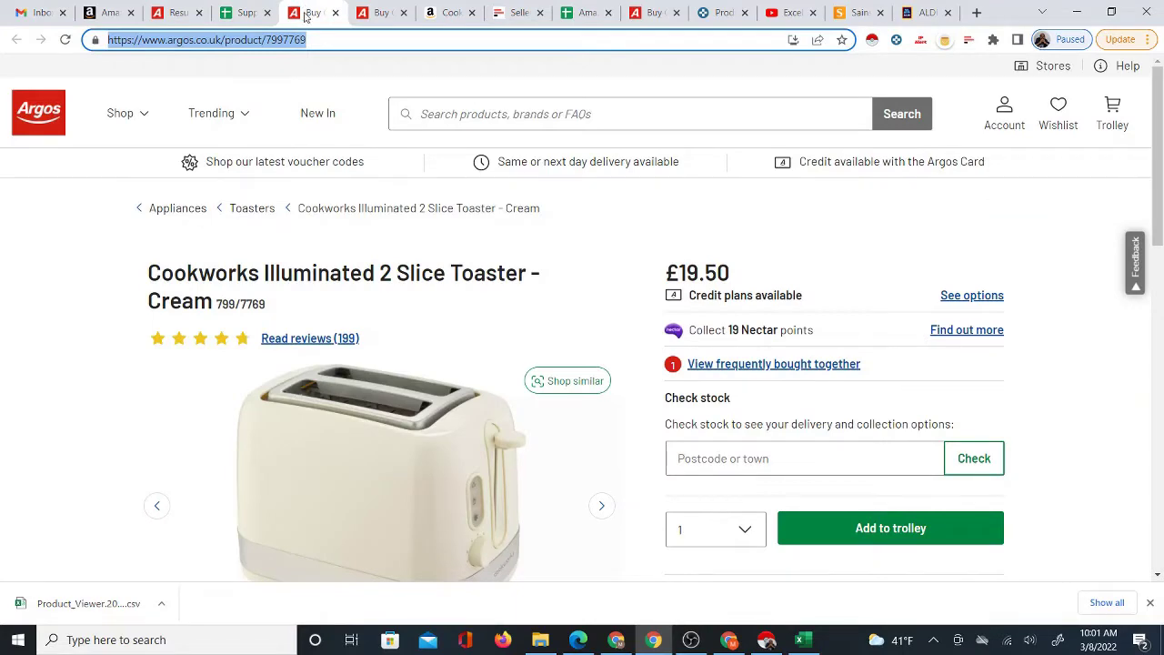
click(359, 13)
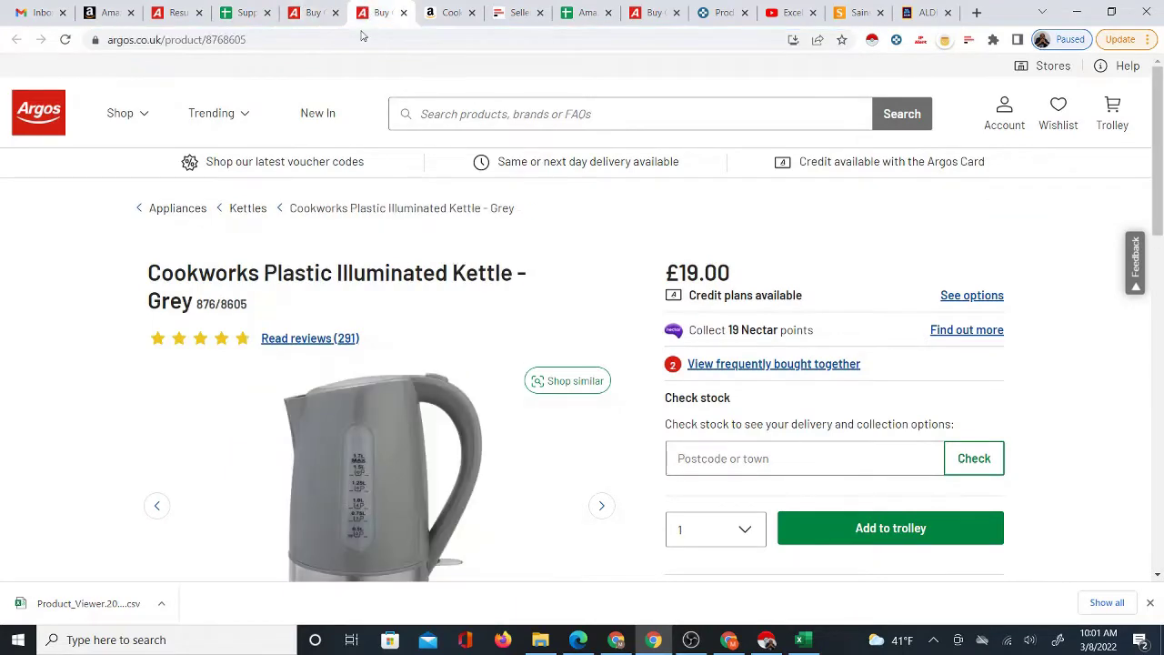
click(241, 13)
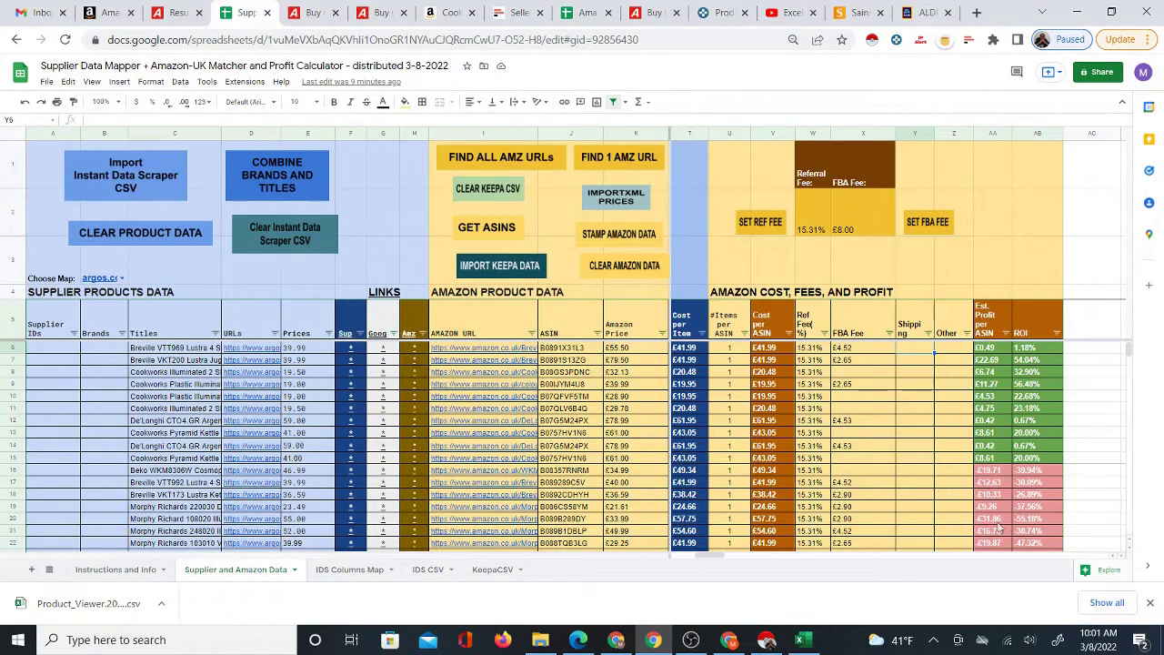
- Compare the Argos prices with the Amazon prices of the De'Longhi and Russell Hobbs products in rows 35 to 37
scroll(1000, 496, down, 7)
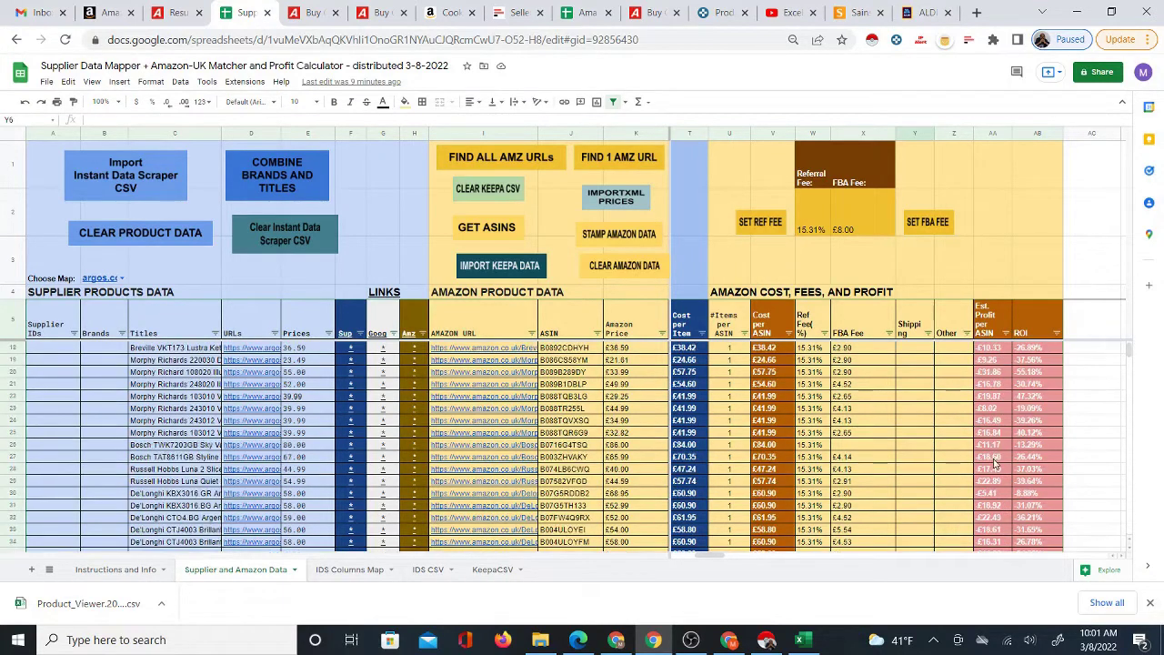
scroll(1000, 488, down, 3)
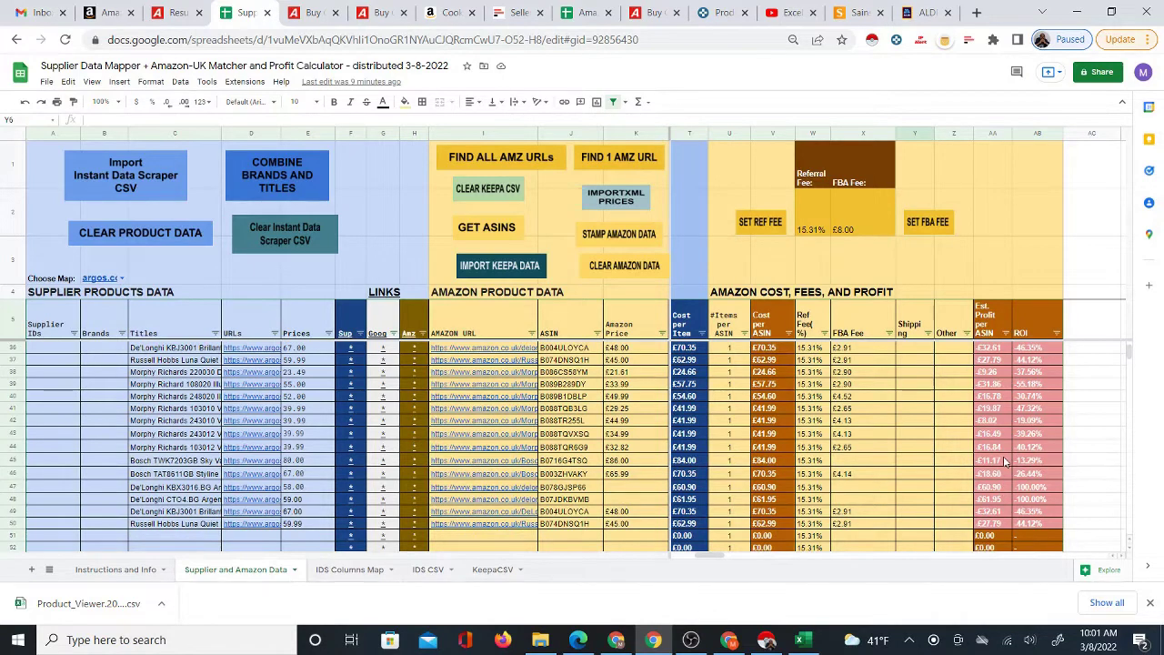
scroll(1003, 459, up, 3)
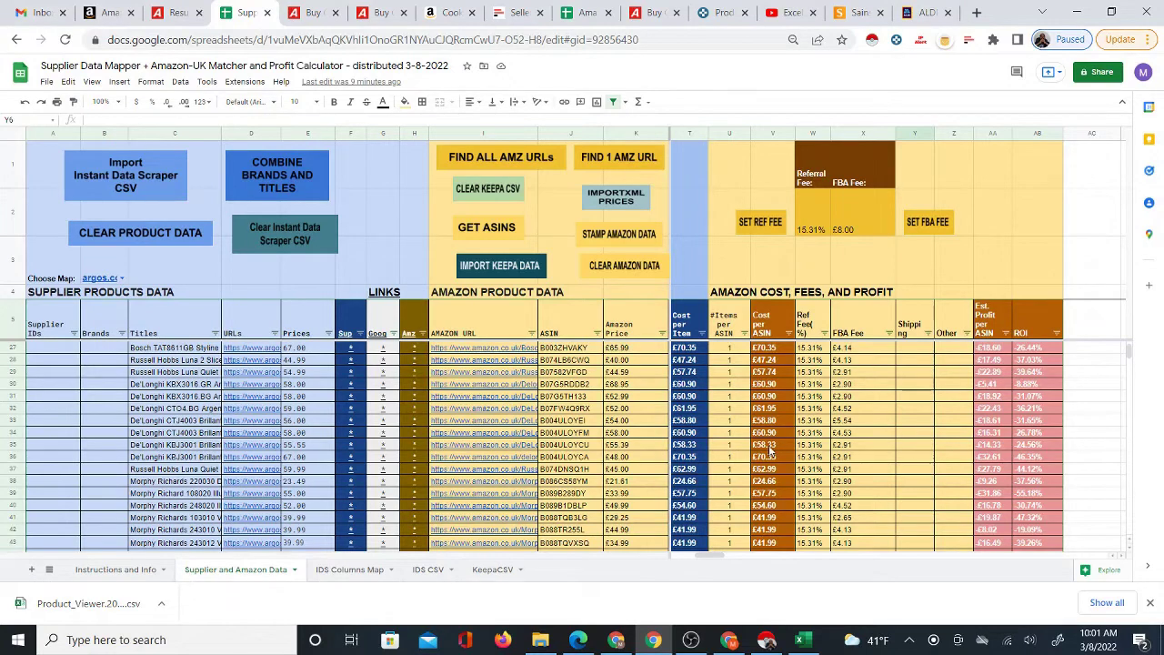
click(634, 448)
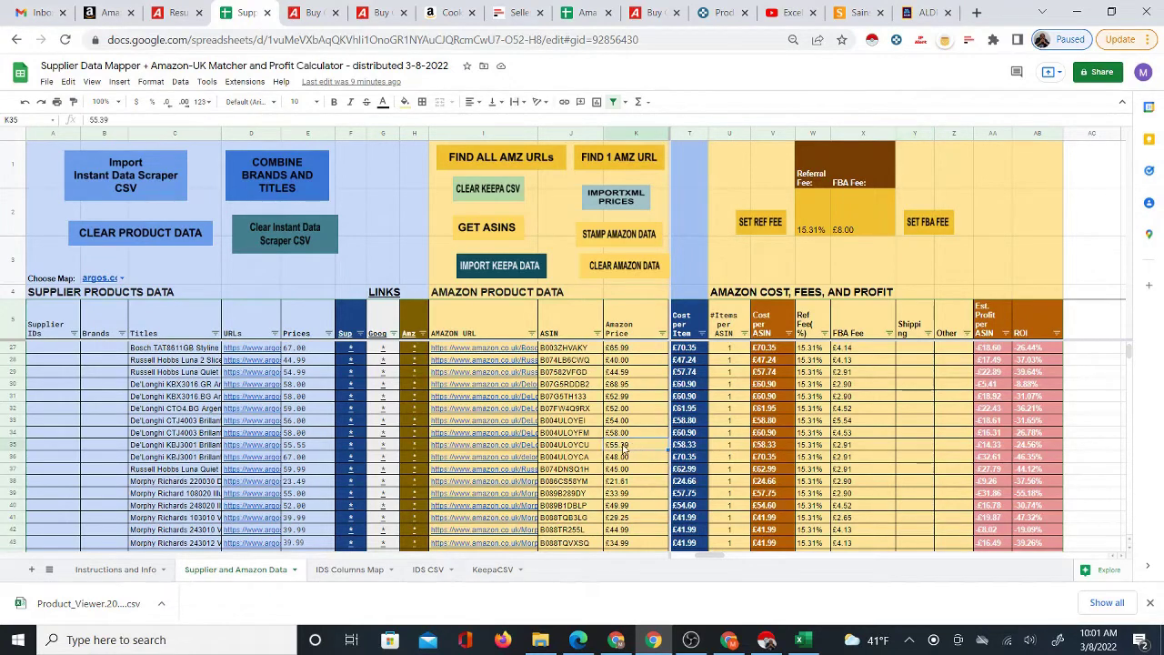
click(304, 447)
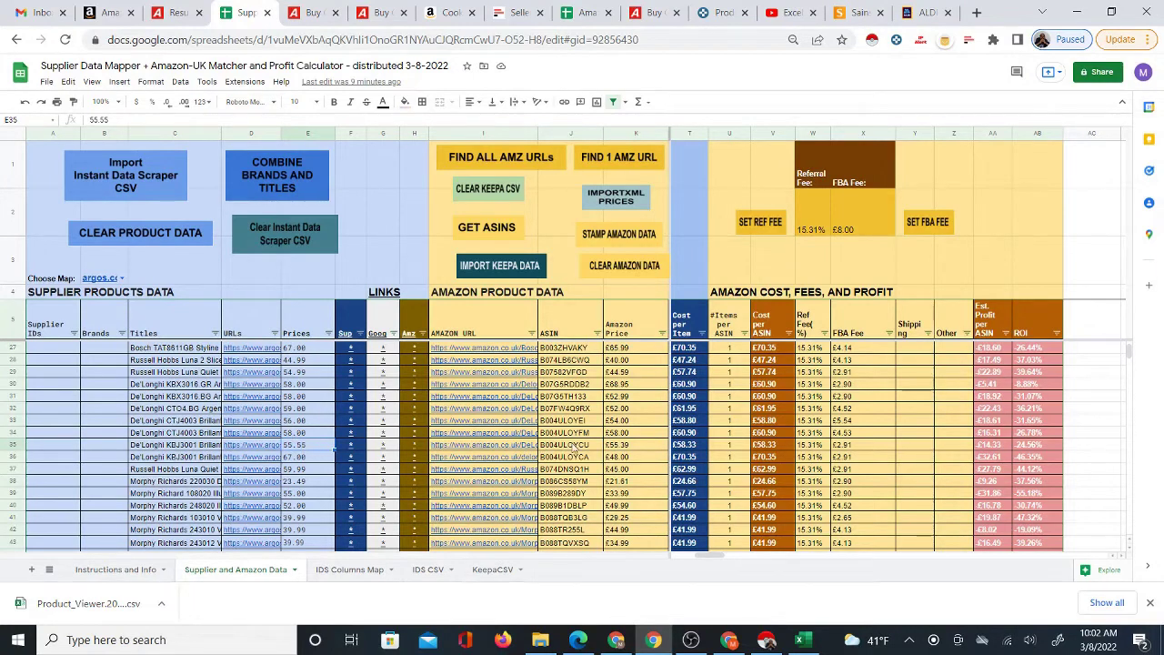
click(623, 450)
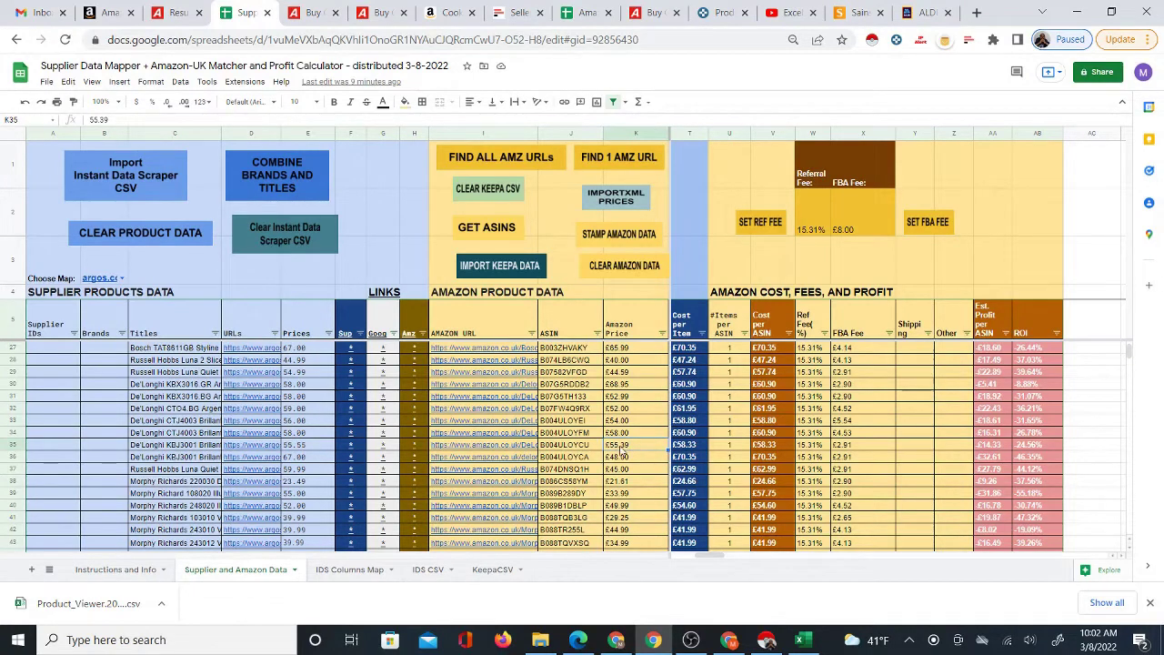
click(321, 447)
click(625, 448)
click(295, 460)
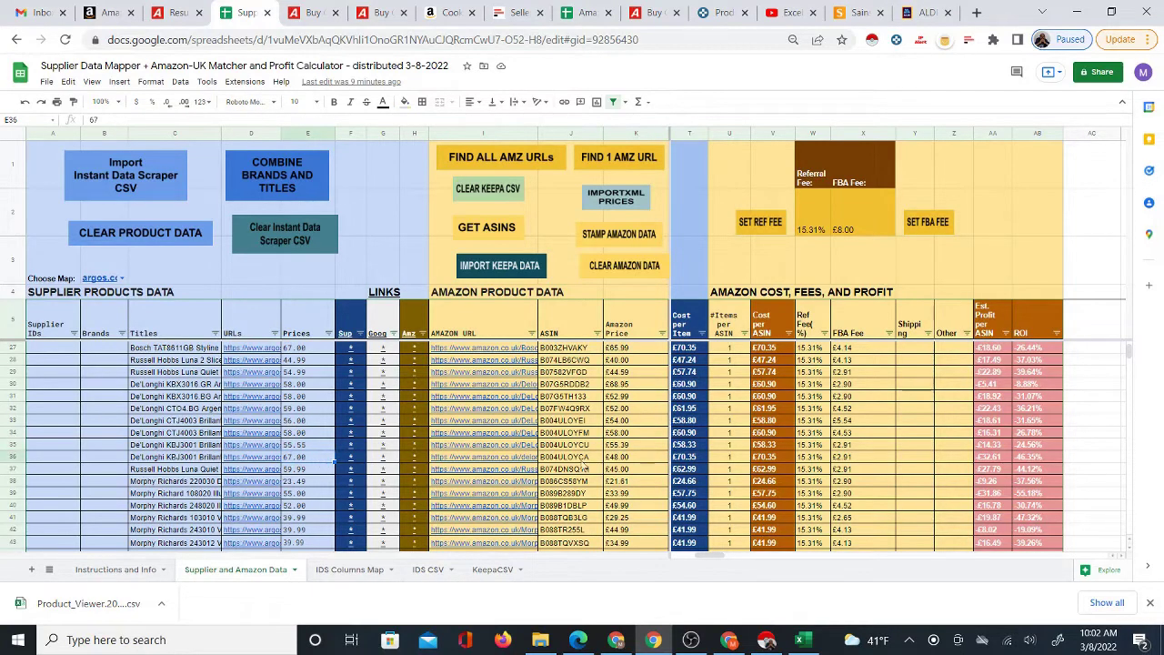
click(623, 460)
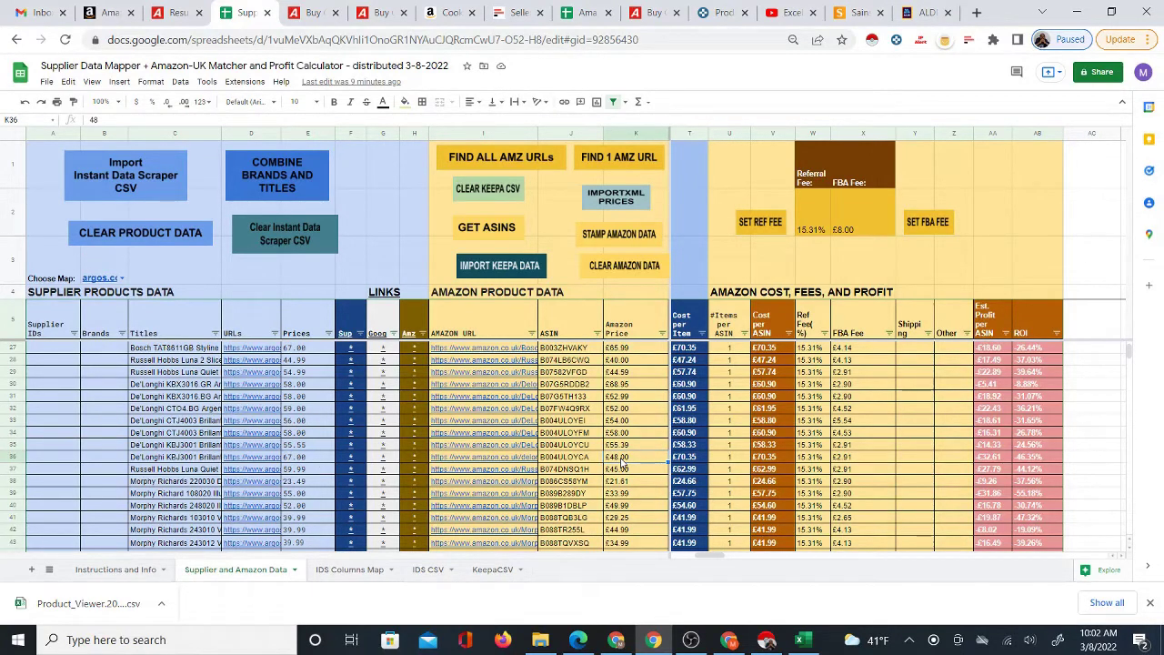
click(297, 469)
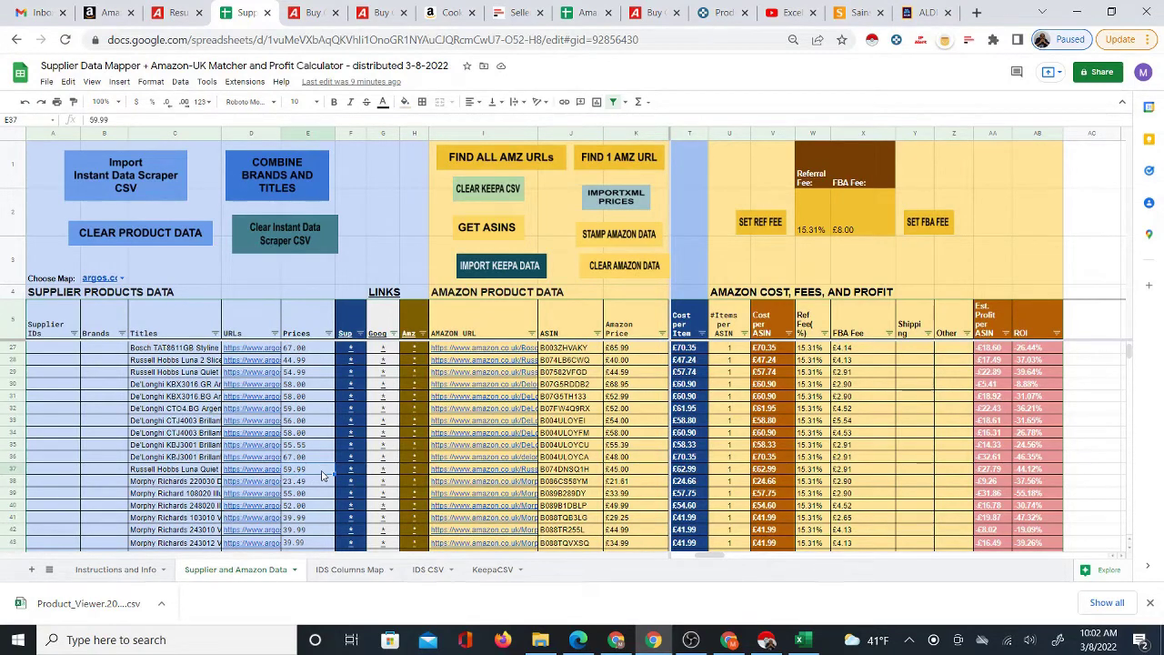
click(618, 473)
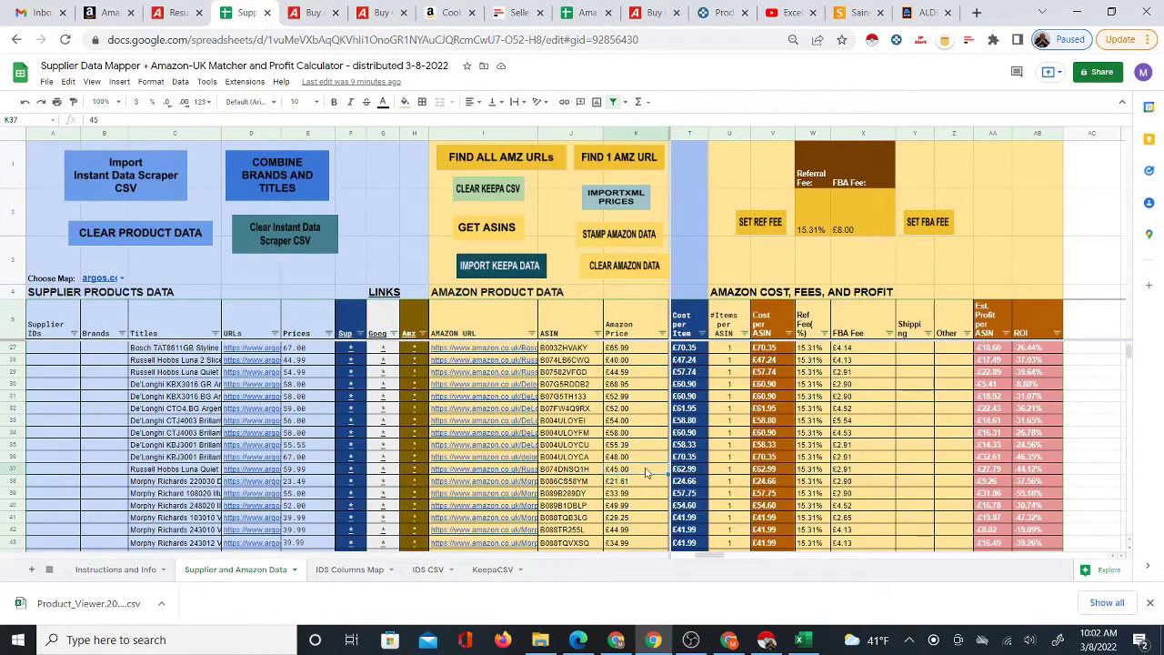
- Review the estimated profit and ROI columns across the product rows, and check the Cookworks Amazon listing
scroll(964, 480, up, 3)
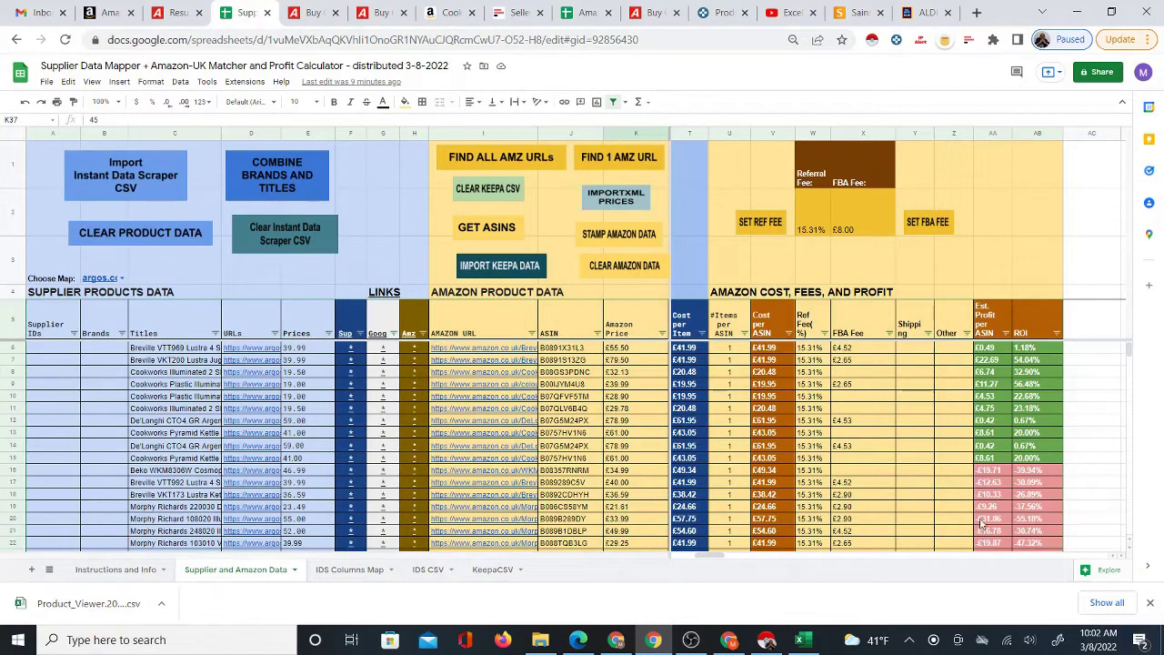
scroll(932, 473, down, 3)
scroll(980, 391, down, 8)
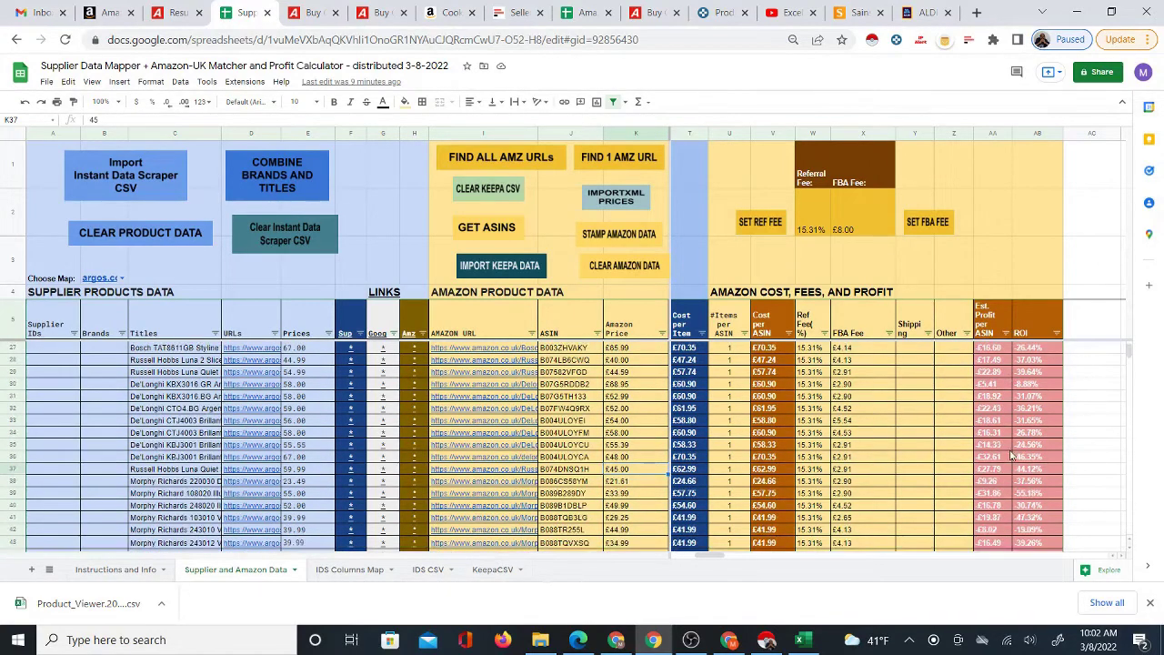
scroll(1011, 466, up, 10)
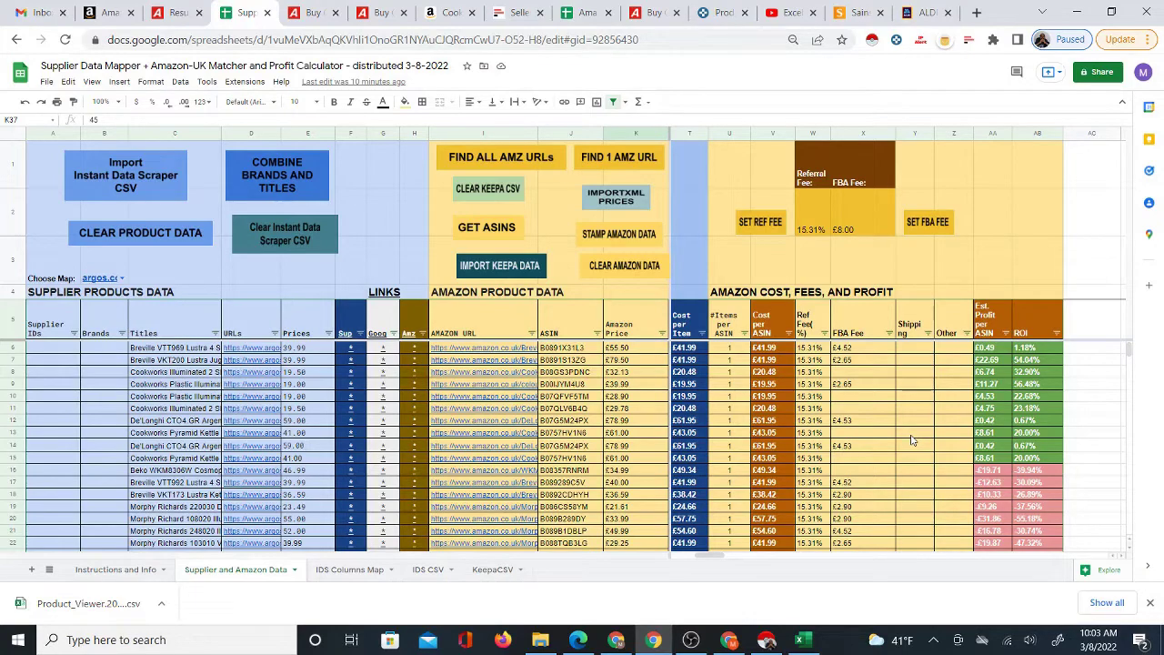
click(450, 12)
click(239, 12)
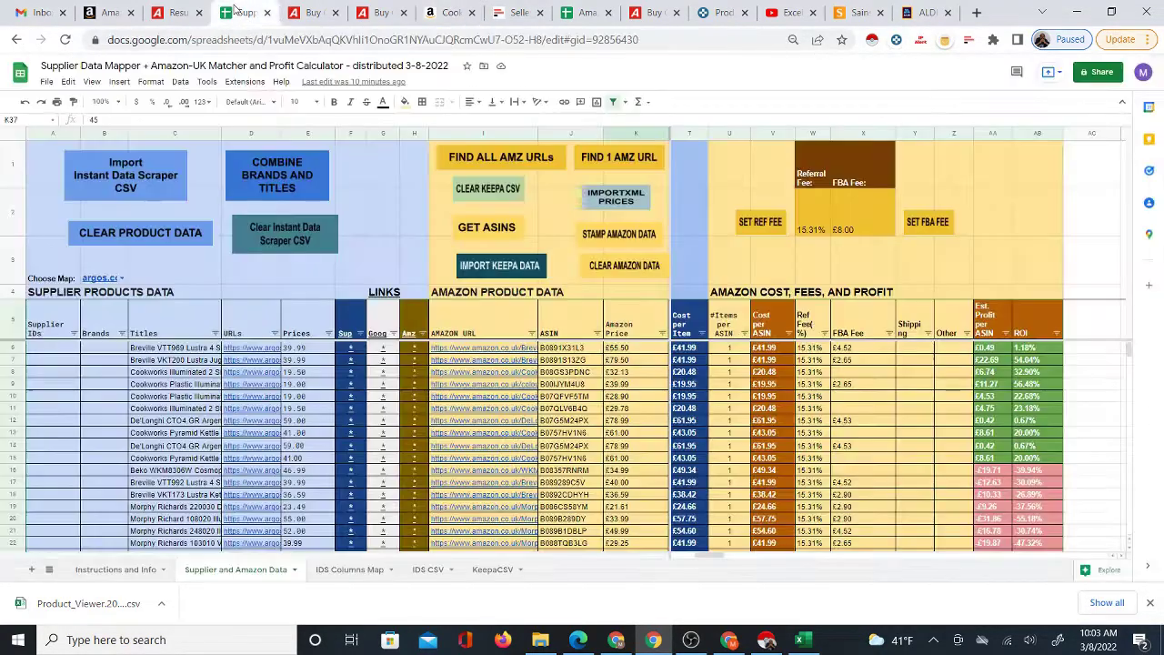